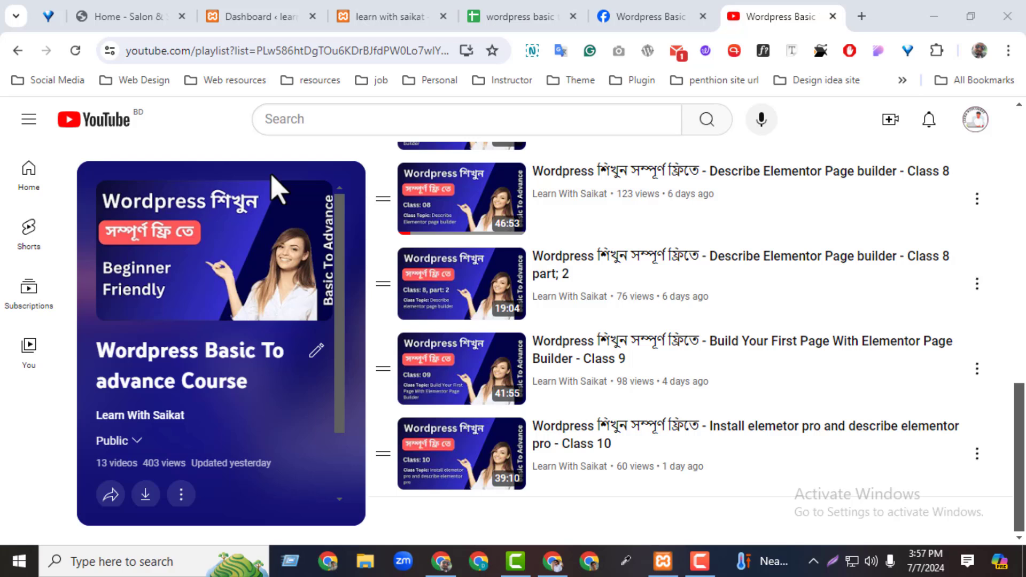
Review the course outline spreadsheet and select the Class 11 topic "Create header footer using elementor pro".
click(498, 13)
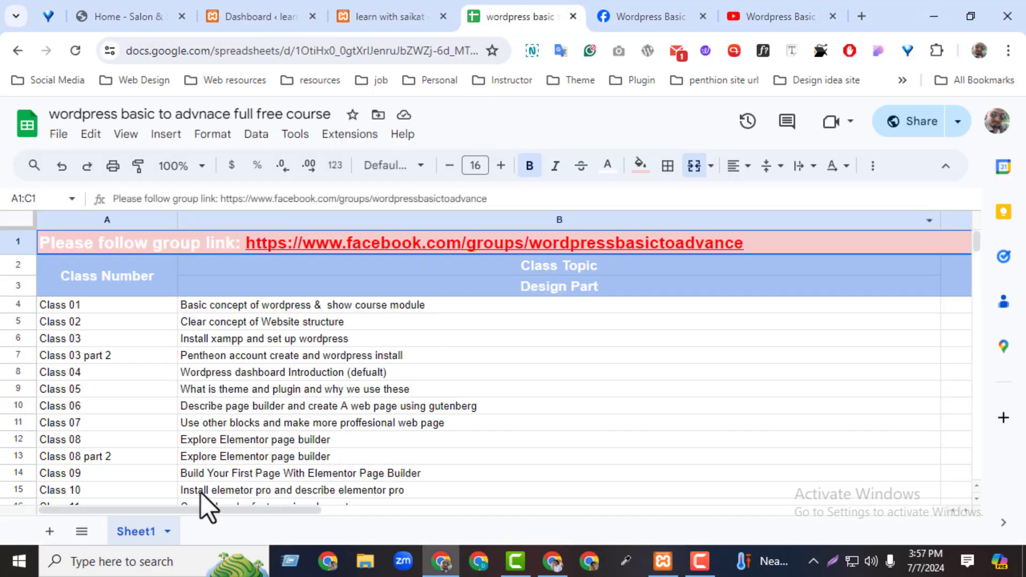
click(978, 503)
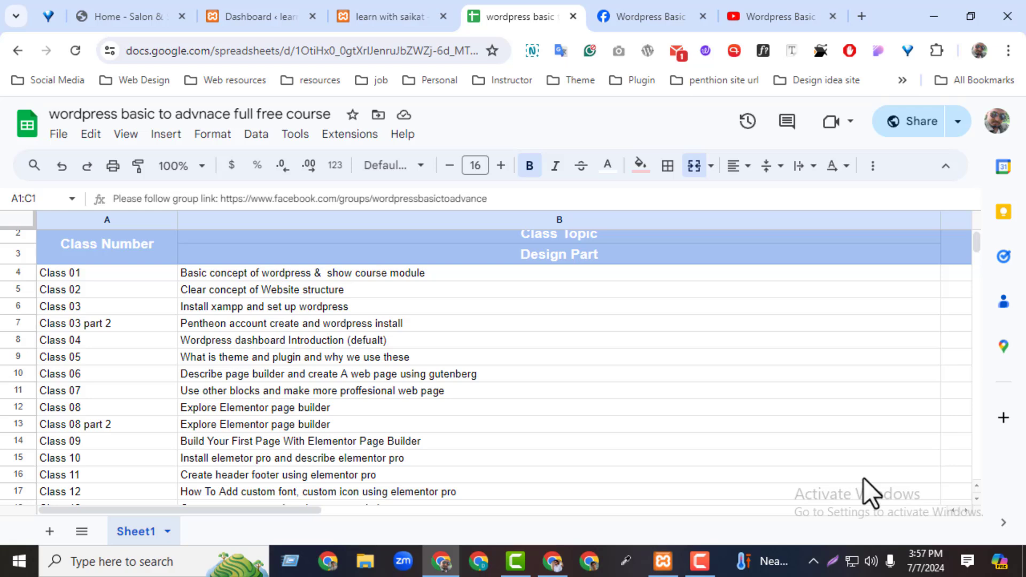
click(291, 479)
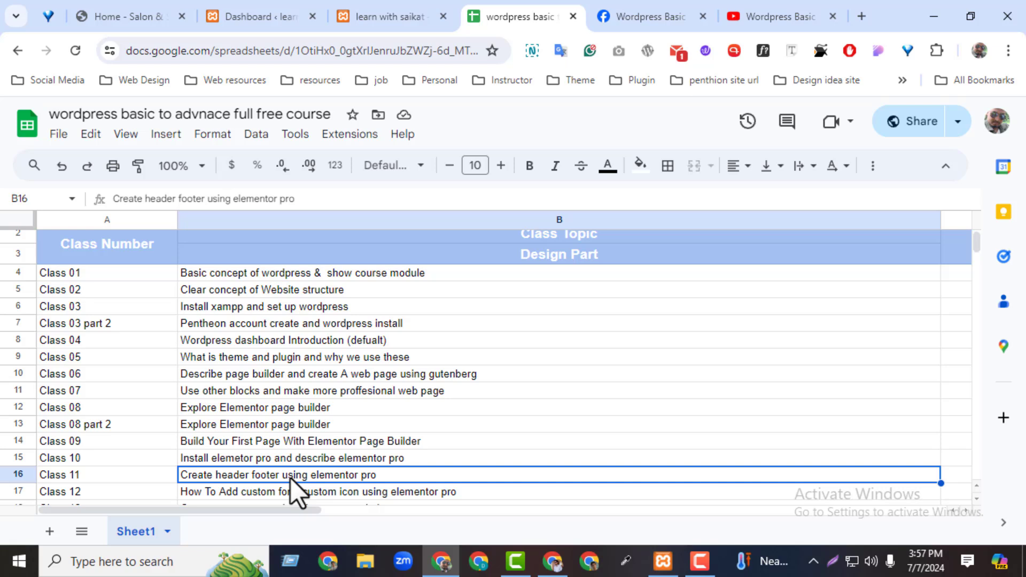
Open the local mainsite home page for editing with Elementor in a new tab and switch to it.
click(631, 13)
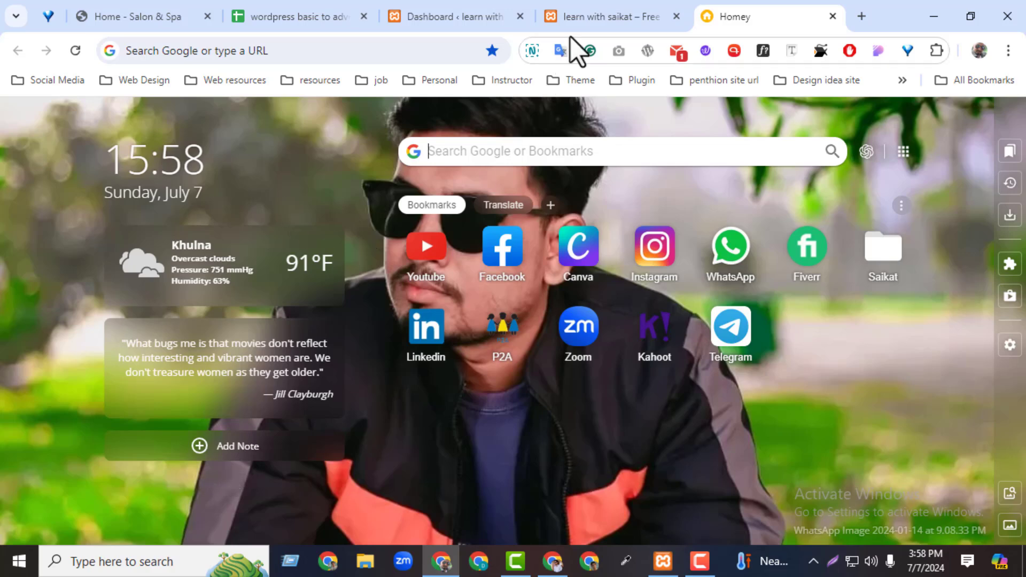
click(609, 16)
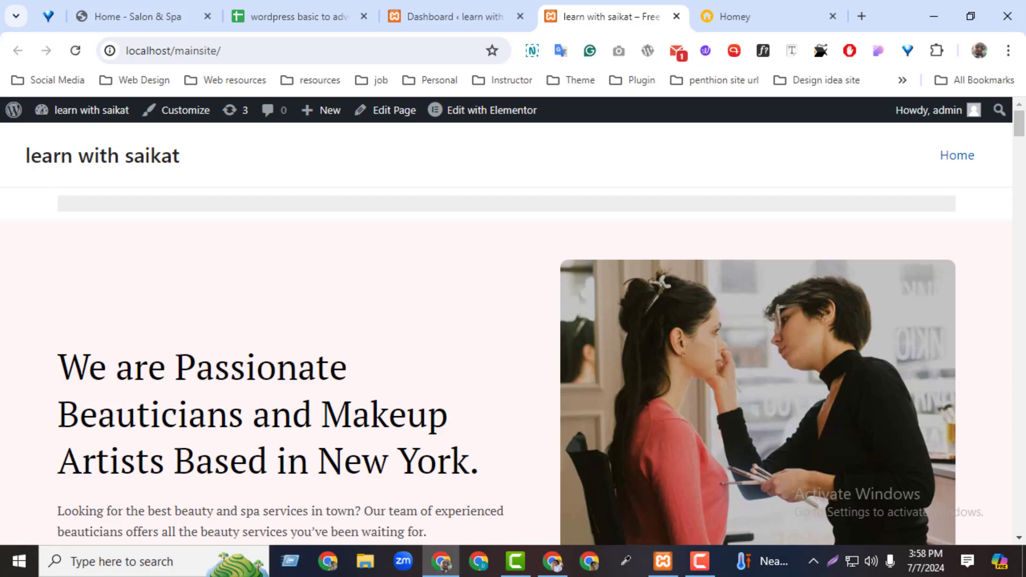
drag(1020, 131, 875, 305)
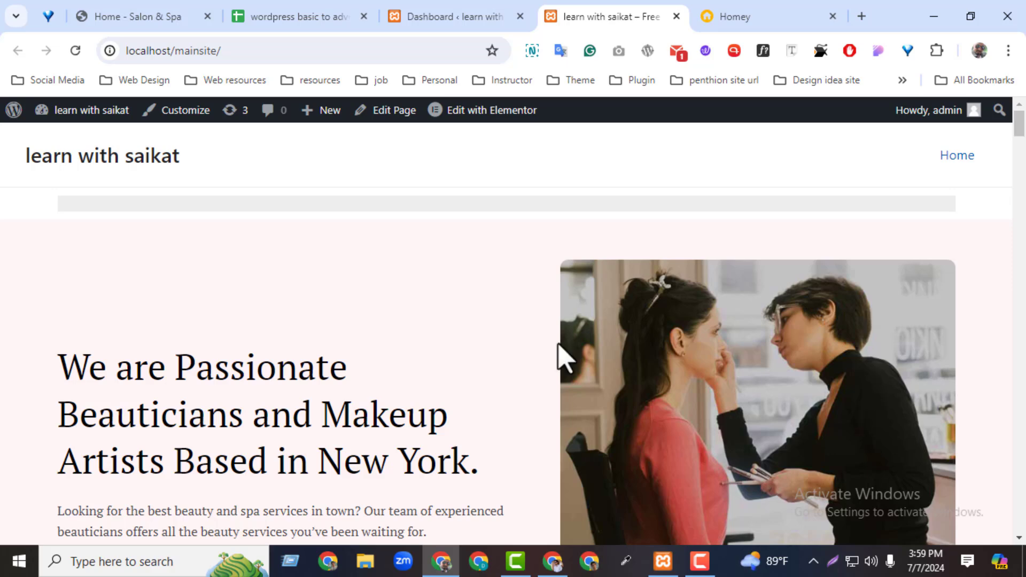
right_click(470, 124)
click(535, 131)
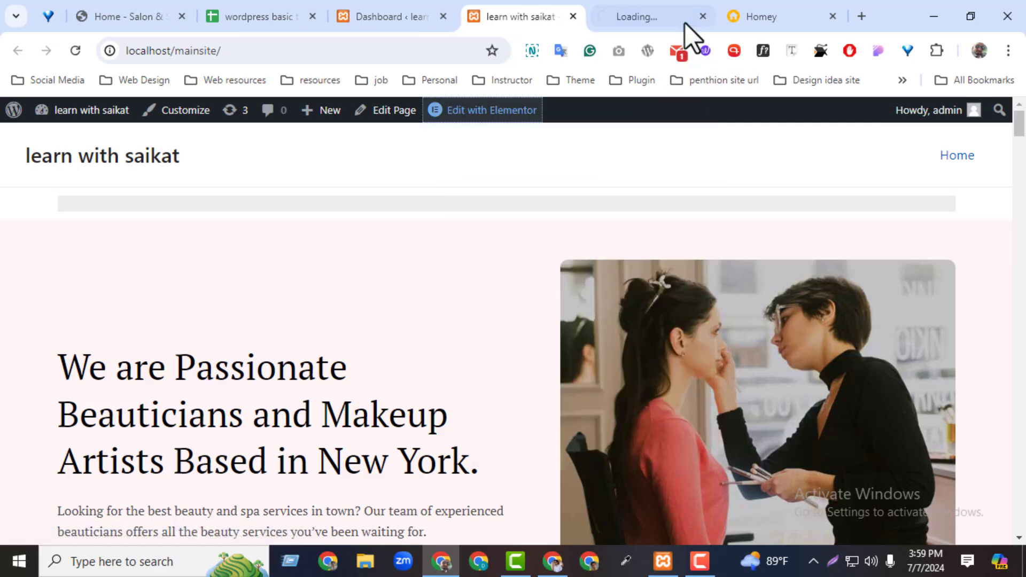
click(675, 17)
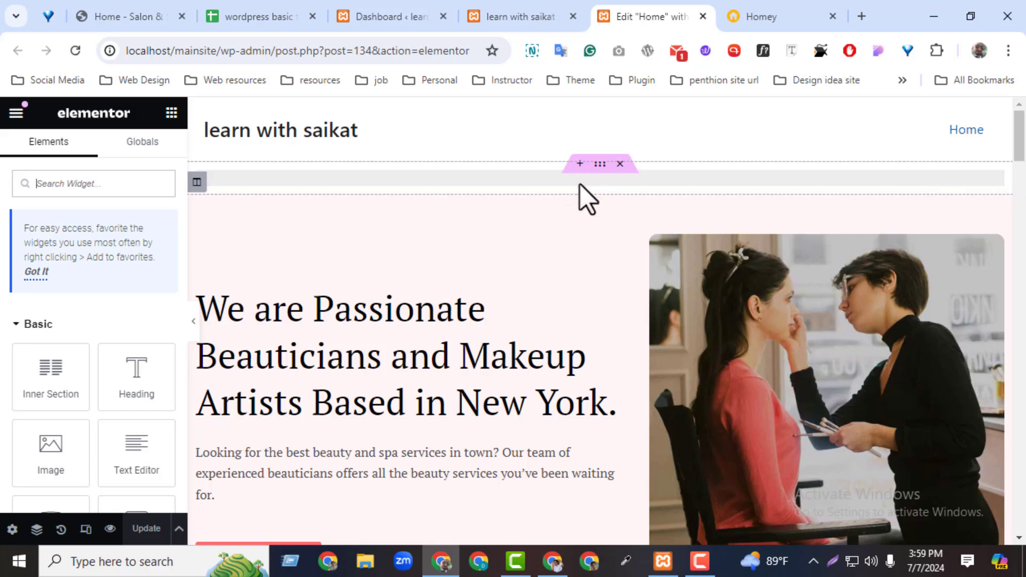
Delete the empty top section and all sections below the image slider, and update the home page.
click(620, 163)
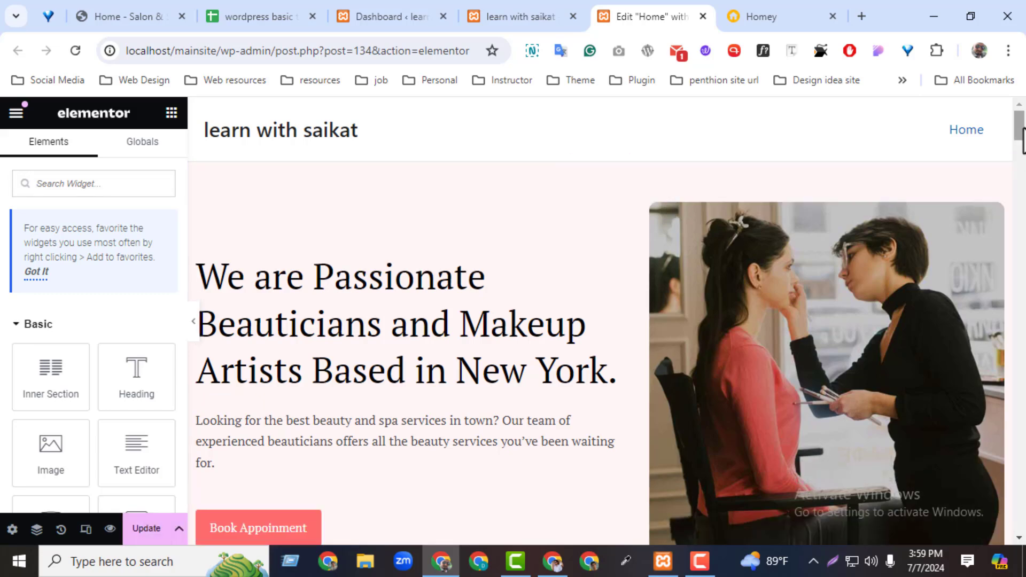
scroll(987, 535, down, 15)
scroll(984, 473, up, 15)
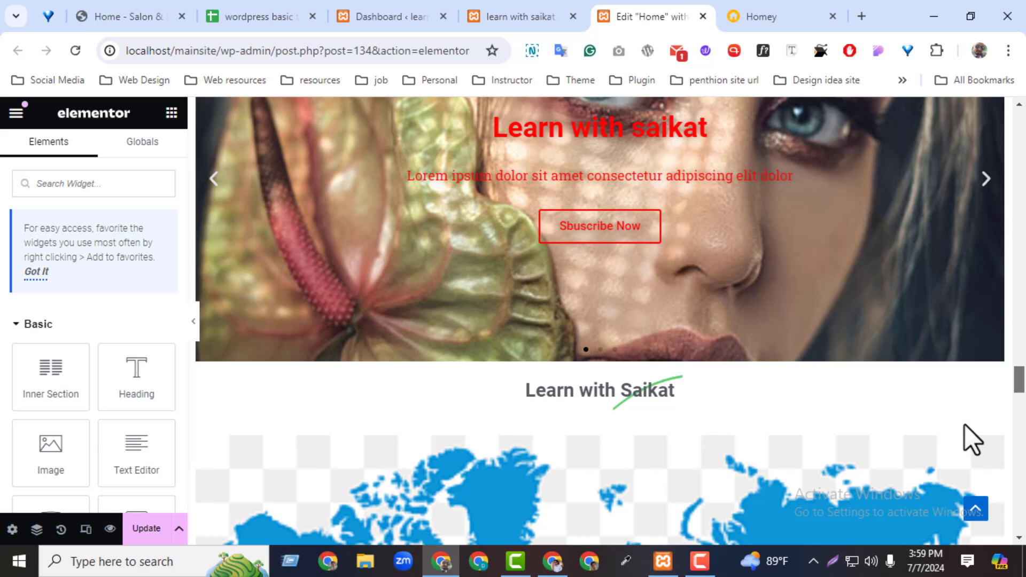
click(621, 372)
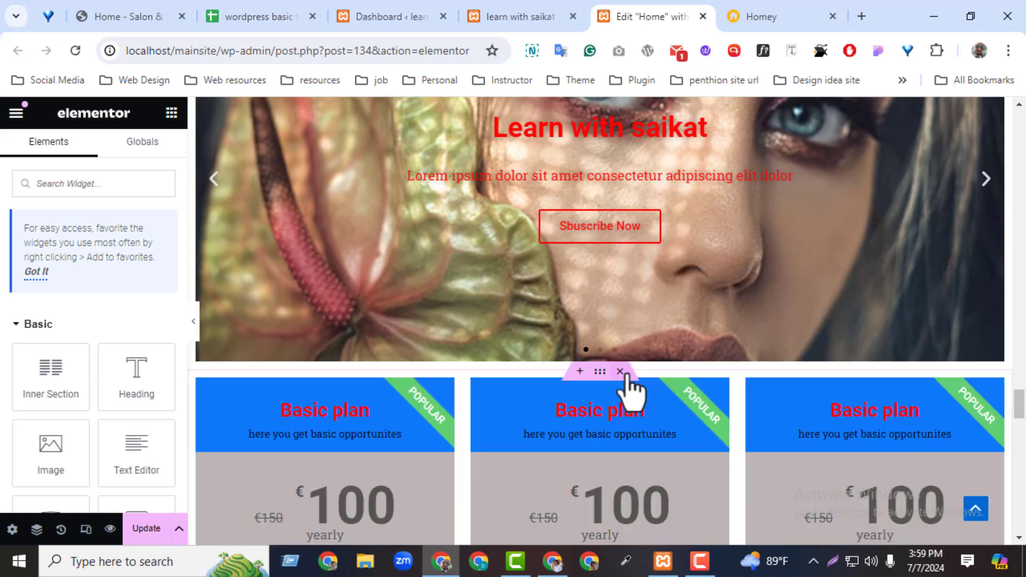
click(622, 372)
click(620, 371)
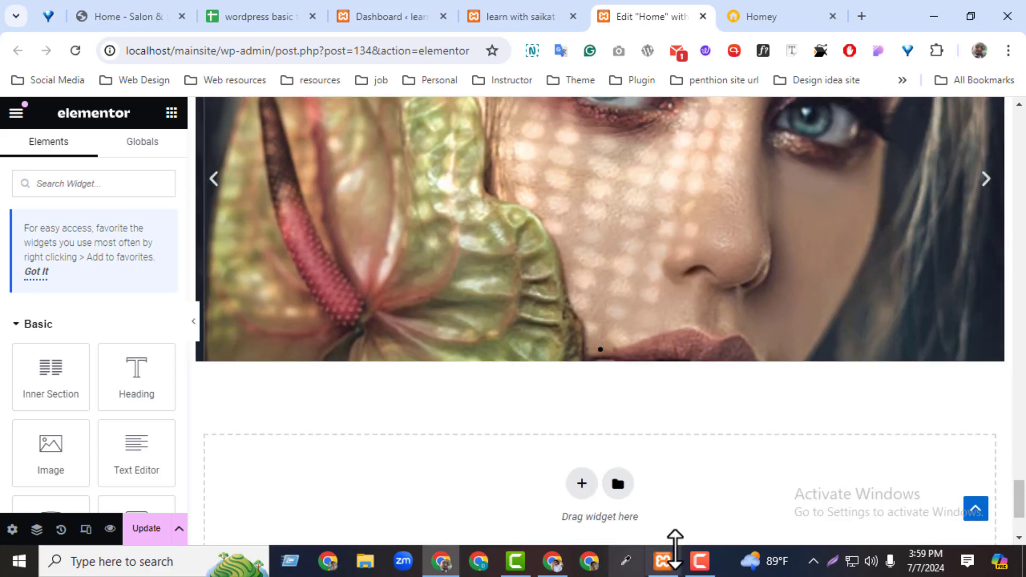
click(155, 531)
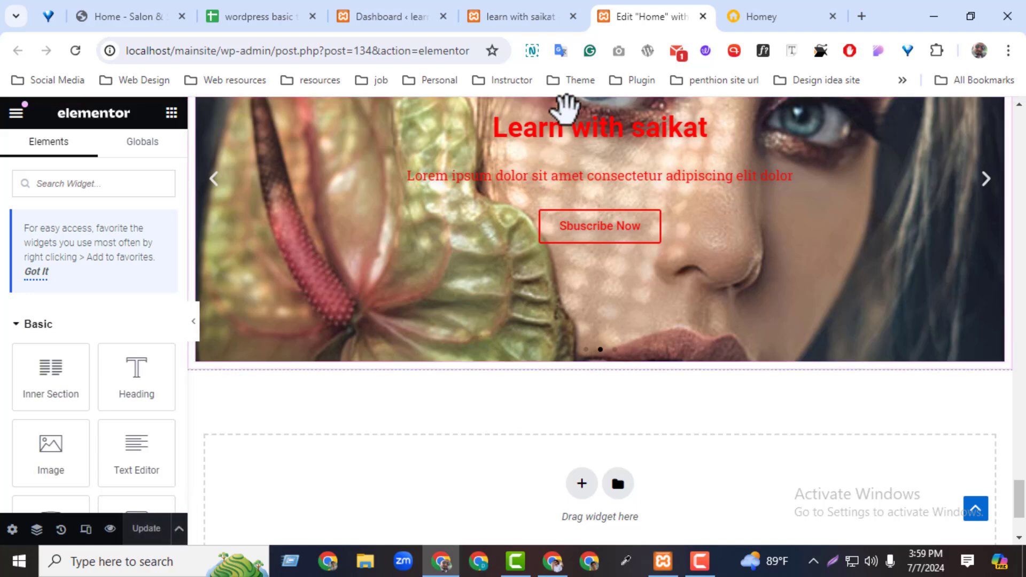
Refresh the live home page and return to the WordPress dashboard, closing the editor and the spare browser tab.
click(702, 15)
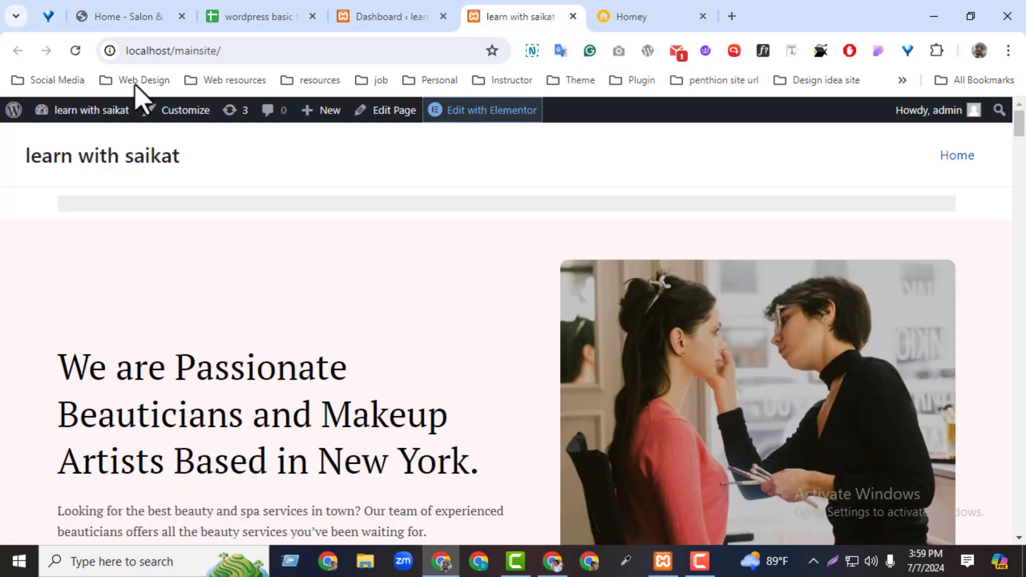
click(75, 50)
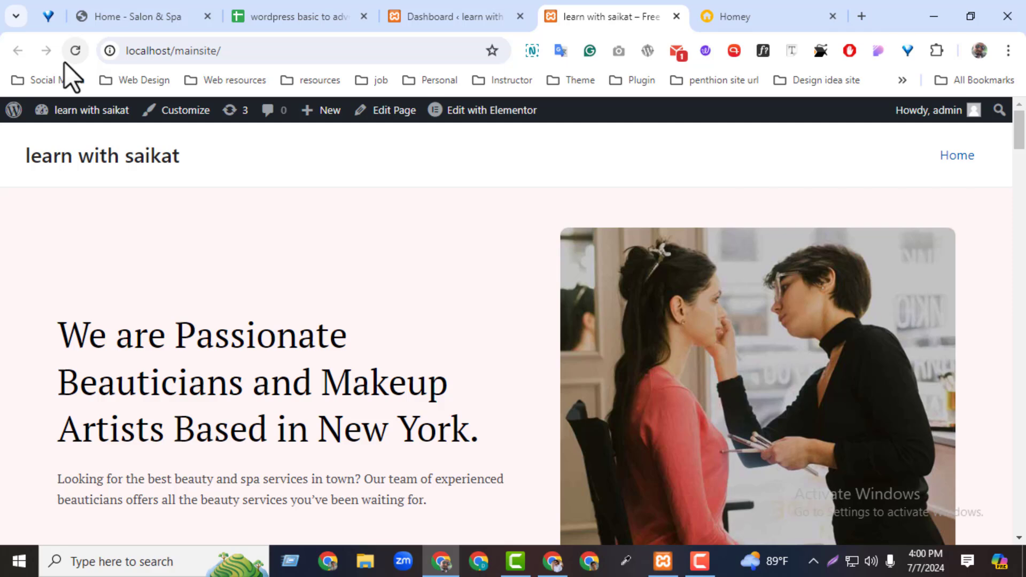
click(429, 20)
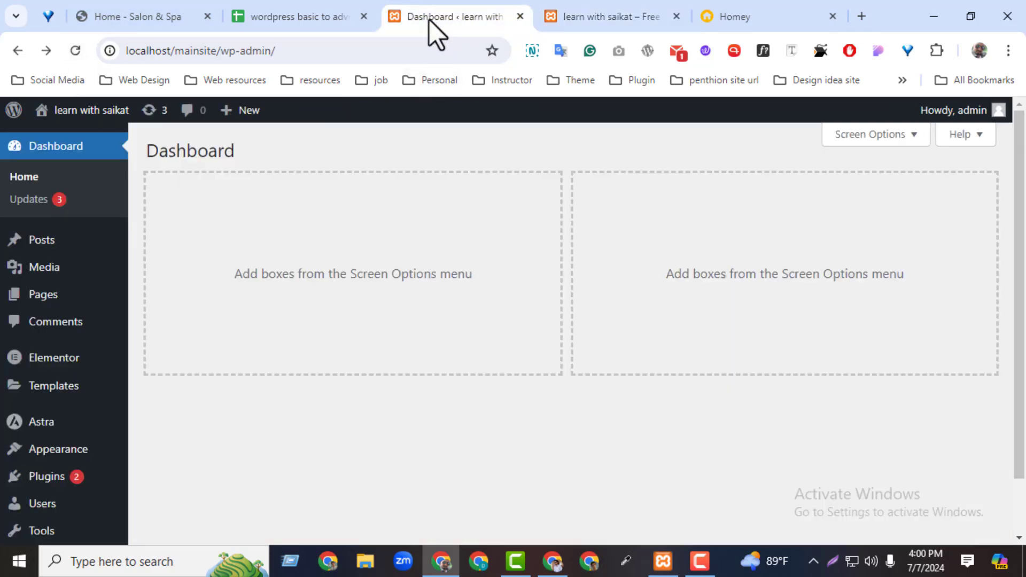
click(833, 16)
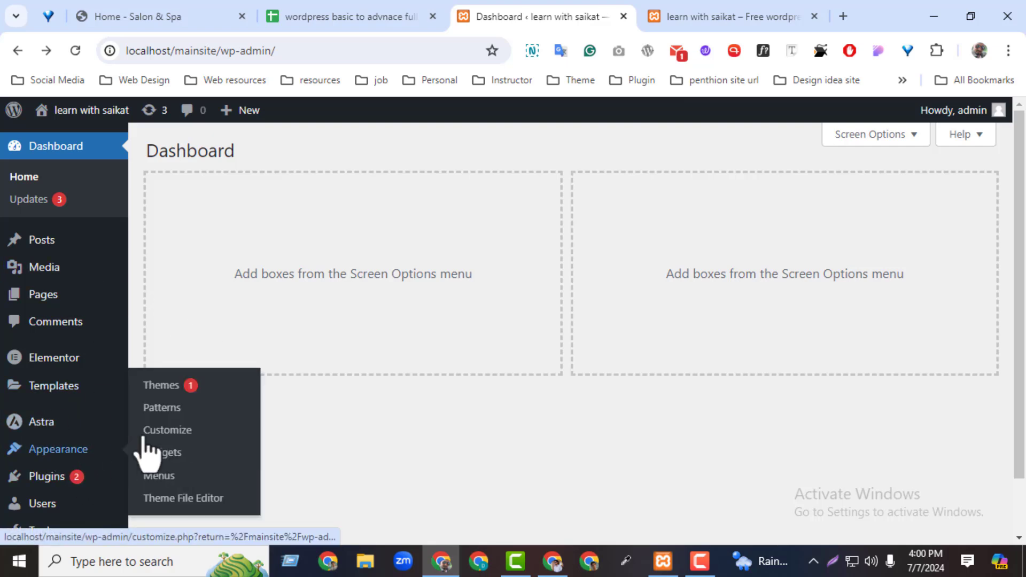
Check the installed themes and the installed plugins for the Astra theme and Elementor Pro.
click(157, 395)
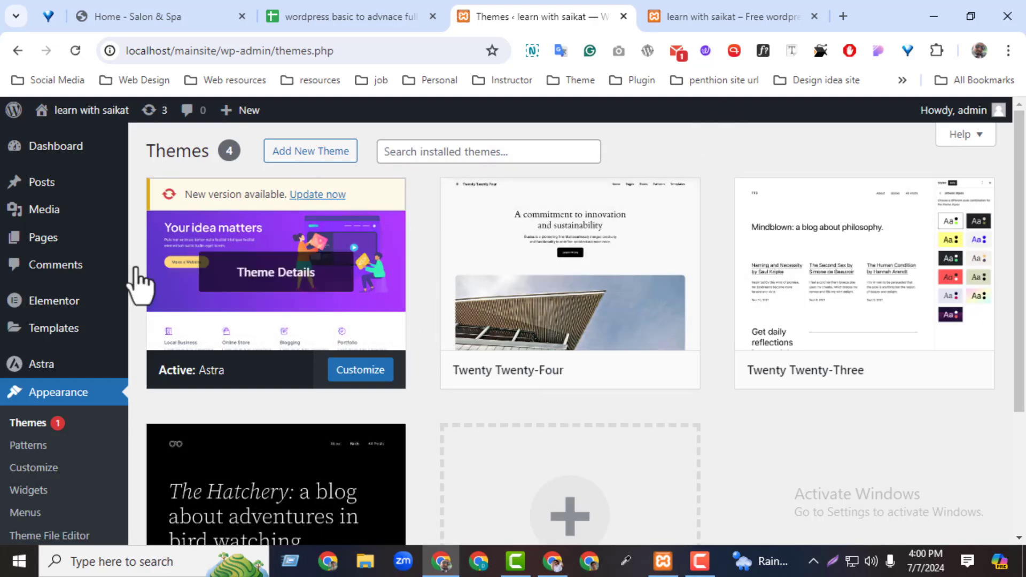
drag(1019, 259, 1011, 352)
click(52, 433)
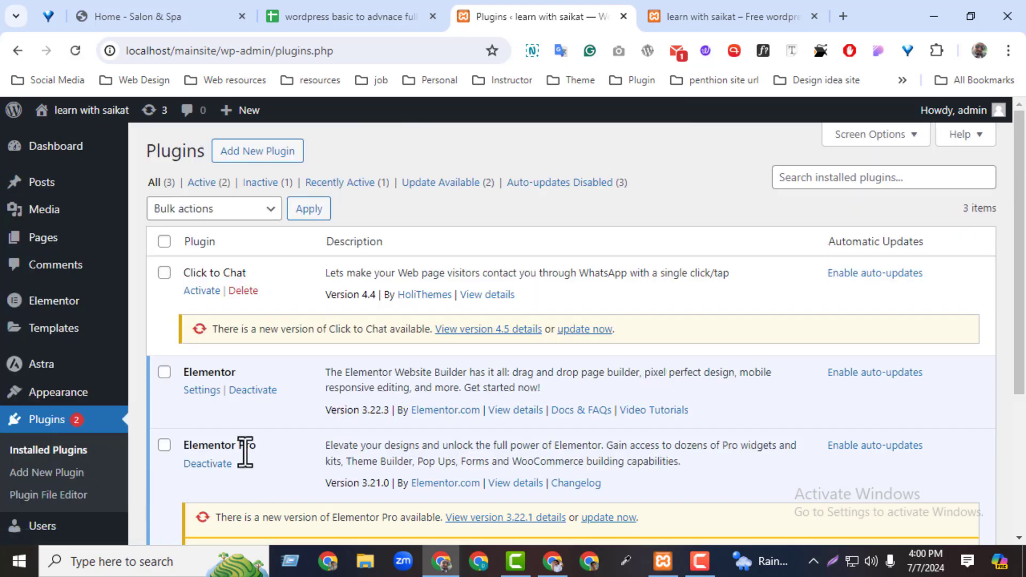
drag(248, 451, 187, 444)
click(159, 345)
Start a new template from Elementor's saved templates and show the available template types.
mouse_move(62, 327)
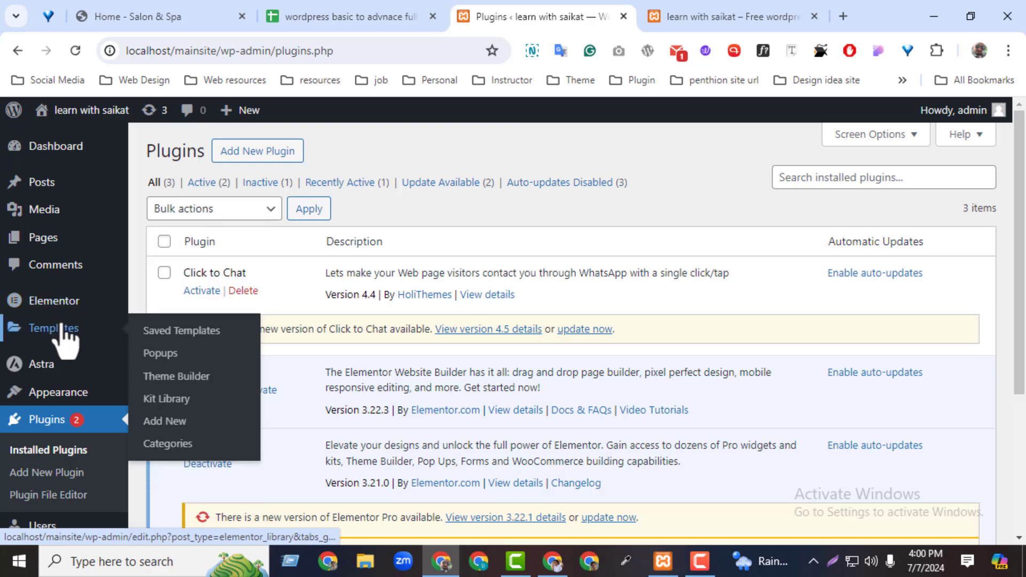
click(188, 334)
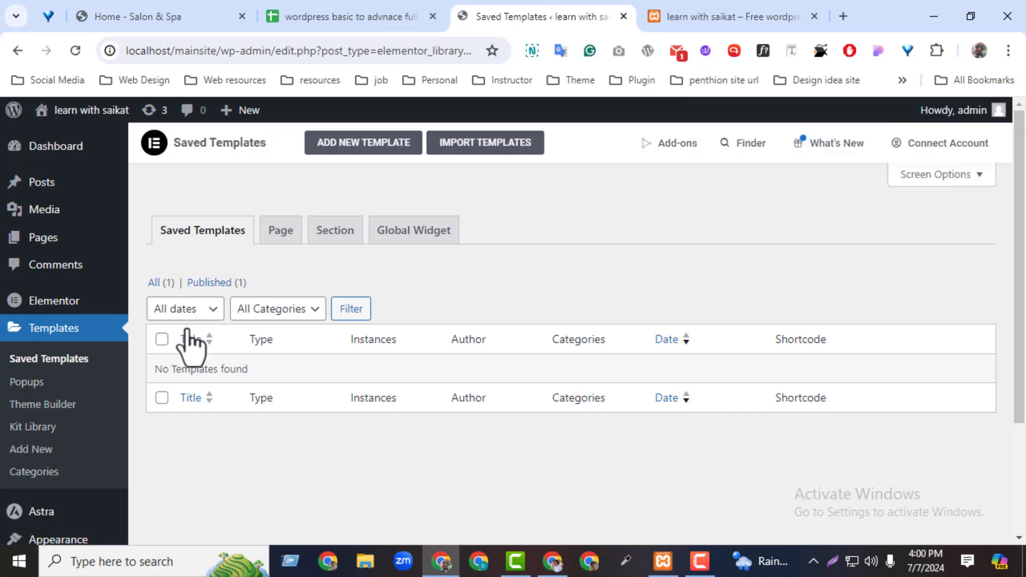
click(357, 143)
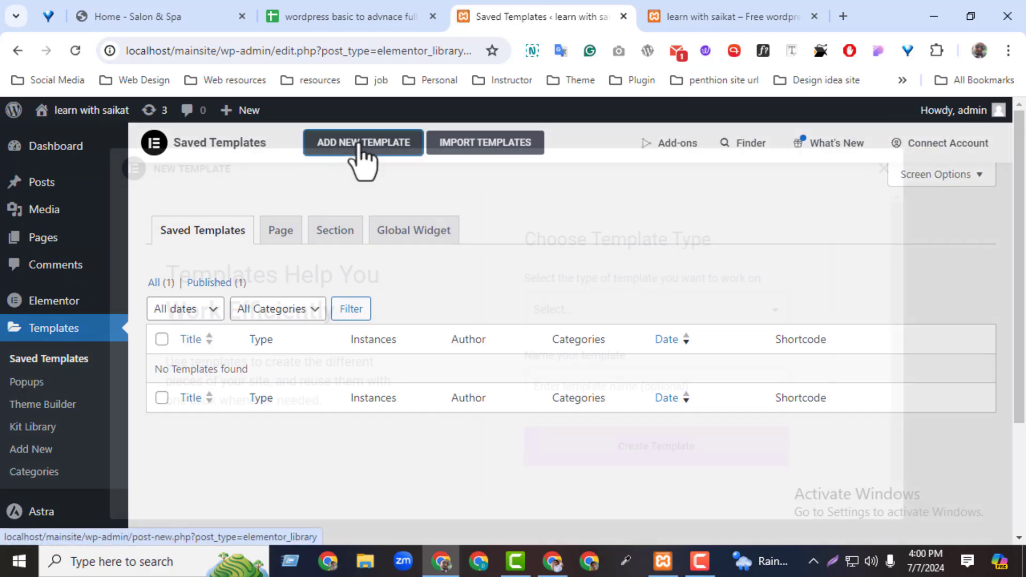
click(602, 319)
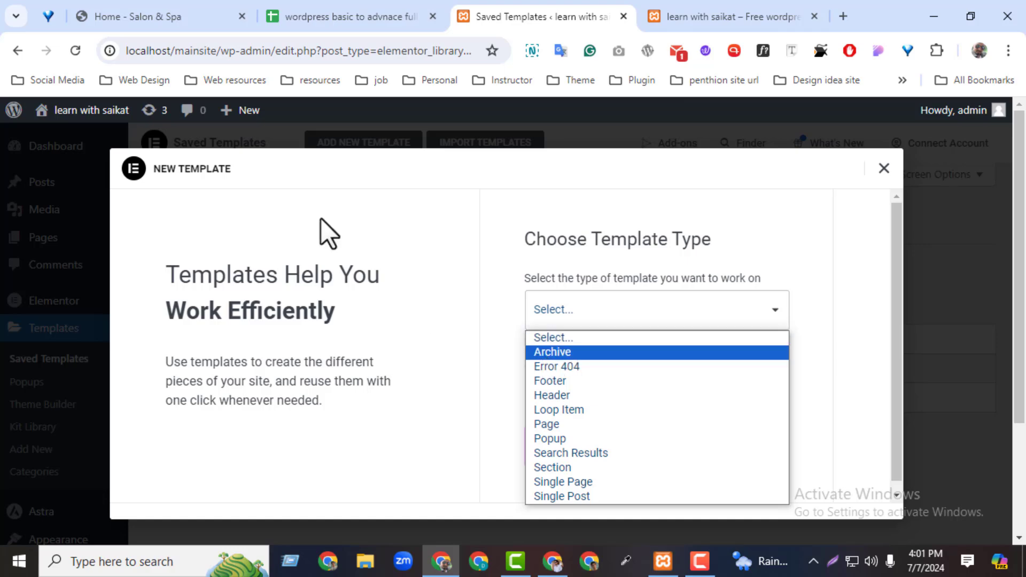
Look up the Class 14 topic on dynamic single post and post archive pages in the course spreadsheet.
click(332, 18)
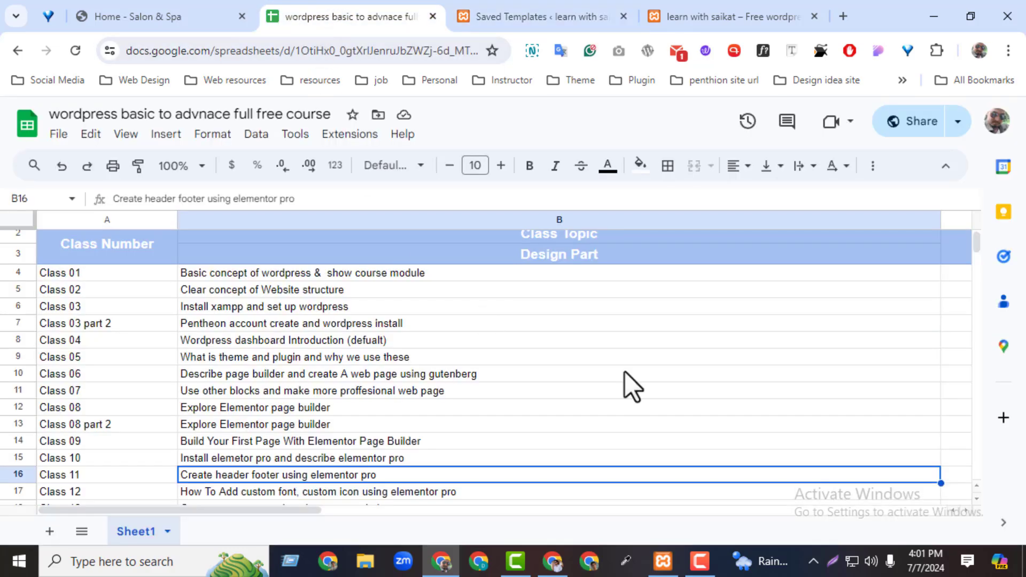
scroll(979, 505, down, 1)
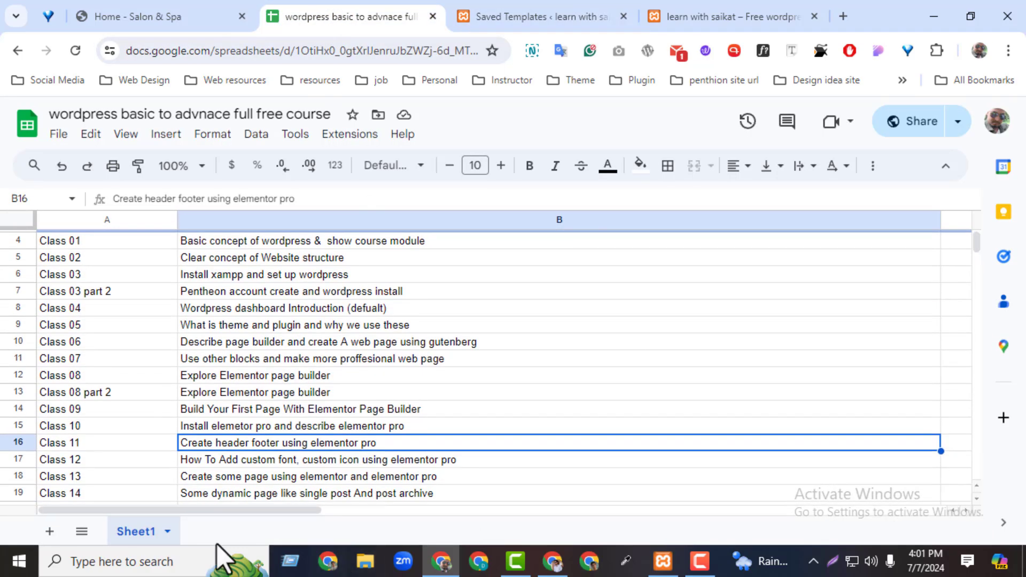
click(205, 499)
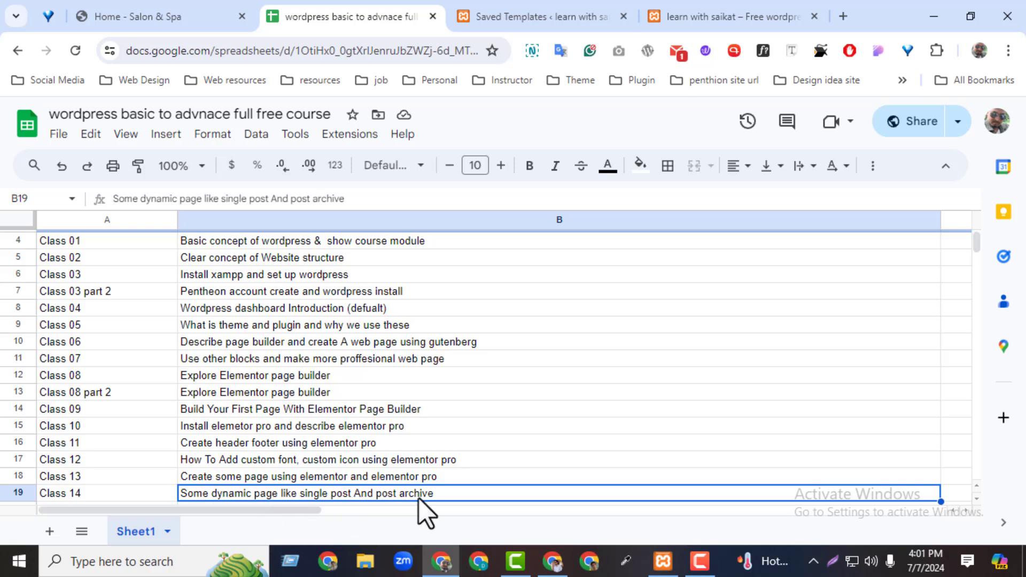
Create a Header template named "main header" and dismiss the template library in its Elementor editor.
click(575, 17)
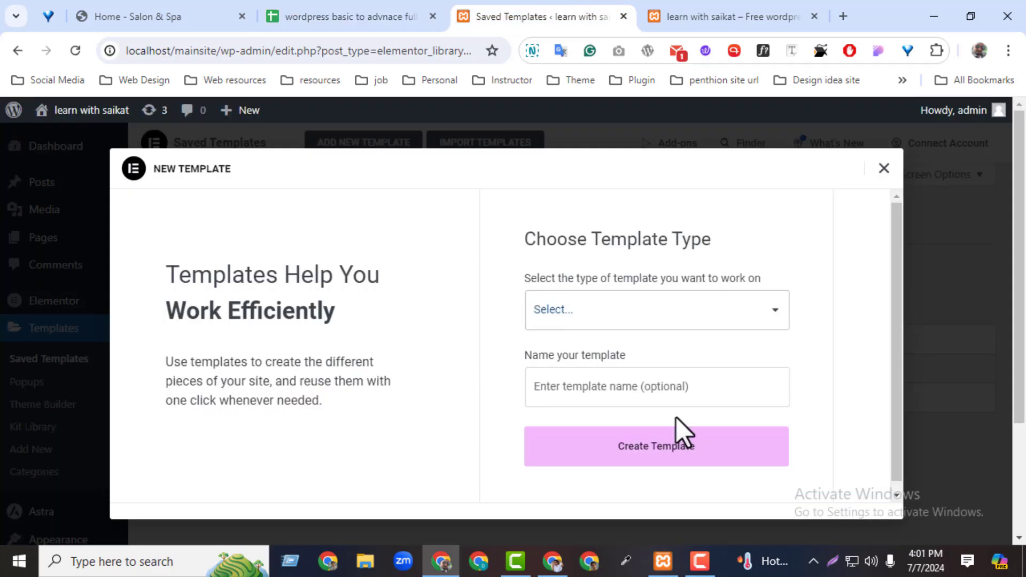
click(638, 320)
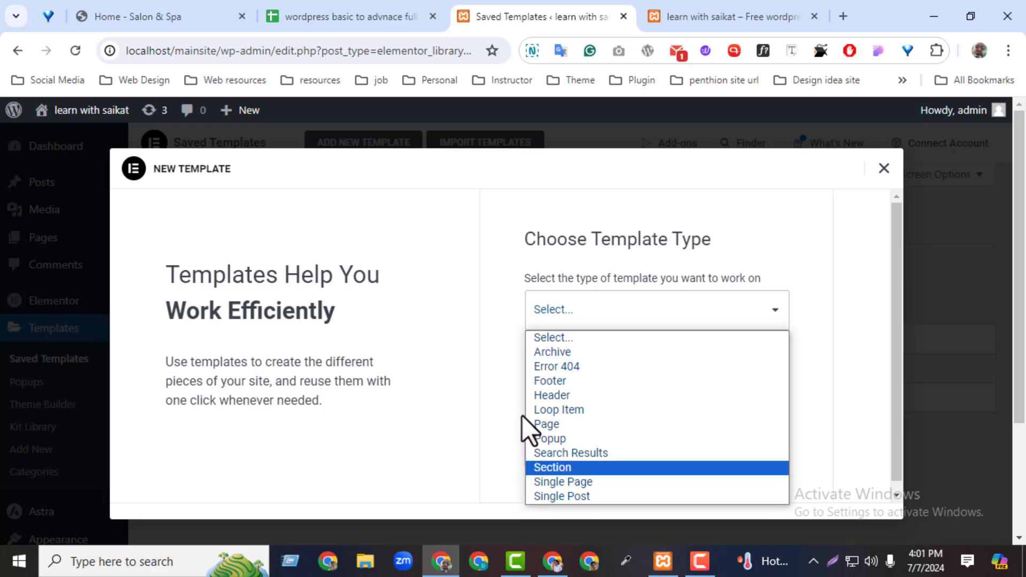
click(544, 401)
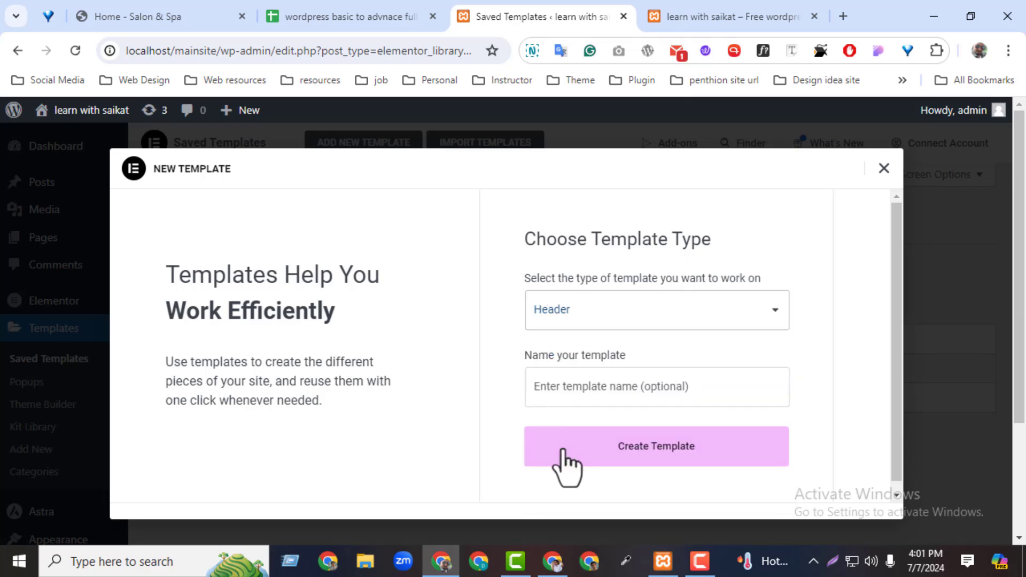
click(596, 390)
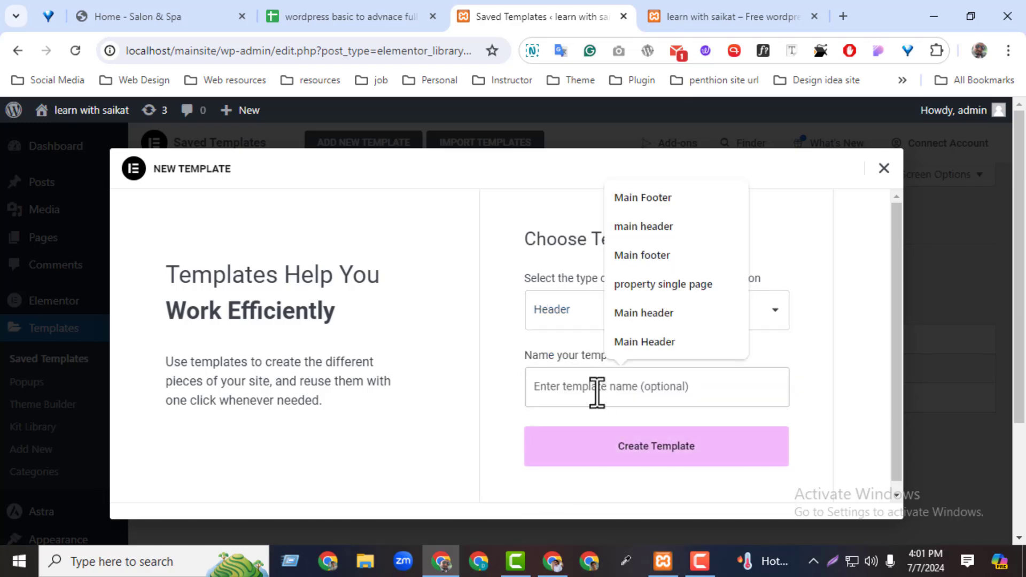
text(main header)
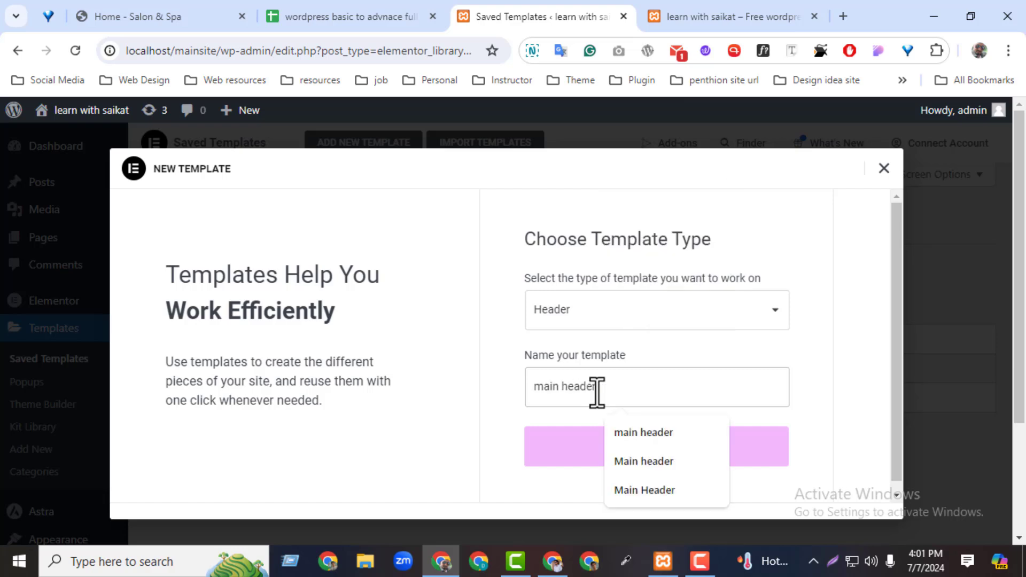
click(562, 446)
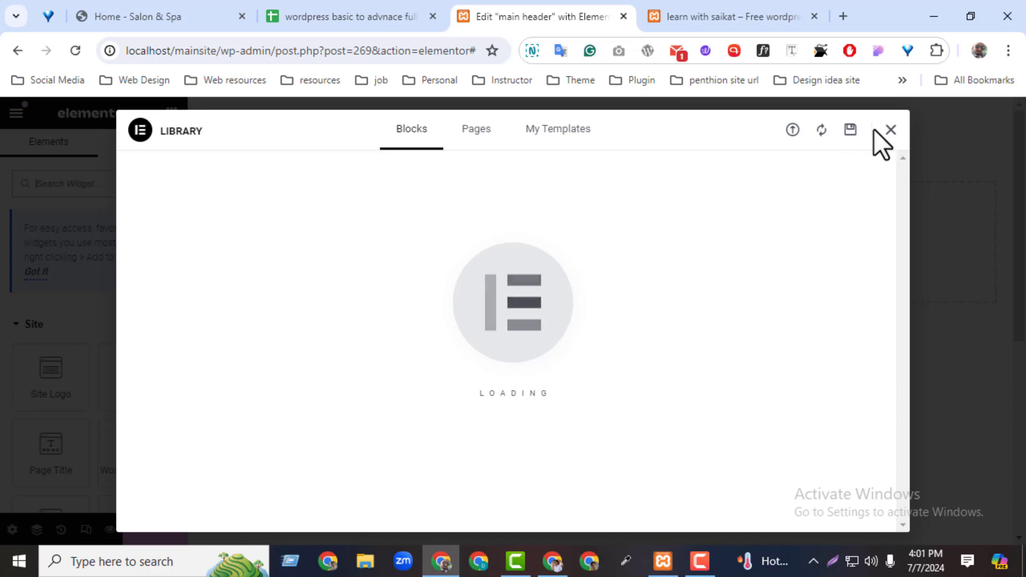
click(889, 131)
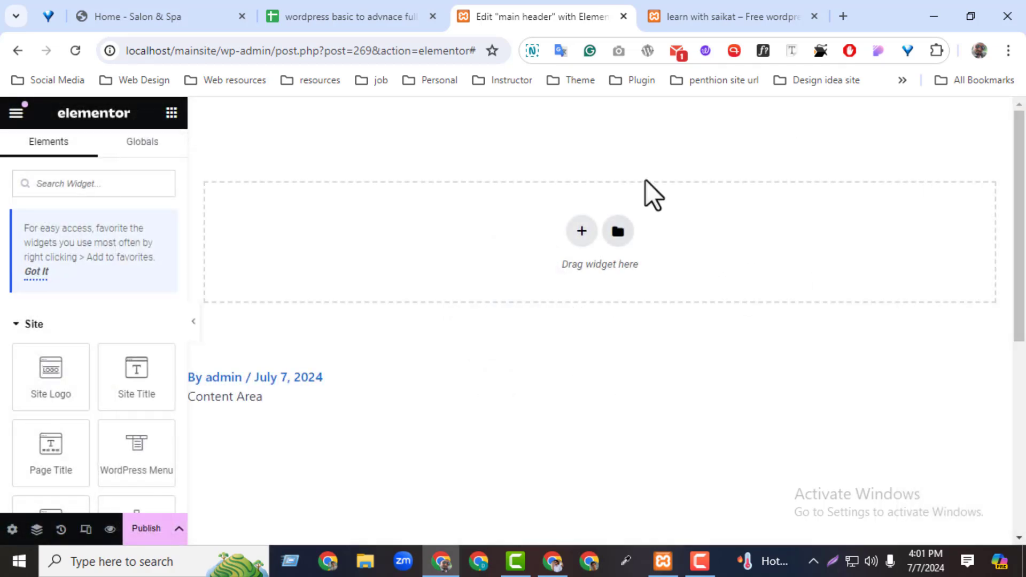
Mark the header area of the live home page with a screen-capture selection of about 1263x86 pixels.
click(697, 20)
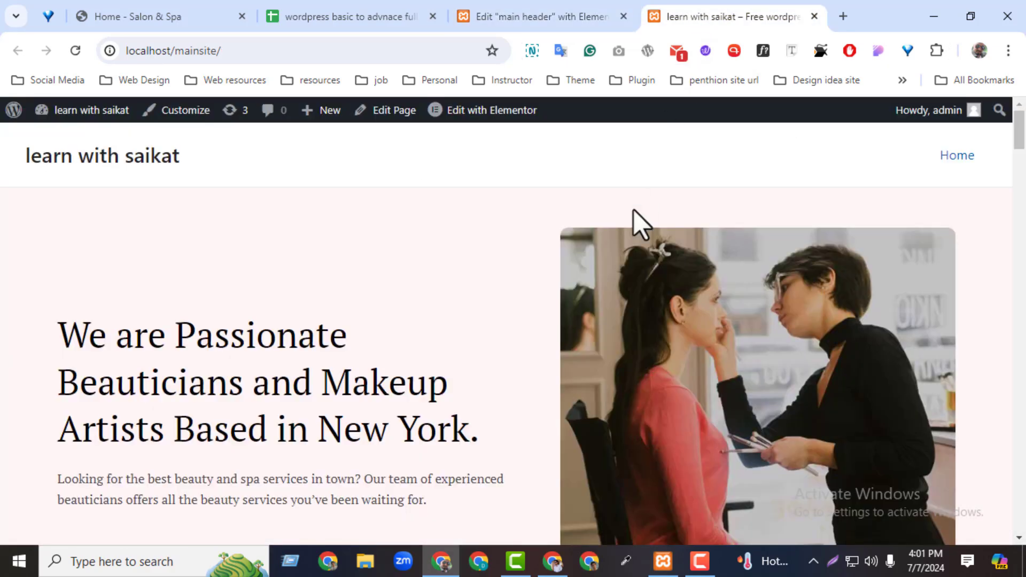
click(832, 561)
mouse_move(1, 121)
mouse_down()
mouse_move(518, 197)
mouse_move(1018, 182)
mouse_move(1001, 187)
mouse_move(1012, 190)
mouse_up()
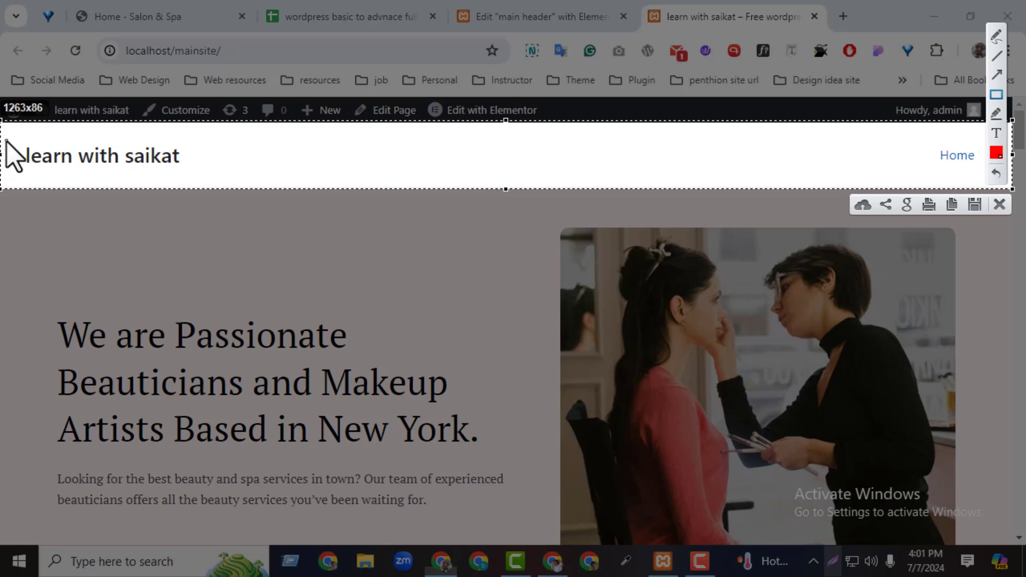
Outline the site title, the Home menu link and the full header area in red on the screen capture, and discard the capture.
mouse_move(8, 140)
mouse_down()
mouse_move(228, 195)
mouse_move(240, 170)
mouse_up()
drag(907, 137, 992, 171)
drag(2, 117, 1013, 189)
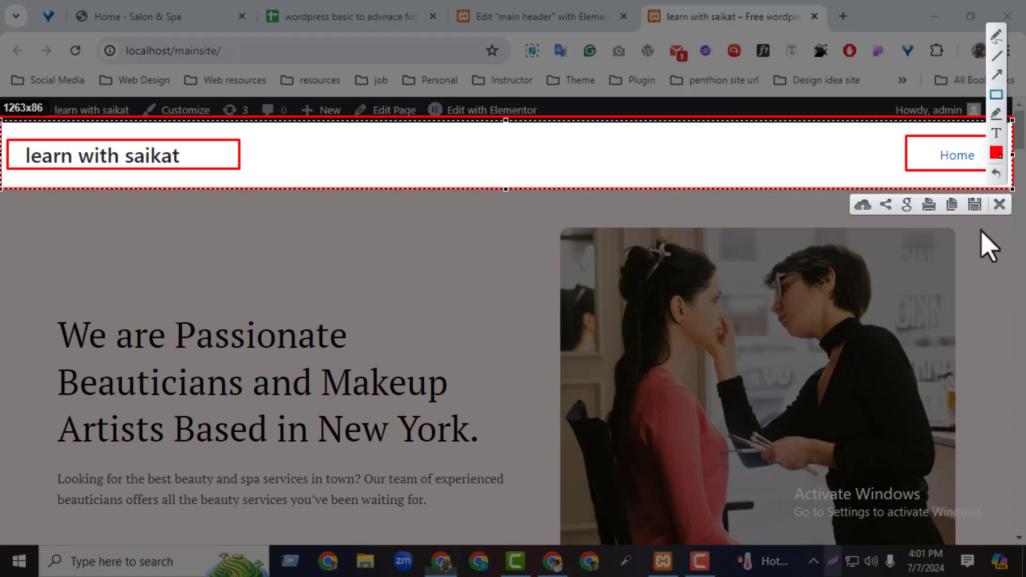
click(999, 205)
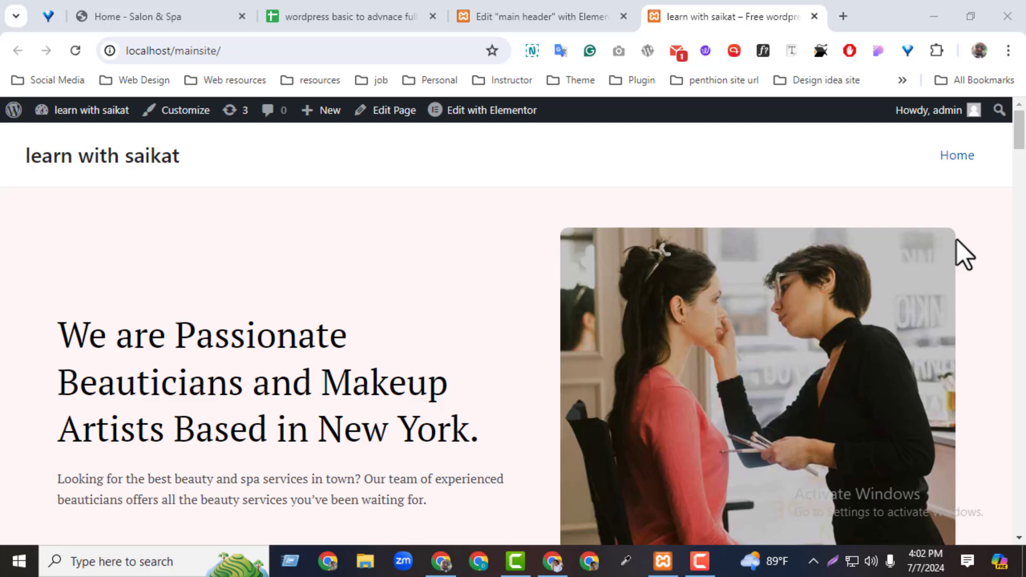
Bring the Salon & Spa demo home page beside the template editor's browser tab and look over the page from header to map section.
drag(183, 18, 565, 14)
drag(1019, 508, 1012, 54)
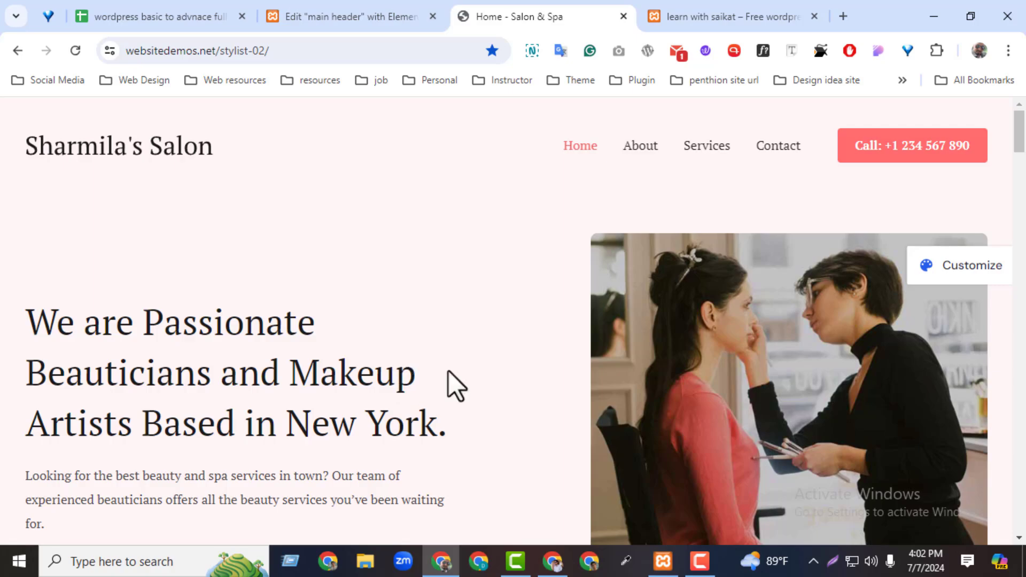
drag(1020, 129, 961, 458)
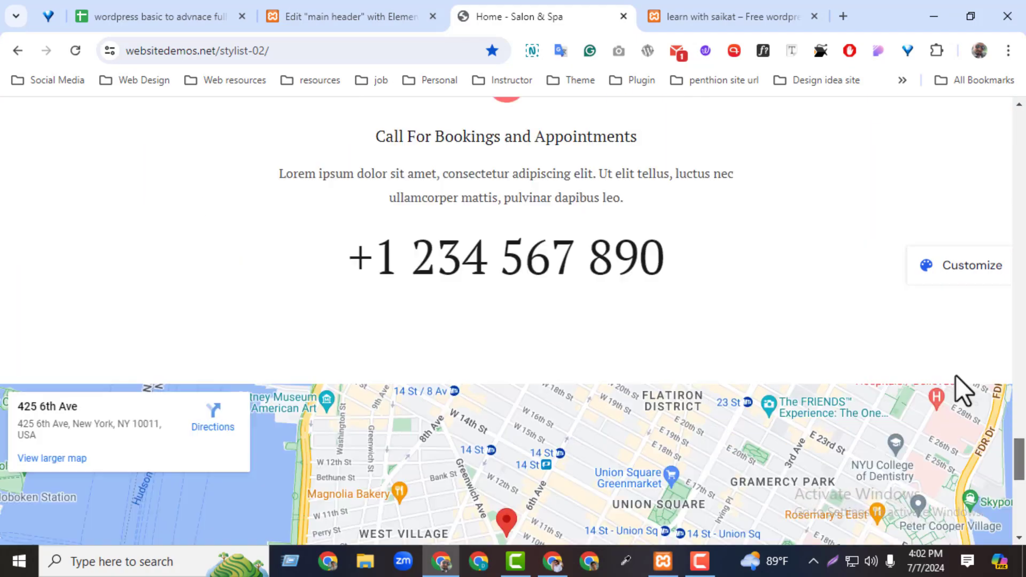
drag(957, 376, 882, 131)
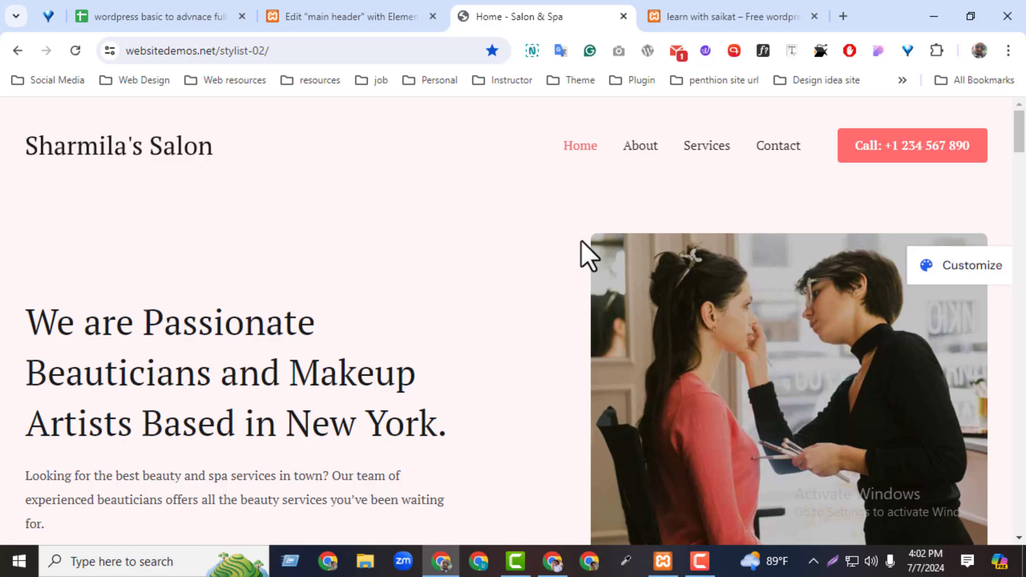
Add a single-column section to the "main header" template in the Elementor editor.
click(307, 21)
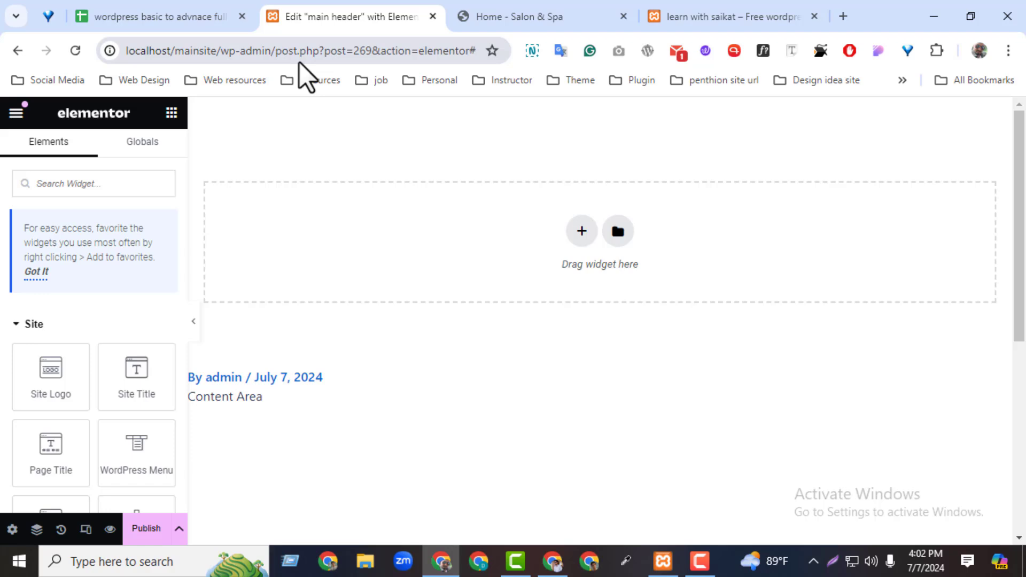
click(581, 232)
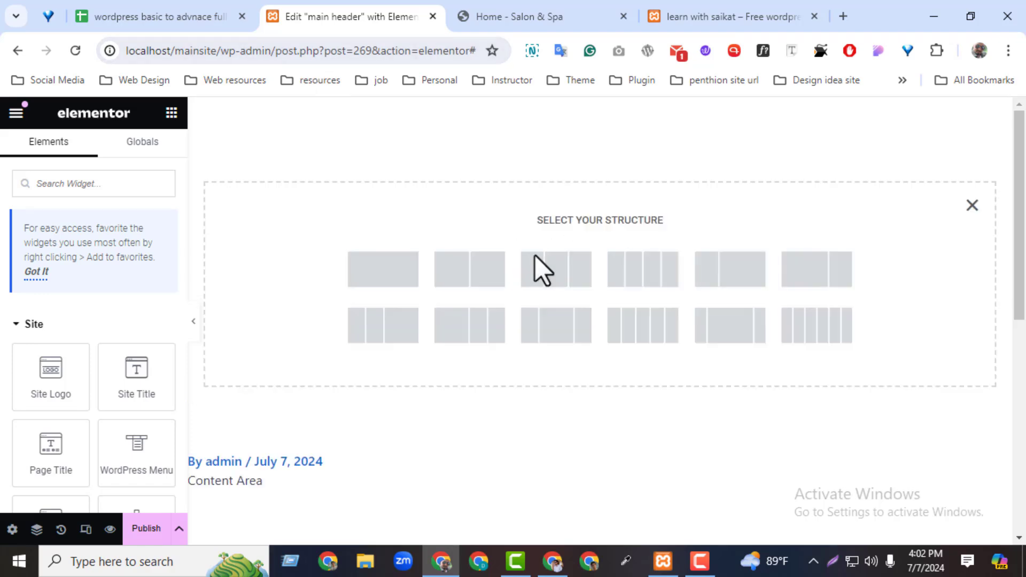
click(400, 279)
Place a Heading widget in the new section and set its title to "This is header".
click(171, 113)
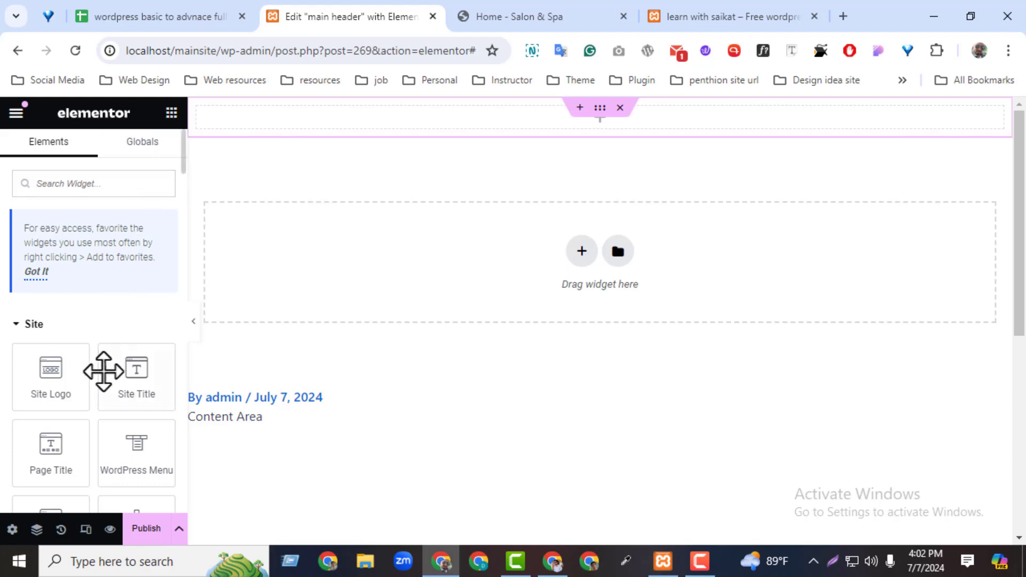
text(hea)
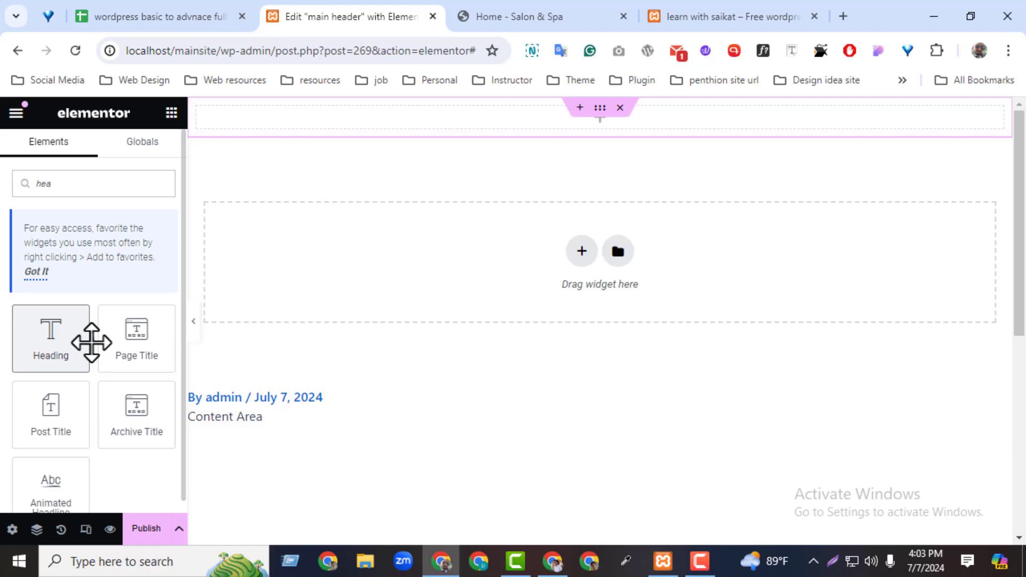
drag(92, 343, 529, 117)
triple_click(57, 275)
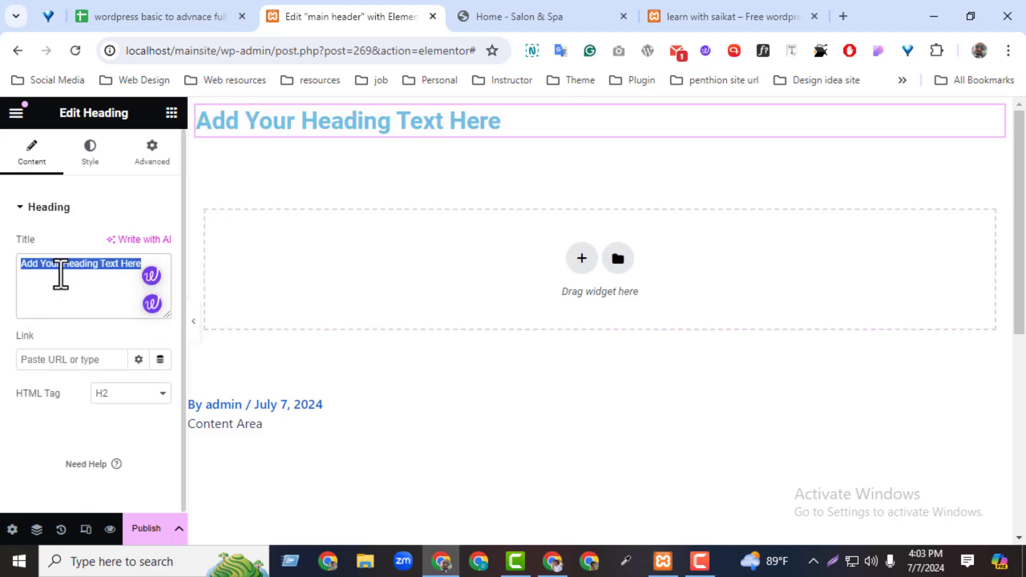
text(This is )
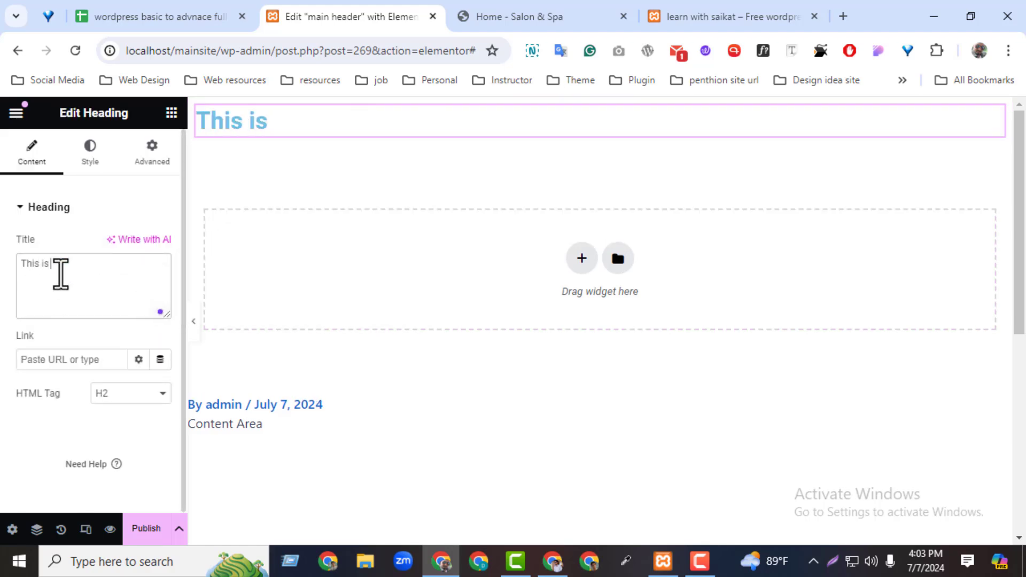
text(header)
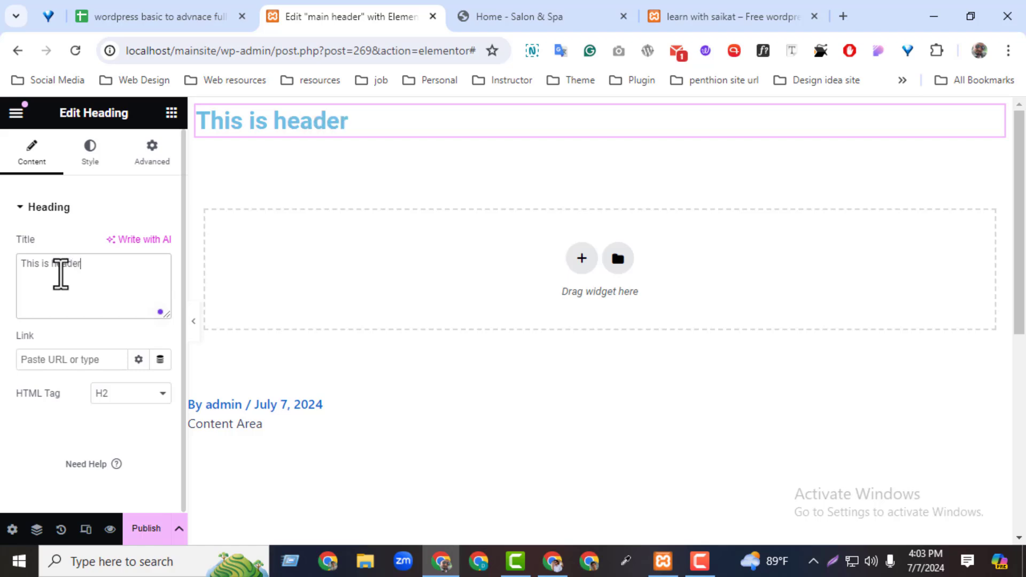
Center the heading and set its text color to black, #000000.
click(90, 153)
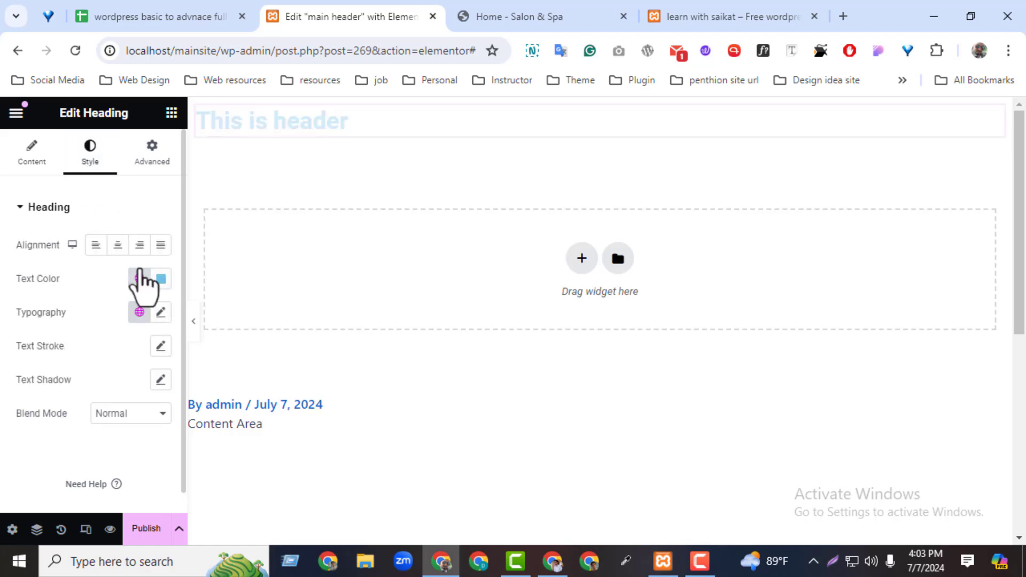
click(118, 245)
click(161, 281)
drag(96, 416, 27, 480)
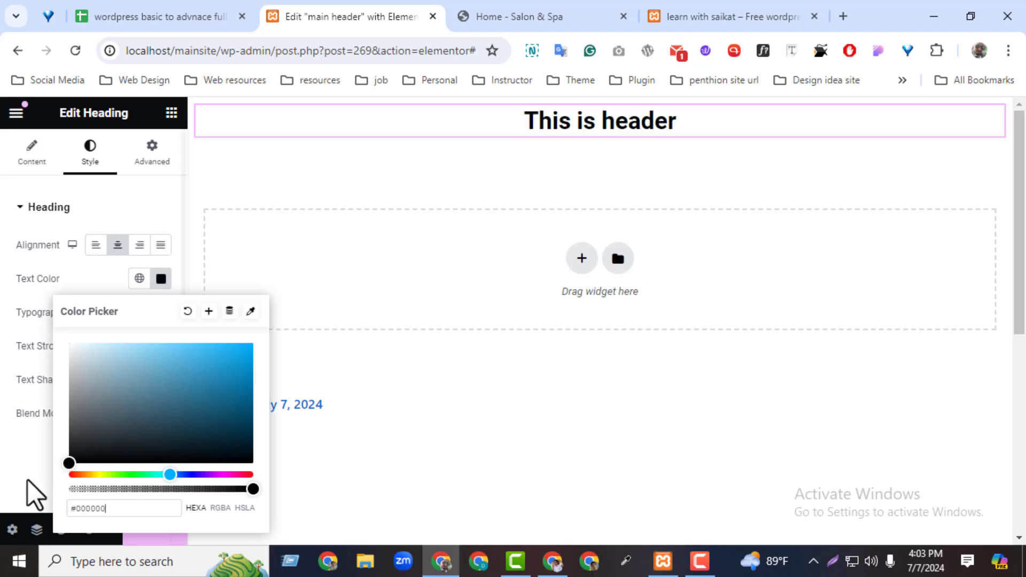
click(28, 480)
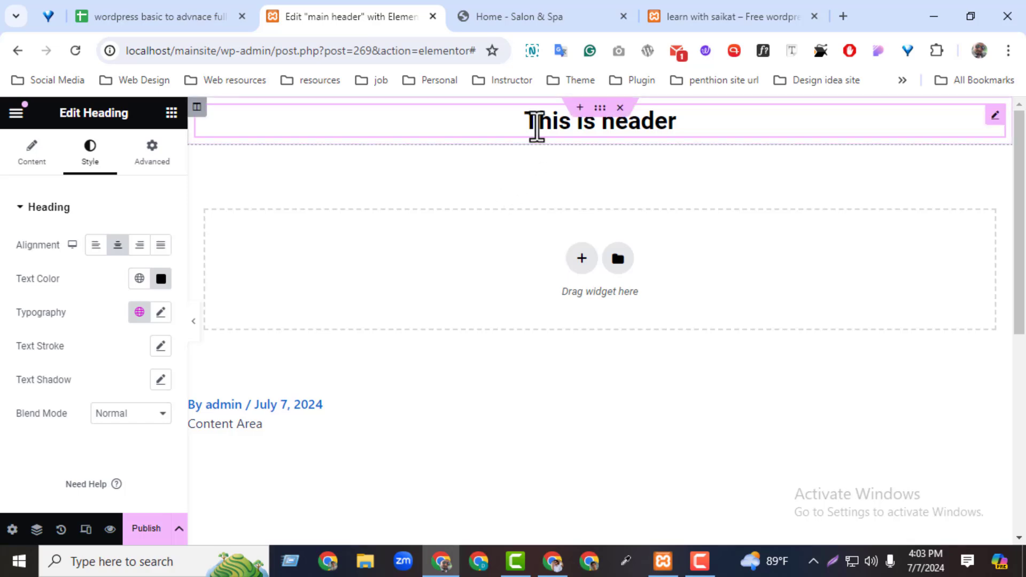
Place the local site's home page directly beside the template editor in the browser tab order and return to the editor.
click(521, 17)
click(739, 17)
drag(739, 17, 597, 82)
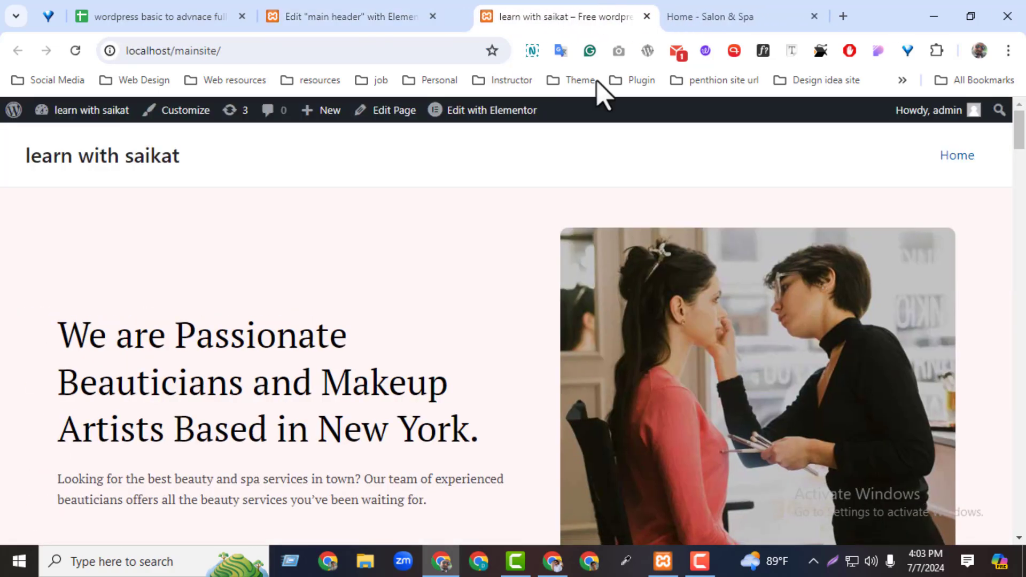
click(353, 16)
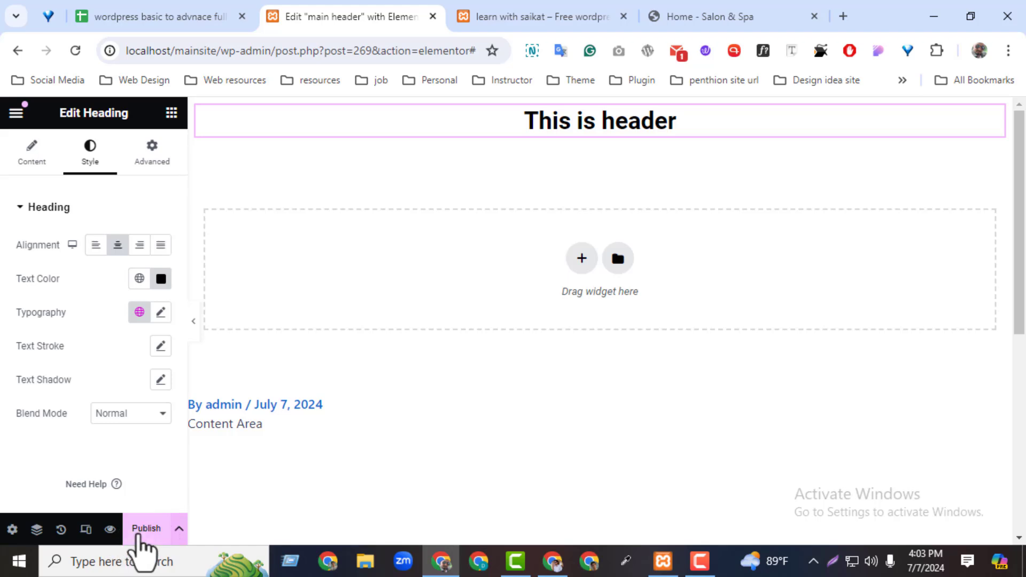
Start publishing the header template and add a display condition that includes the entire site.
click(145, 528)
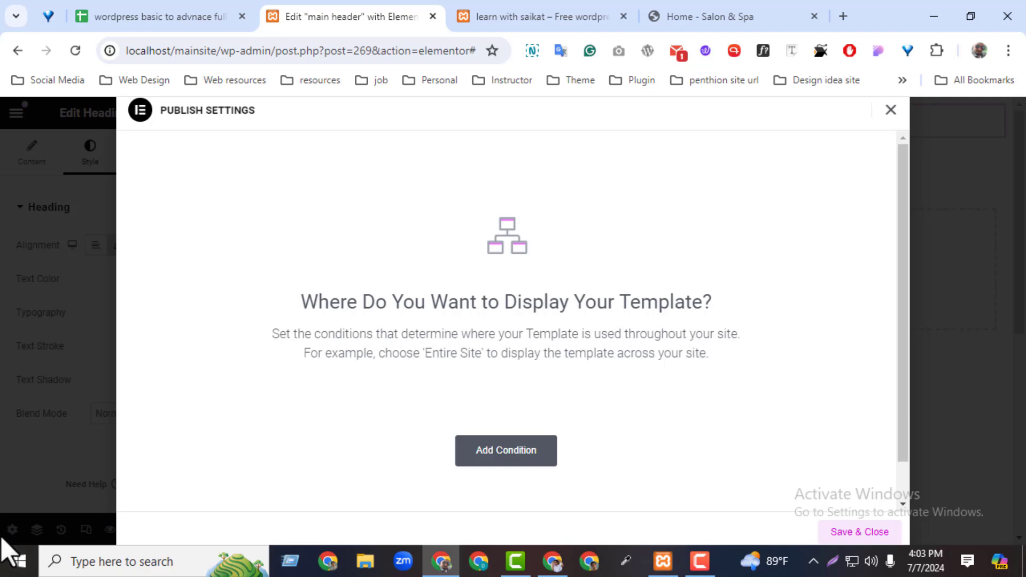
click(505, 455)
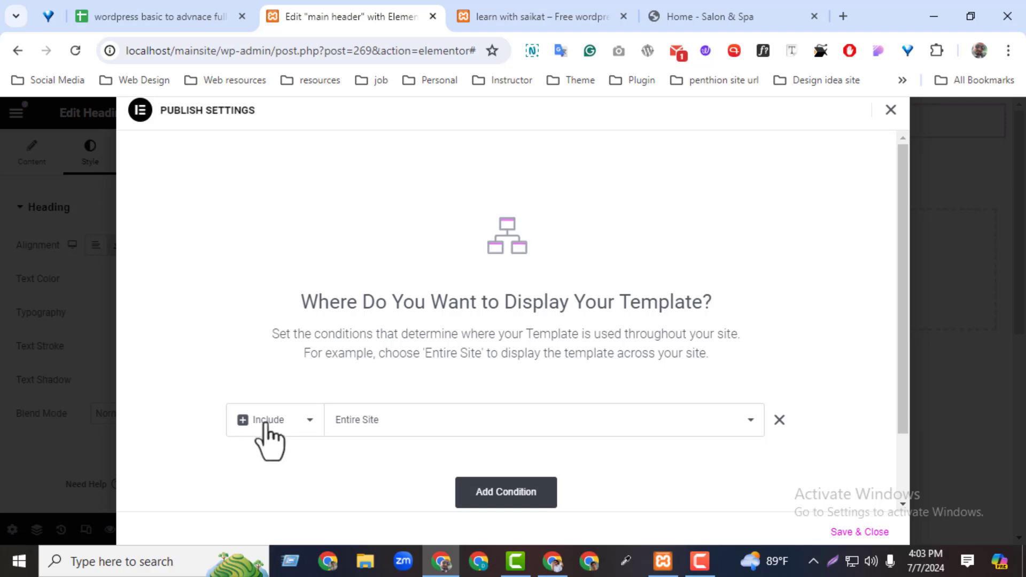
Try Exclude for the display condition, restore Include, and view the available locations while keeping Entire Site.
click(309, 420)
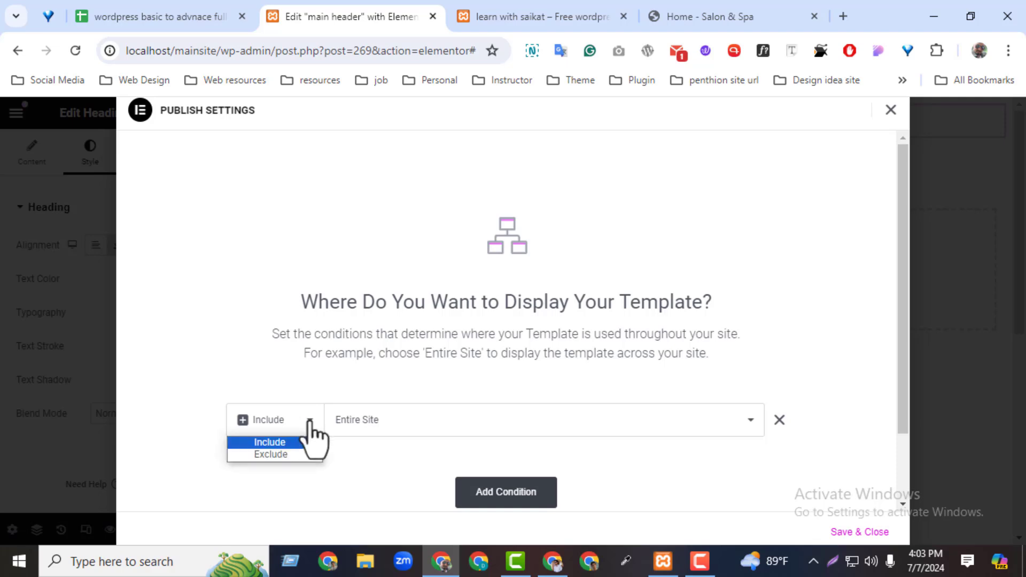
click(290, 453)
click(285, 425)
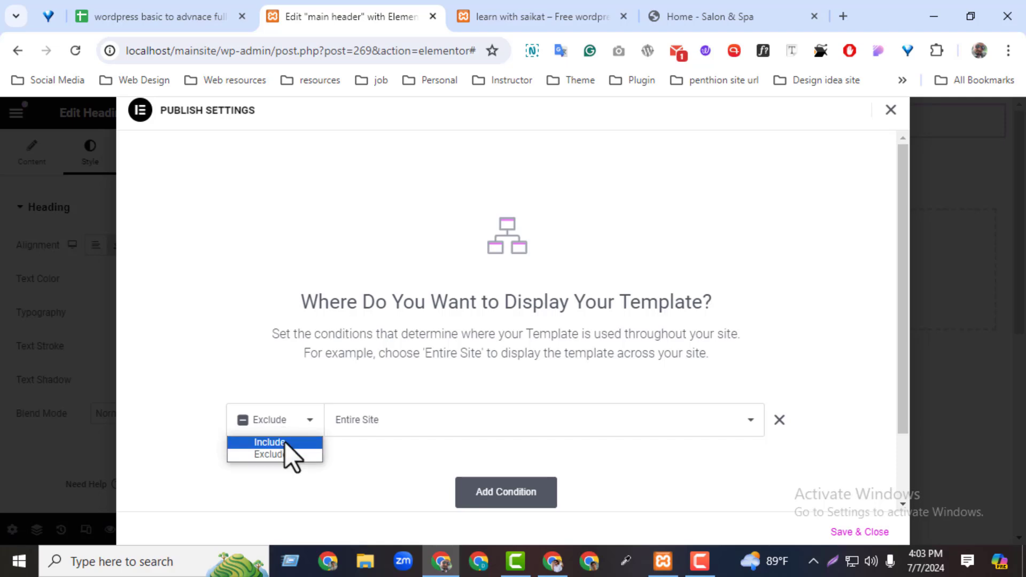
click(284, 442)
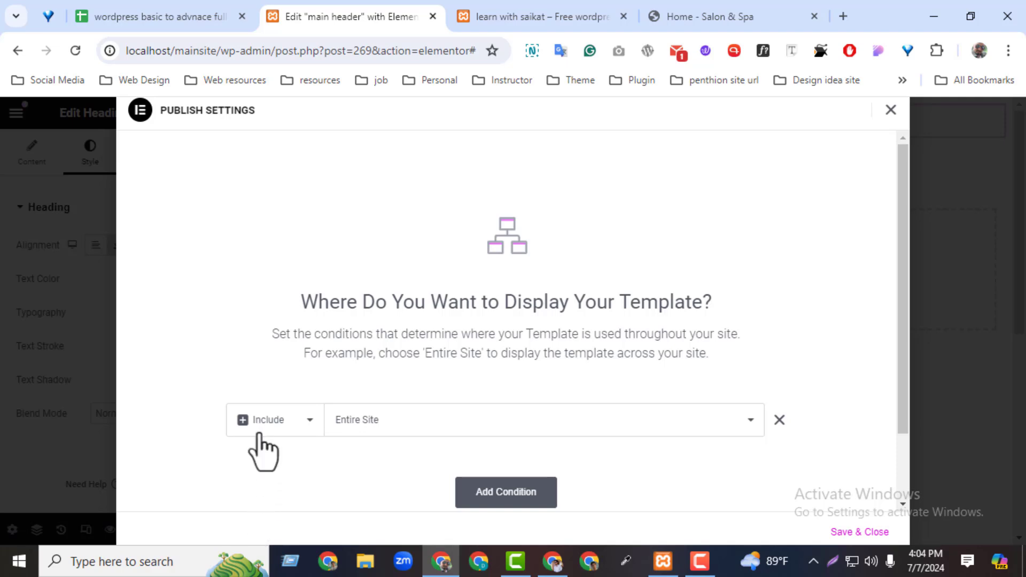
click(750, 422)
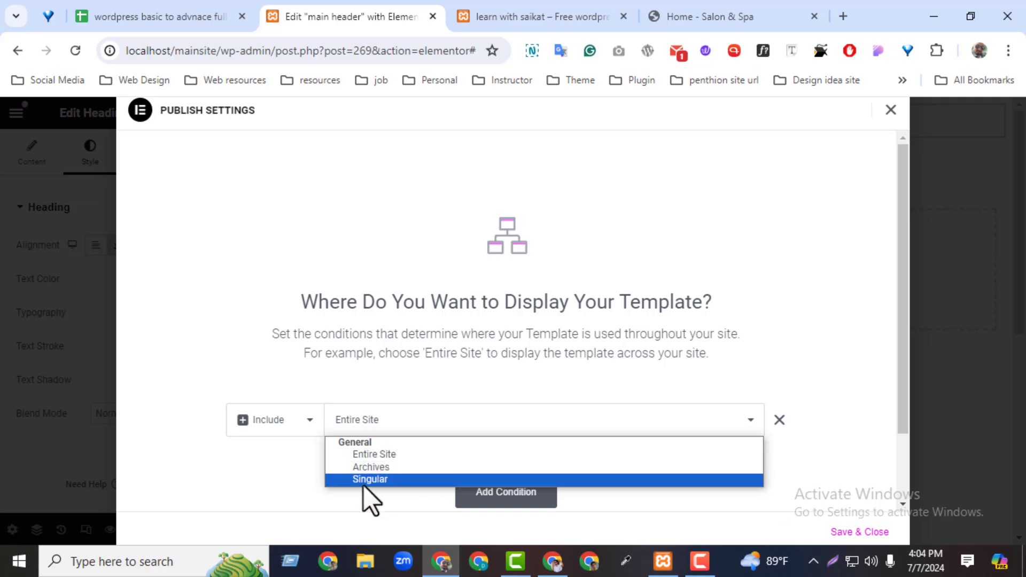
click(301, 480)
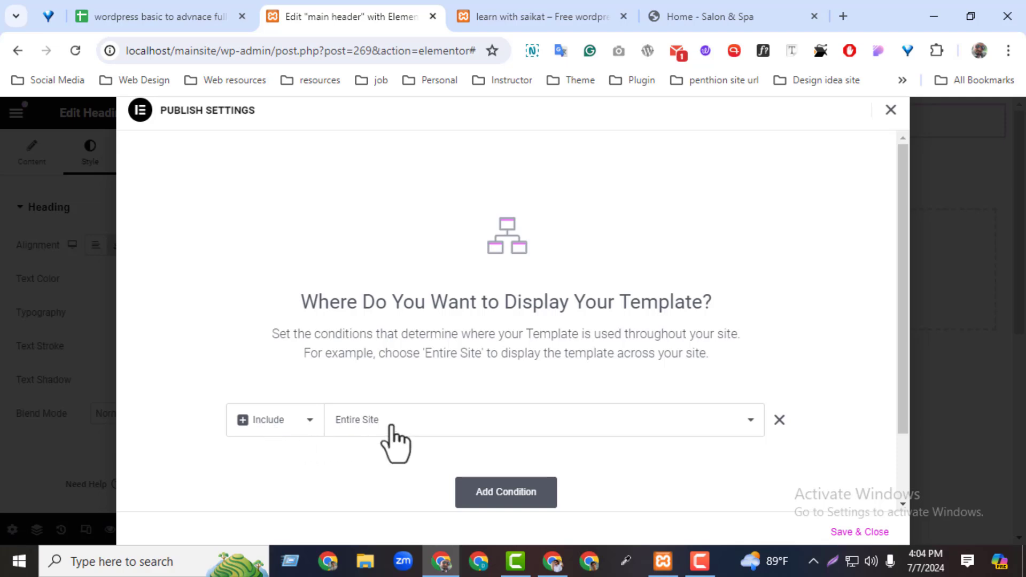
View the local home page, and open the salon demo's About, Services and Contact pages in separate browser tabs.
click(528, 24)
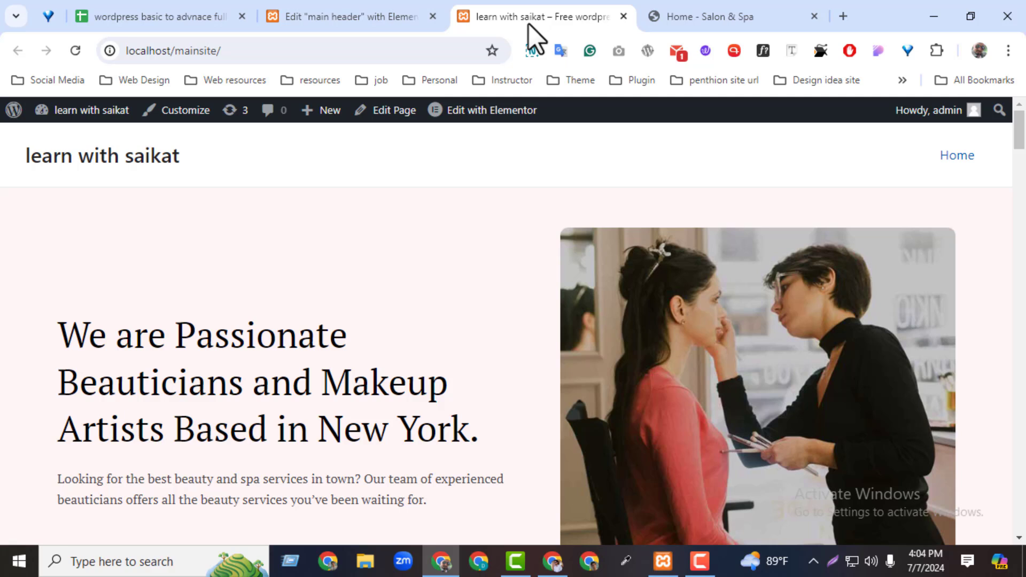
click(698, 17)
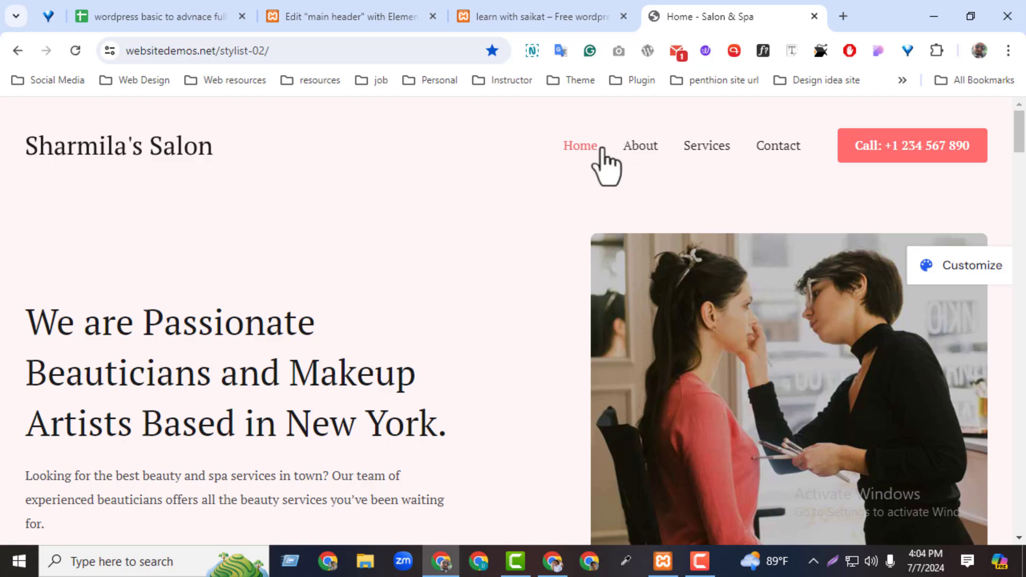
middle_click(641, 149)
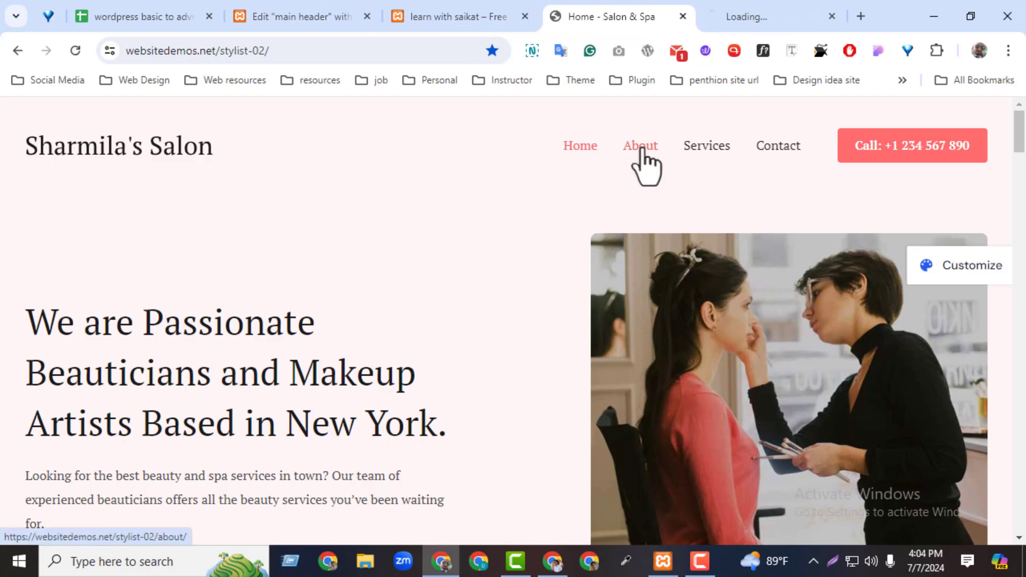
middle_click(698, 155)
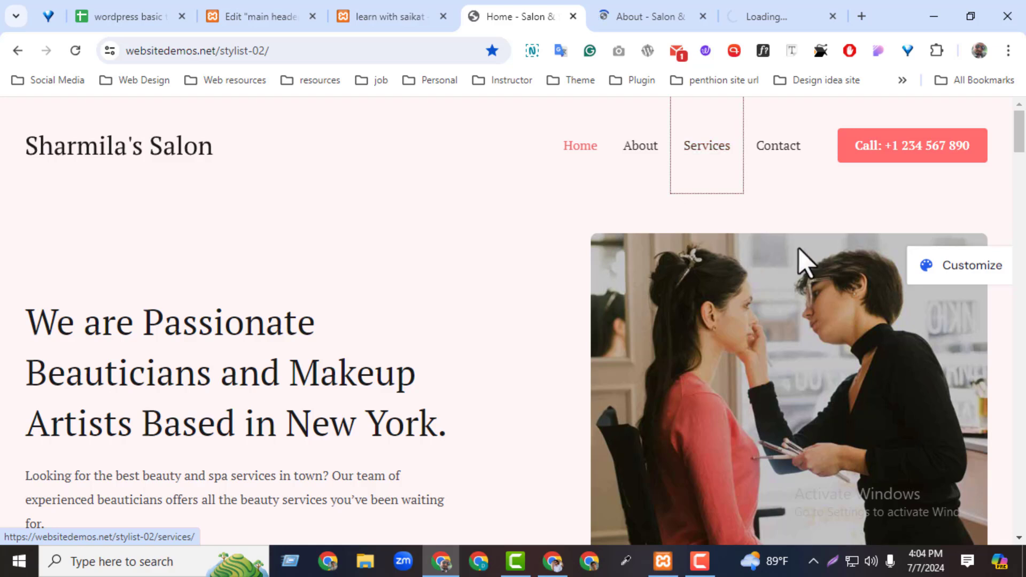
middle_click(782, 155)
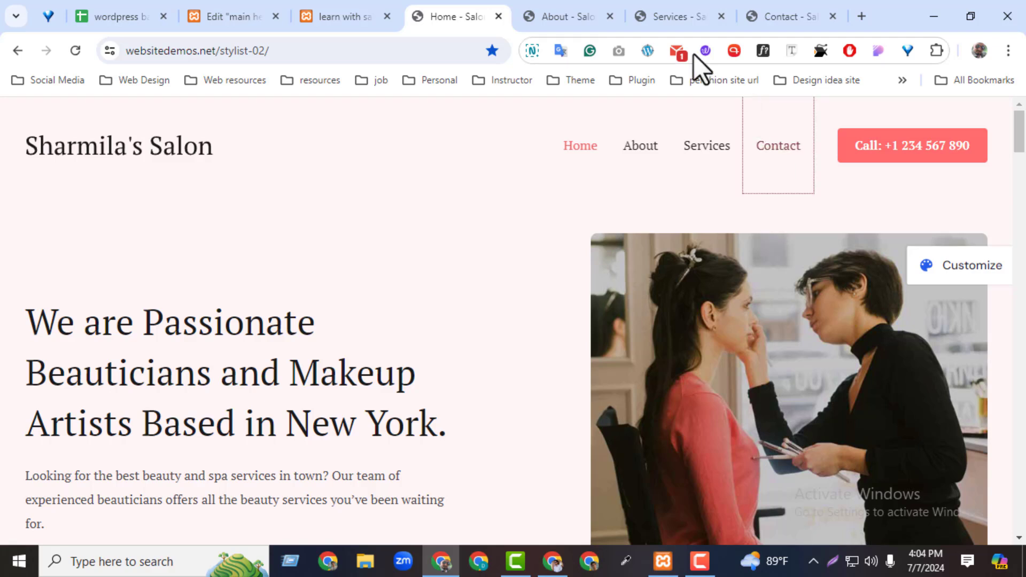
Compare the header across the salon demo's About, Services, Contact and Home pages.
click(566, 20)
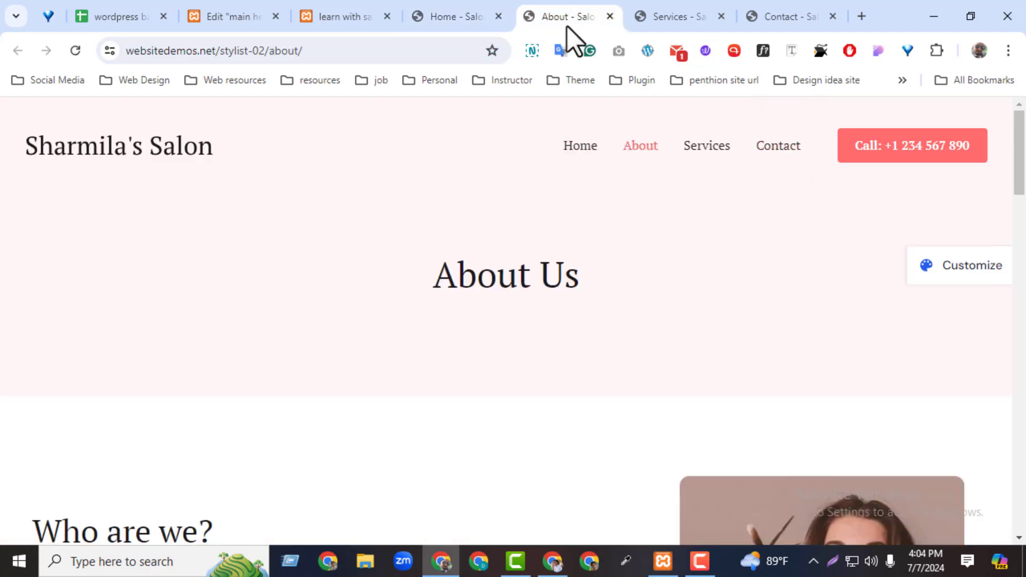
click(656, 20)
click(797, 16)
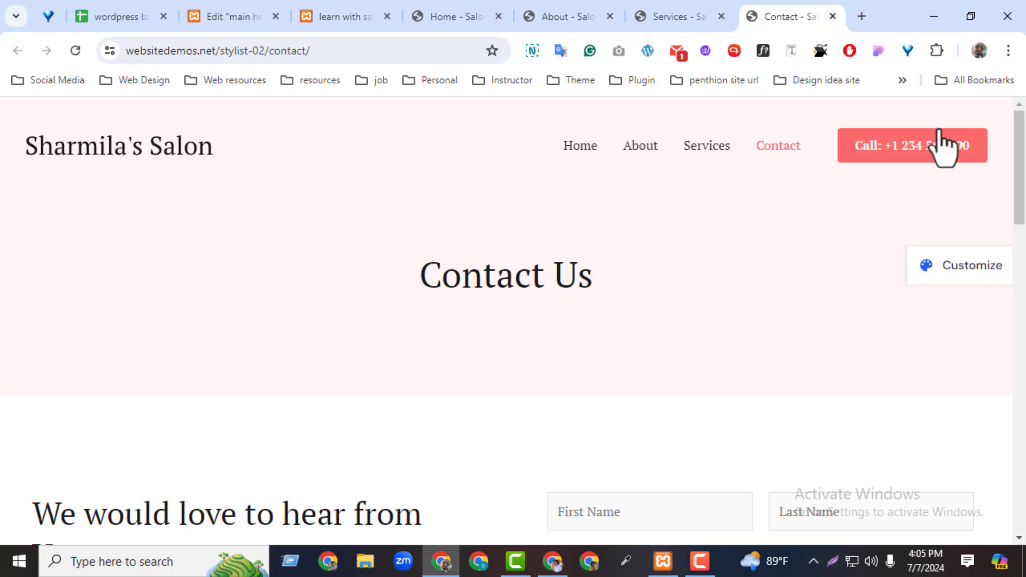
click(460, 13)
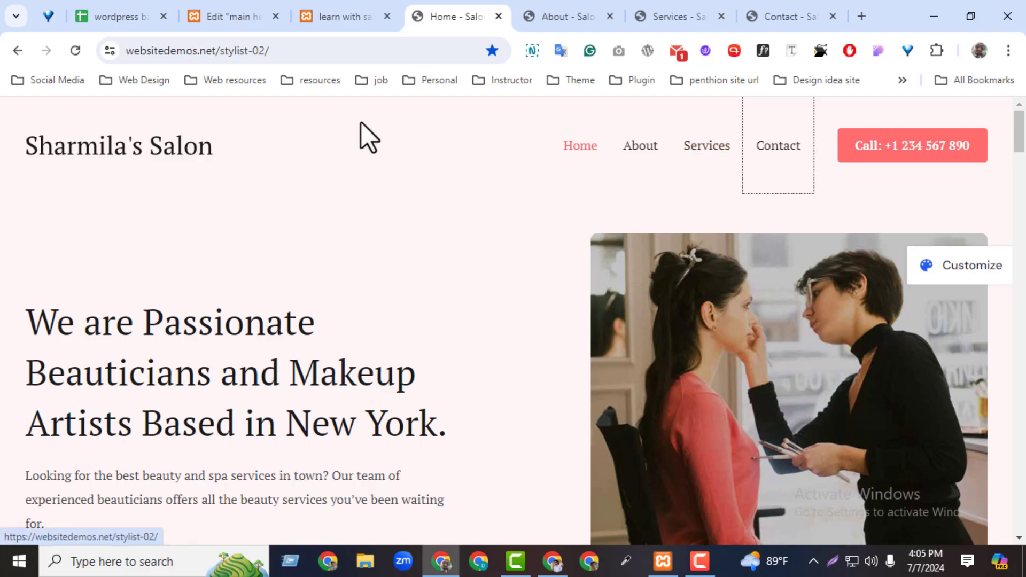
Save the Entire Site condition to publish the header template, and bring up the local site's home page.
click(257, 18)
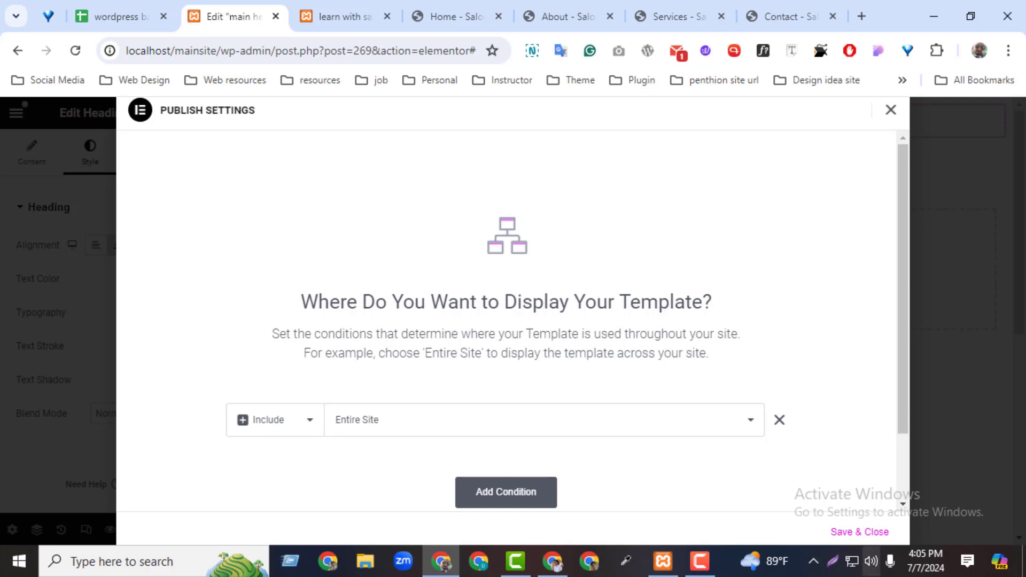
click(870, 532)
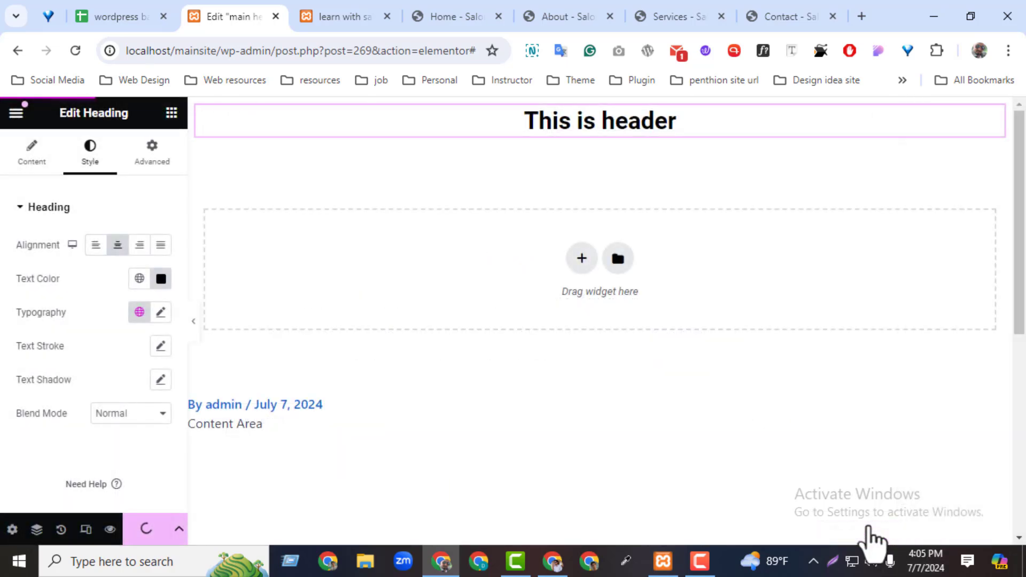
click(326, 17)
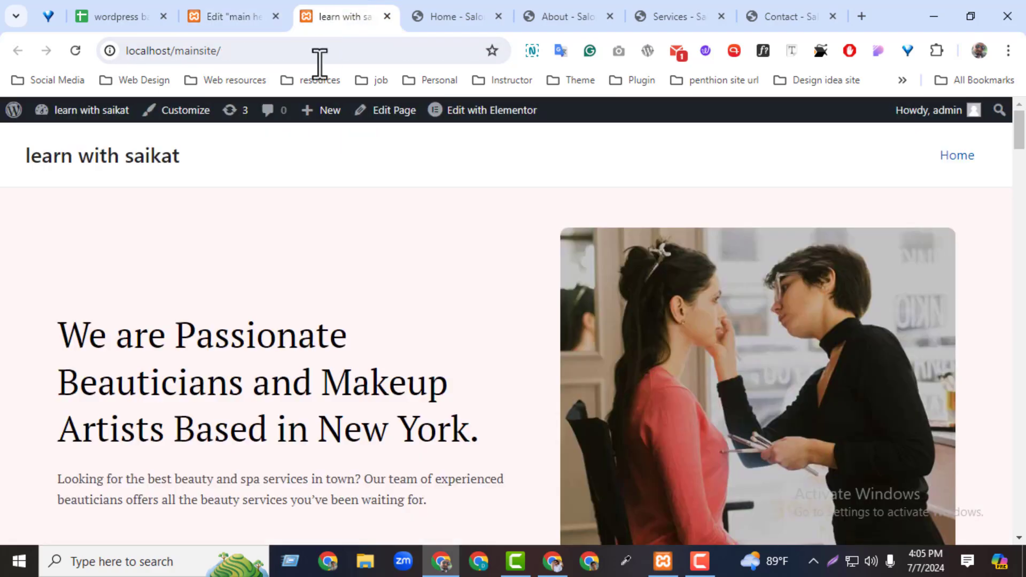
Reload the local home page and examine the full header strip and its heading text.
click(74, 54)
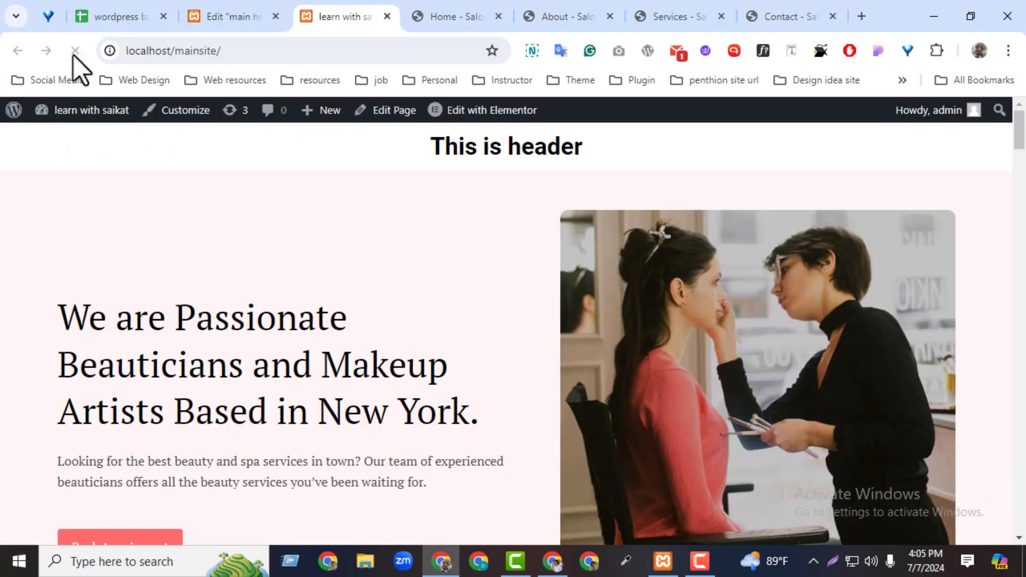
click(829, 562)
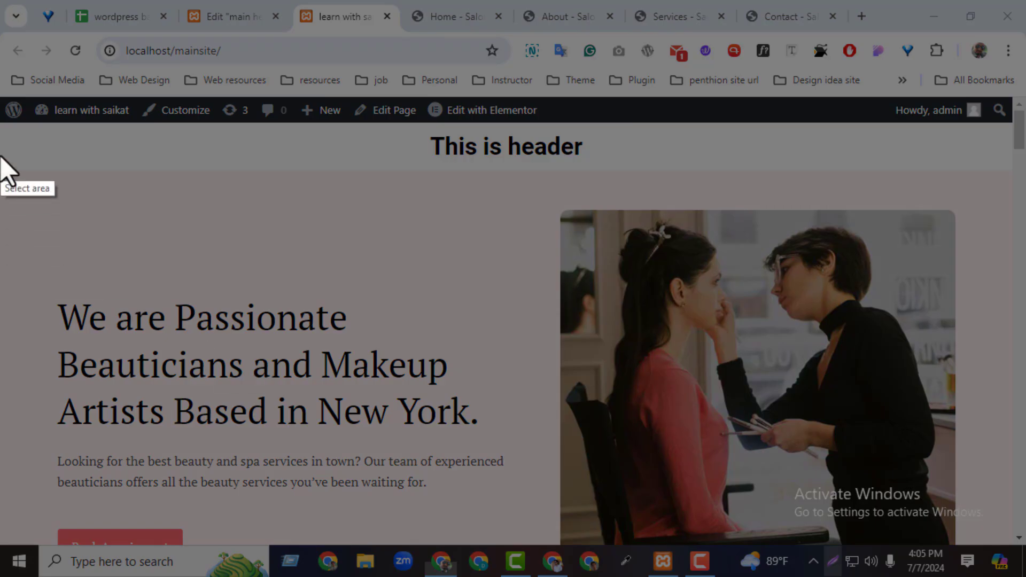
drag(2, 123, 1006, 177)
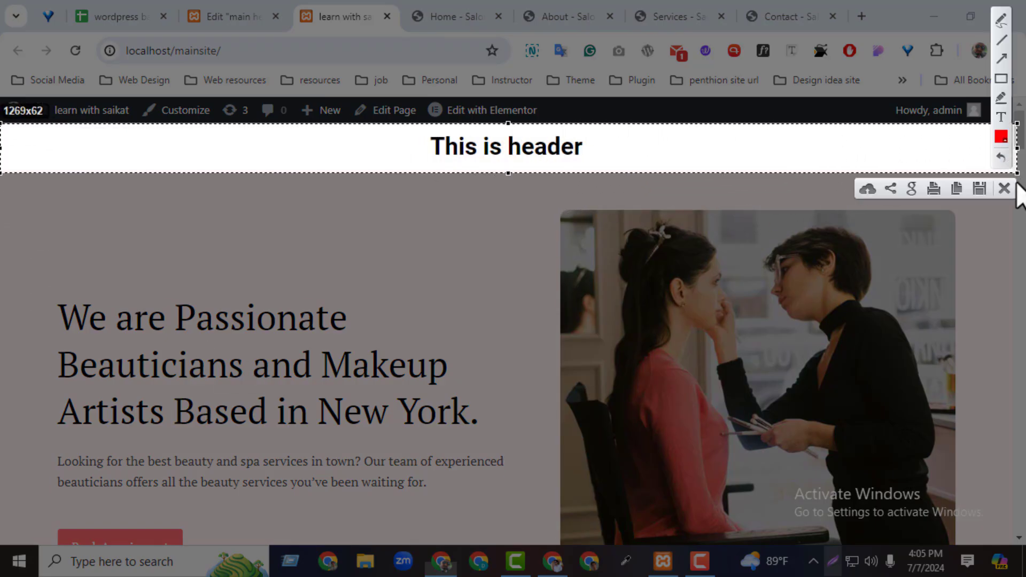
click(1008, 188)
drag(411, 155, 755, 152)
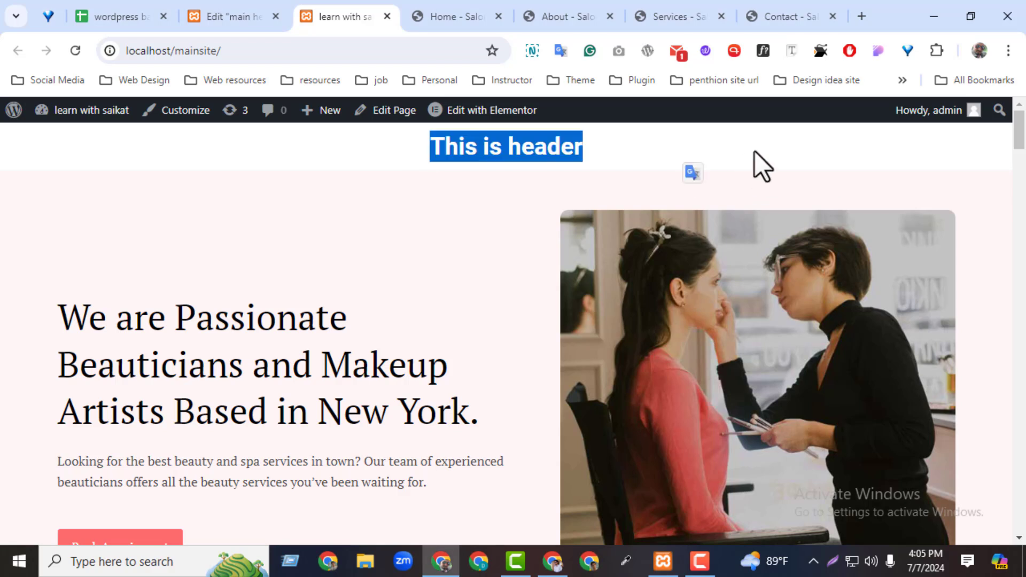
click(788, 142)
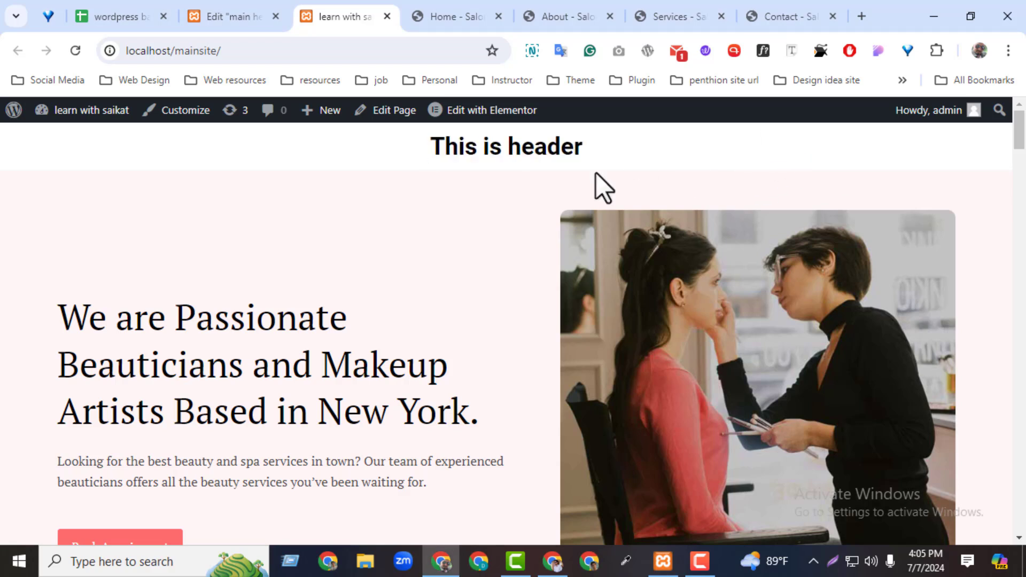
Open the WordPress admin in a separate browser tab placed before the home page's tab, and start a new page.
middle_click(18, 114)
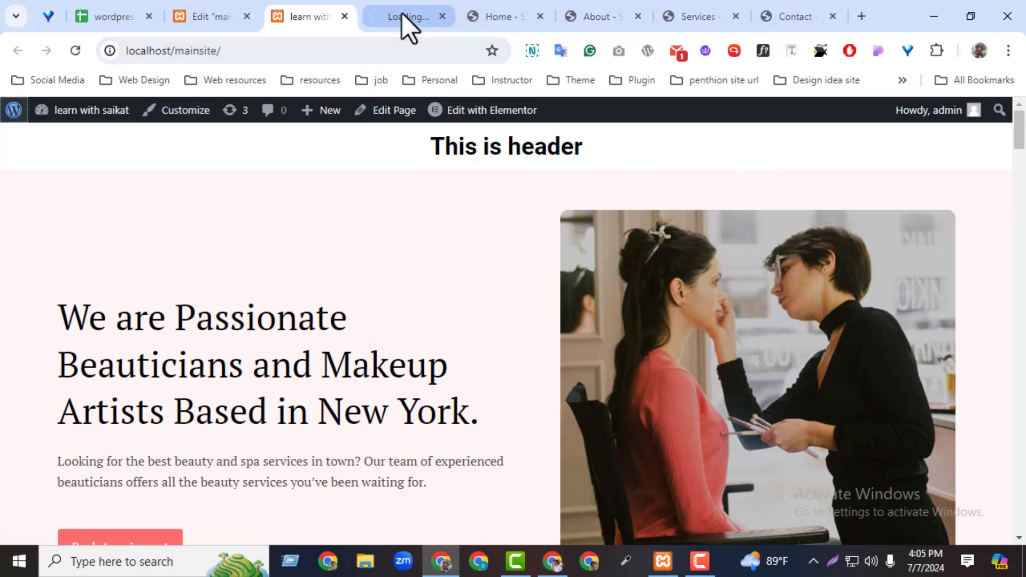
drag(402, 14, 297, 4)
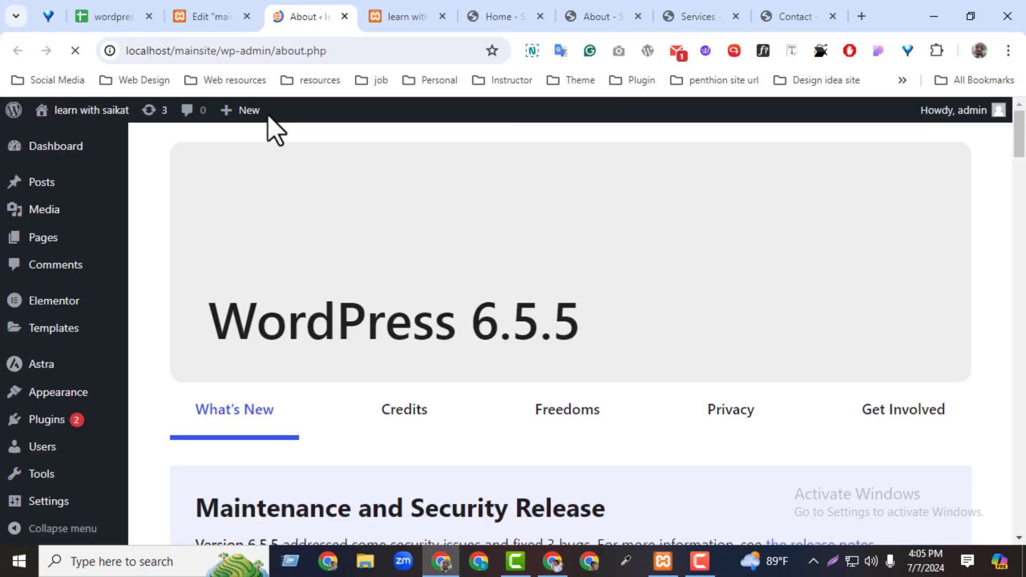
mouse_move(43, 237)
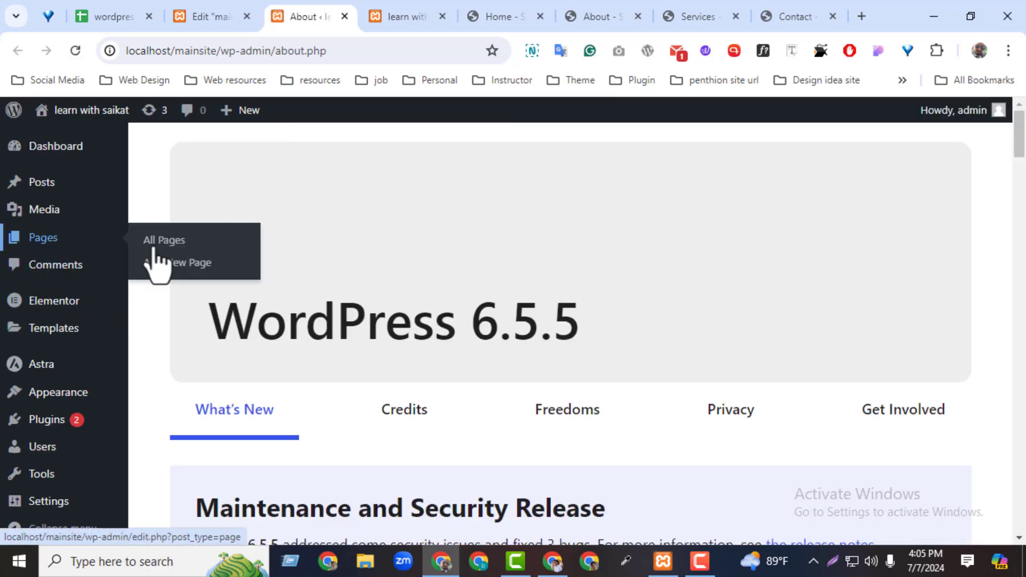
click(202, 263)
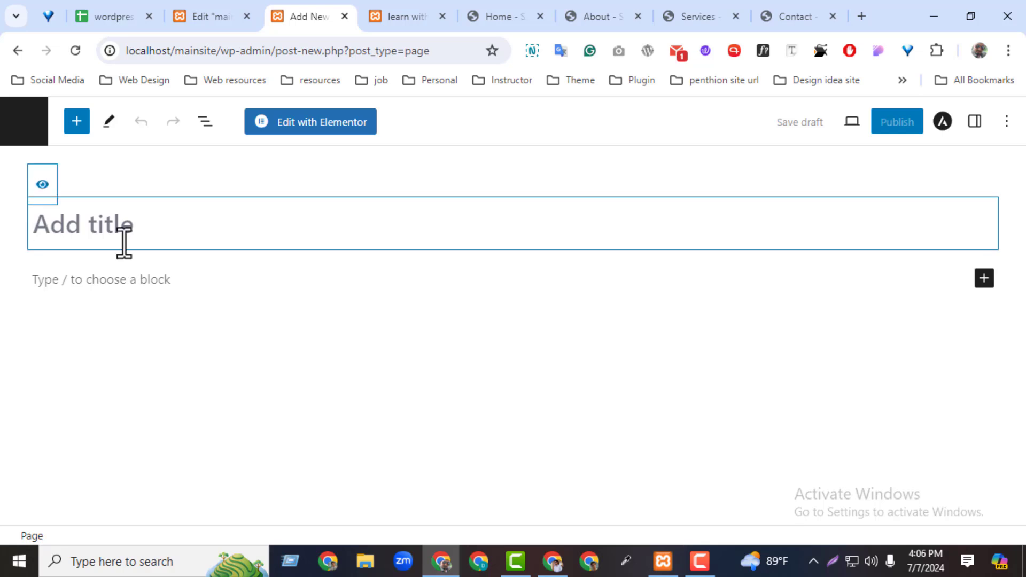
Title the new page "About" and open it for editing in Elementor.
text(Abouyt)
key(BackSpace)
key(BackSpace)
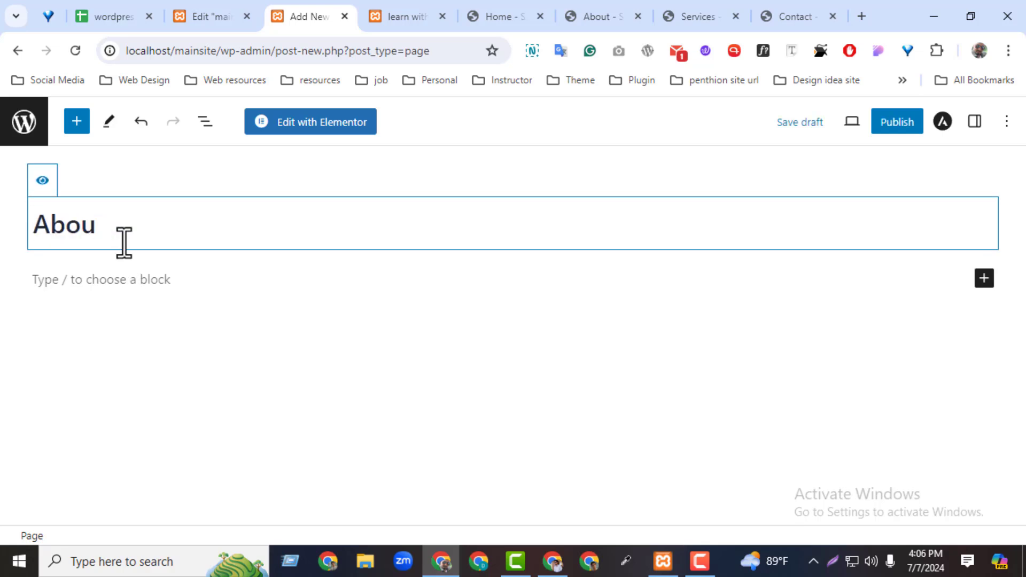
text(t)
click(319, 128)
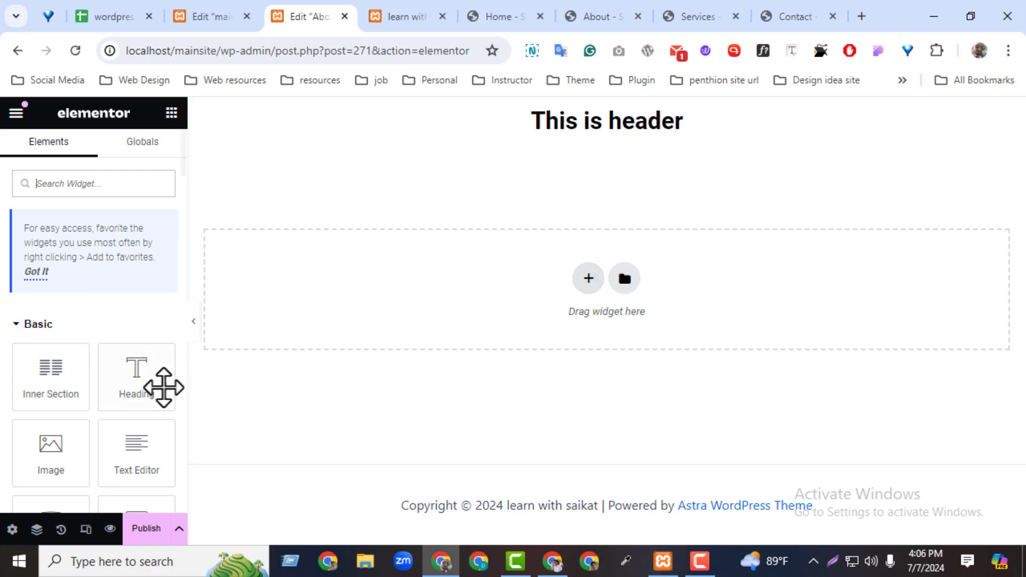
Add an Image widget to the About page, publish it, and update it with the media library photo of the woman wearing white flowers.
drag(64, 474, 573, 281)
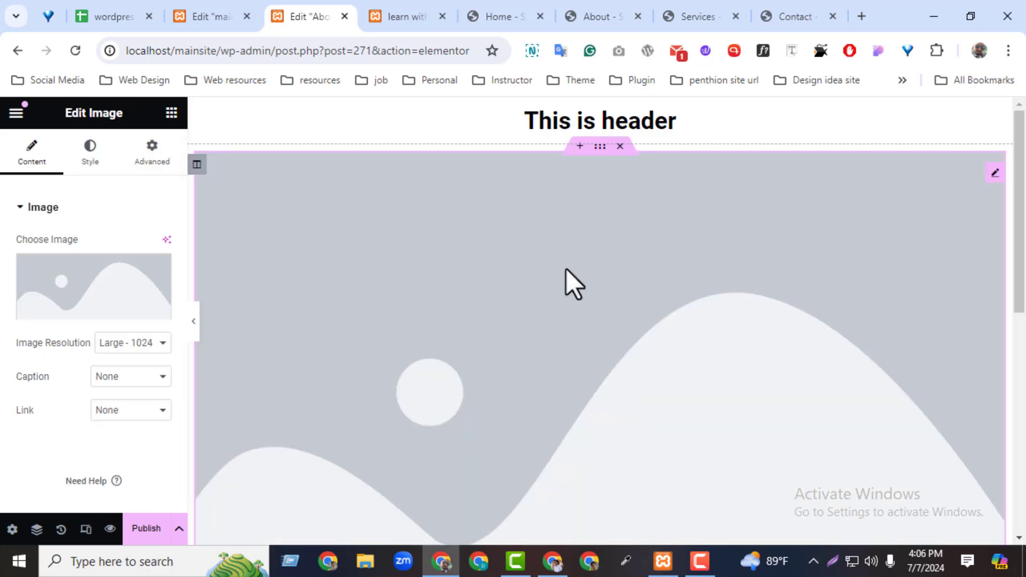
click(142, 529)
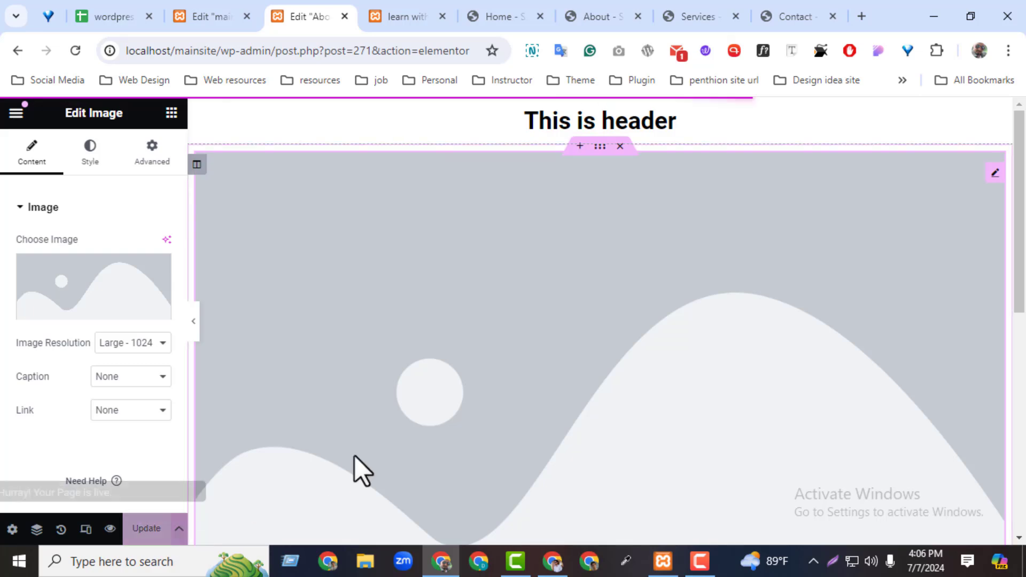
click(152, 308)
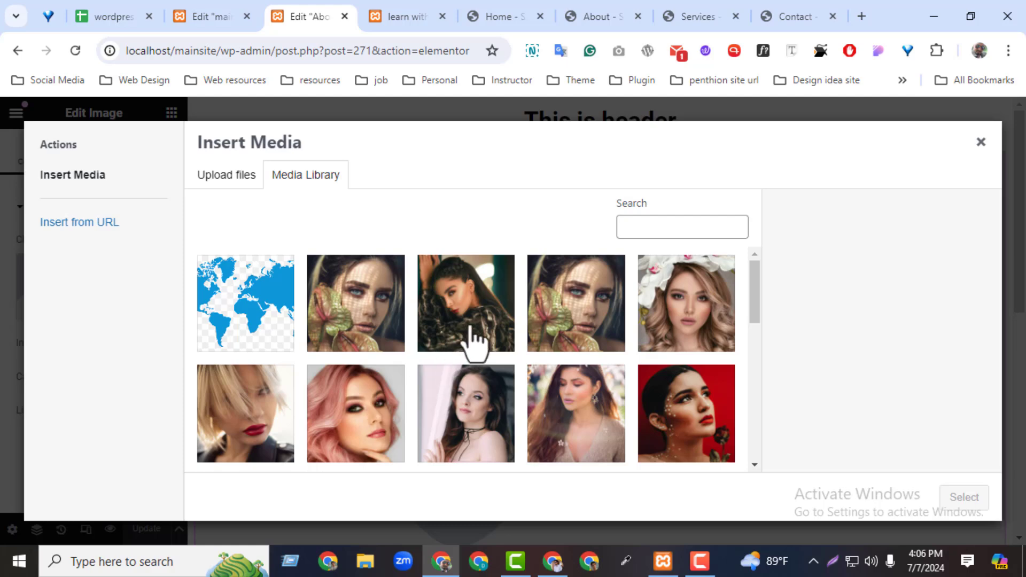
click(685, 336)
click(978, 503)
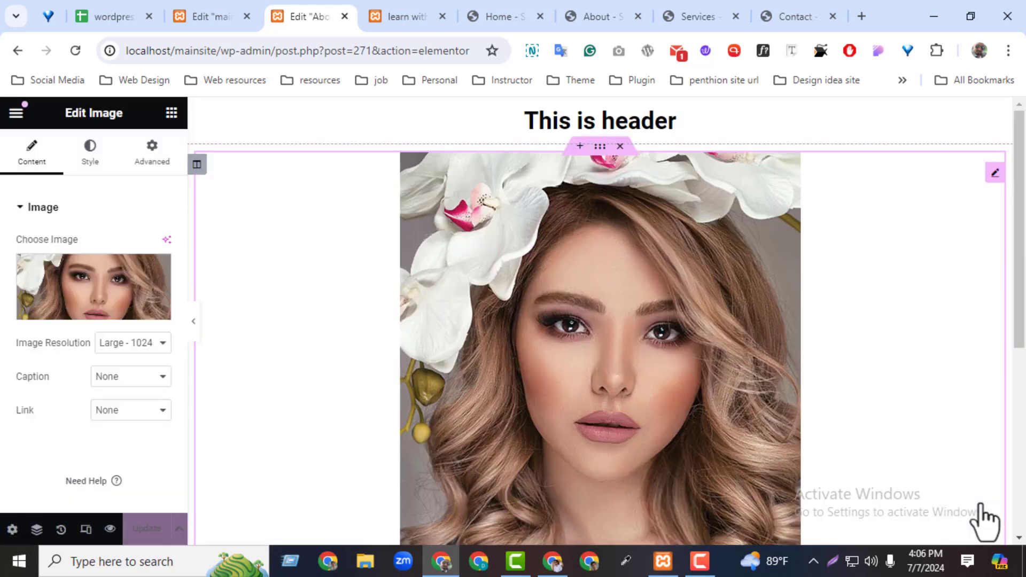
click(127, 540)
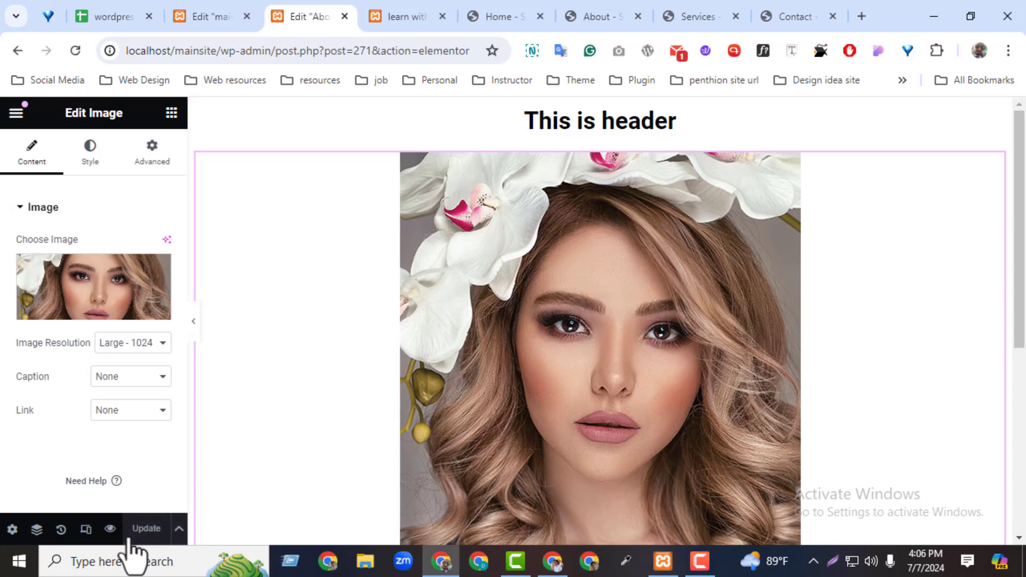
Reload the local home page and return to the About page's Elementor editor.
click(401, 16)
click(81, 48)
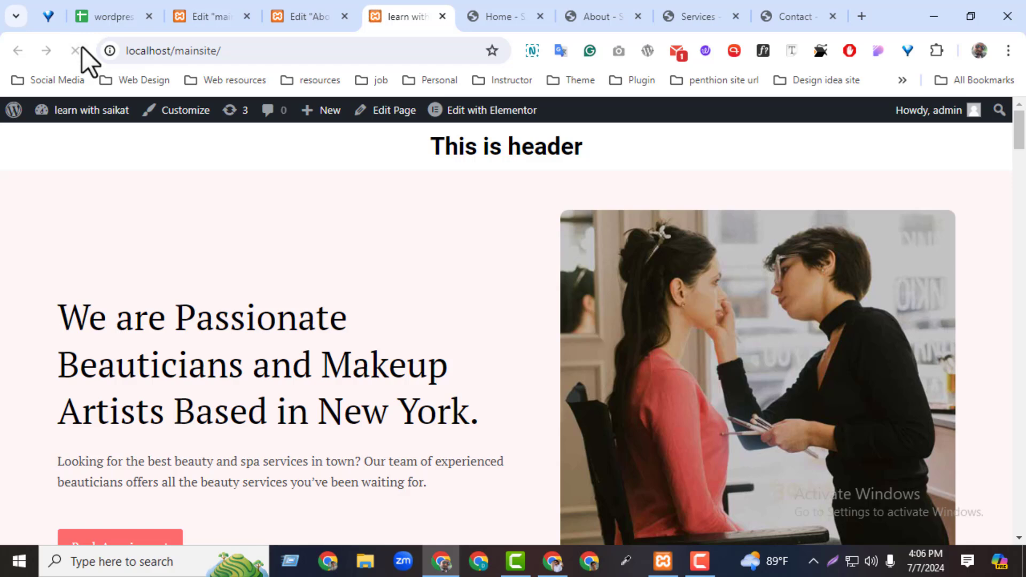
click(299, 17)
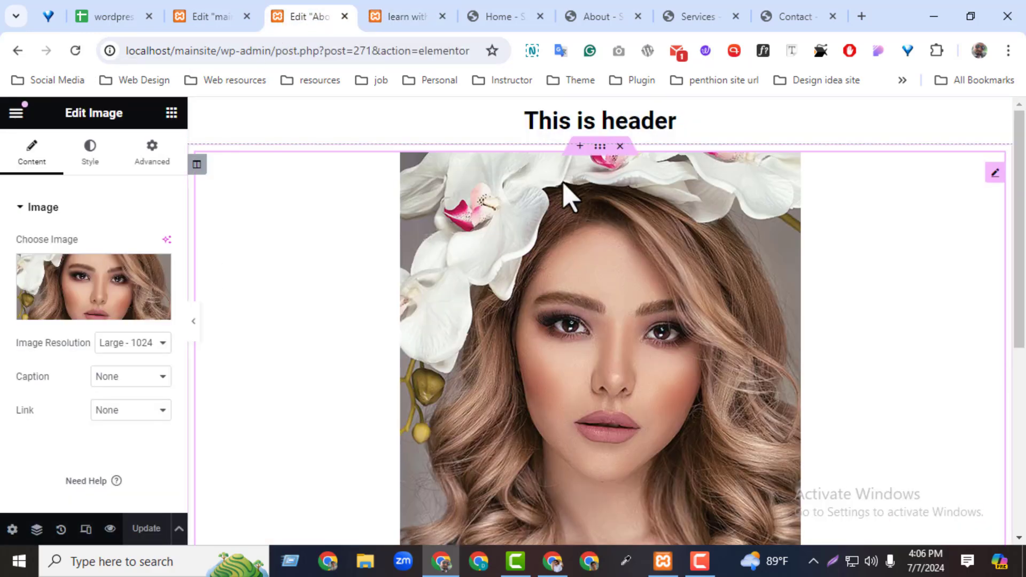
Exit Elementor with This Post as the exit destination, and go back to the list of all pages.
click(20, 114)
click(21, 115)
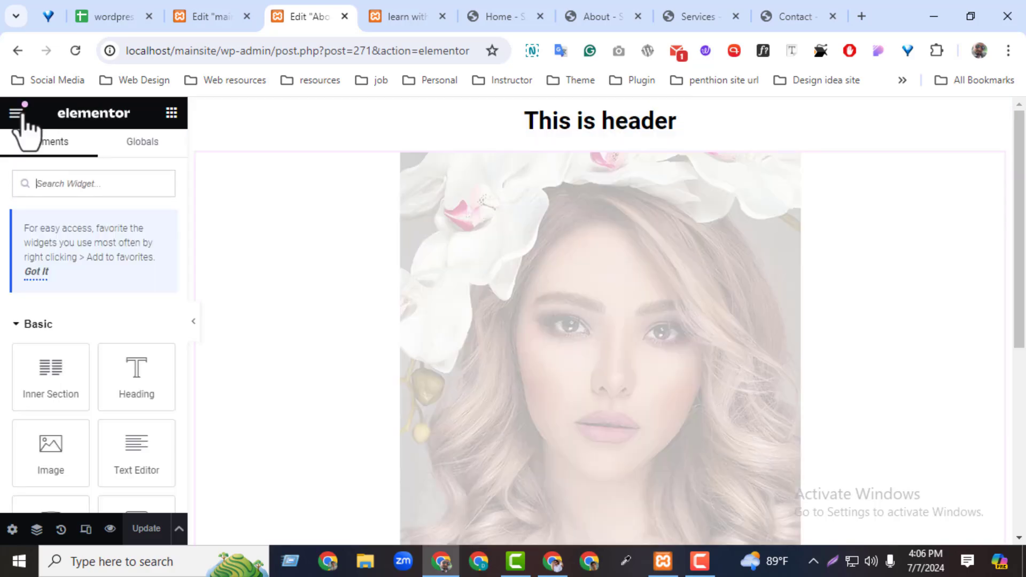
click(20, 114)
click(59, 456)
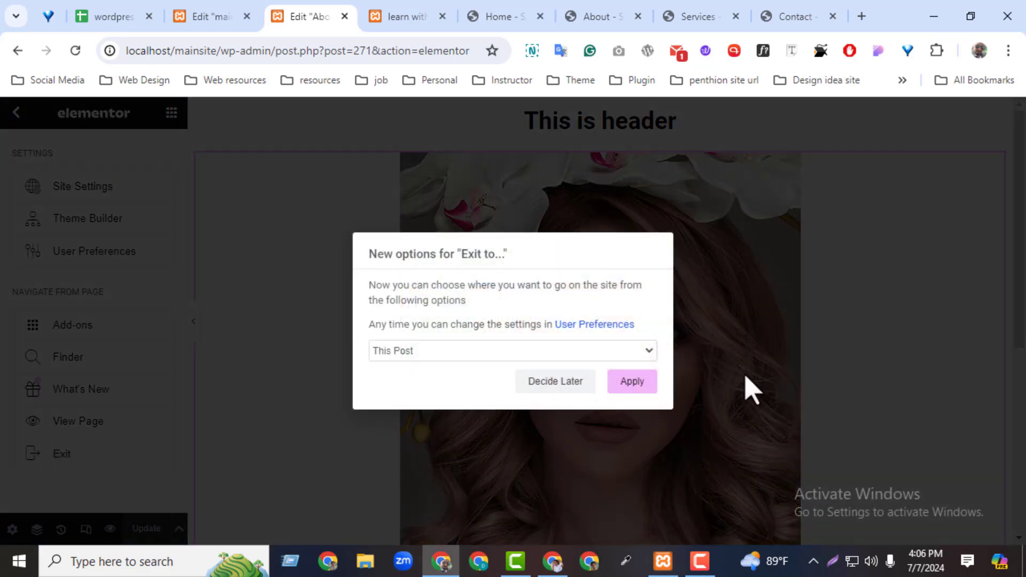
click(649, 380)
click(584, 152)
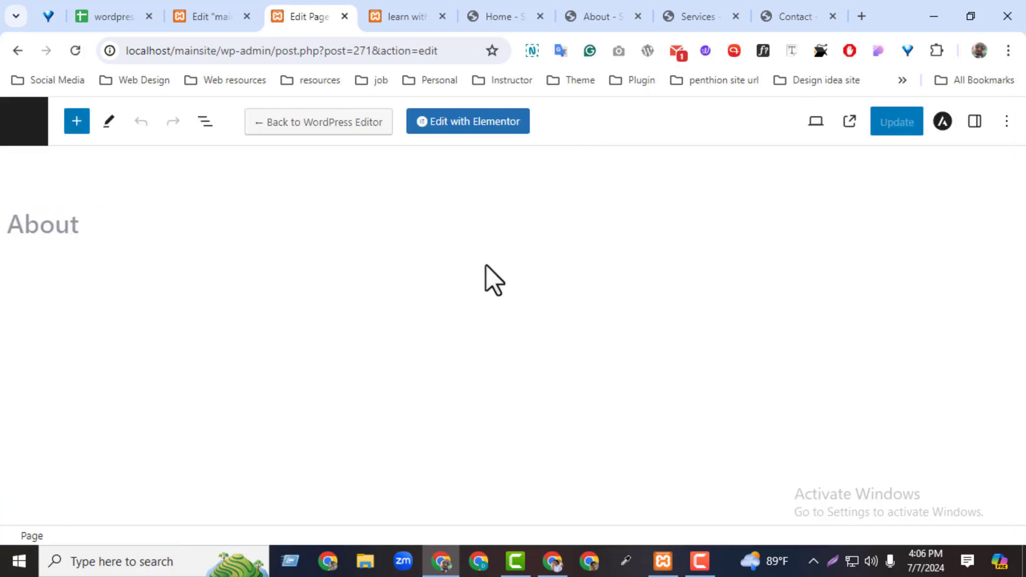
click(16, 120)
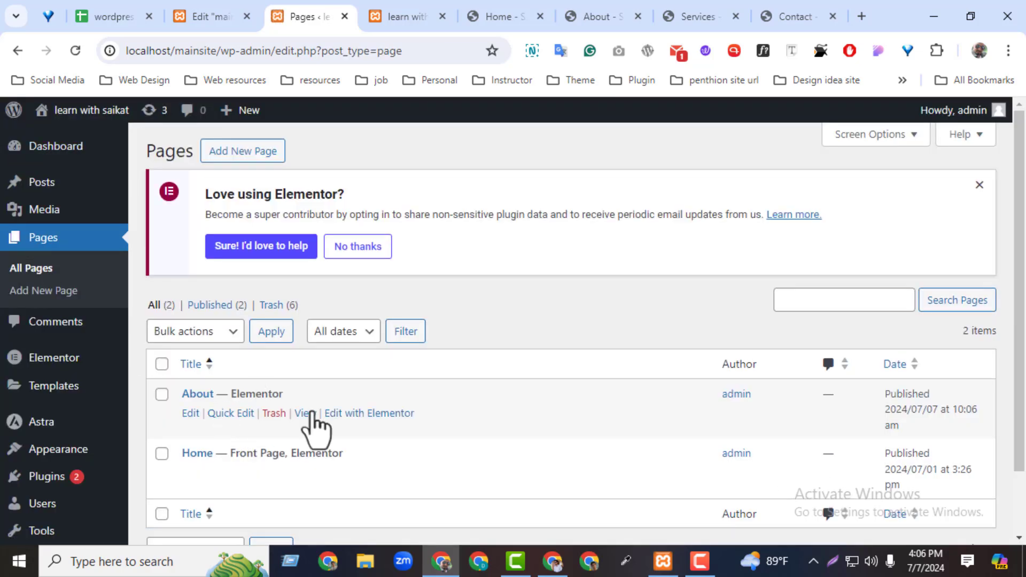
View the published About page and compare its header and address with the local home page.
click(312, 413)
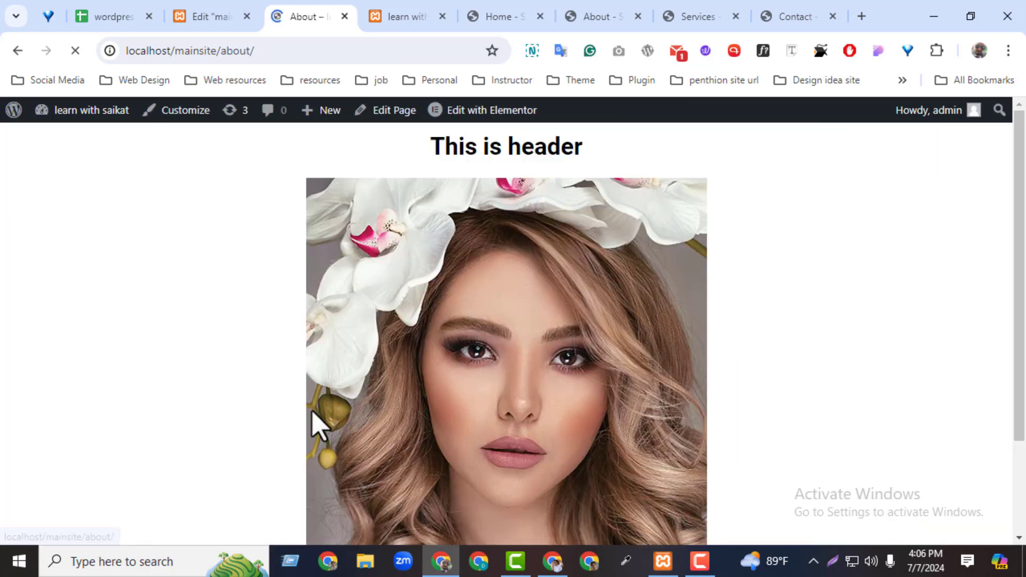
drag(427, 161, 502, 165)
drag(221, 51, 255, 51)
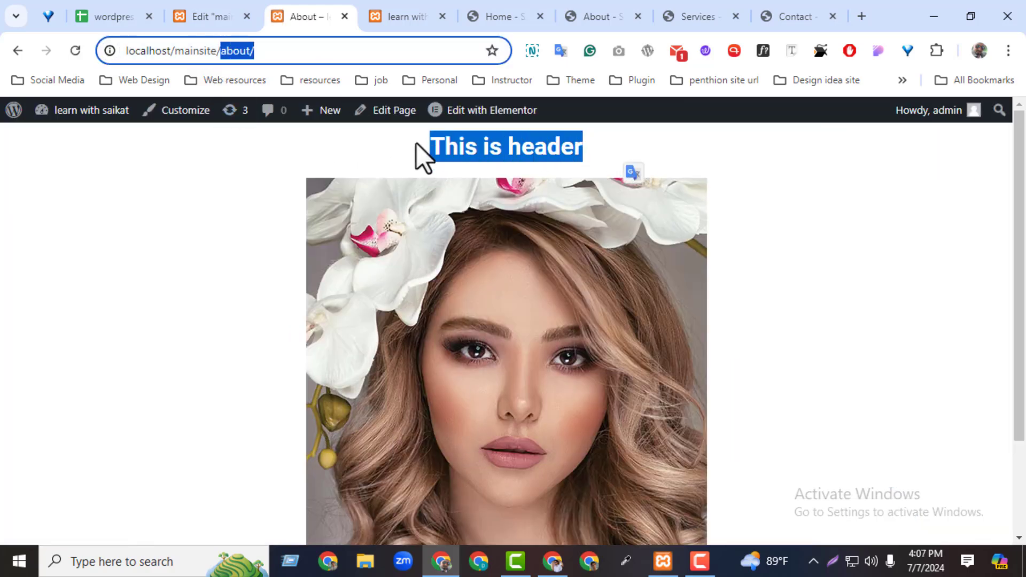
triple_click(419, 147)
click(406, 17)
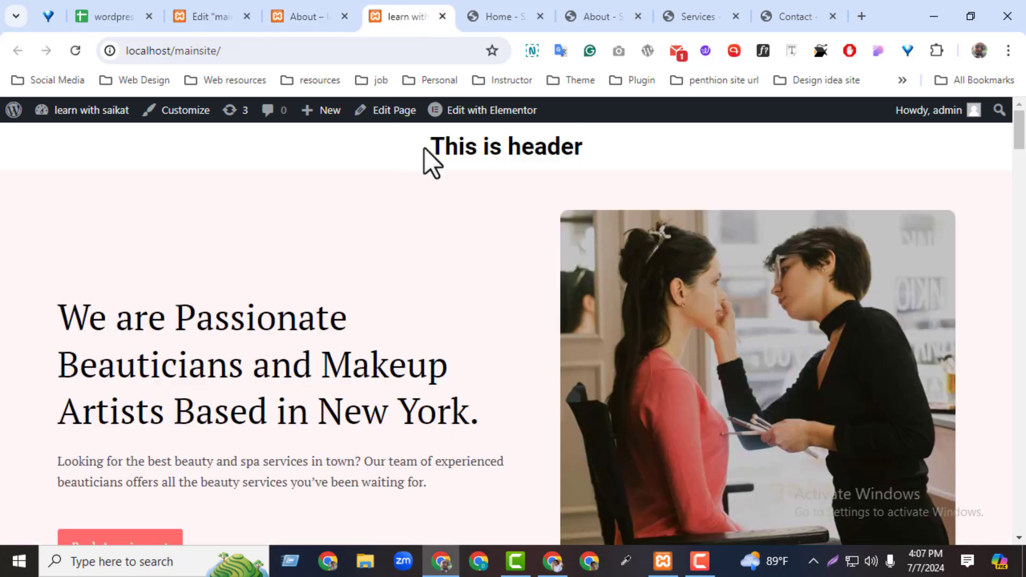
drag(425, 149, 617, 157)
click(647, 153)
Review the display conditions of the header template and close them without changes.
click(183, 13)
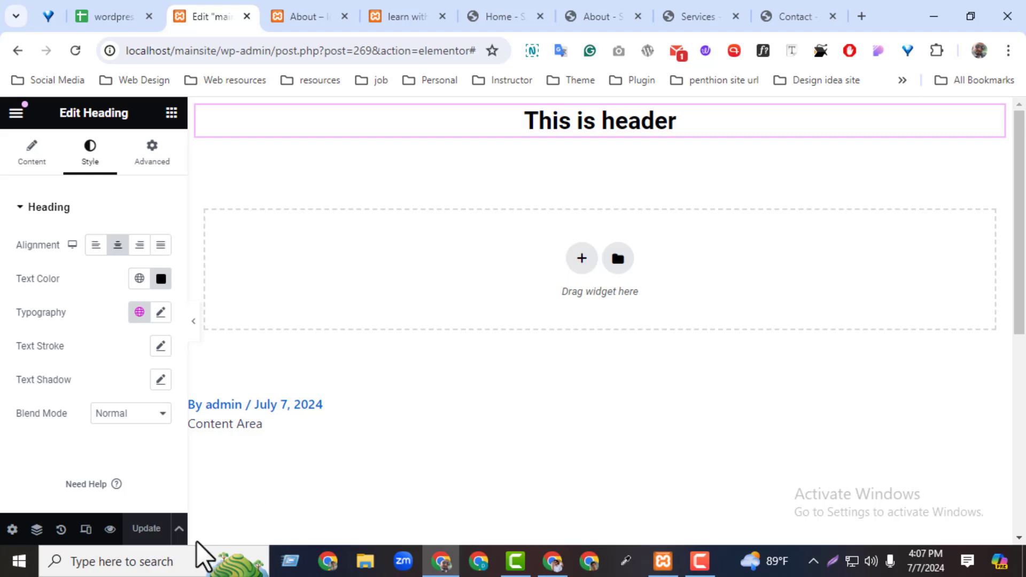
click(179, 528)
click(81, 463)
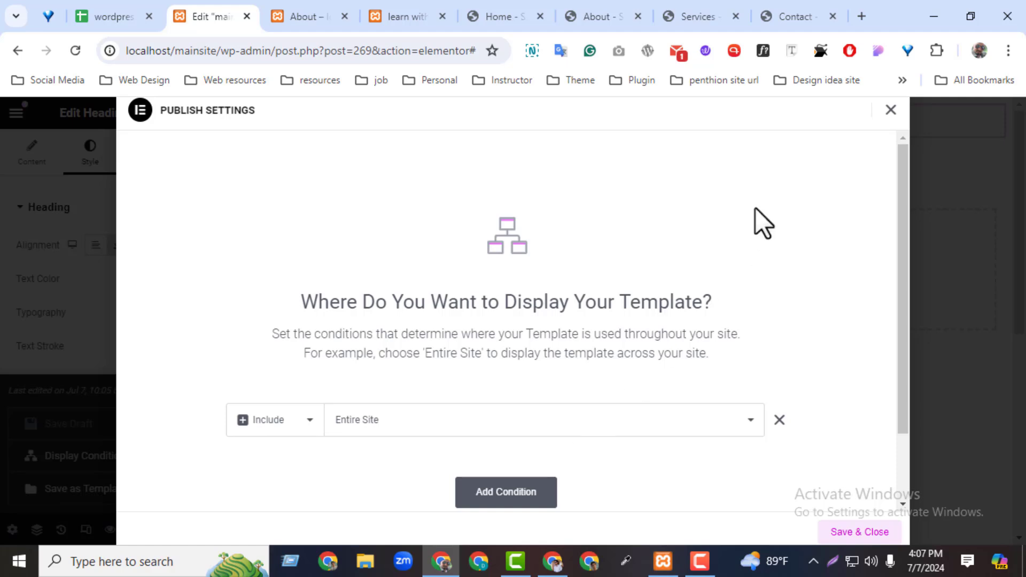
click(887, 114)
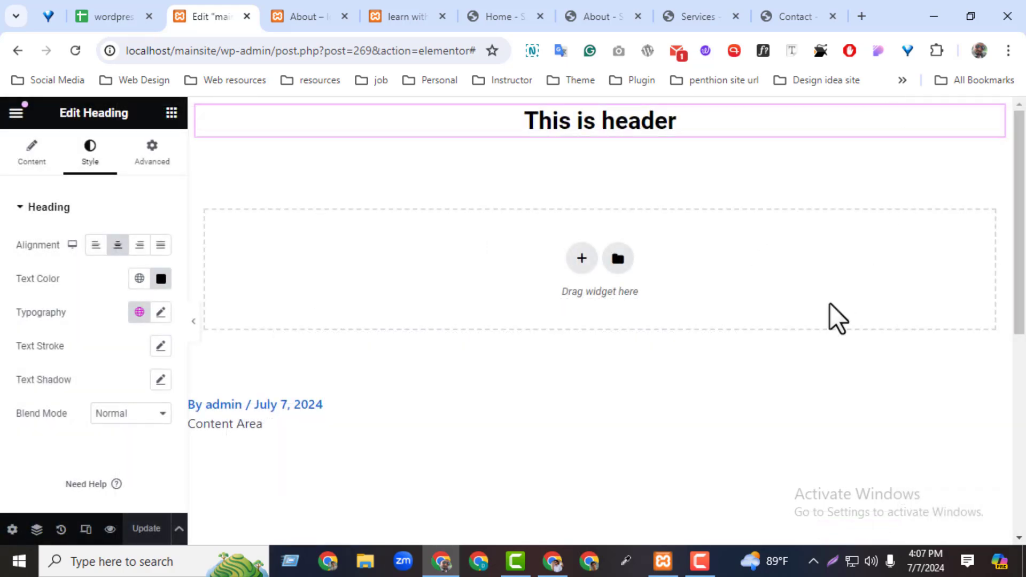
Check the header text again on the live About page and the local home page, ending on the About page.
click(300, 16)
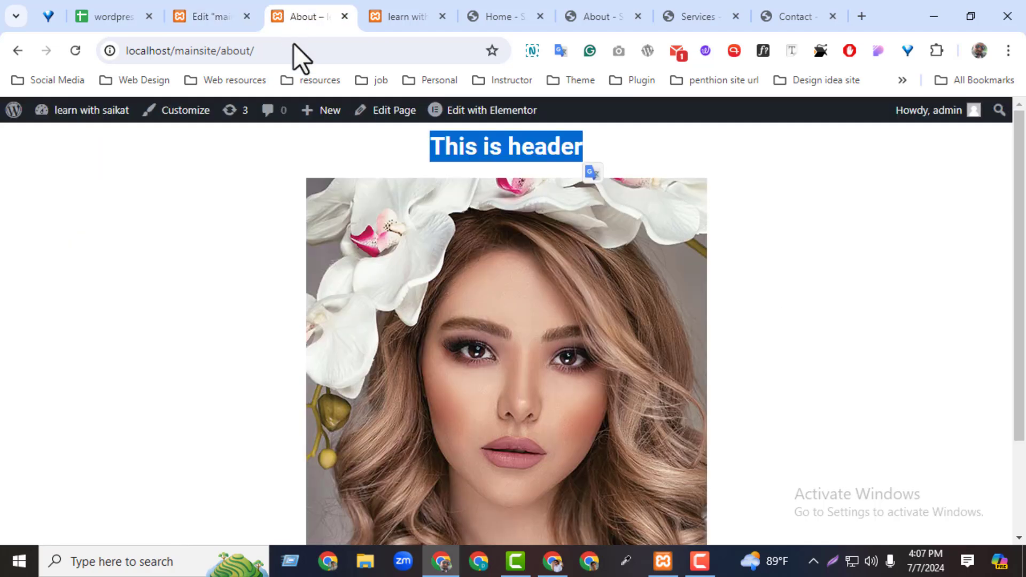
click(471, 159)
drag(435, 150, 646, 162)
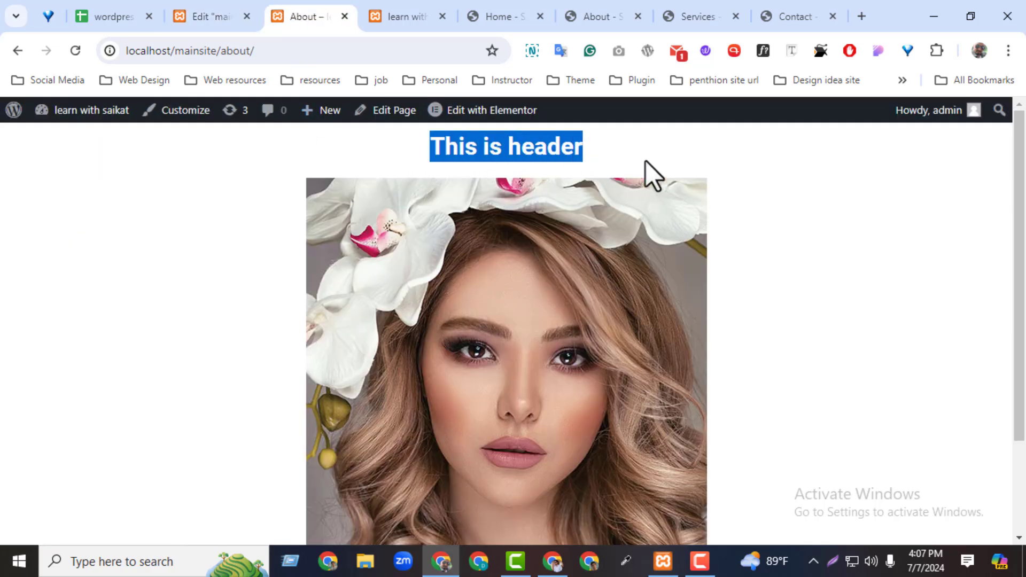
click(646, 161)
click(387, 17)
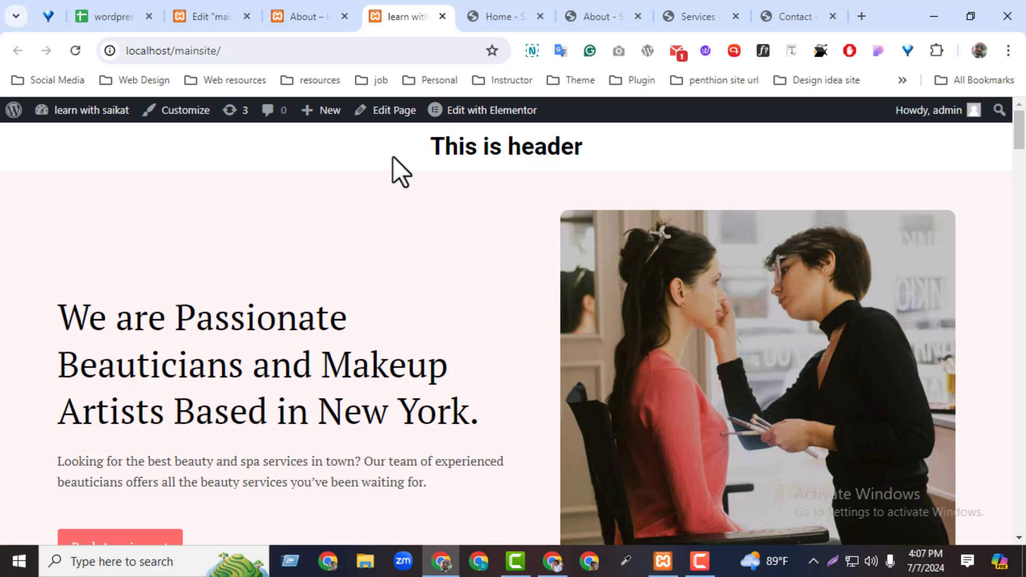
drag(407, 156, 653, 171)
click(663, 149)
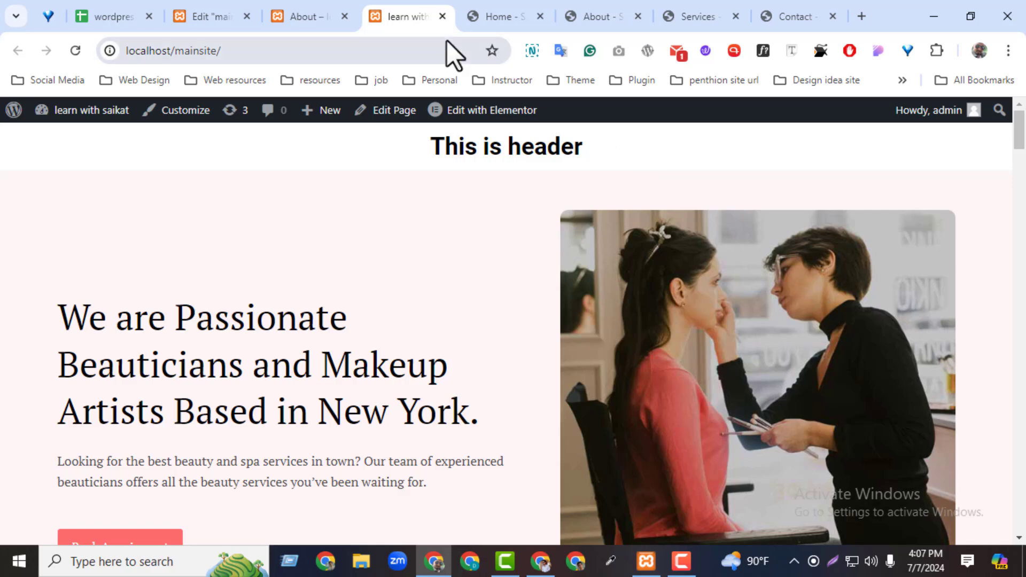
click(307, 17)
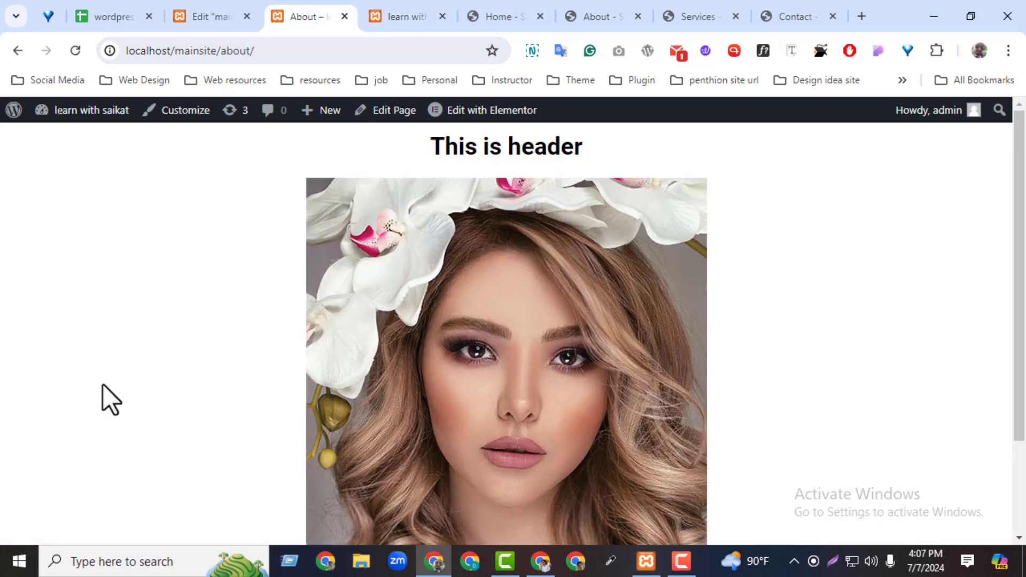
Open the WordPress admin in a separate browser tab placed before the header template's editor tab.
mouse_move(13, 114)
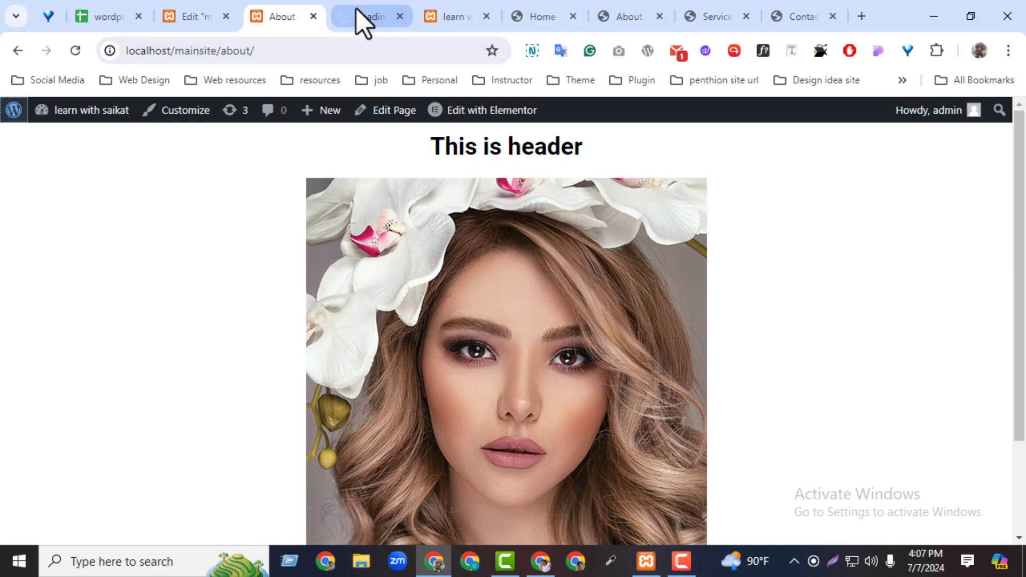
drag(357, 17, 196, 10)
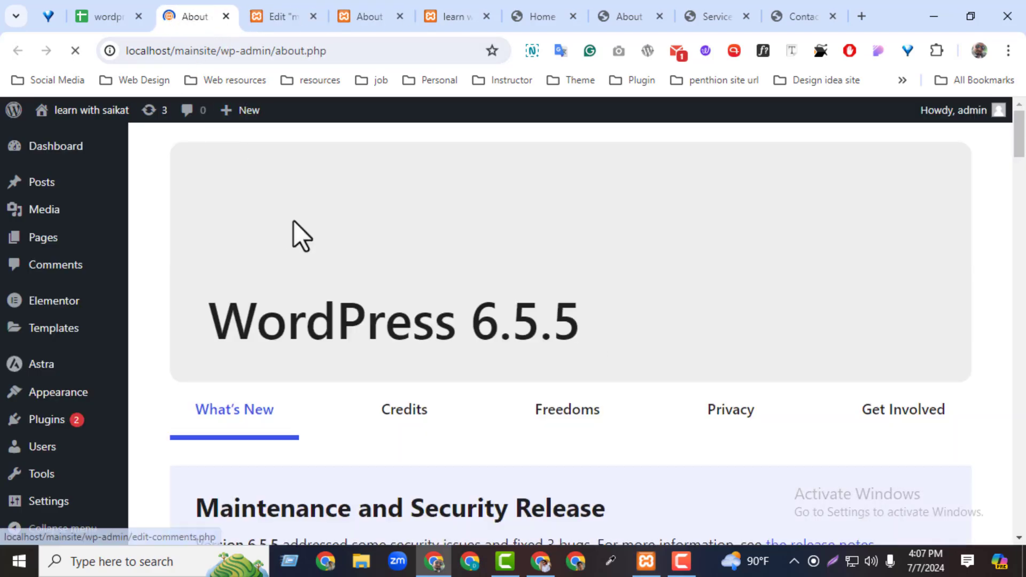
Open the Saved Templates list from the WordPress admin in a new browser tab and switch to it.
click(275, 16)
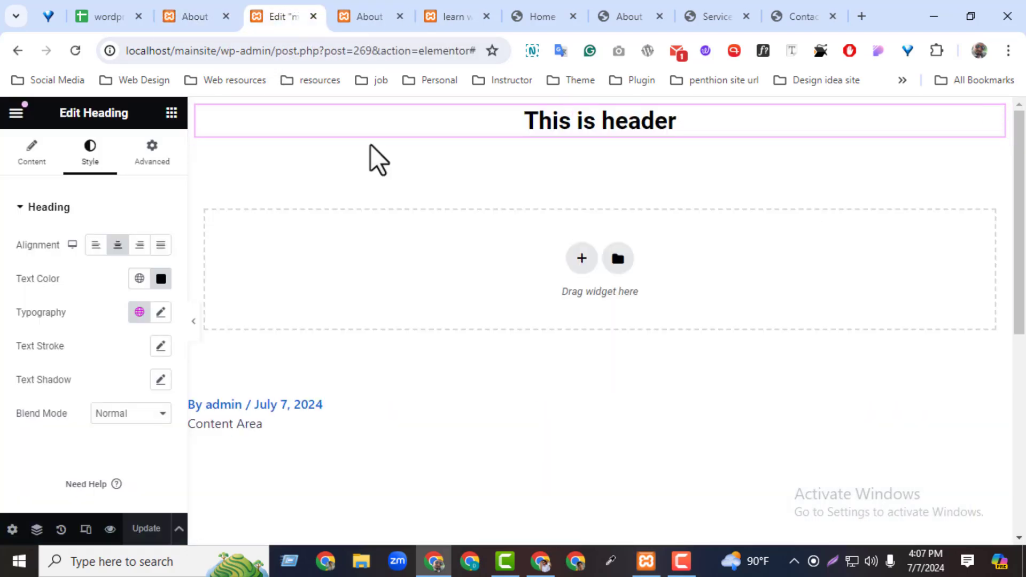
click(188, 17)
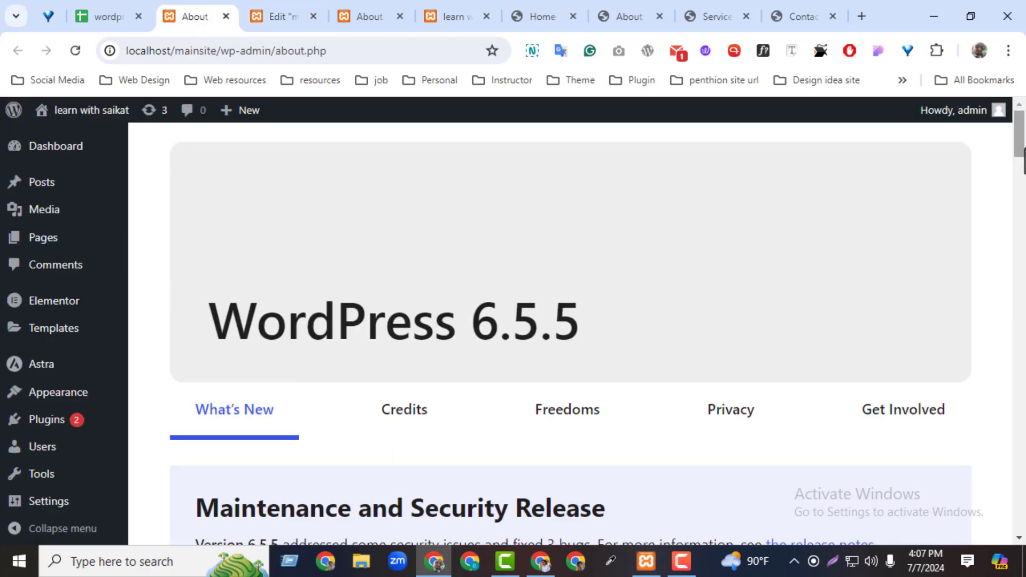
scroll(160, 268, down, 2)
scroll(160, 268, up, 2)
mouse_move(78, 312)
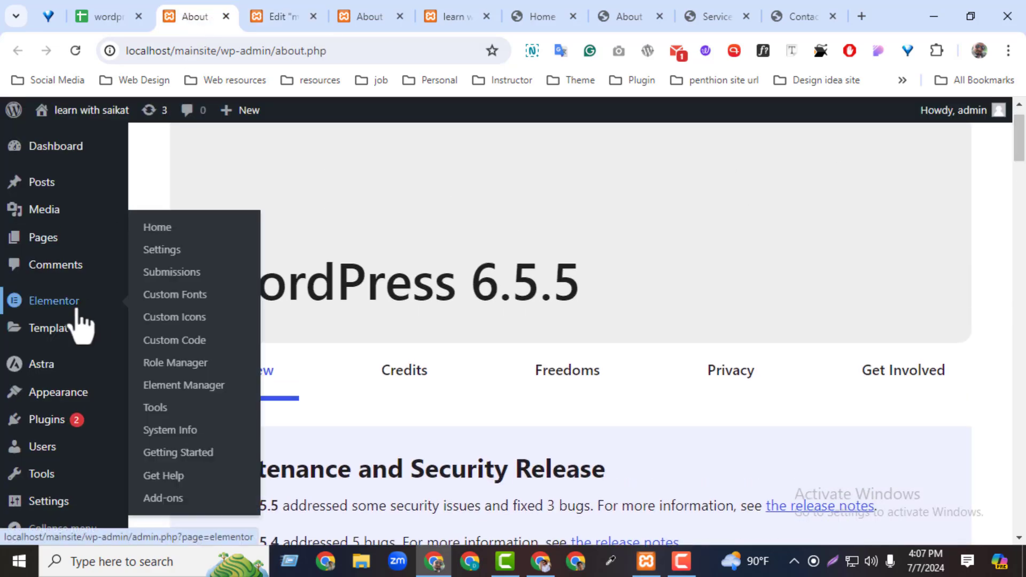
middle_click(169, 330)
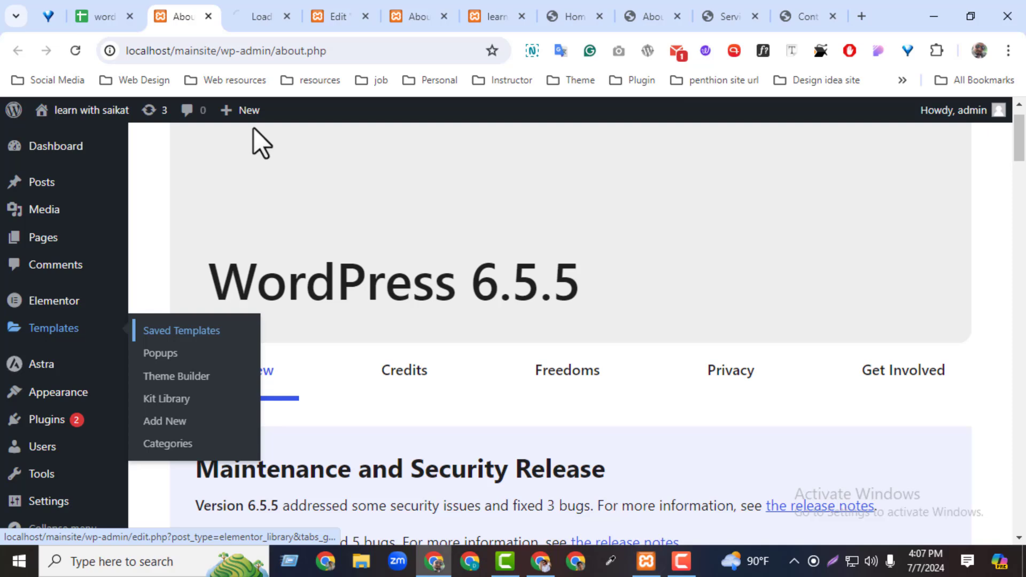
click(250, 20)
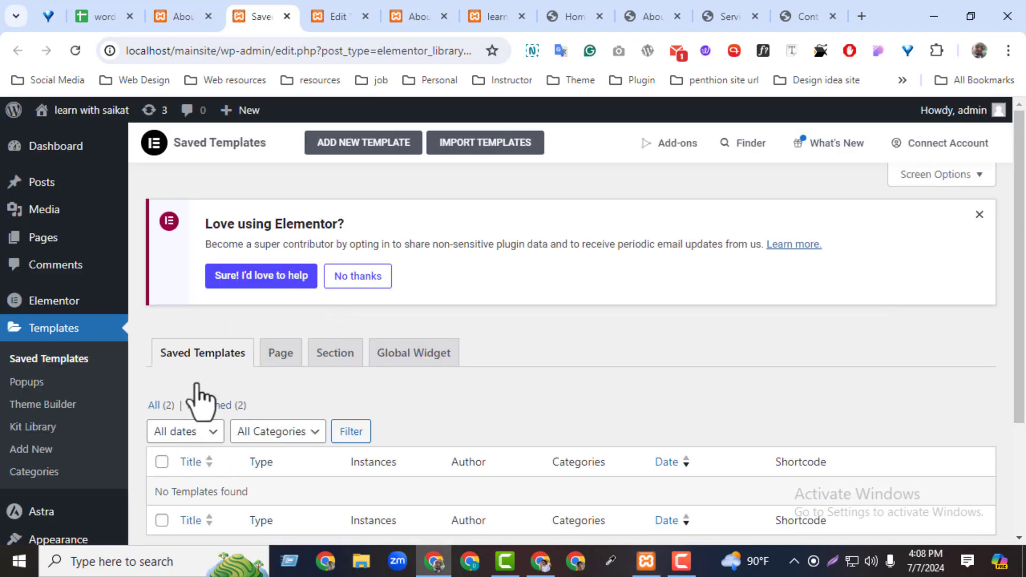
Create a new template of type Header named "Secondary header".
click(359, 143)
click(677, 321)
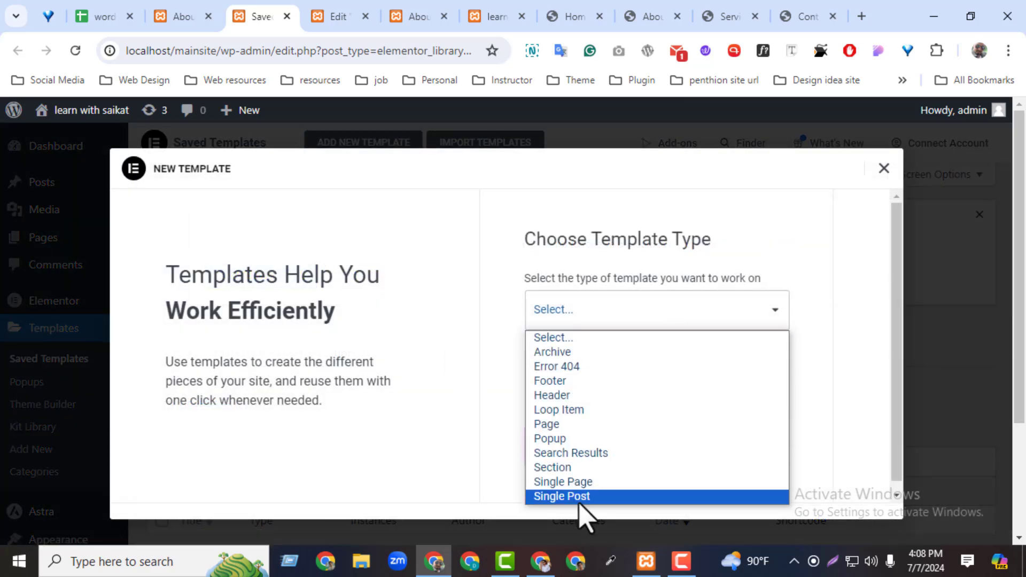
click(546, 396)
click(603, 401)
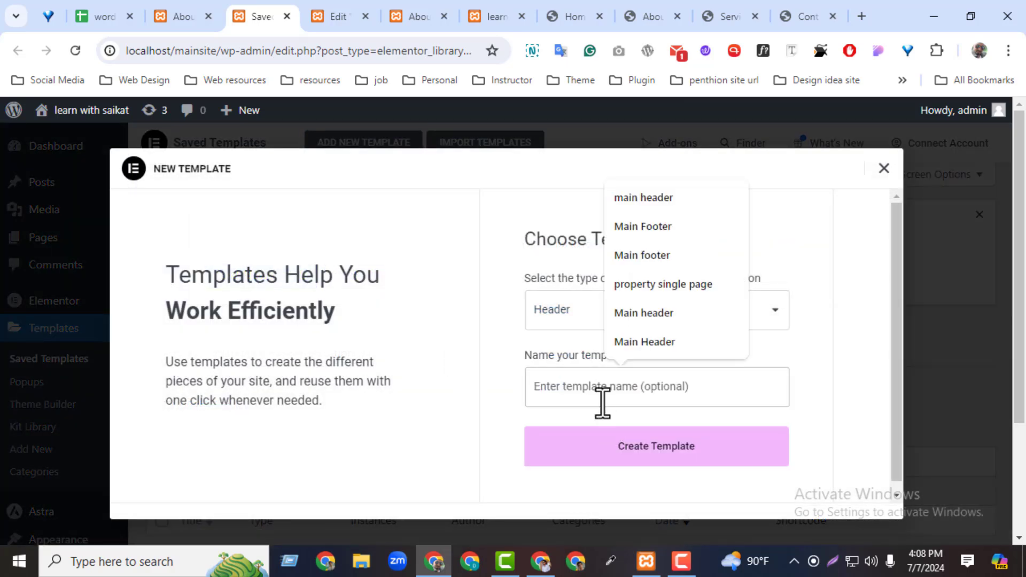
text(secen)
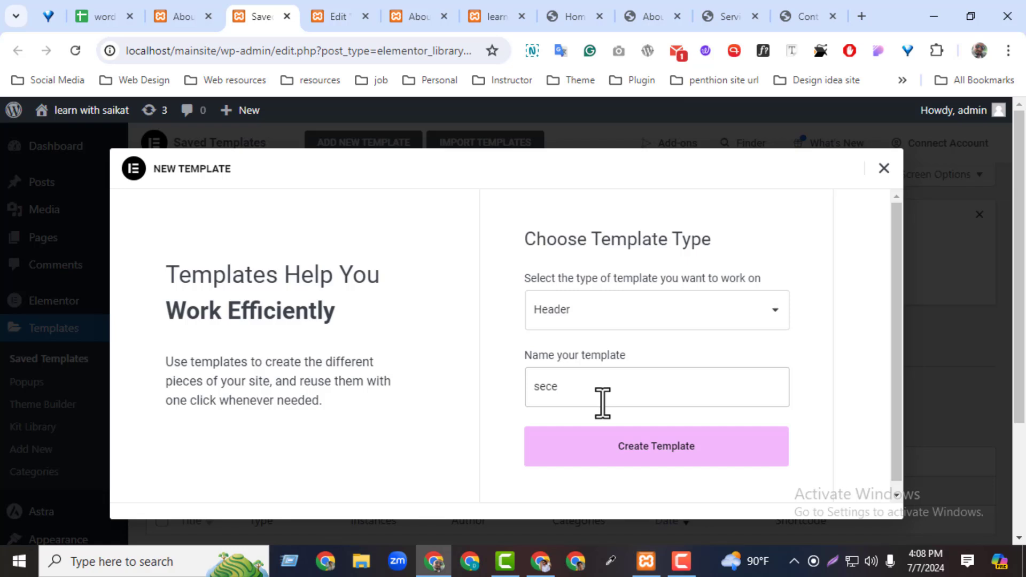
key(BackSpace)
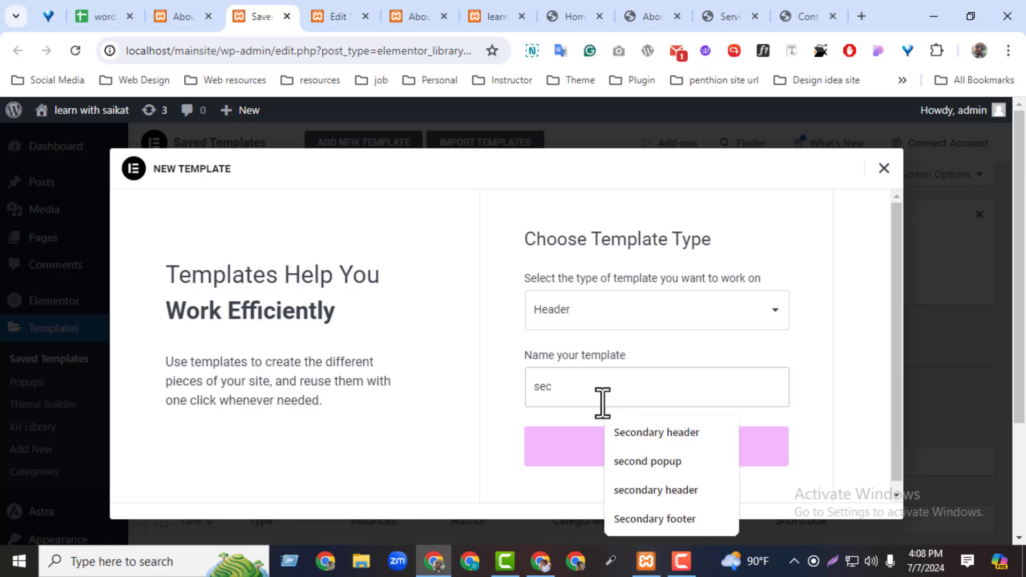
click(684, 436)
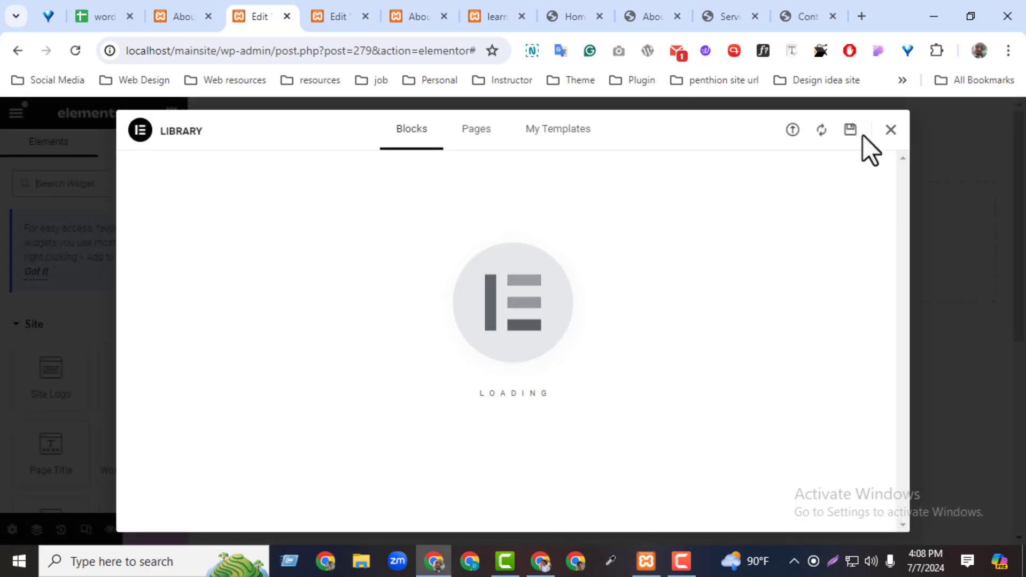
Dismiss the template library and add a single-column section to the secondary header.
click(890, 129)
click(582, 232)
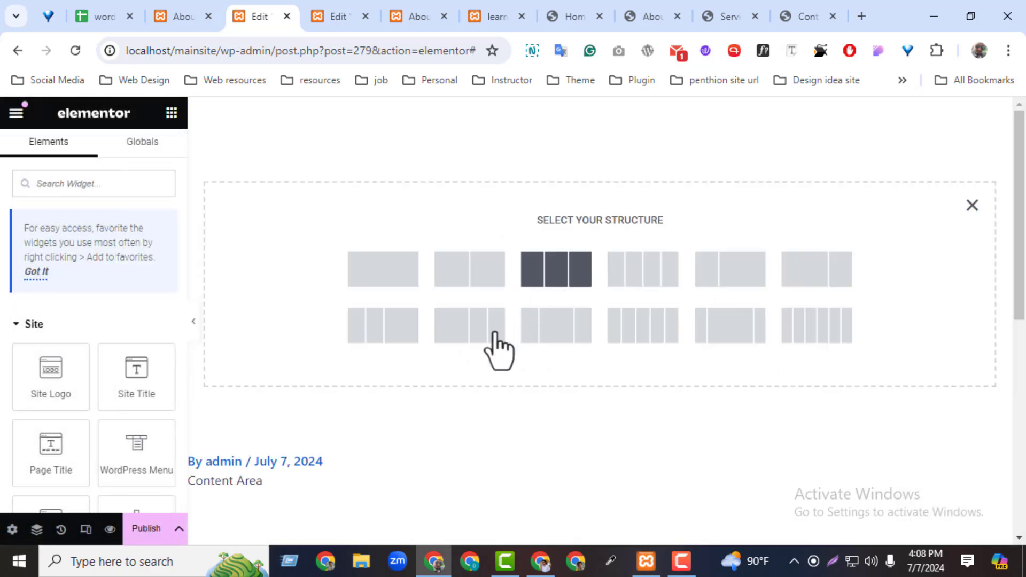
click(368, 280)
Add a Heading widget to the new section with the title "This is secondary header".
click(171, 113)
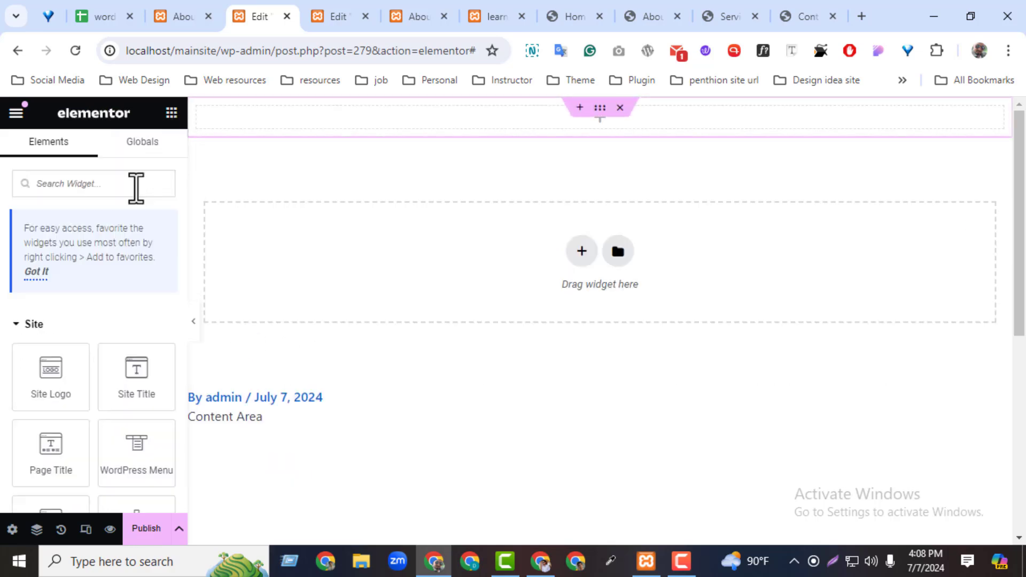
scroll(182, 181, down, 5)
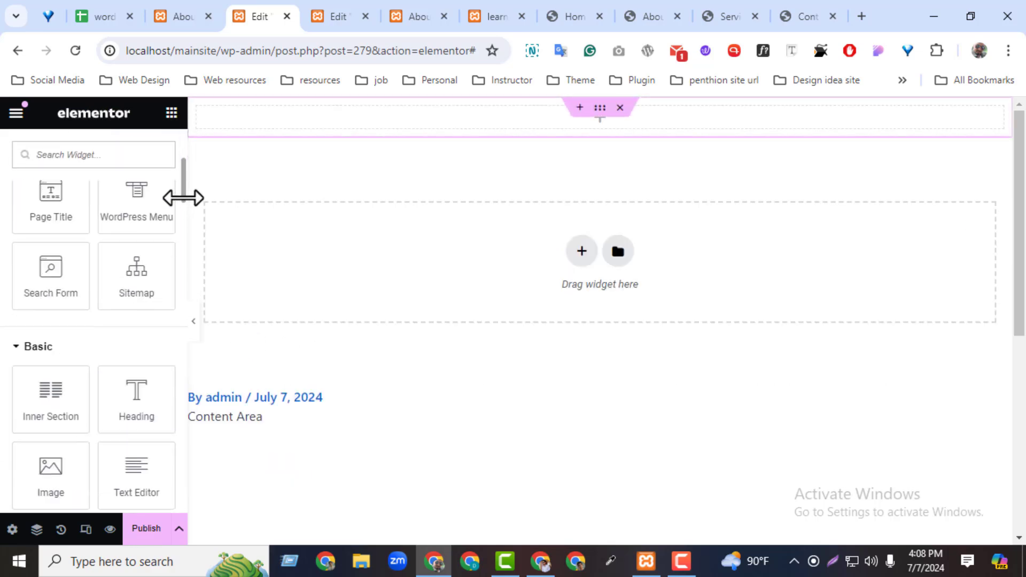
drag(117, 385, 562, 137)
click(75, 264)
key(ctrl+a)
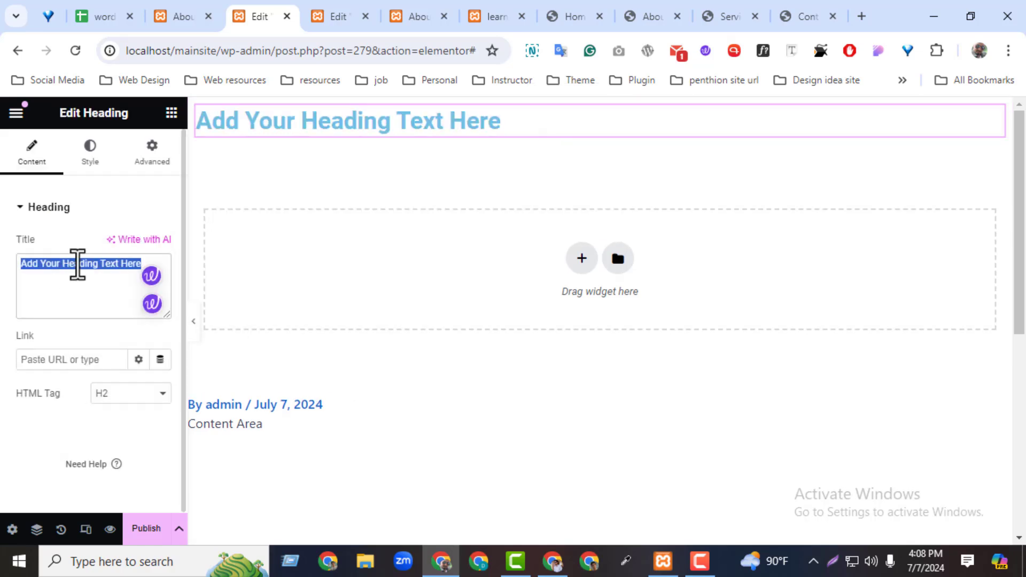
text(THis is secondary)
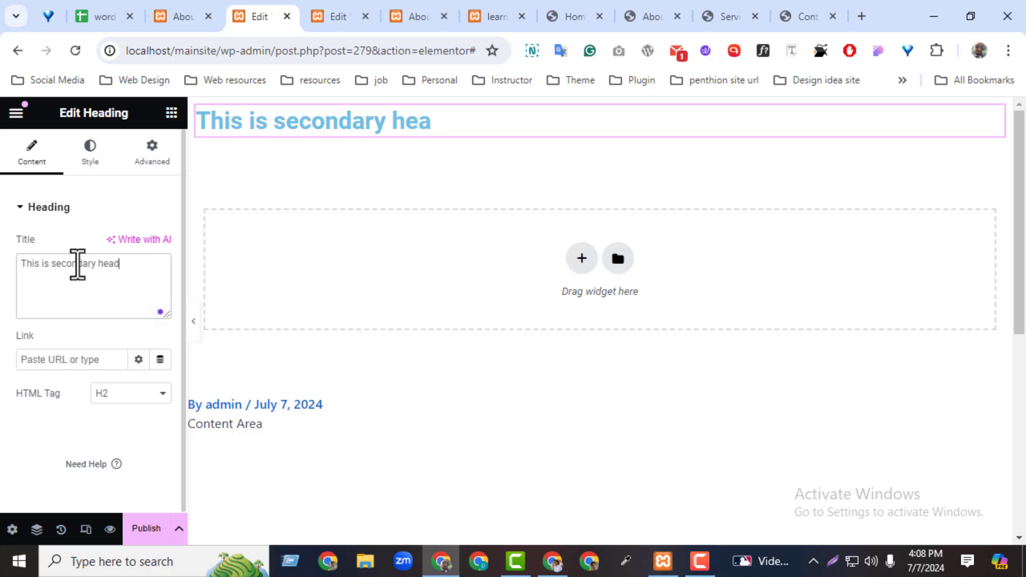
Set the heading's text colour to black and its alignment to centre.
click(90, 153)
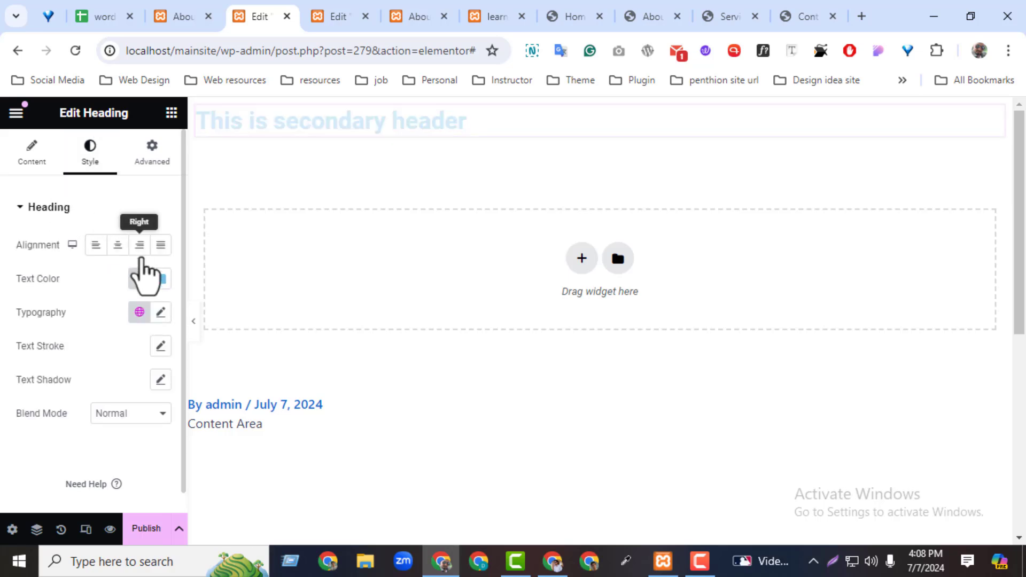
click(161, 279)
click(148, 413)
drag(135, 427, 66, 496)
click(49, 431)
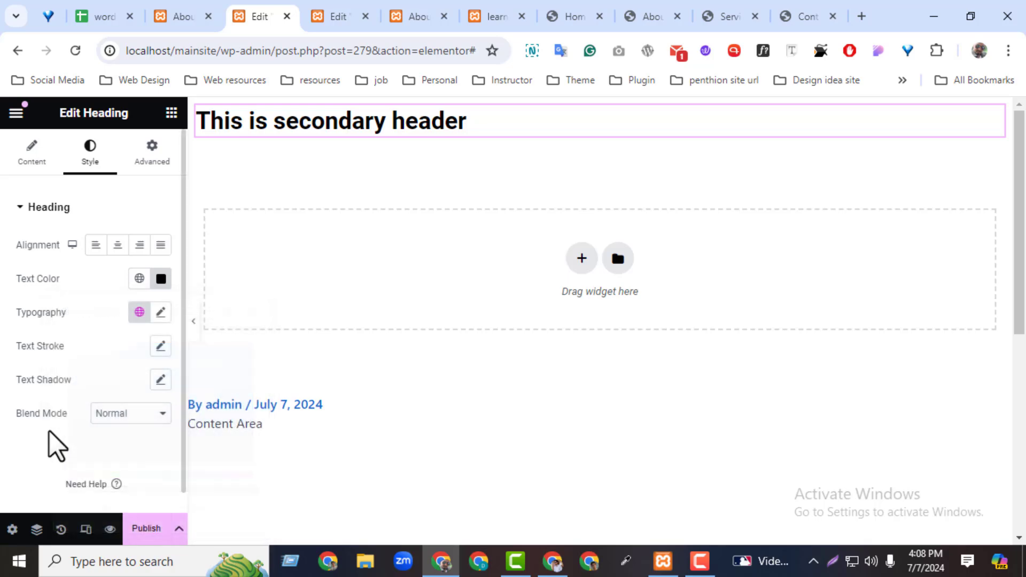
click(116, 246)
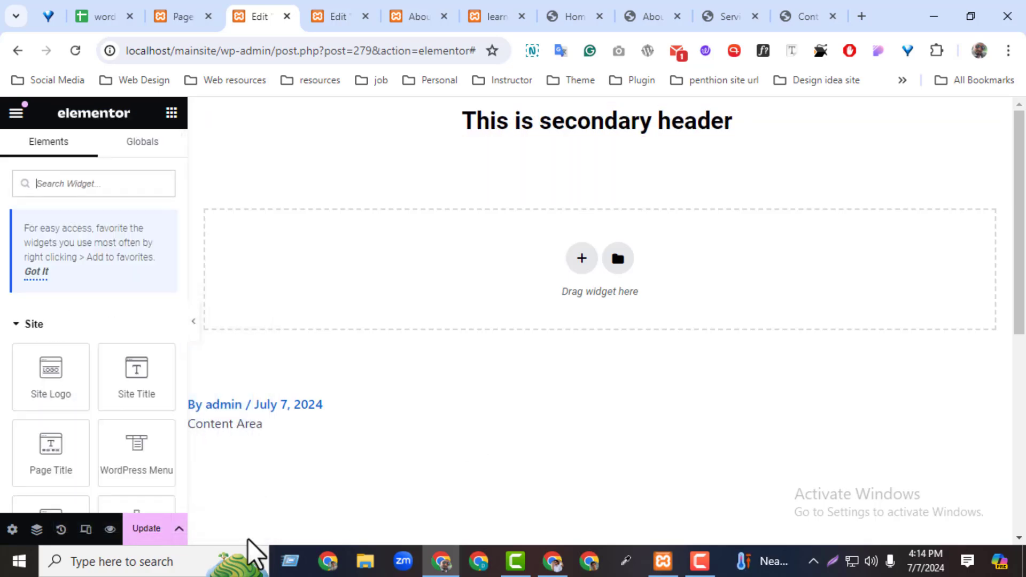
Open the publish settings of the secondary header and add one display condition.
click(149, 530)
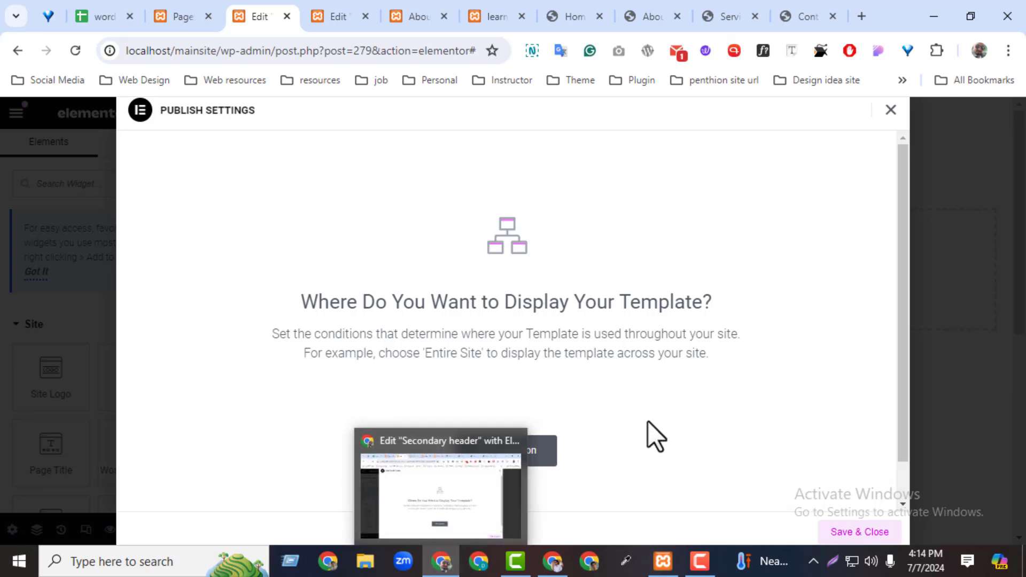
click(525, 462)
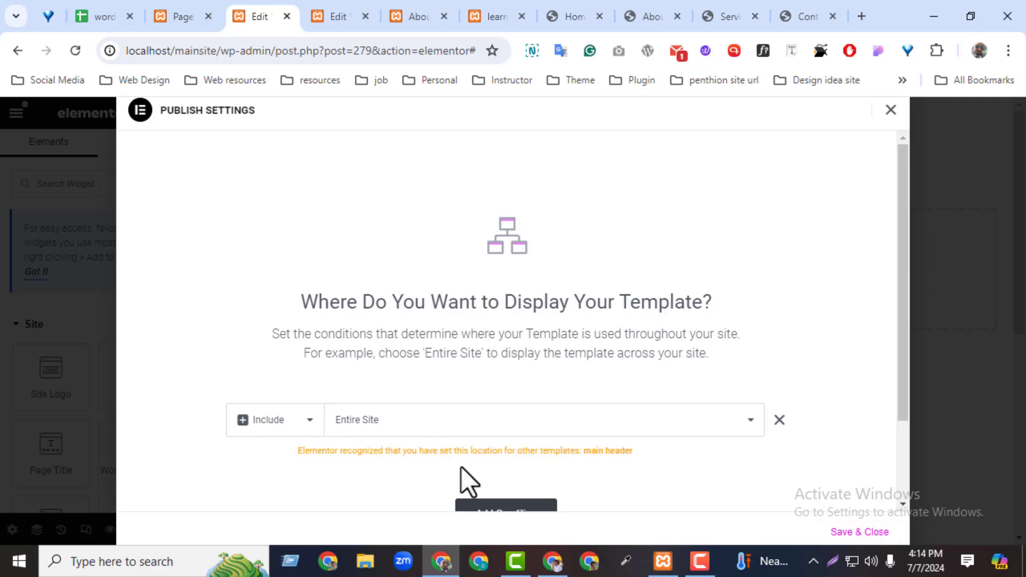
click(779, 420)
click(505, 481)
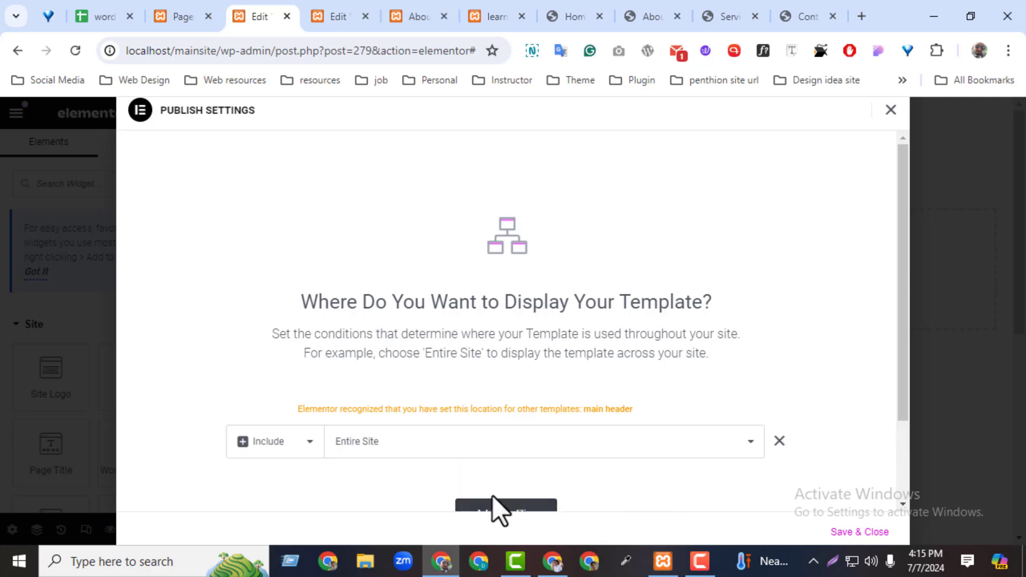
Set the display condition to include only the About page, using Include, Singular, Pages and About.
click(267, 451)
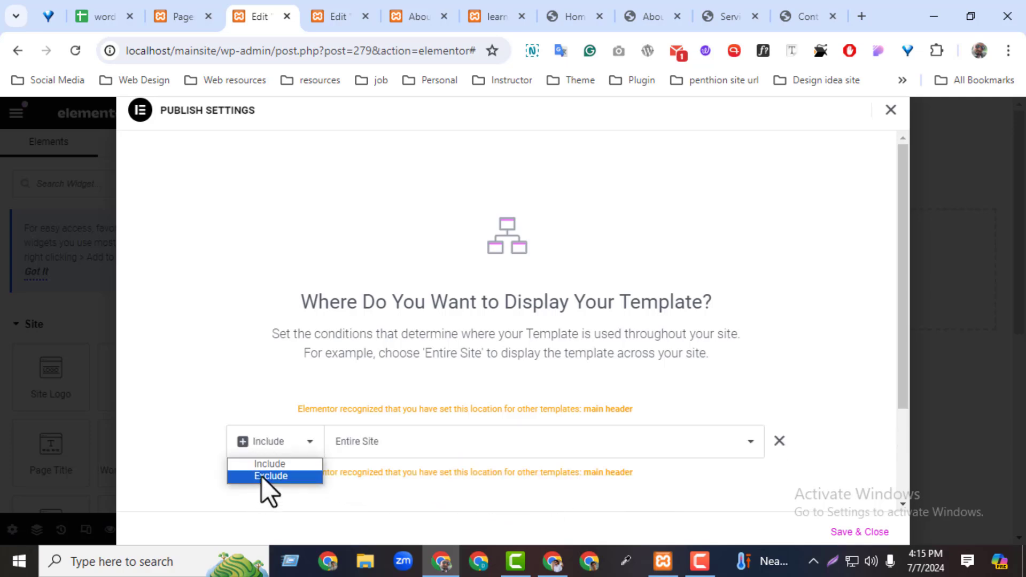
click(265, 464)
click(396, 449)
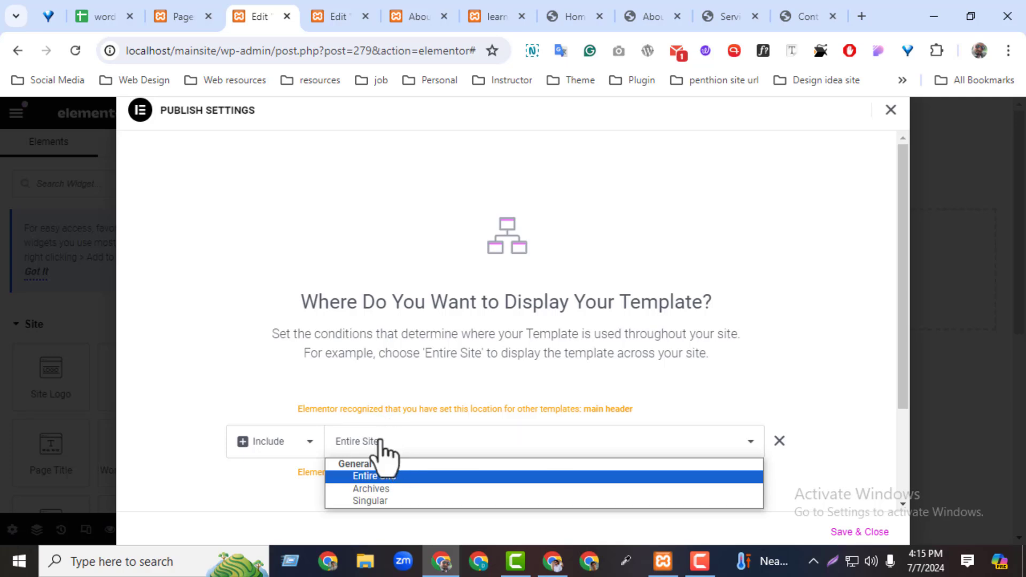
click(383, 501)
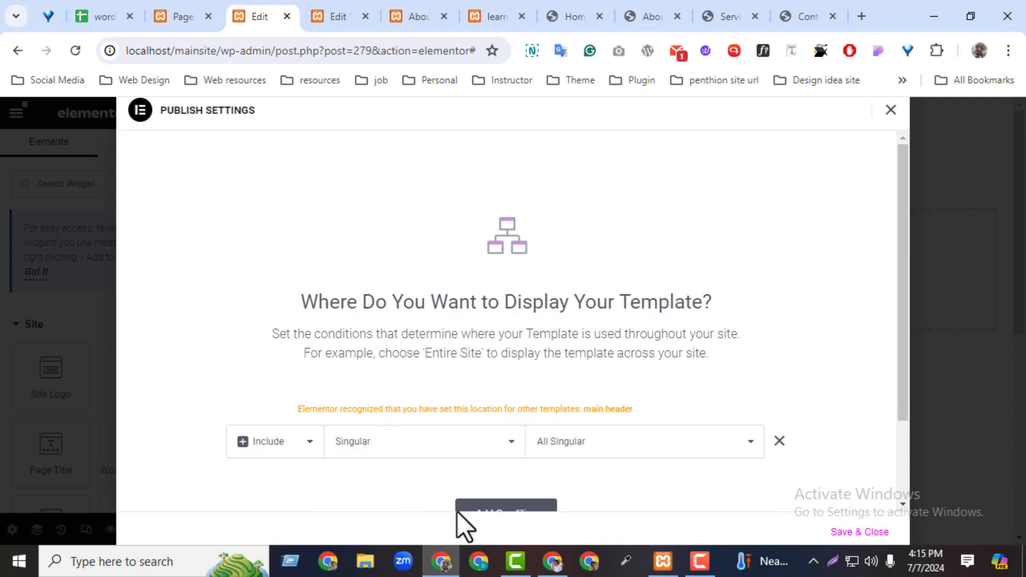
click(584, 445)
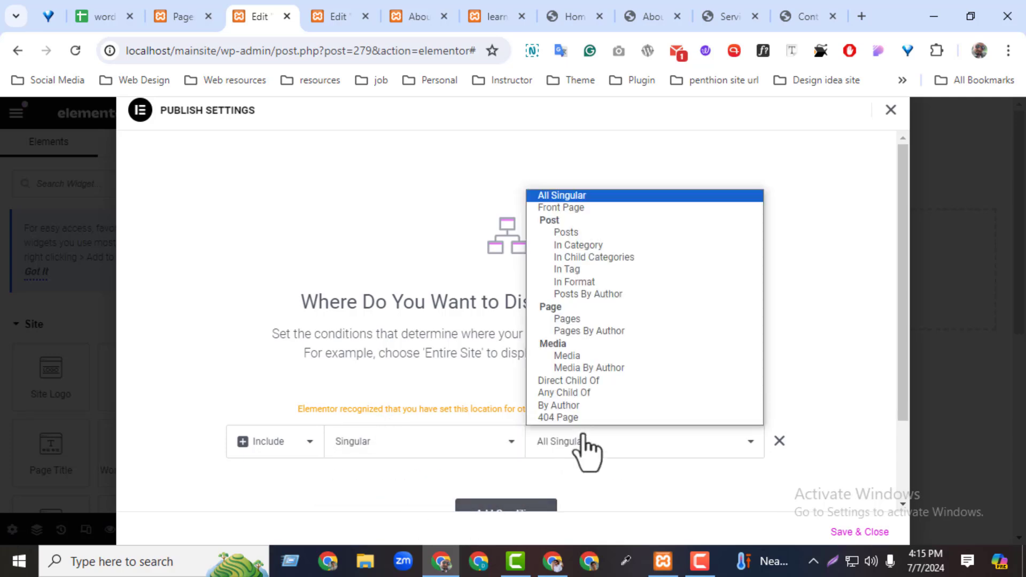
click(565, 321)
click(663, 470)
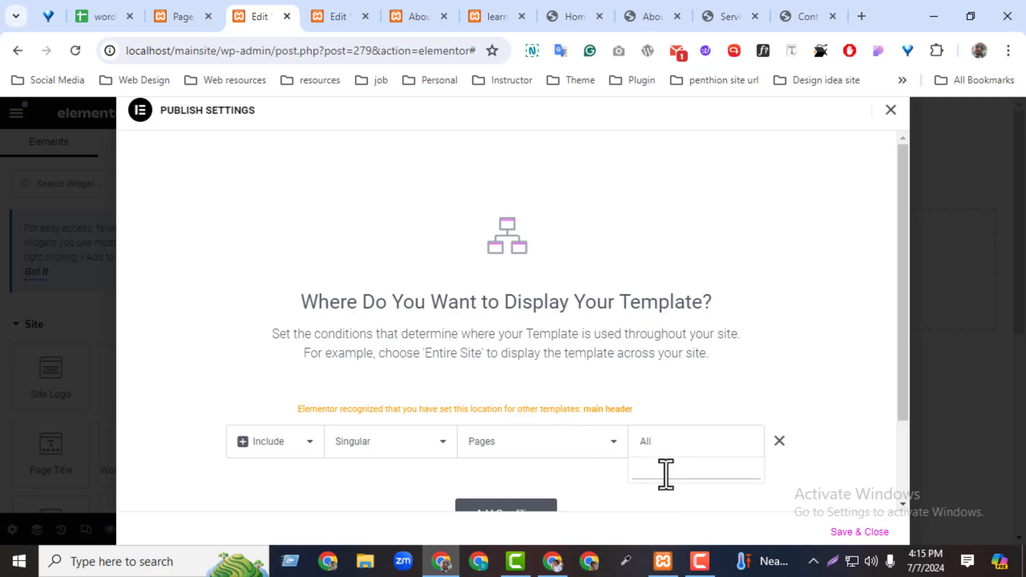
text(abou)
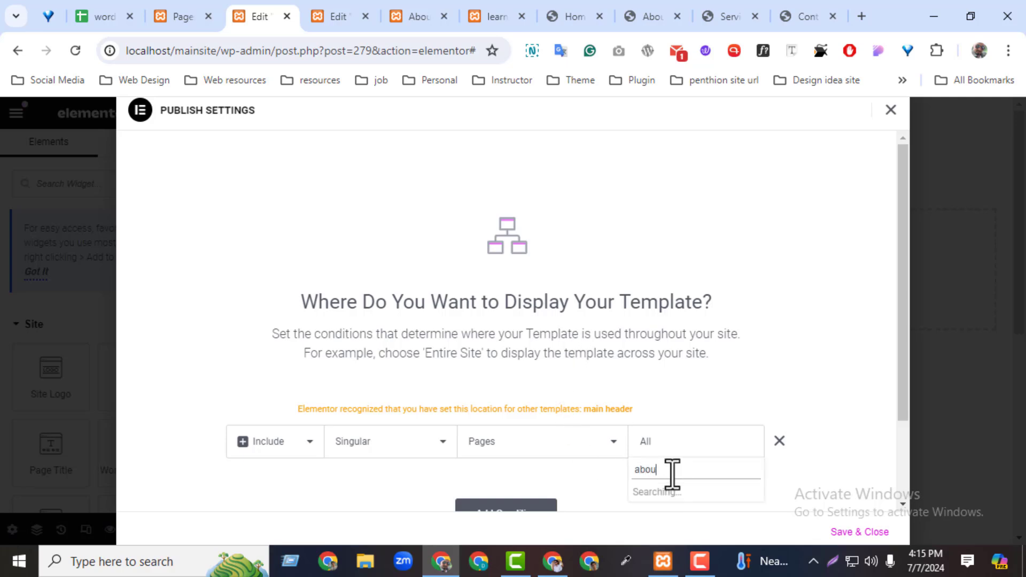
text(t)
click(663, 492)
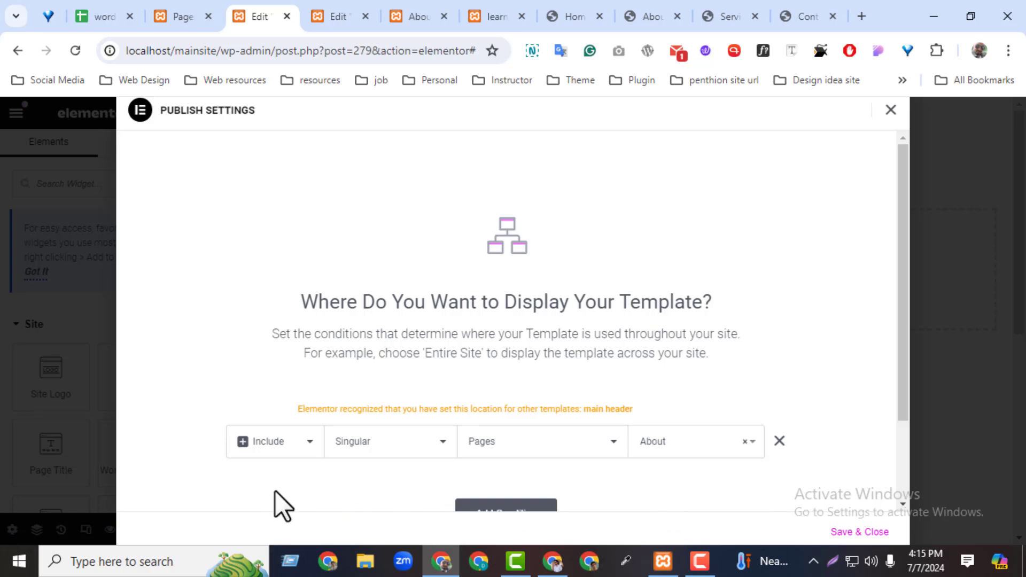
click(833, 561)
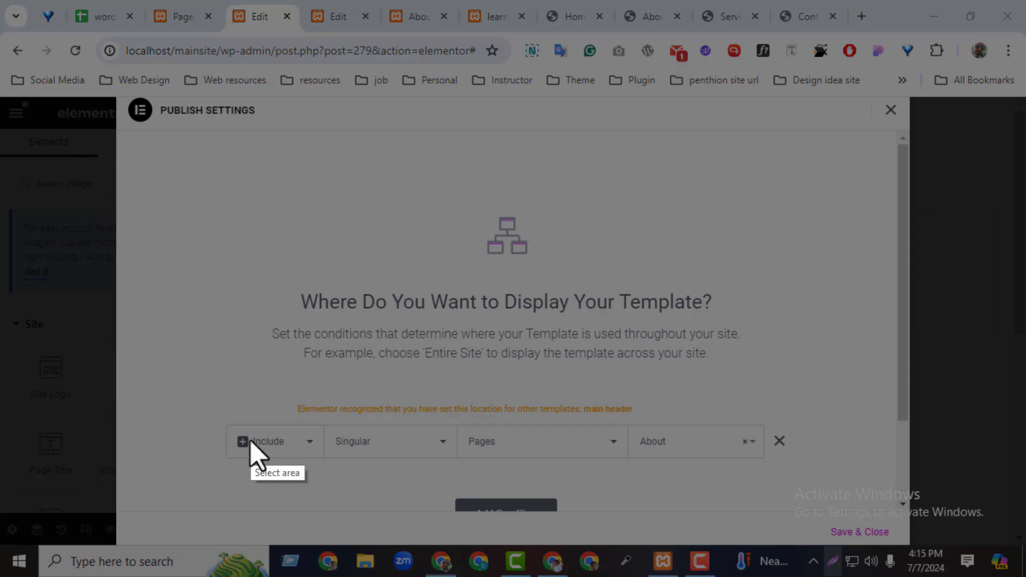
drag(214, 420, 820, 462)
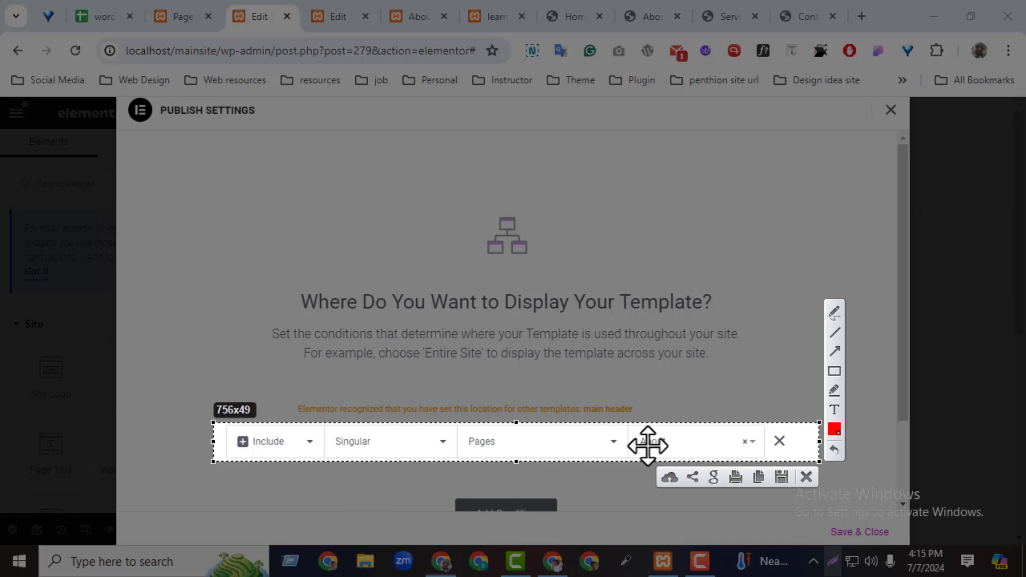
click(807, 476)
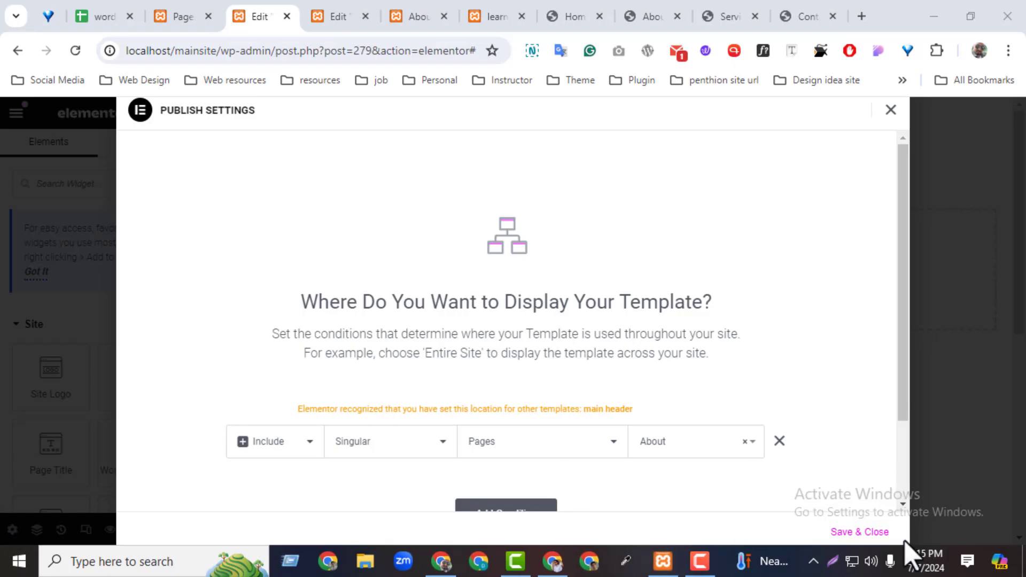
Save the secondary header's display condition and close the old browser tab of the local About page.
click(854, 533)
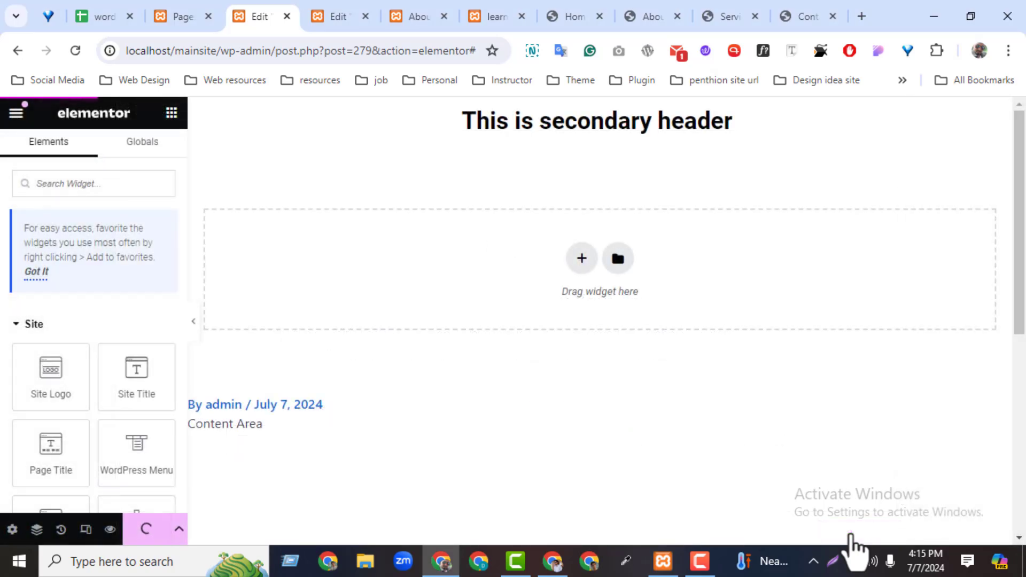
right_click(419, 19)
click(444, 16)
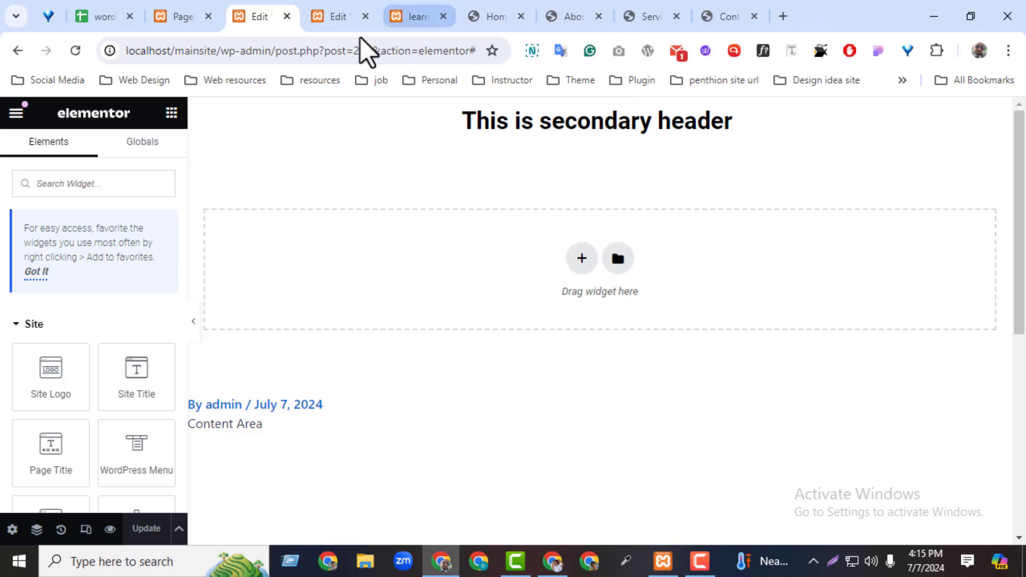
View the published About page in a new browser tab from the WordPress Pages list.
click(182, 16)
right_click(306, 339)
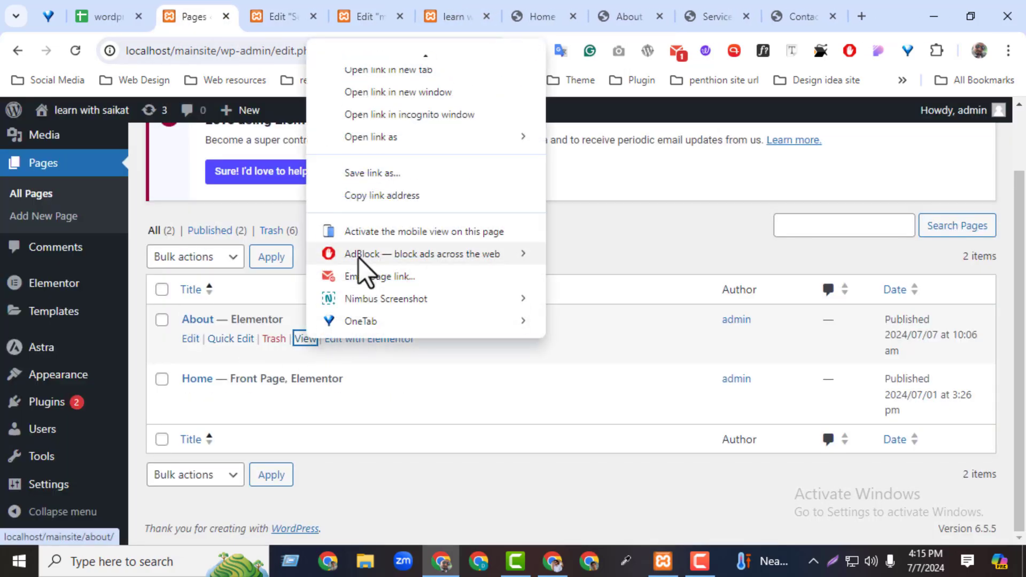
click(399, 59)
click(261, 17)
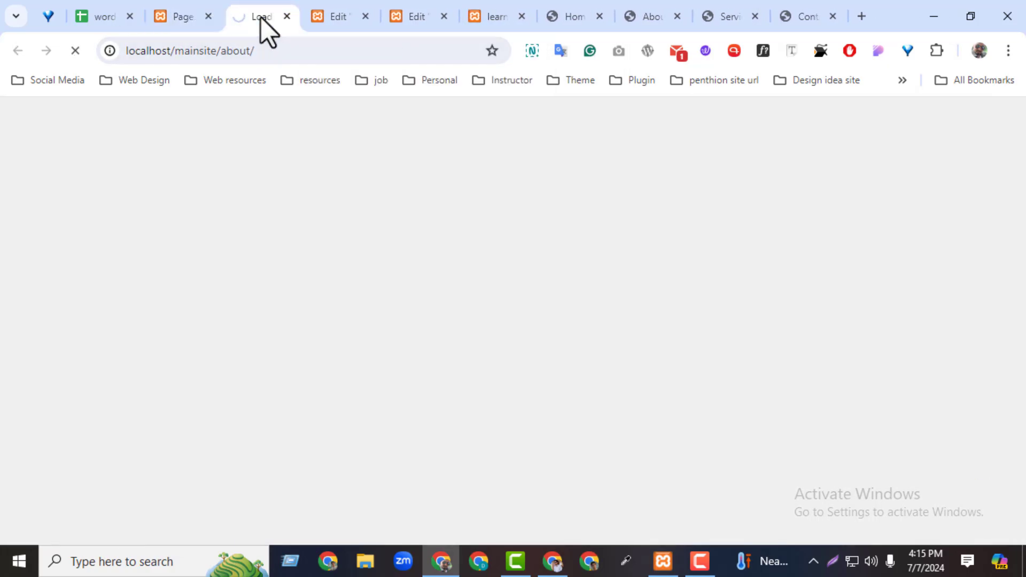
Highlight the header heading on the published About page to examine it.
drag(354, 149, 746, 166)
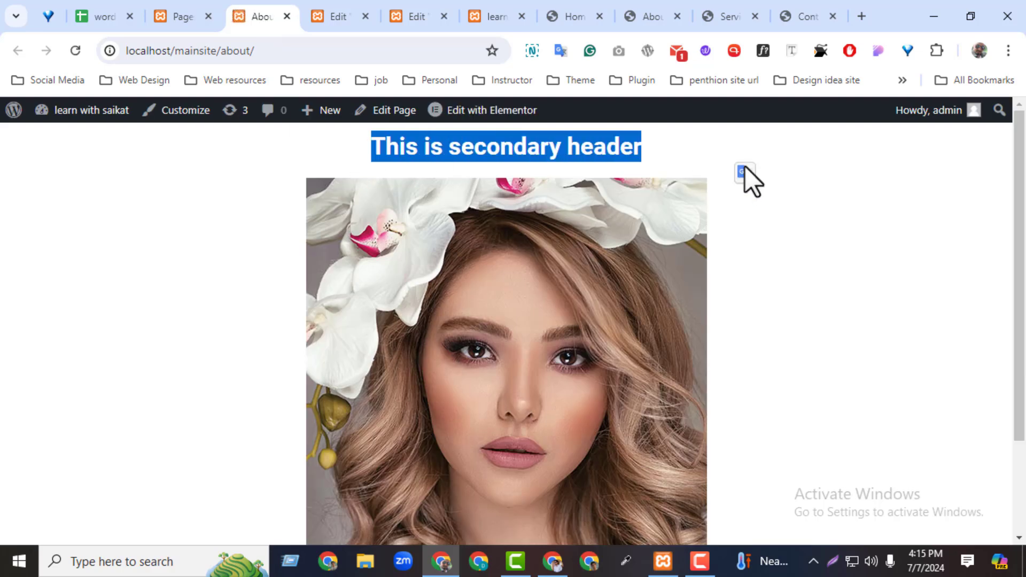
click(810, 223)
Remove the About page display condition from the secondary header and save the publish settings.
click(344, 16)
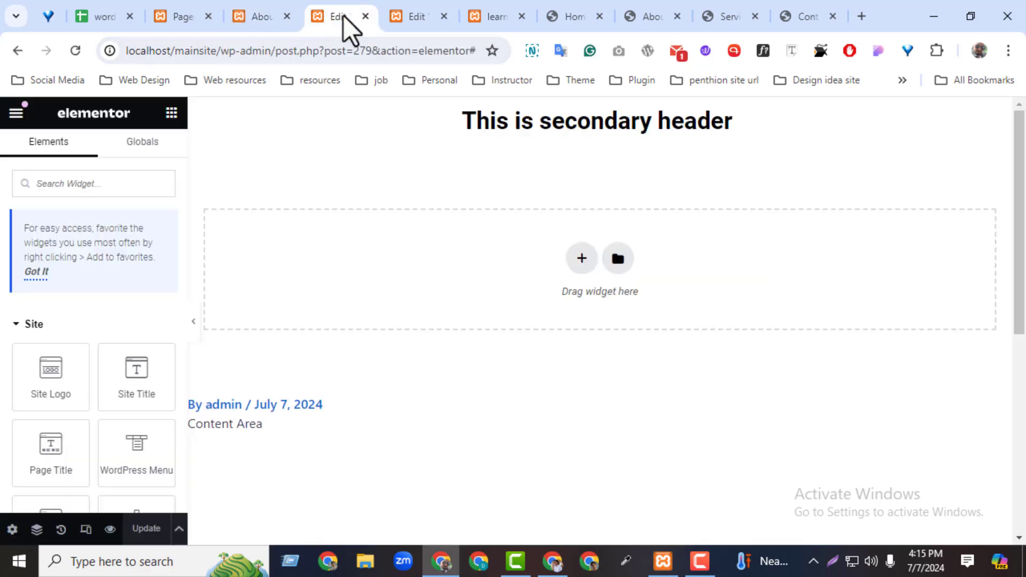
click(179, 529)
click(94, 469)
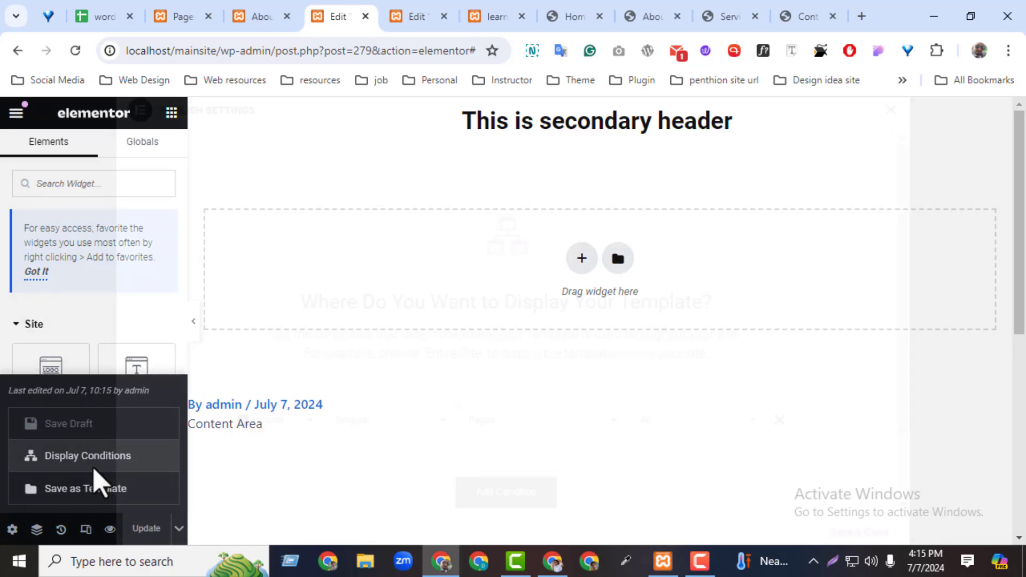
click(780, 420)
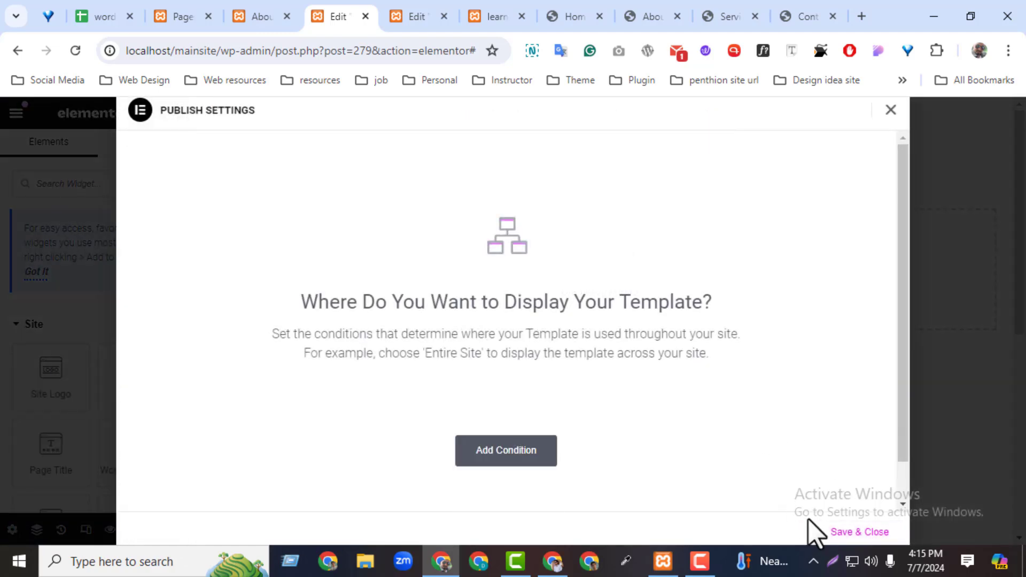
click(850, 533)
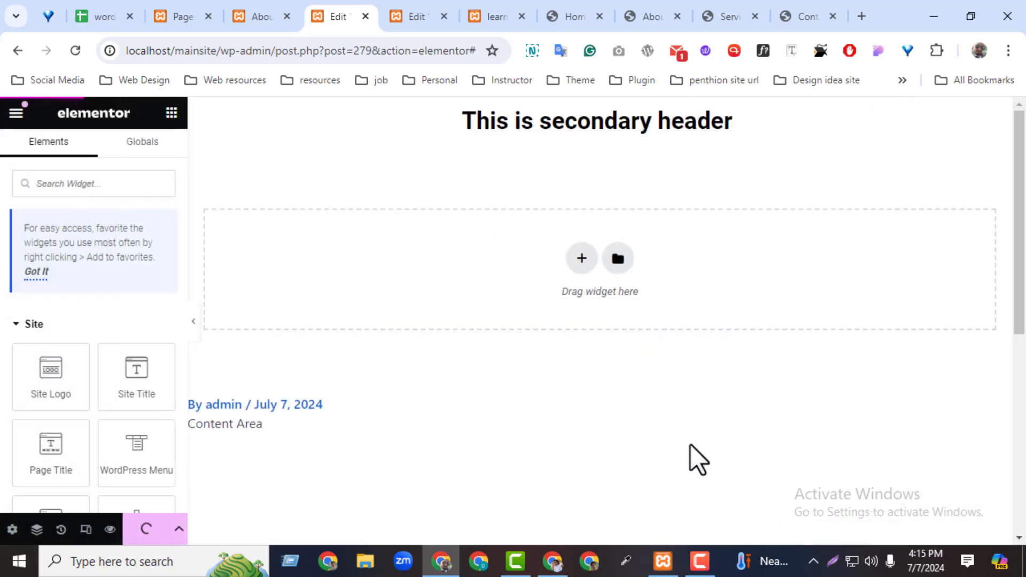
Reload the published About page and examine its header heading.
click(254, 27)
click(76, 52)
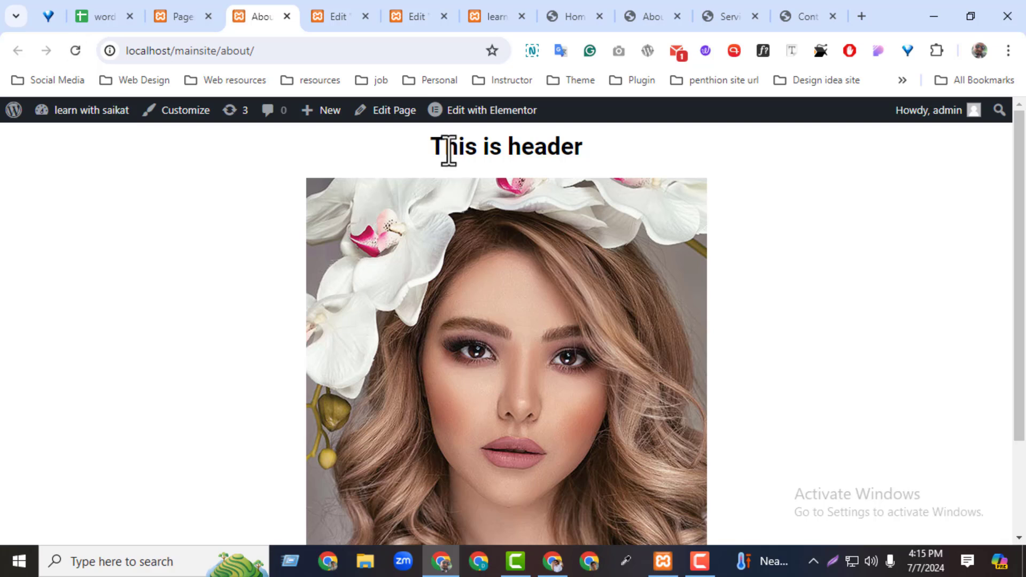
drag(447, 147, 620, 150)
click(634, 148)
Open the display conditions of the main header to review where it is applied.
click(417, 17)
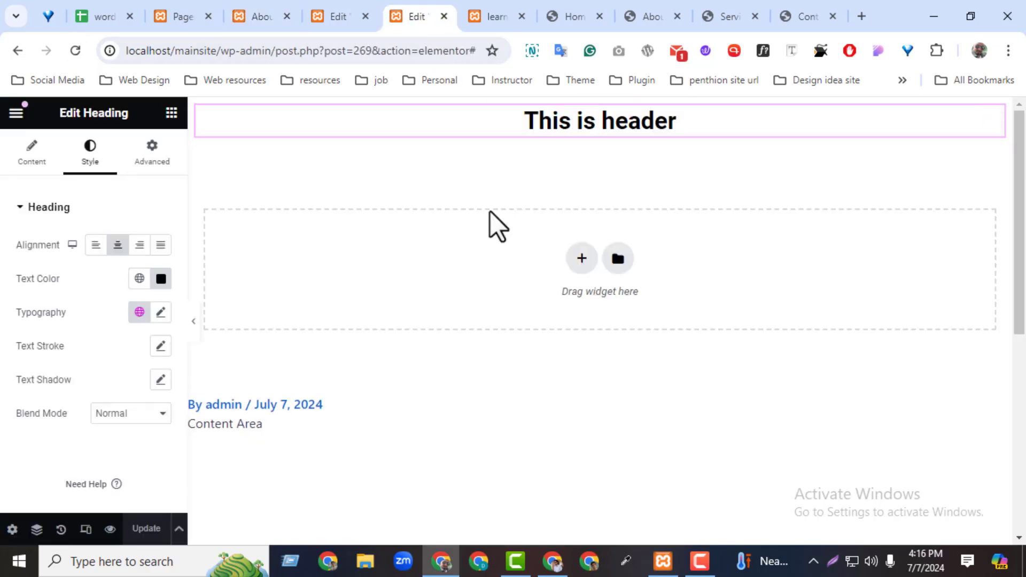
click(179, 528)
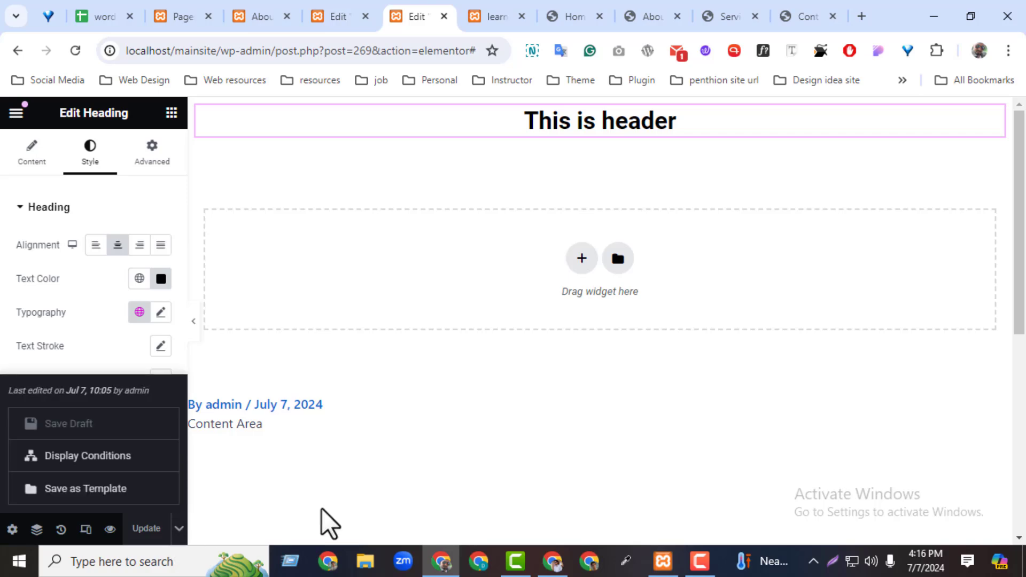
click(85, 456)
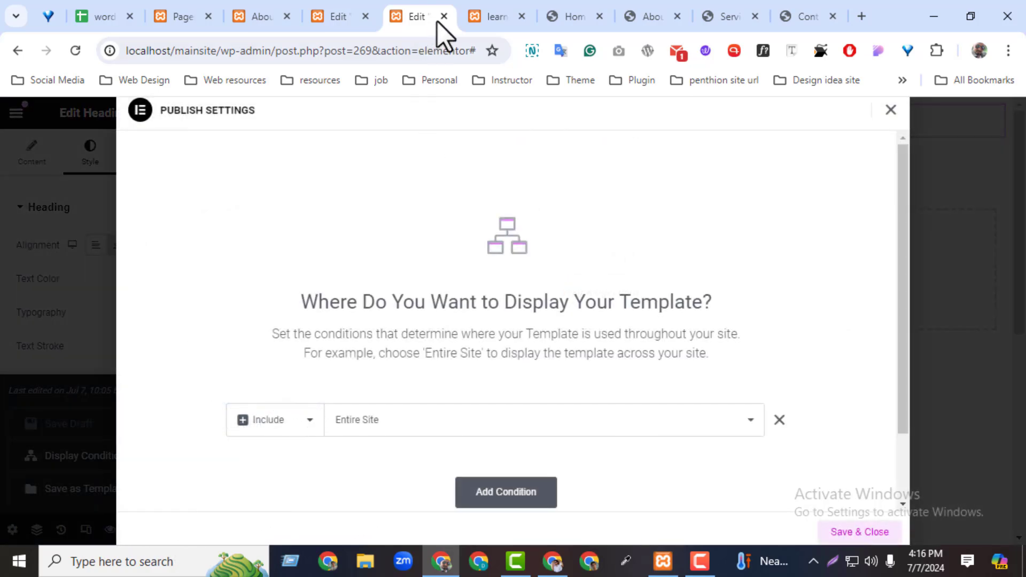
Open the secondary header's display conditions and add a new condition.
click(332, 17)
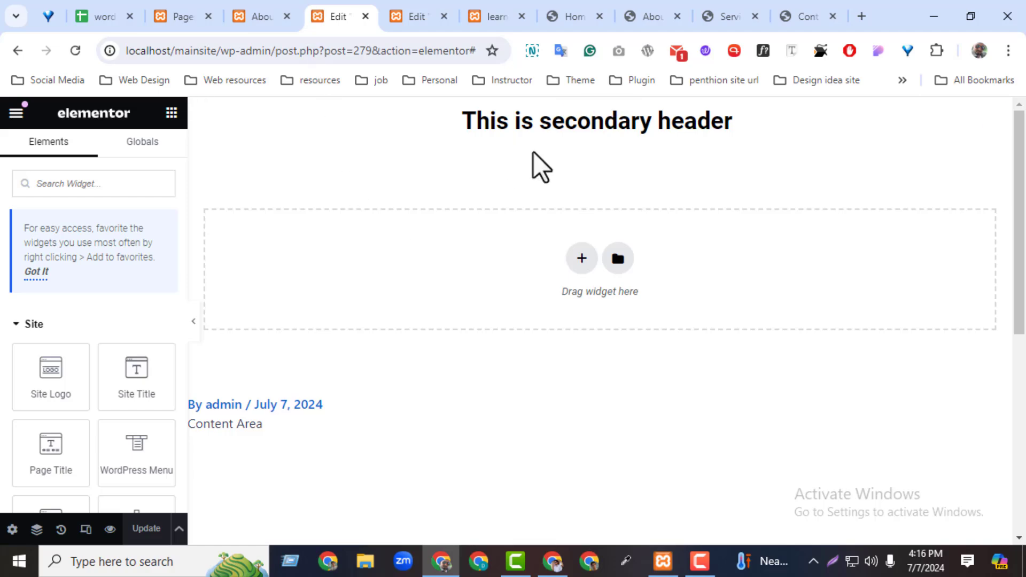
click(180, 529)
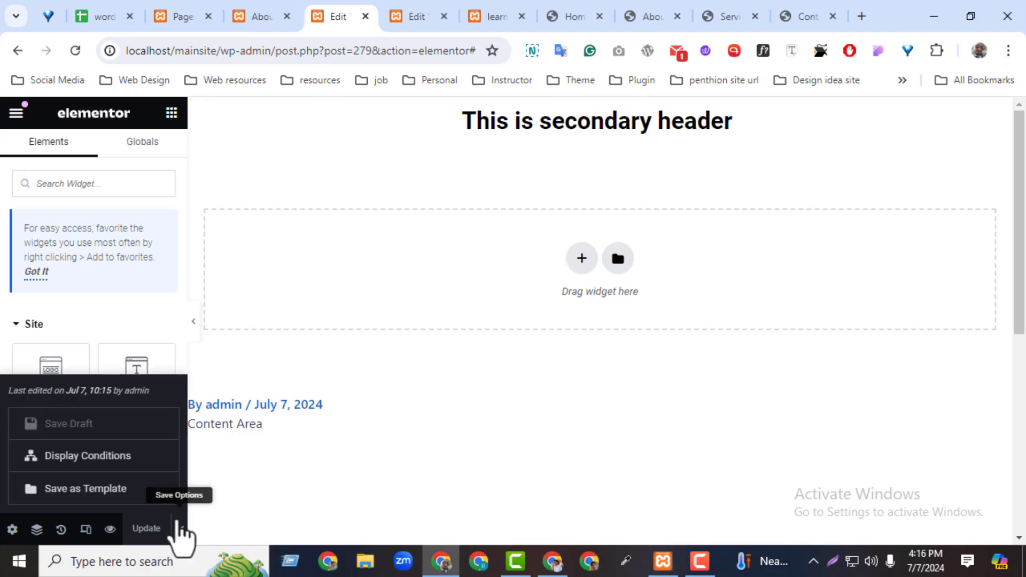
click(97, 459)
click(521, 463)
Set the secondary header's condition to Exclude, Singular, Pages, About and save it.
click(266, 423)
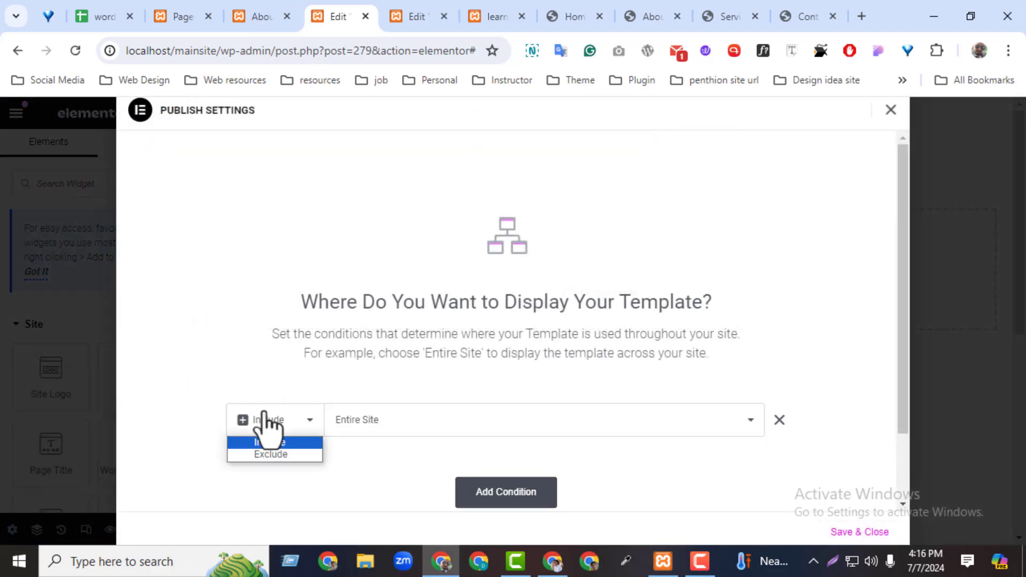
click(259, 458)
click(486, 429)
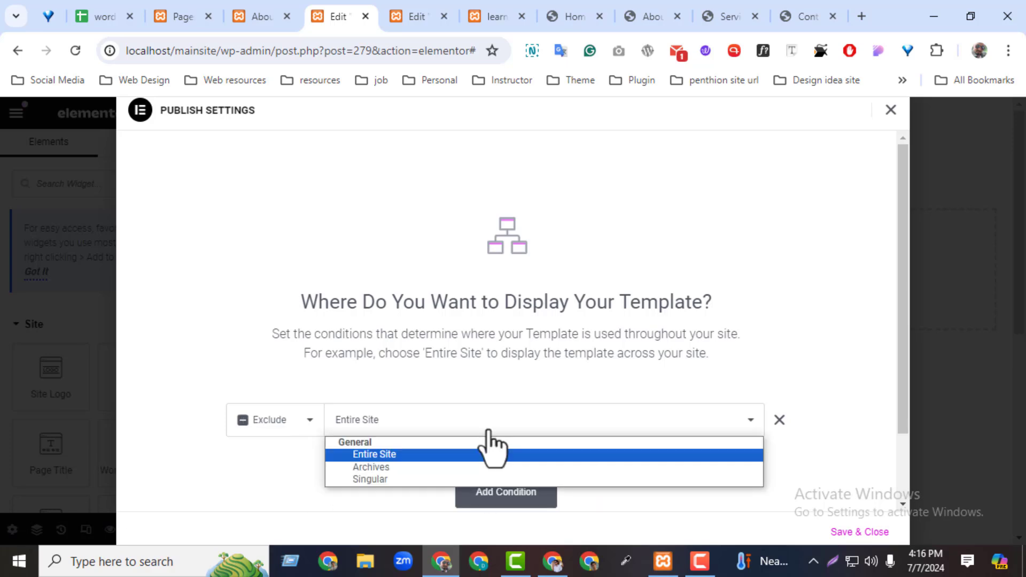
click(418, 480)
click(591, 427)
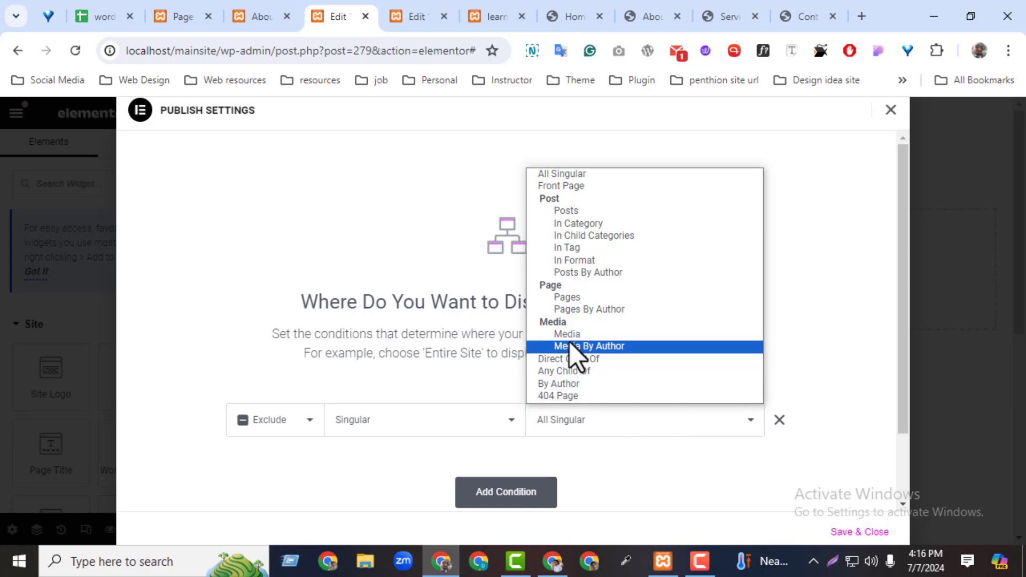
click(565, 298)
click(676, 439)
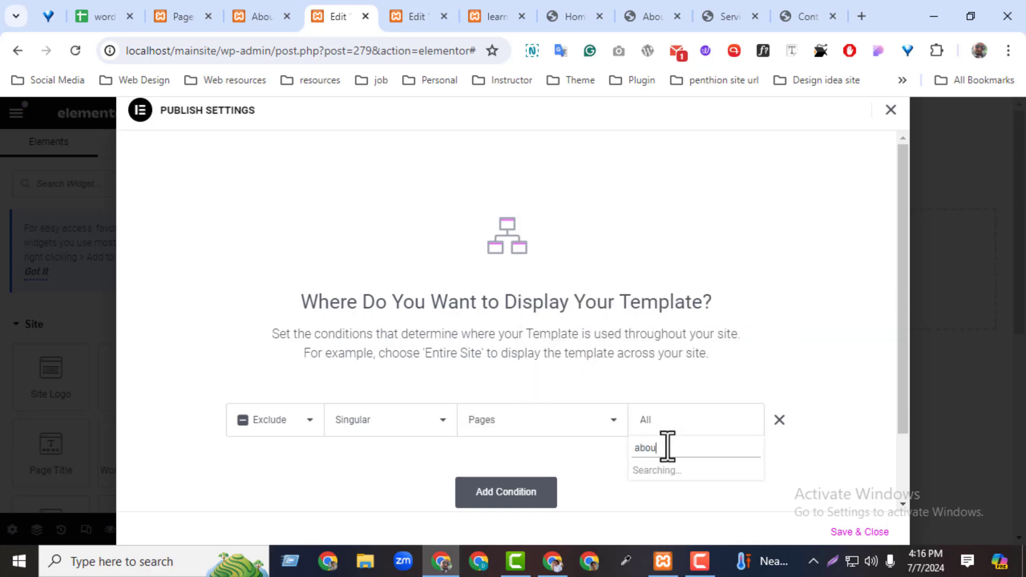
click(665, 474)
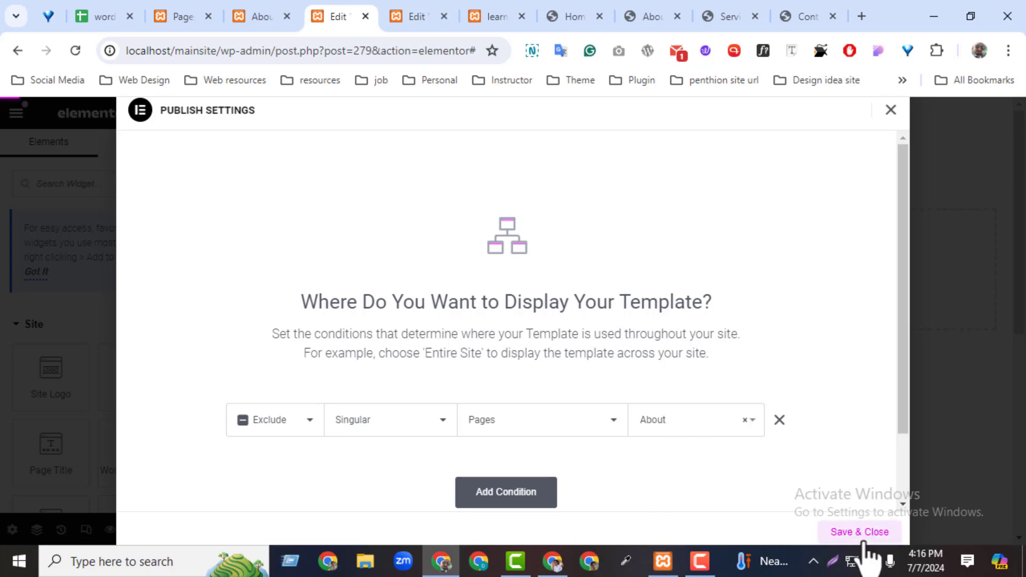
click(862, 536)
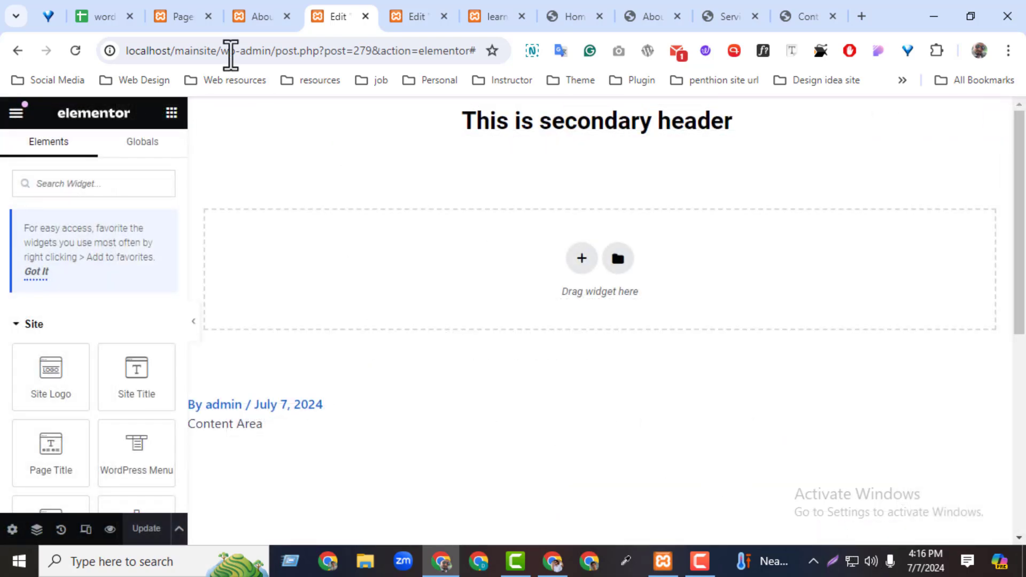
Move the About page's browser tab after both header editor tabs, reload the page, and review the main header's display condition.
drag(260, 15, 399, 10)
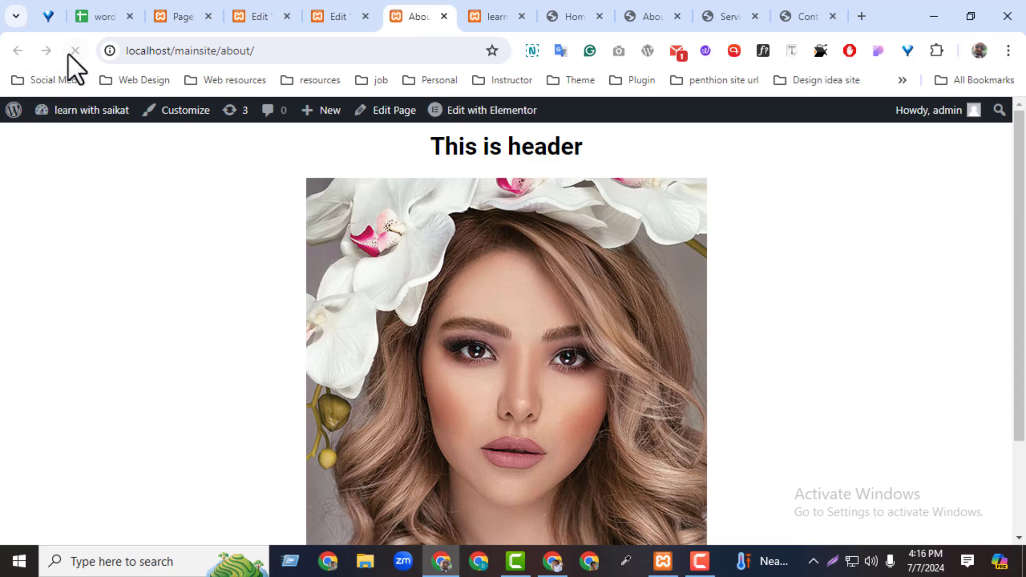
click(325, 14)
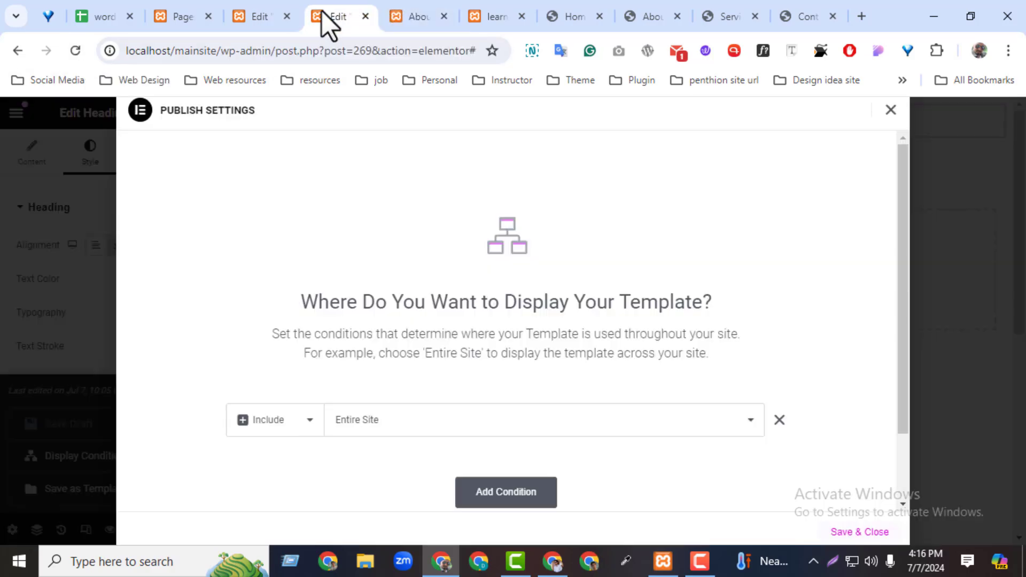
Change the secondary header's About page condition to Include and save the publish settings.
click(252, 22)
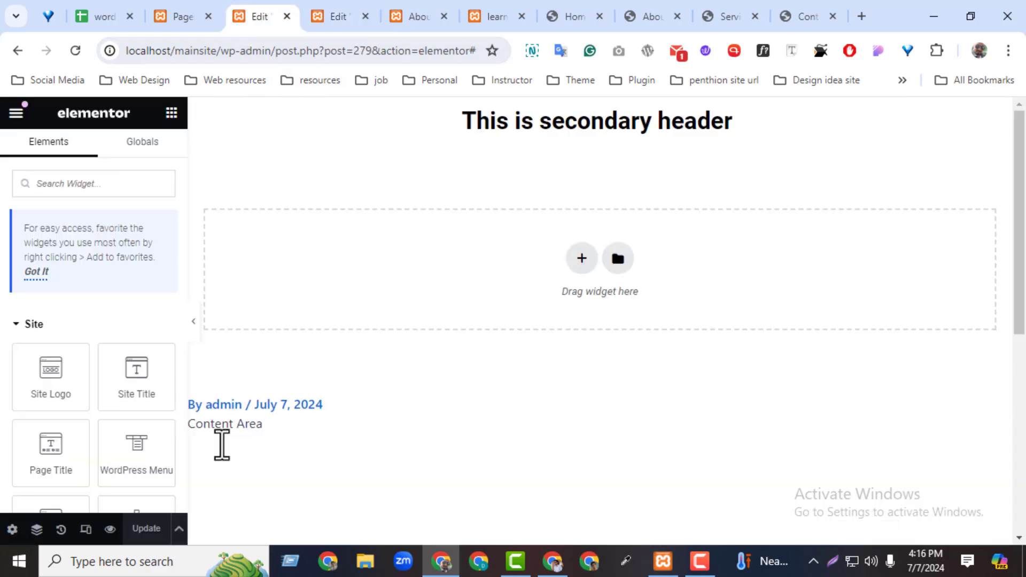
click(180, 529)
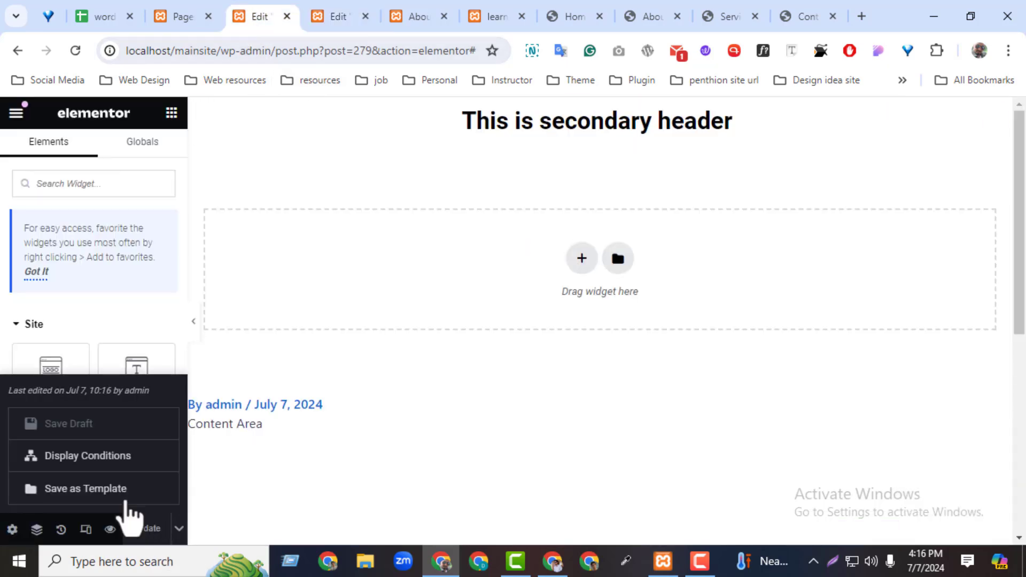
click(105, 460)
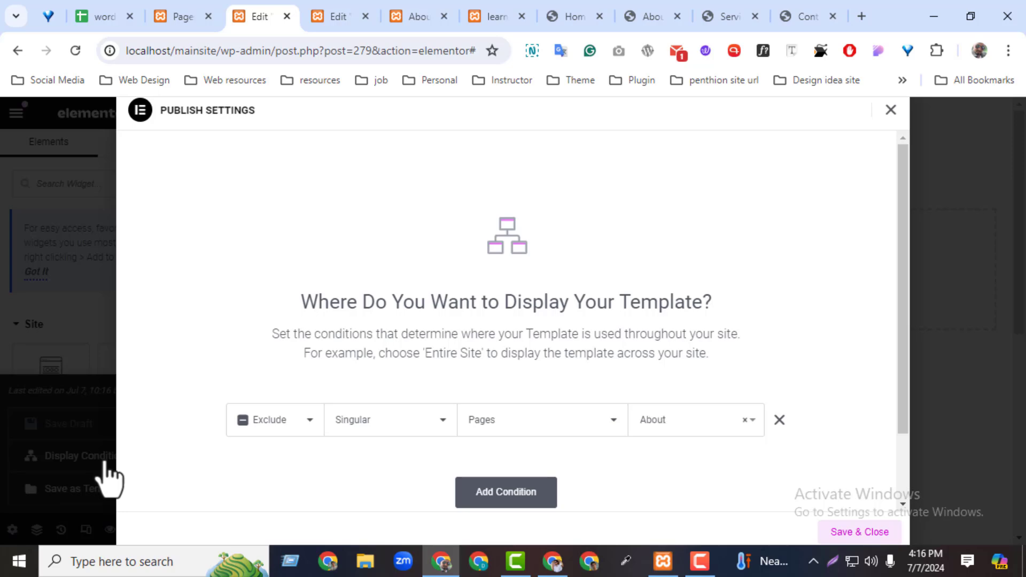
click(284, 420)
click(270, 447)
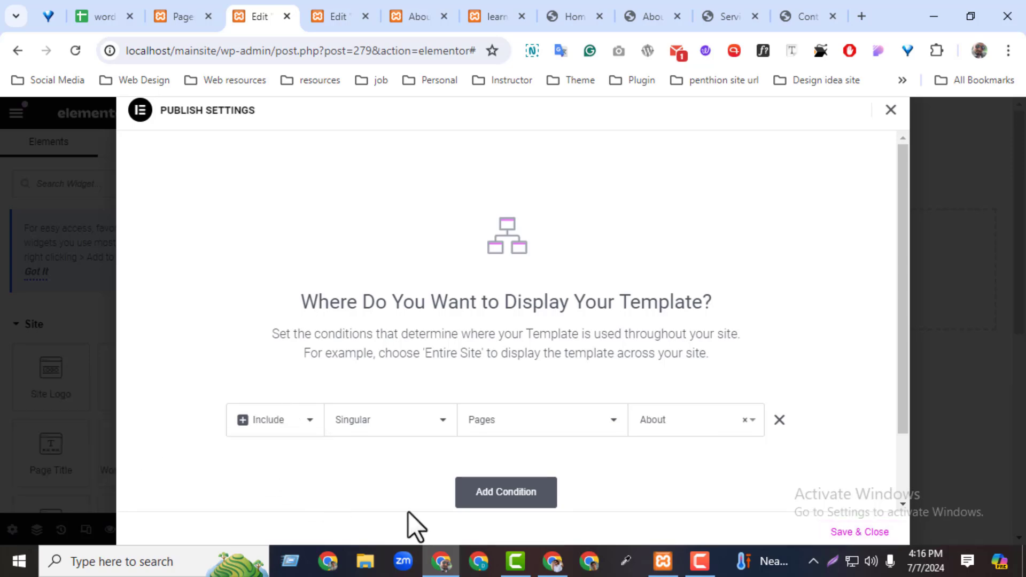
click(861, 533)
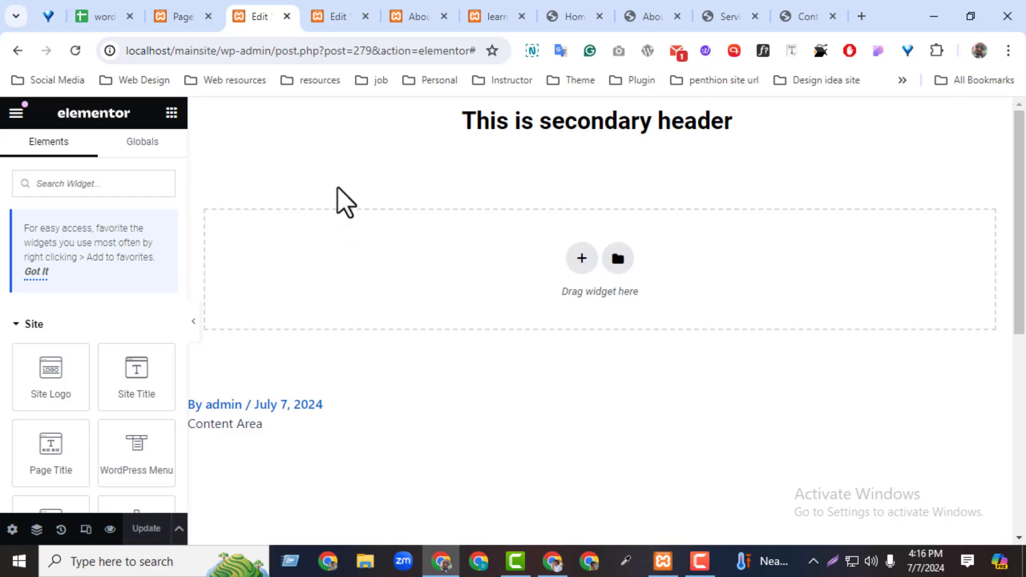
Reload the published About page again and check which header heading it shows.
click(409, 15)
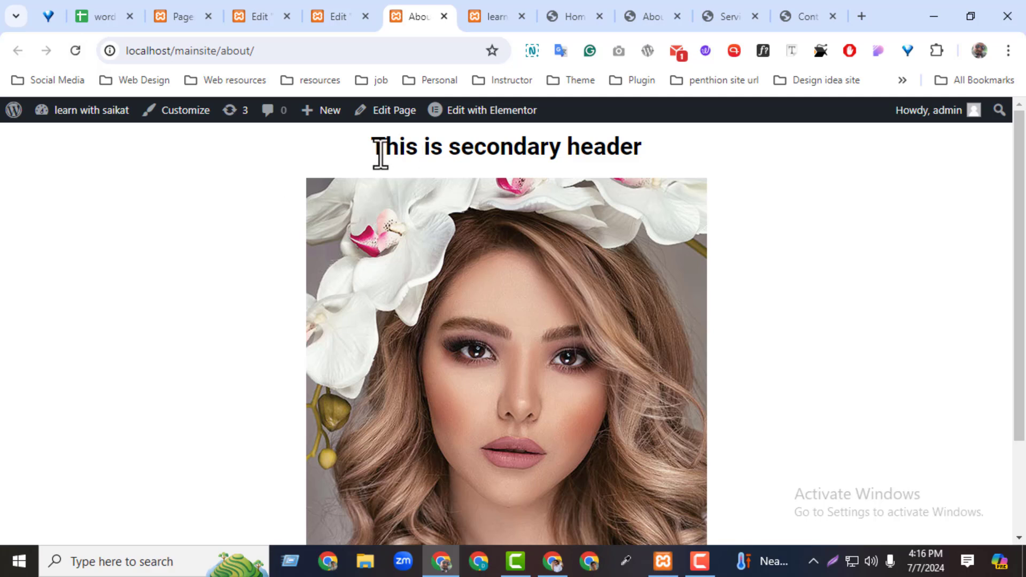
drag(381, 154, 780, 191)
click(790, 187)
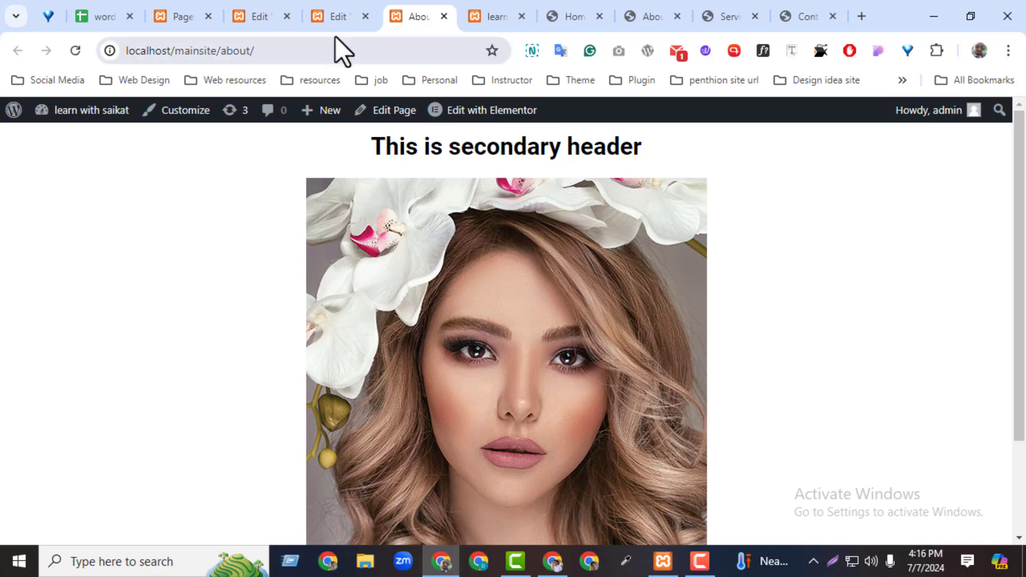
Close the main header's publish settings, and remove the secondary header's only display condition and save.
click(334, 17)
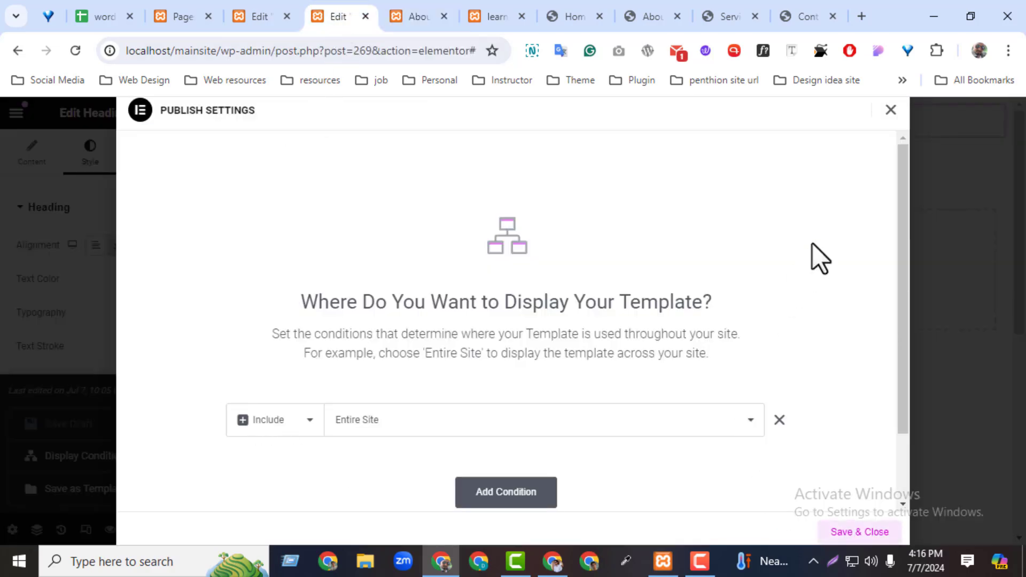
click(890, 114)
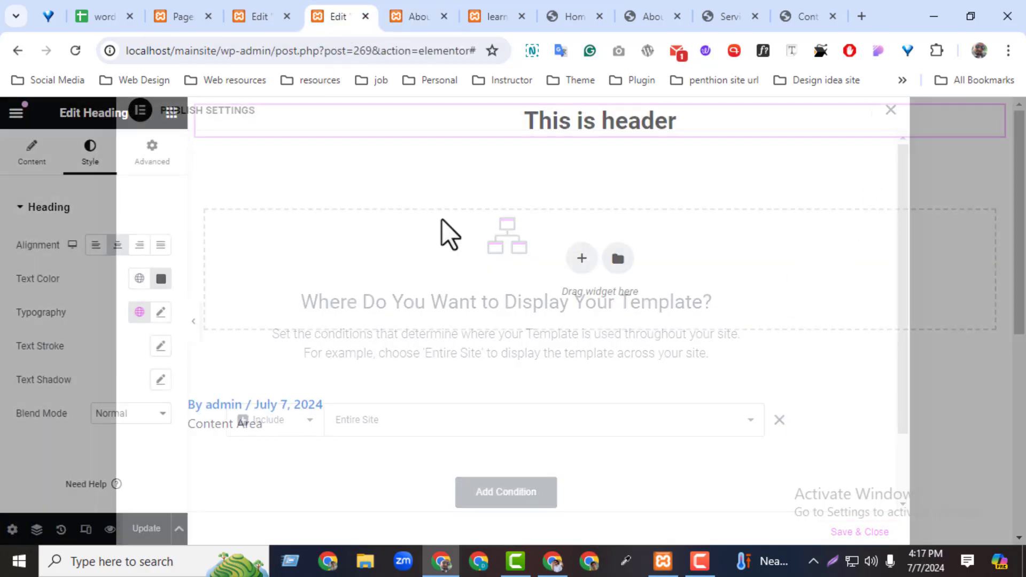
click(267, 14)
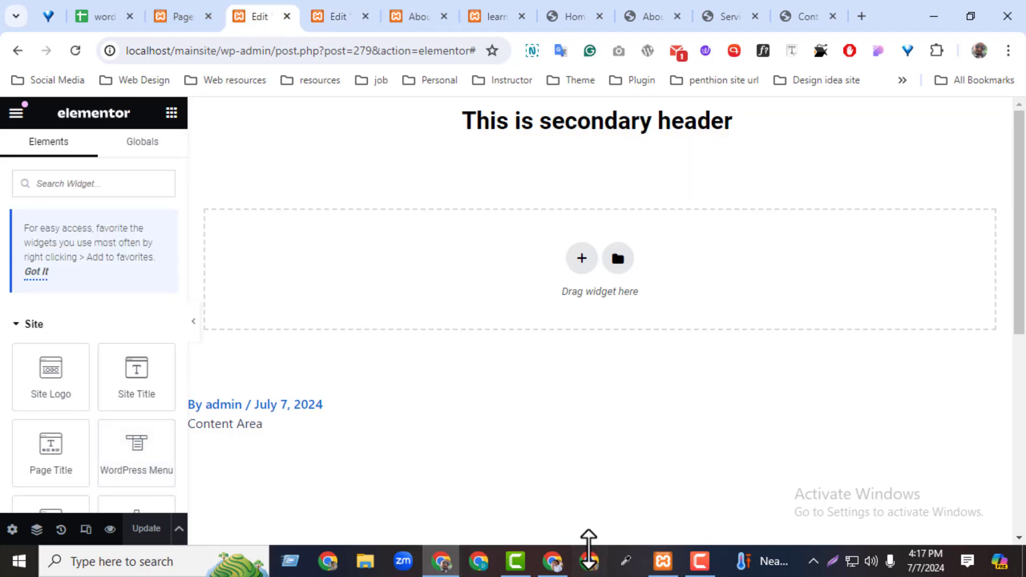
click(179, 530)
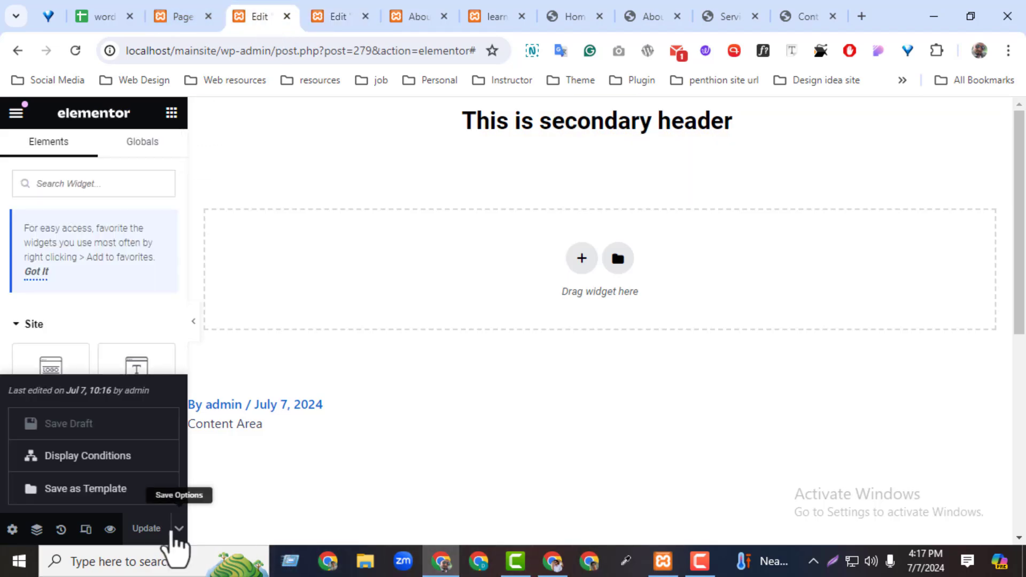
click(81, 466)
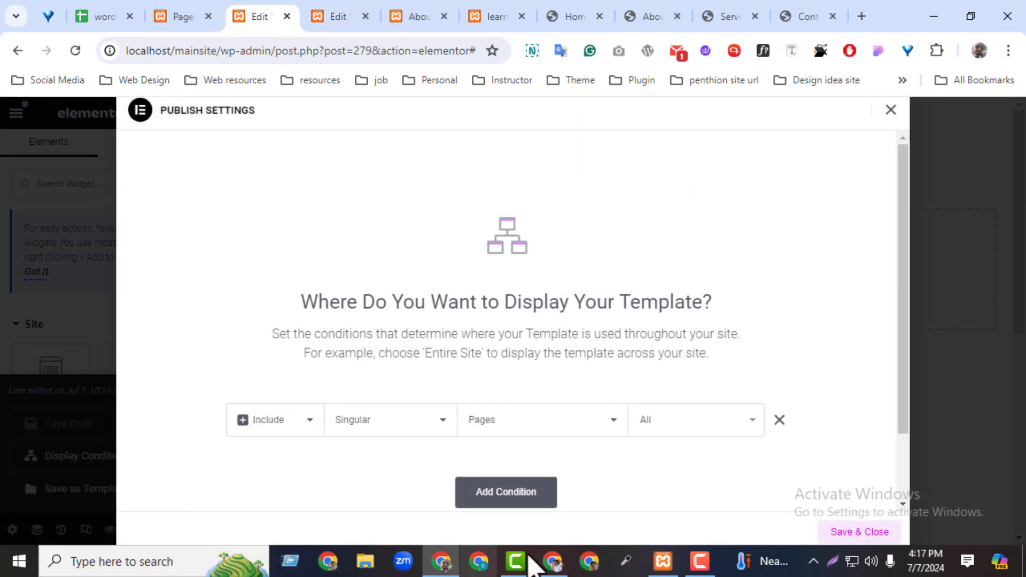
click(778, 422)
click(856, 534)
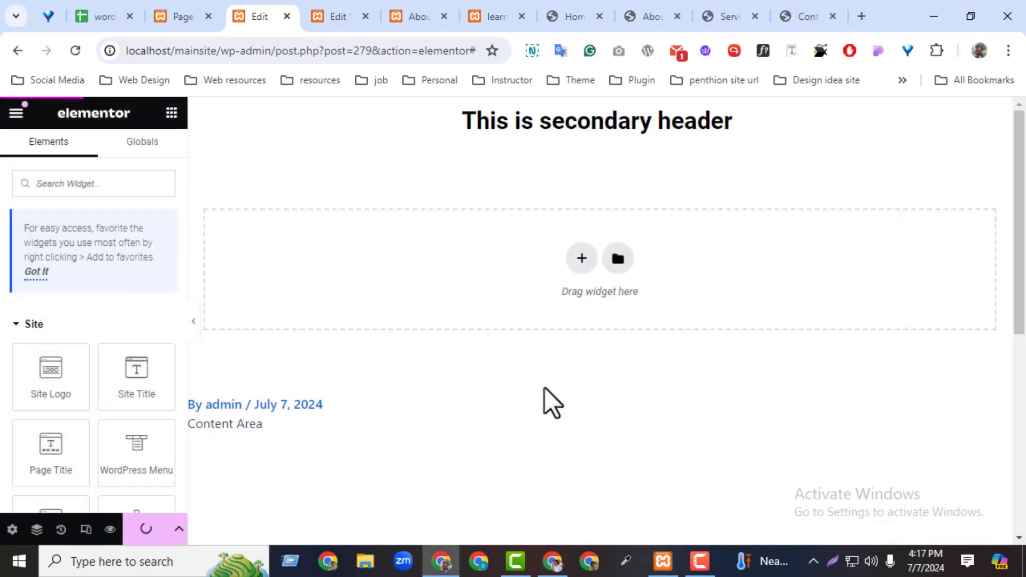
Close the secondary header, Pages list and published About page tabs, and place the main header editor tab after the local site's tab.
click(286, 16)
click(208, 16)
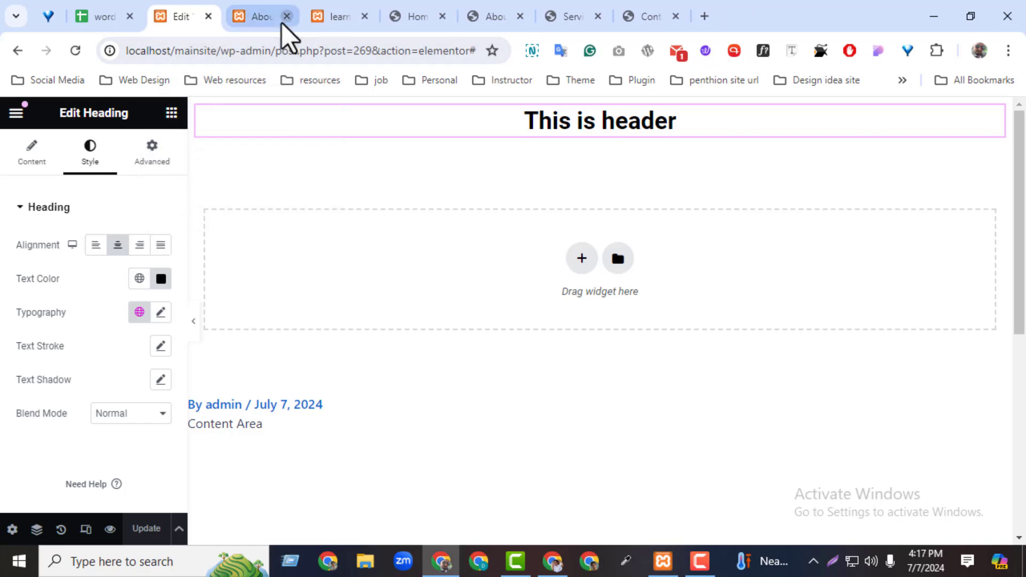
click(244, 13)
drag(242, 11, 230, 14)
click(213, 18)
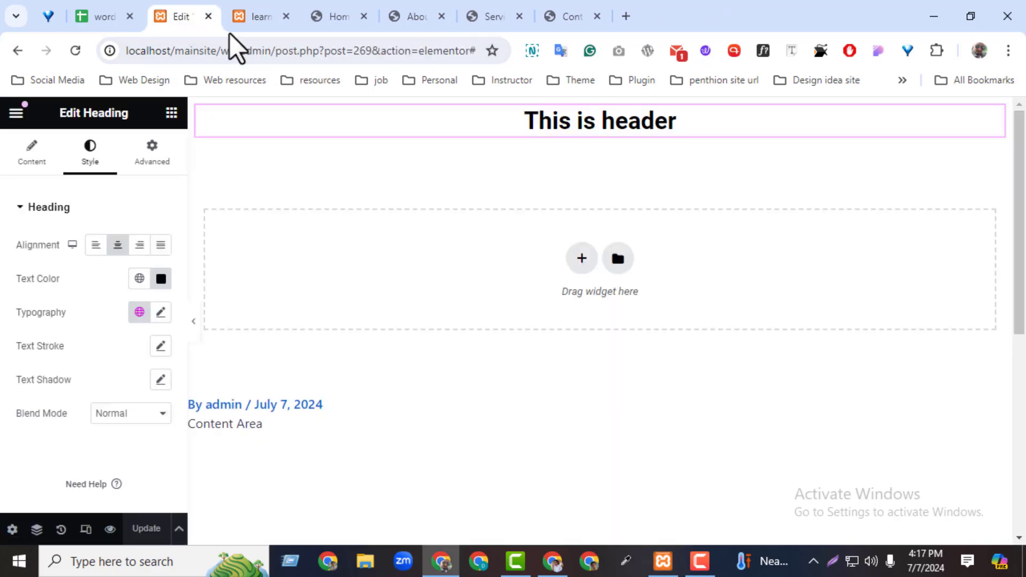
click(239, 9)
drag(386, 15, 270, 12)
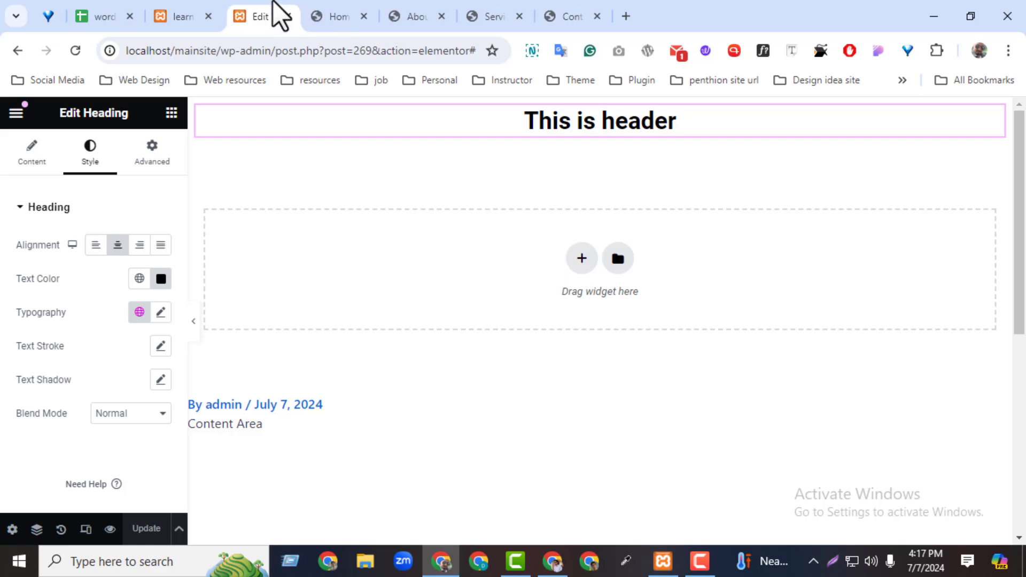
Close the demo salon site's About, Services and Contact tabs and reload its Home page from the site logo.
click(442, 16)
click(441, 16)
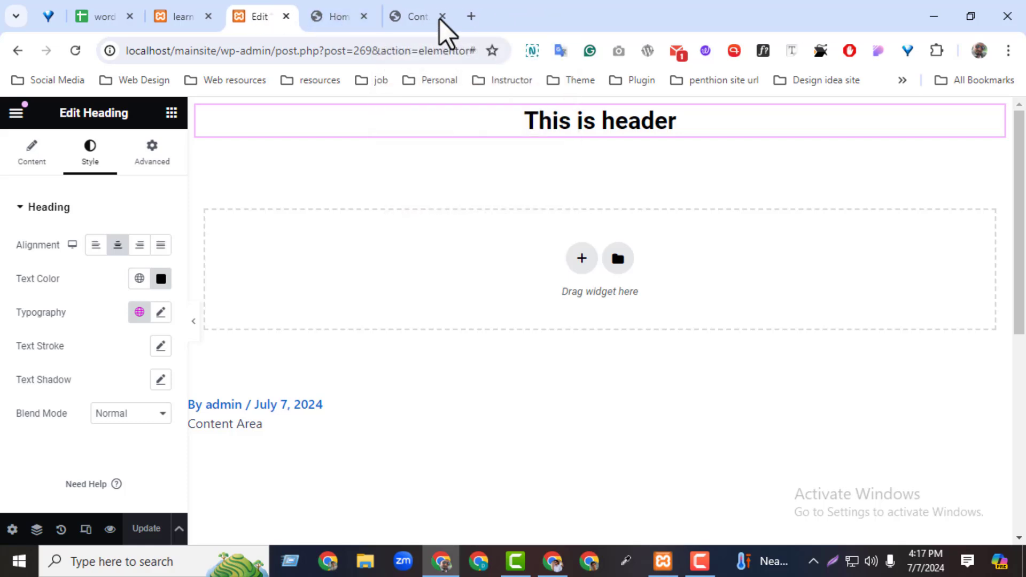
click(441, 16)
click(685, 16)
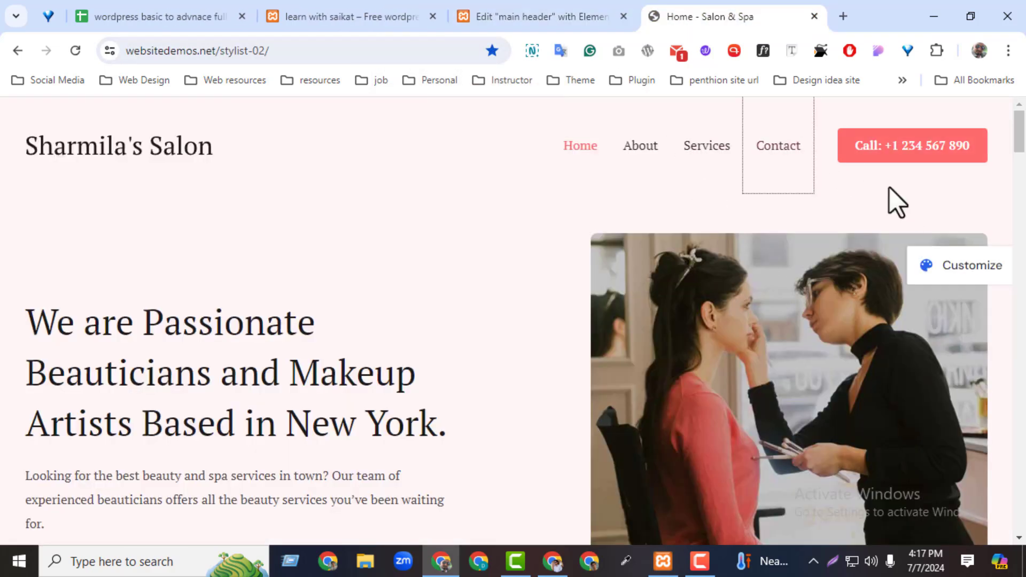
click(169, 158)
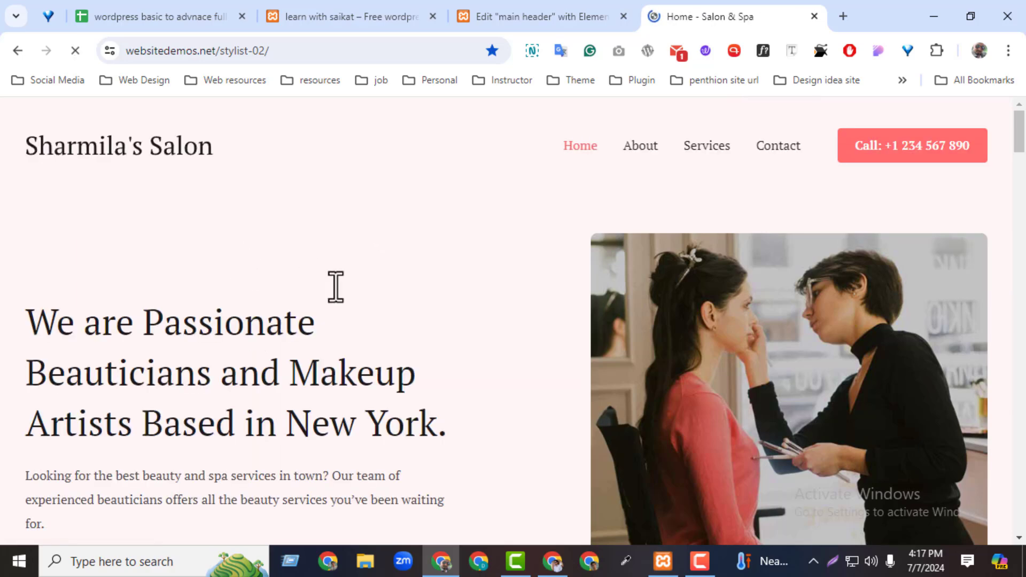
Look up the salon-logo.svg file in the Downloads folder and return to the demo salon site.
click(366, 562)
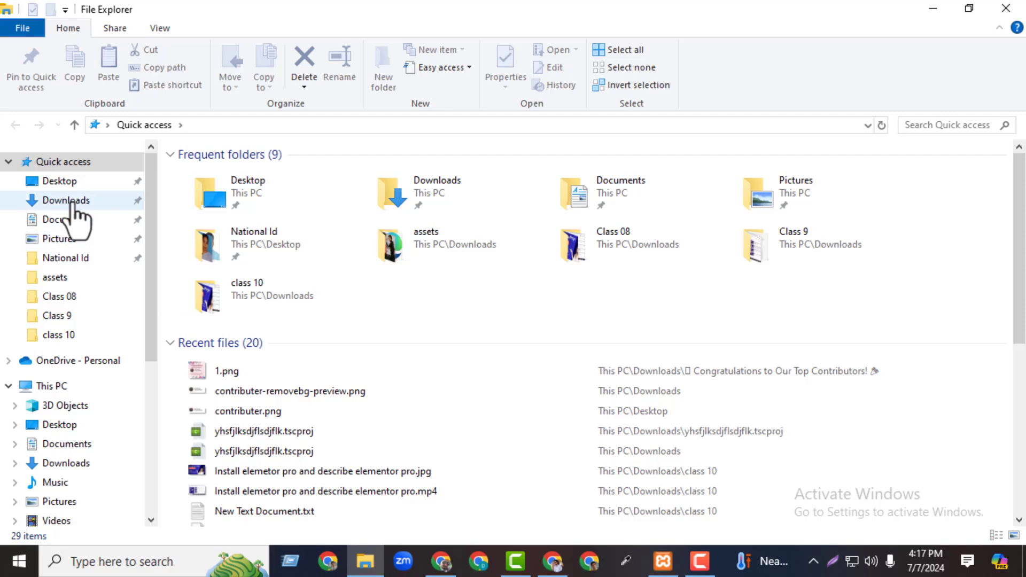
click(69, 202)
click(934, 8)
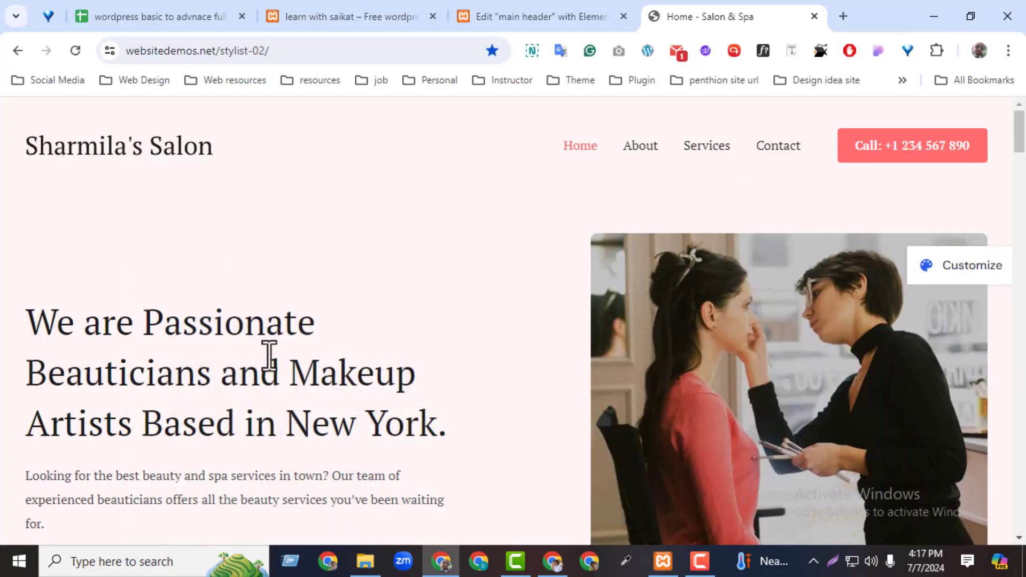
drag(120, 156, 573, 249)
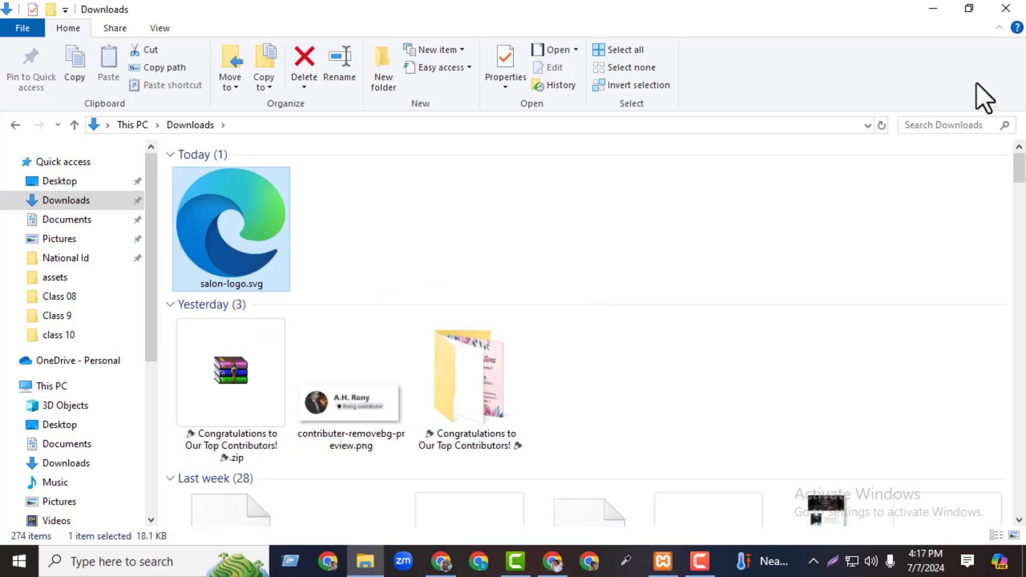
click(934, 8)
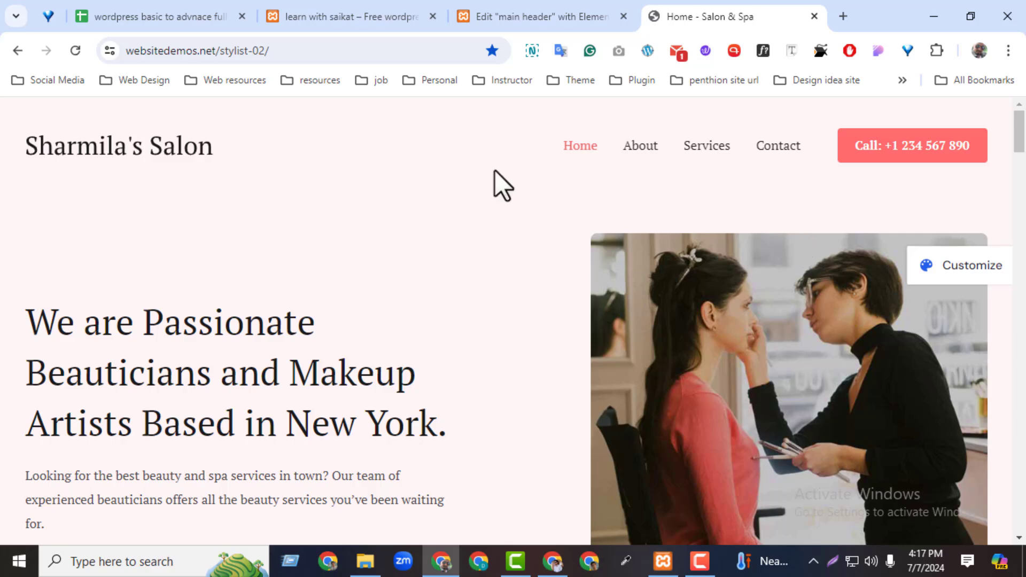
Open the local site's WordPress admin in a new tab before the site's tab, and open its Menus page in another tab.
click(522, 17)
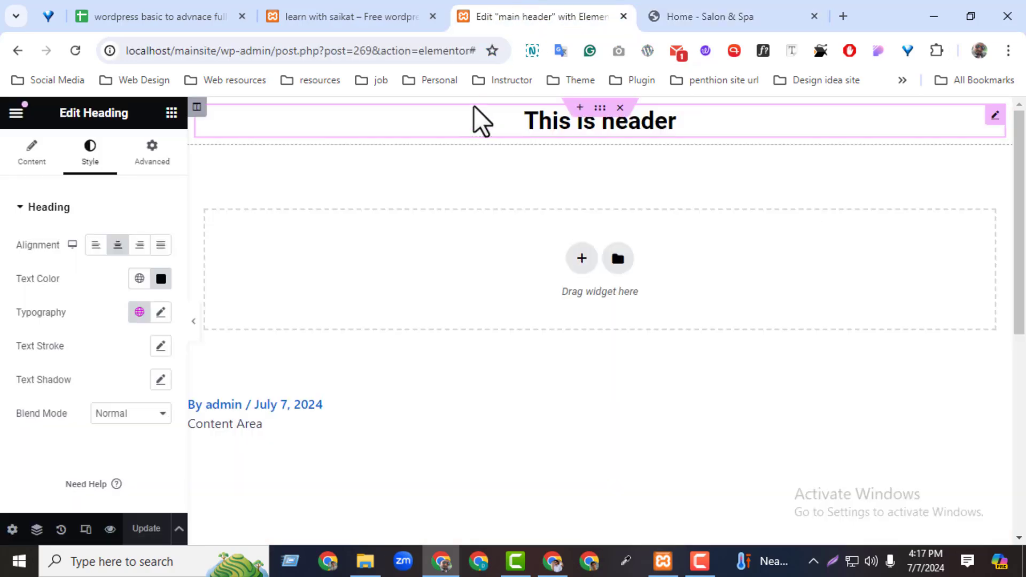
click(344, 24)
ctrl+click(18, 111)
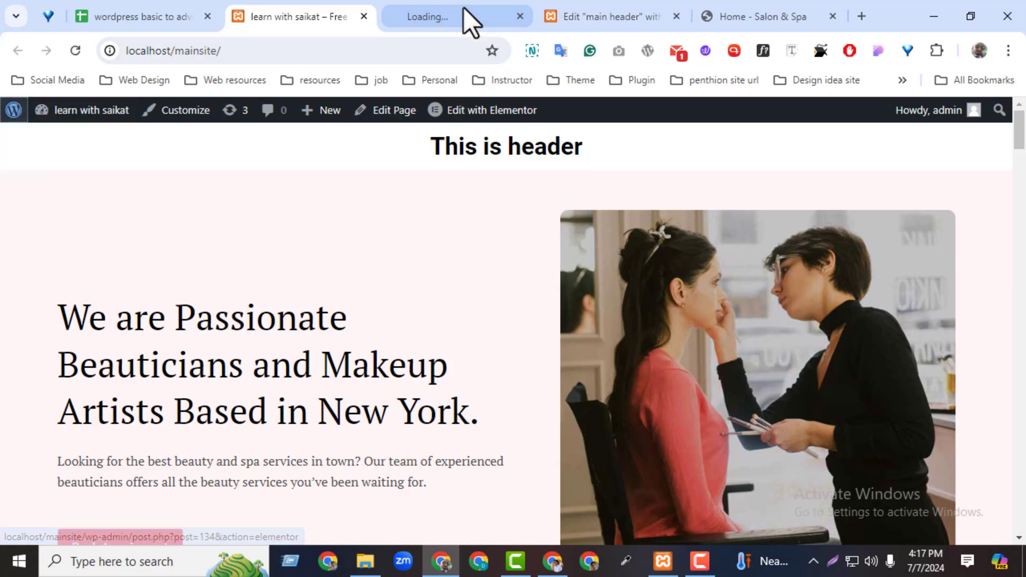
drag(464, 7, 355, 12)
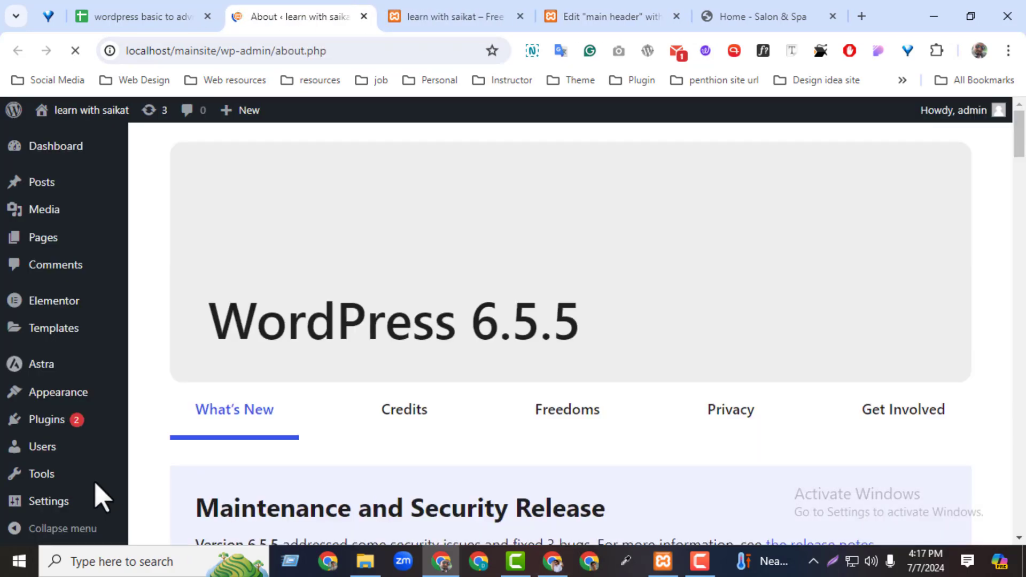
mouse_move(62, 400)
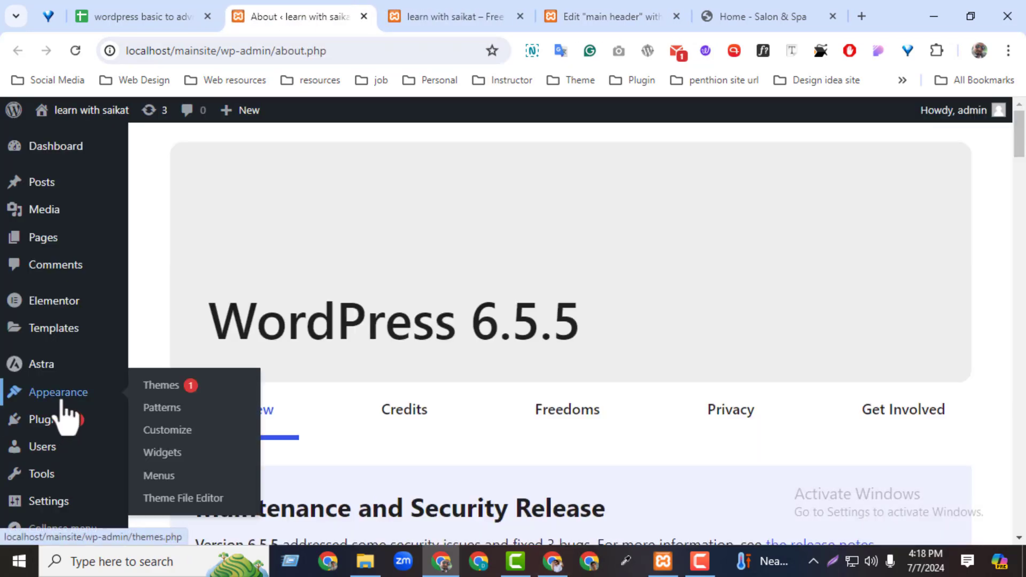
ctrl+click(178, 478)
click(369, 15)
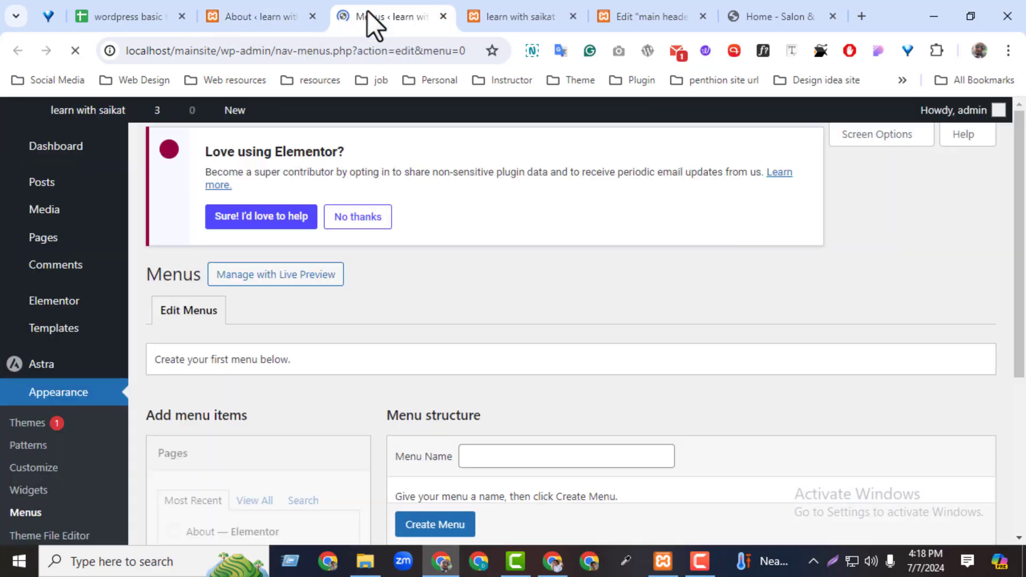
Name the new navigation menu "main menu" in the menu structure.
scroll(543, 305, down, 2)
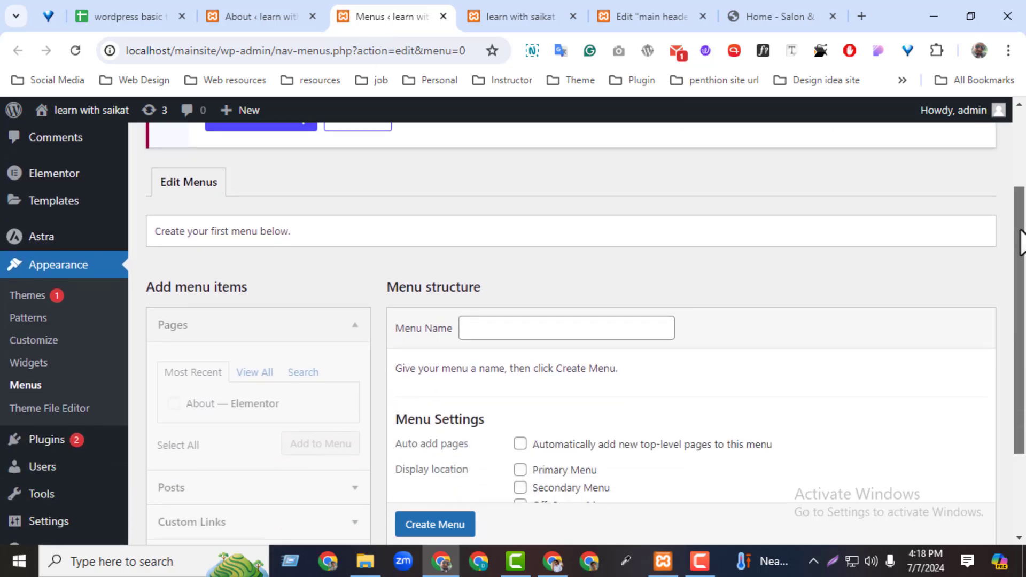
click(544, 325)
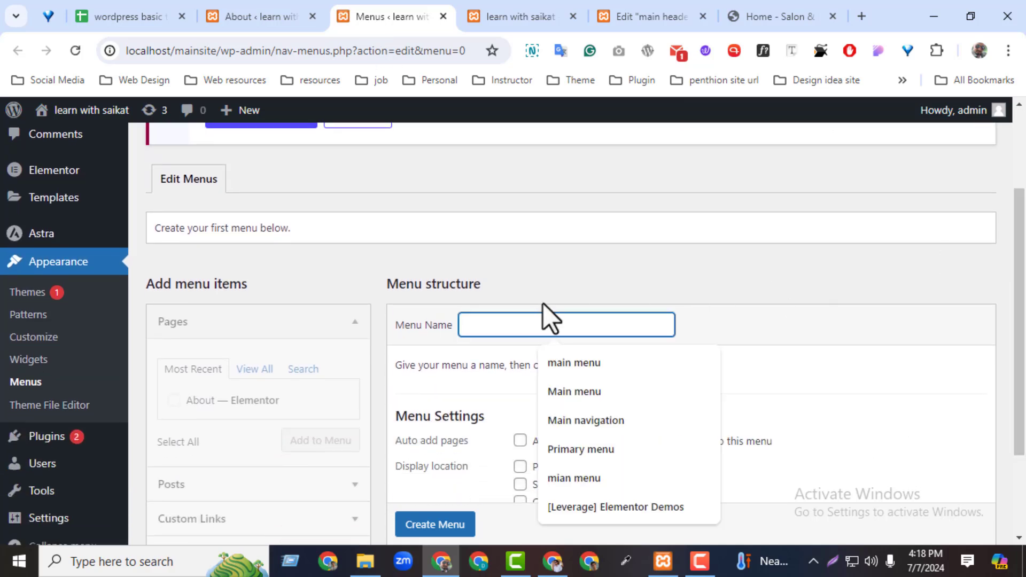
text(Main)
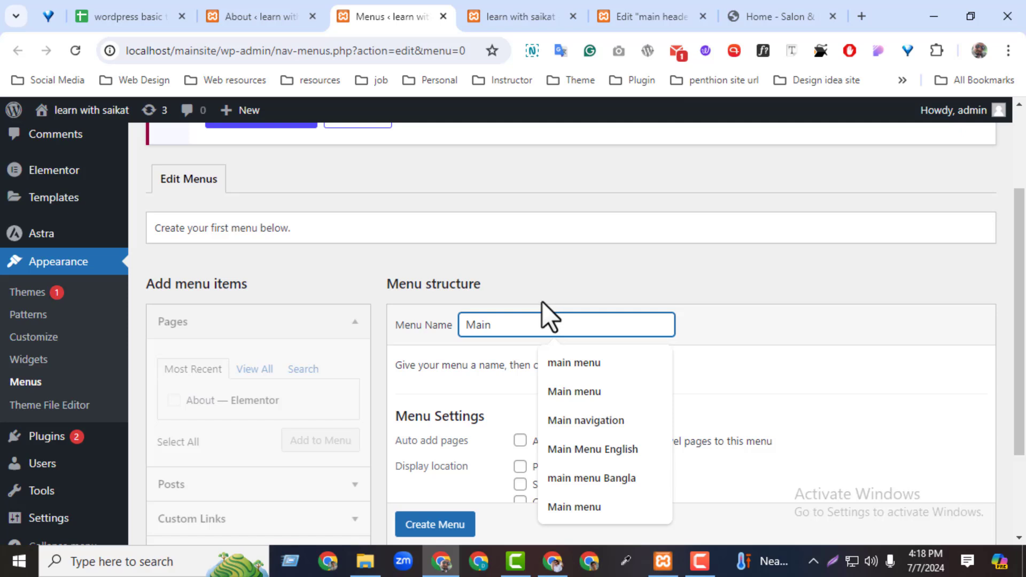
click(591, 369)
scroll(866, 465, down, 1)
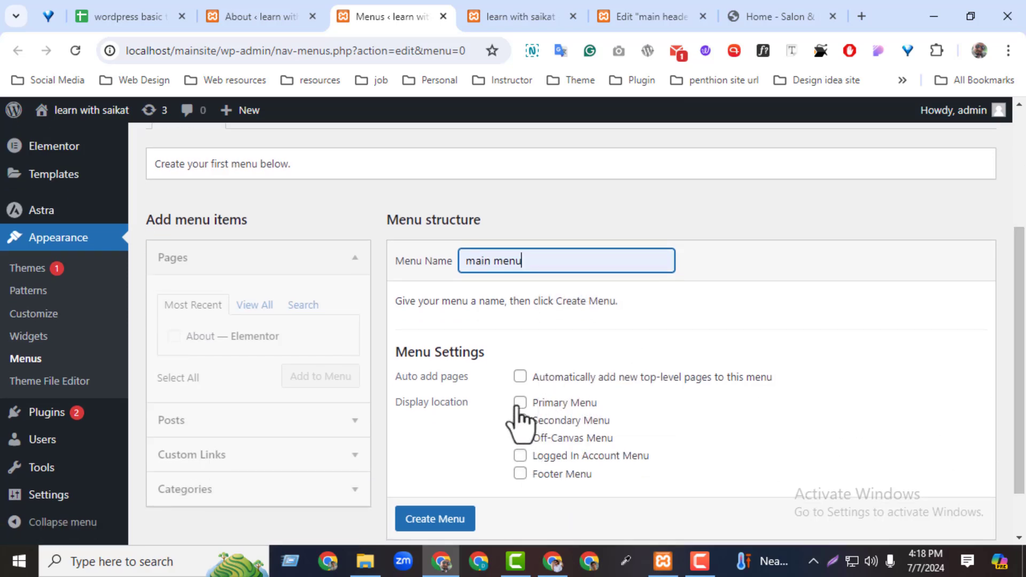
Compare the local header with the demo site's navigation, then assign the menu to the Primary Menu location and create it.
click(502, 17)
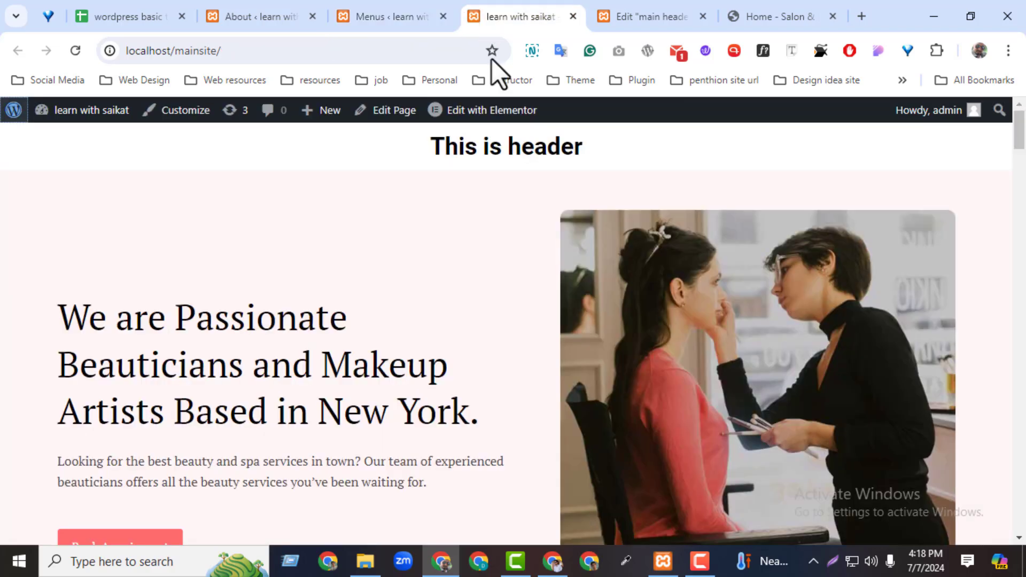
click(403, 16)
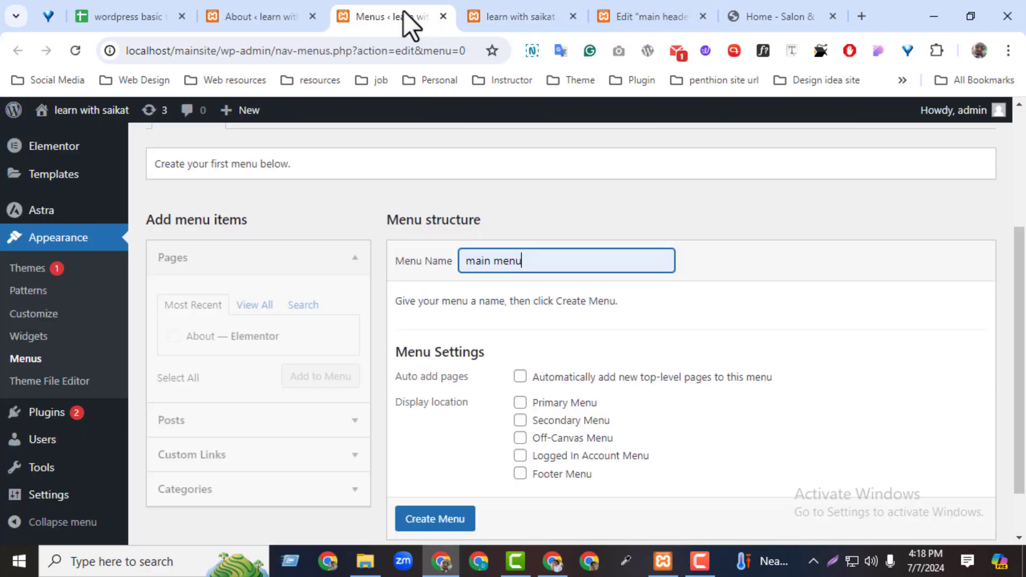
click(770, 16)
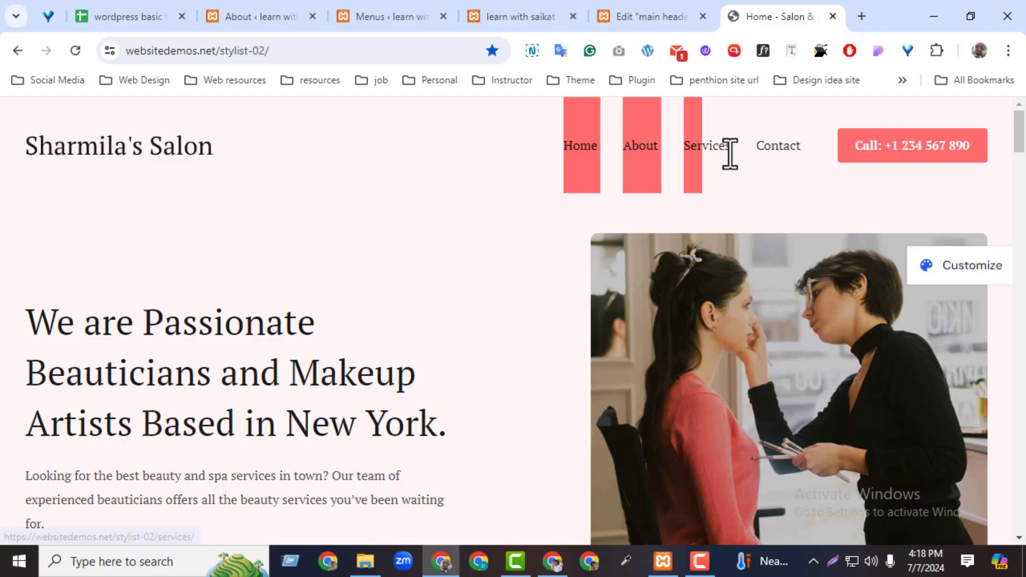
click(392, 23)
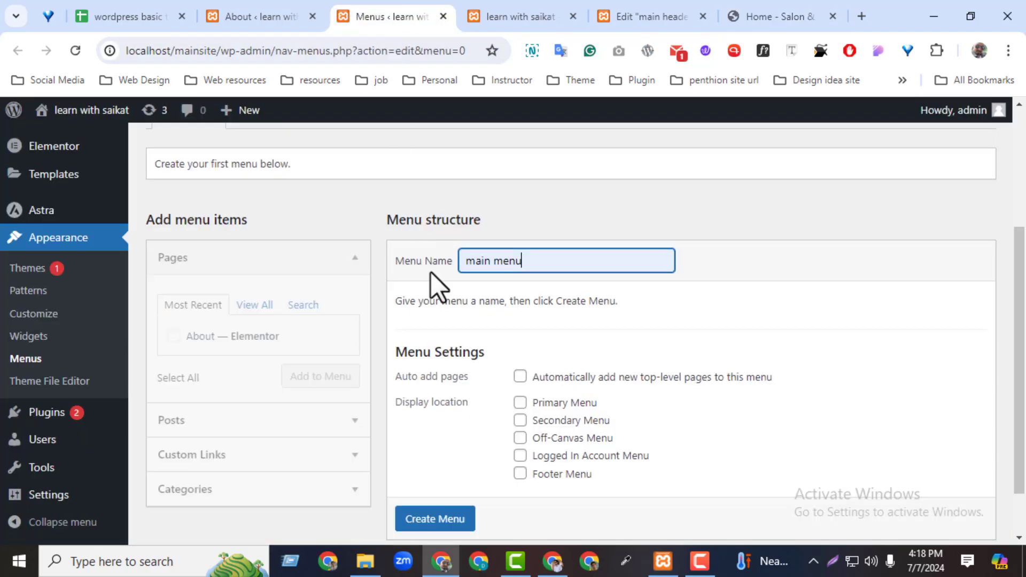
click(520, 403)
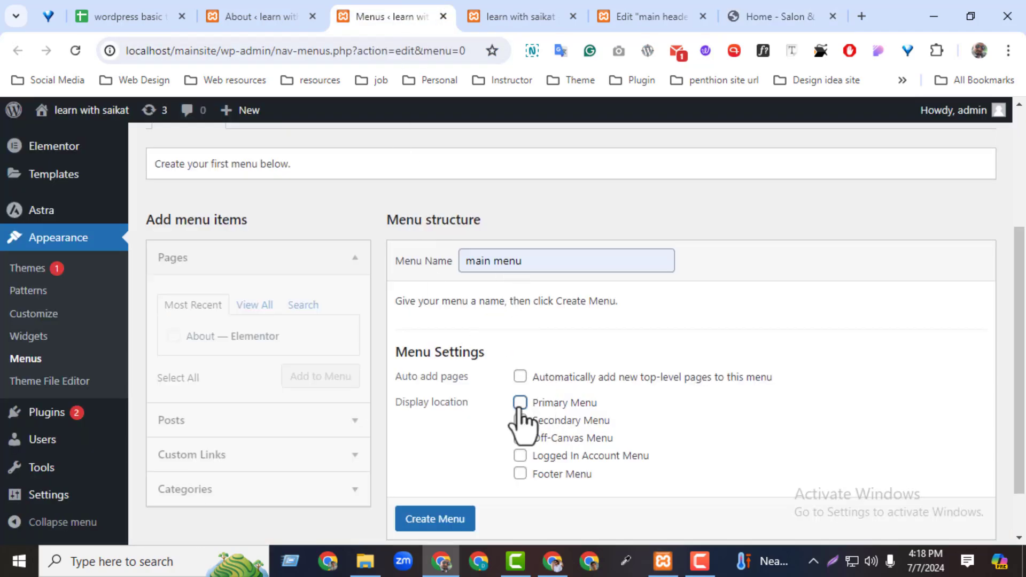
click(452, 519)
scroll(450, 519, down, 1)
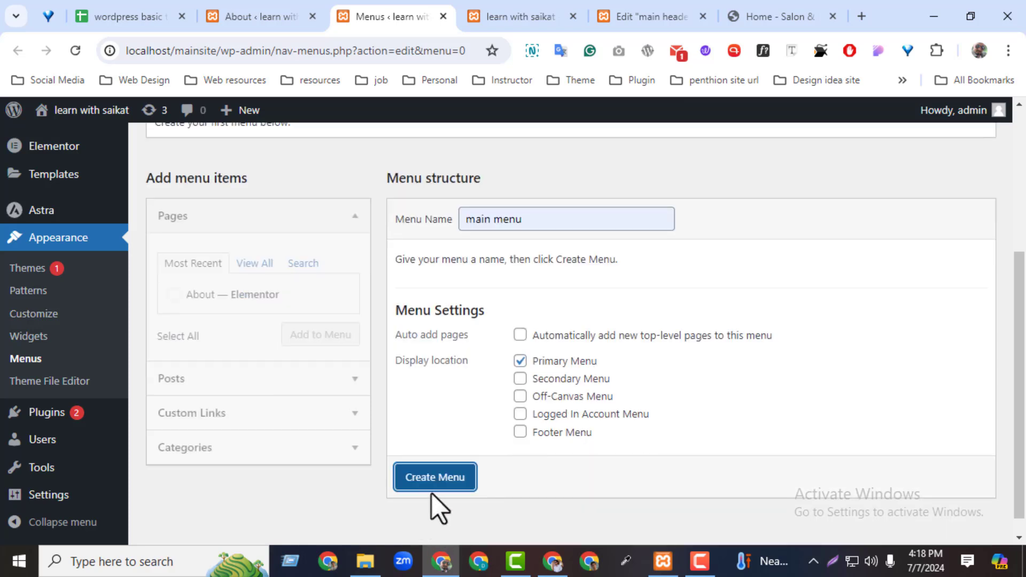
click(431, 476)
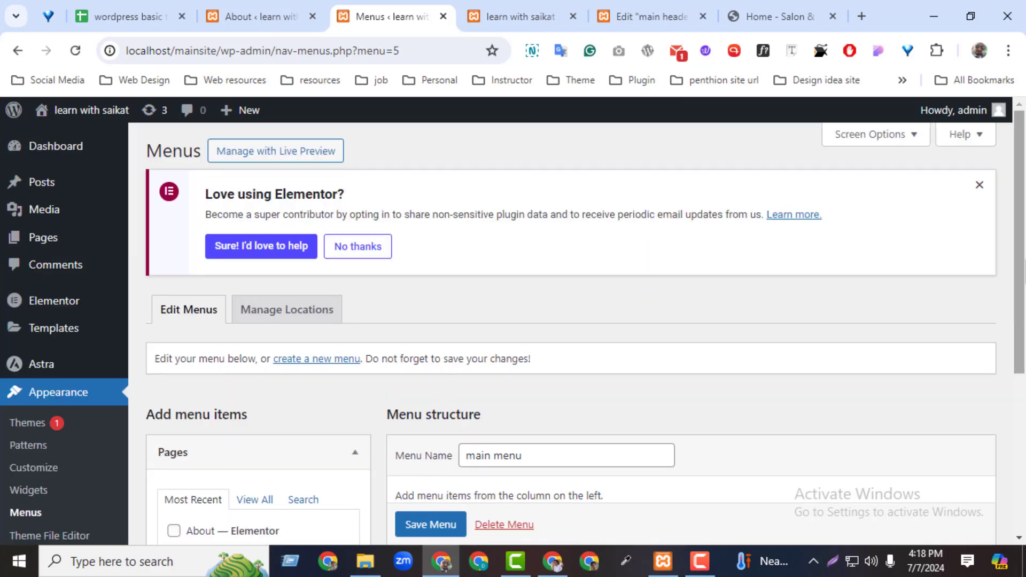
Place the demo site's tab next to the Menus tab and view its About, Services, Contact and Home pages.
drag(1020, 234, 1017, 336)
drag(802, 13, 583, 5)
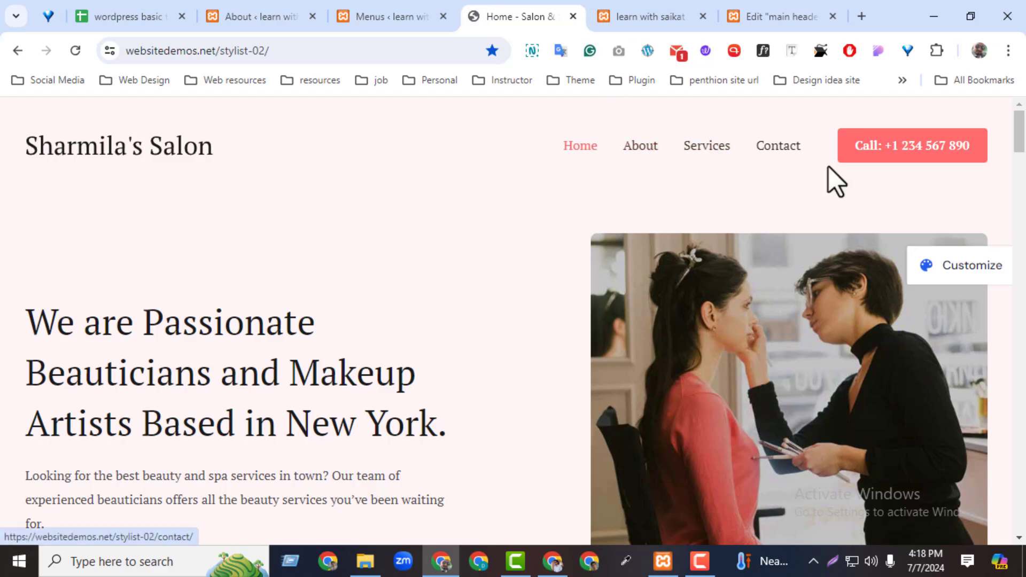
click(640, 149)
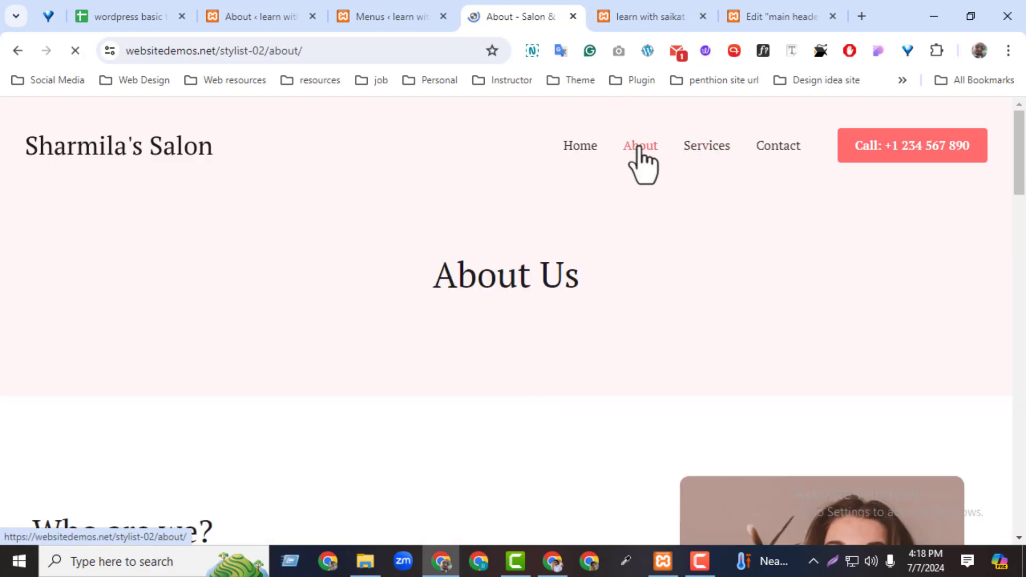
click(698, 153)
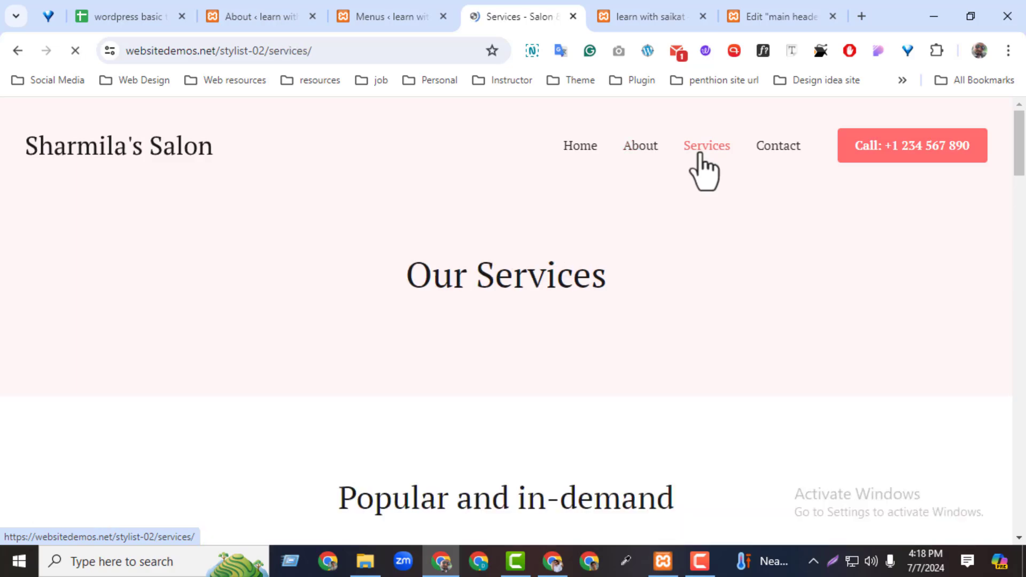
click(779, 152)
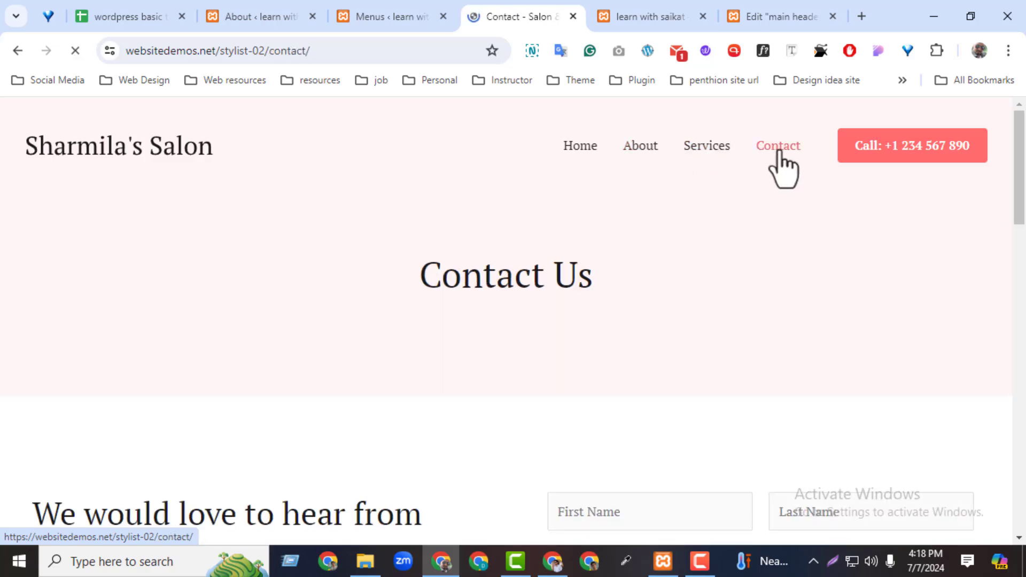
click(588, 151)
Show all pages available for the menu and open the site's Pages list in a new tab before the Menus tab.
click(367, 17)
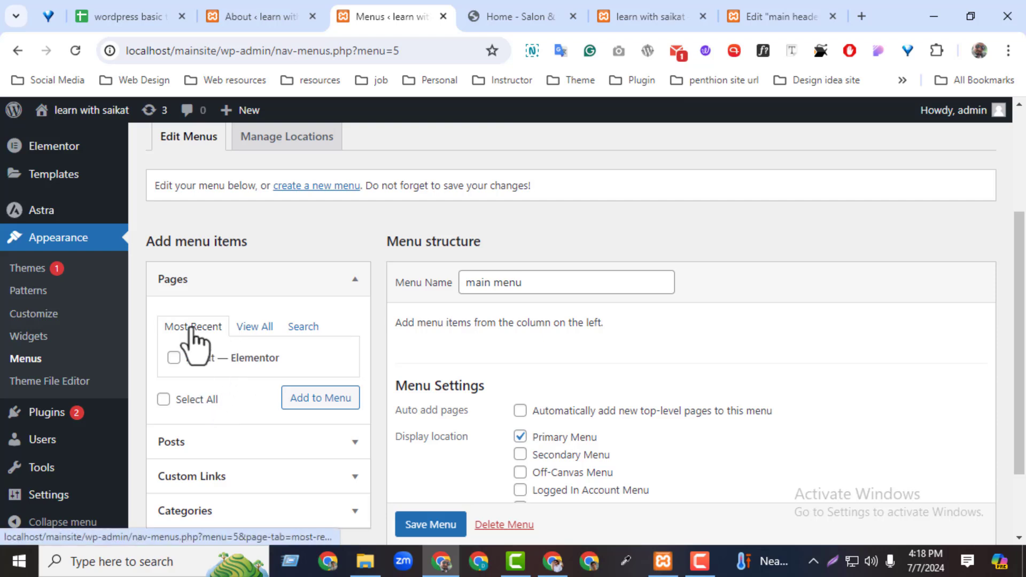
click(238, 325)
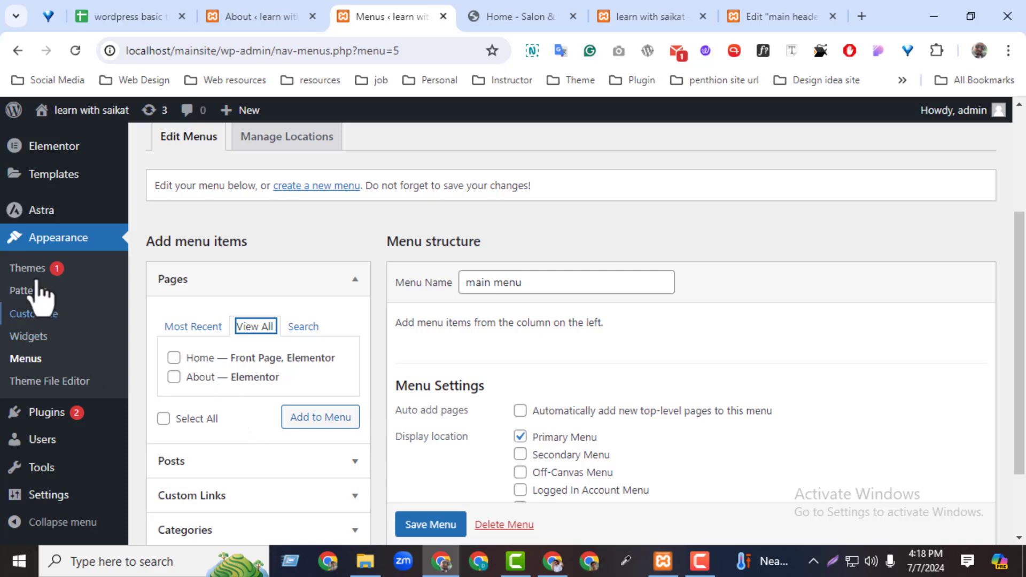
scroll(101, 254, up, 3)
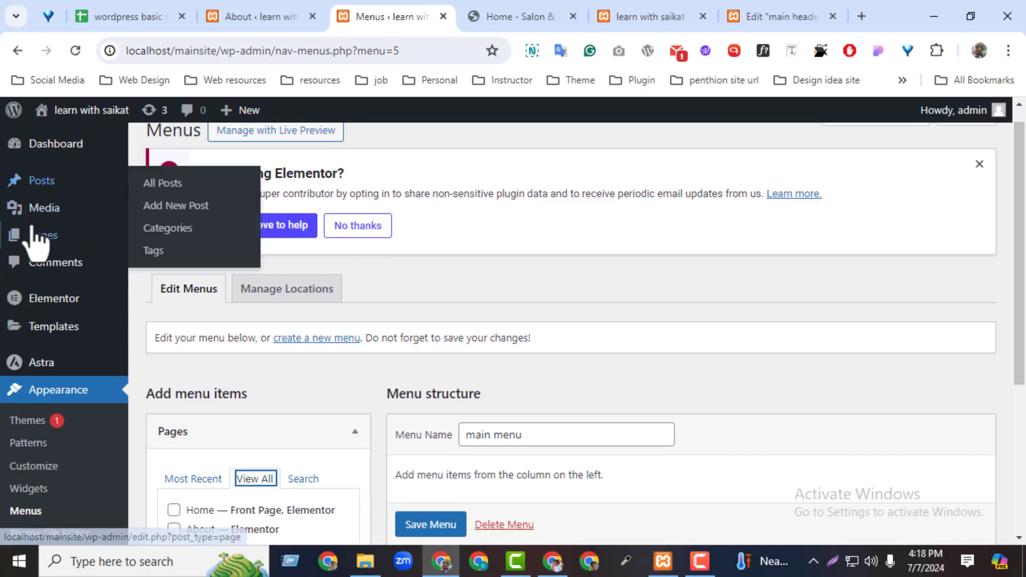
middle_click(199, 234)
drag(448, 4, 298, 11)
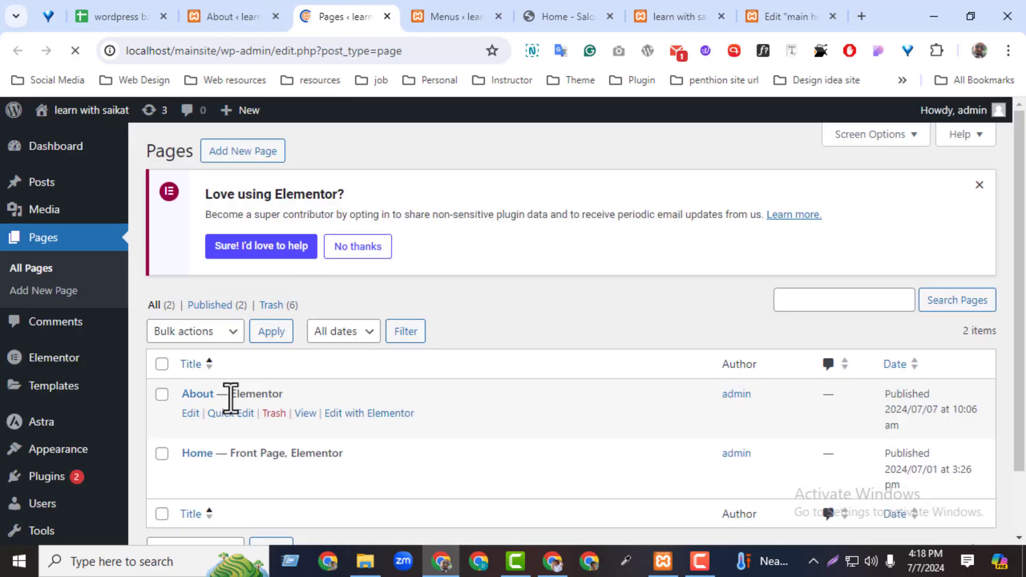
Add the Home and About pages to the main menu.
click(432, 18)
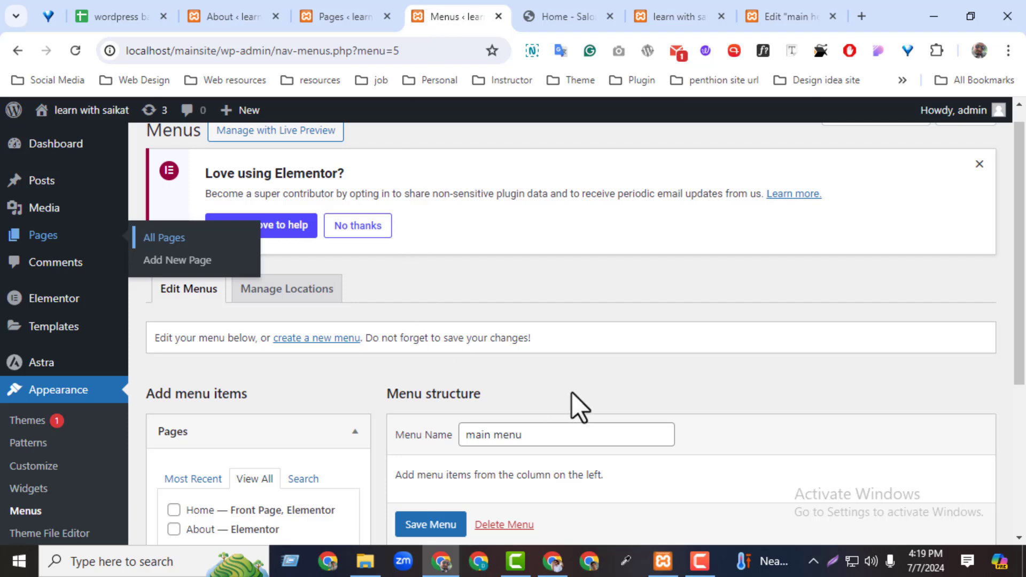
scroll(1001, 355, down, 3)
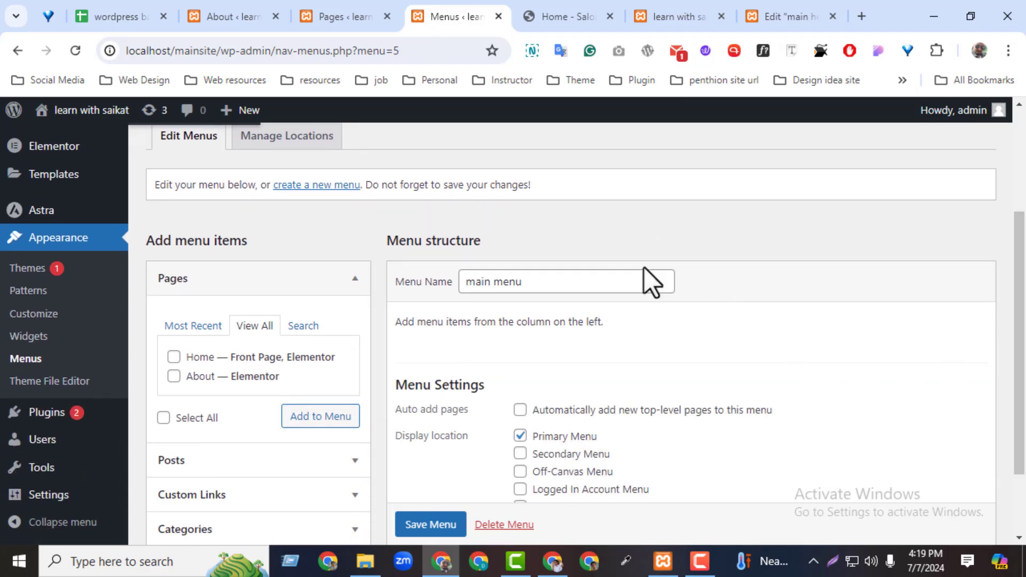
click(174, 357)
click(174, 376)
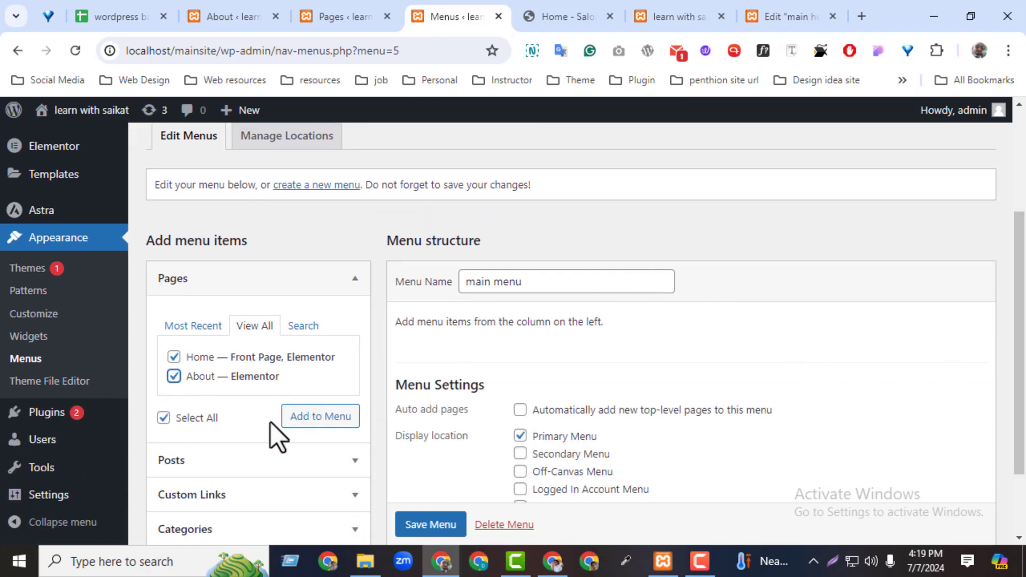
click(293, 419)
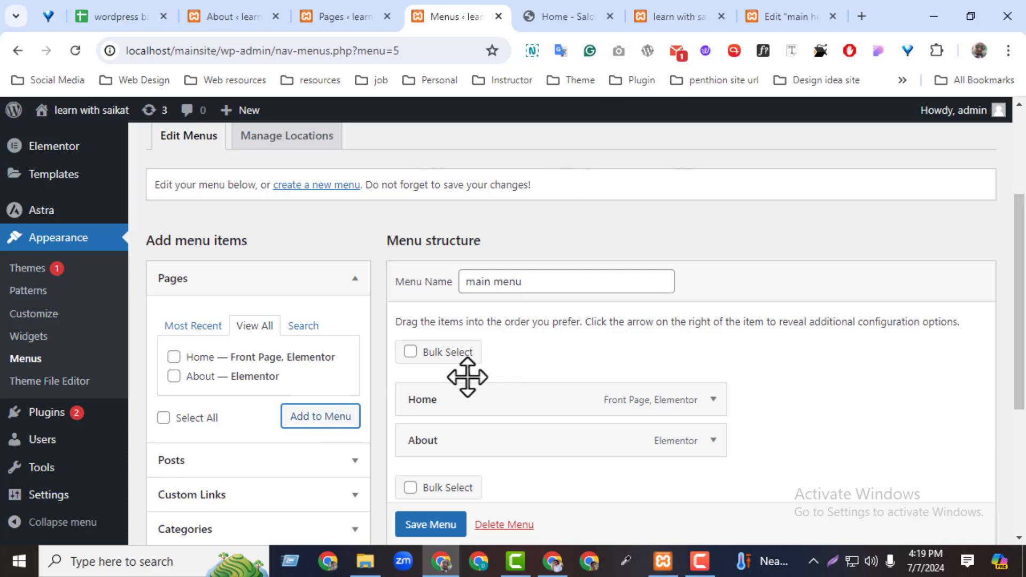
Check the demo site's navigation and the local Pages list, then add a custom link named Service with URL # to the main menu.
click(599, 16)
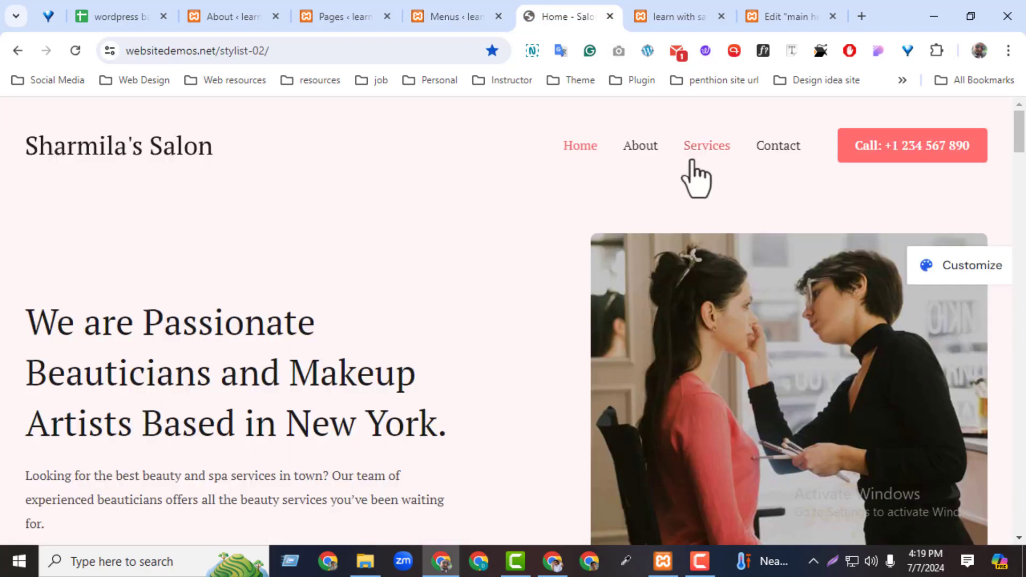
click(332, 17)
mouse_move(110, 389)
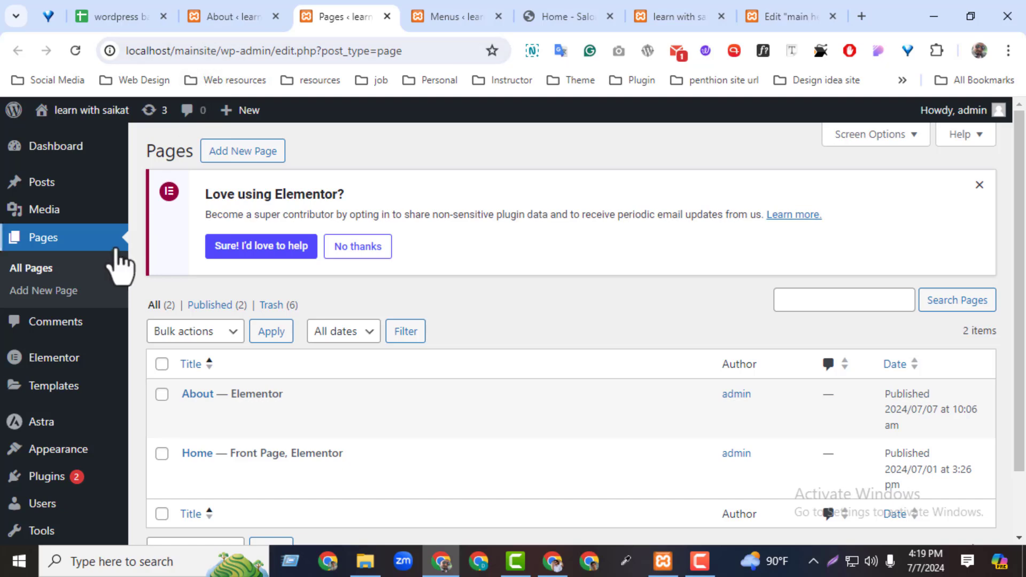
click(219, 16)
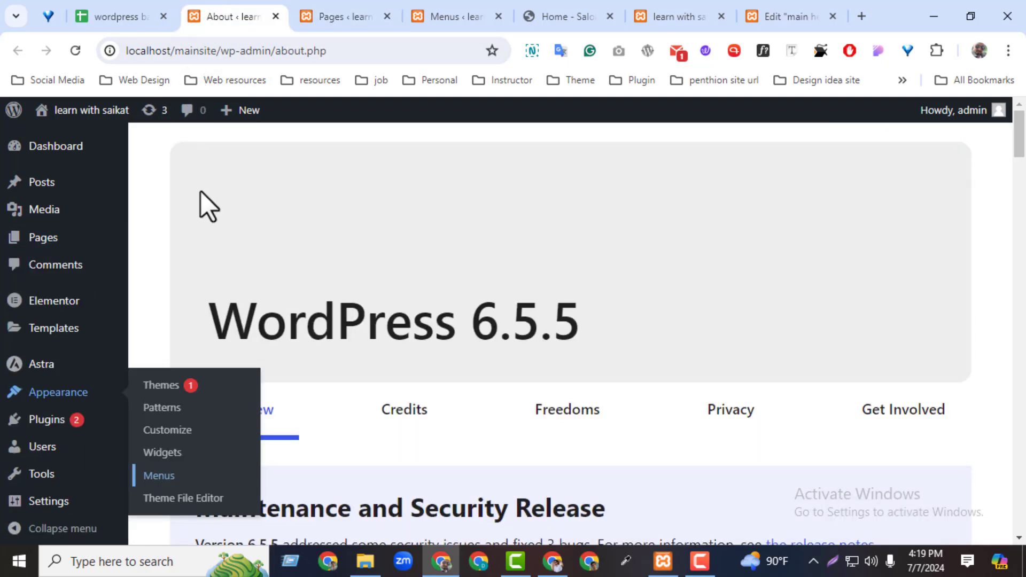
click(459, 13)
scroll(831, 377, down, 3)
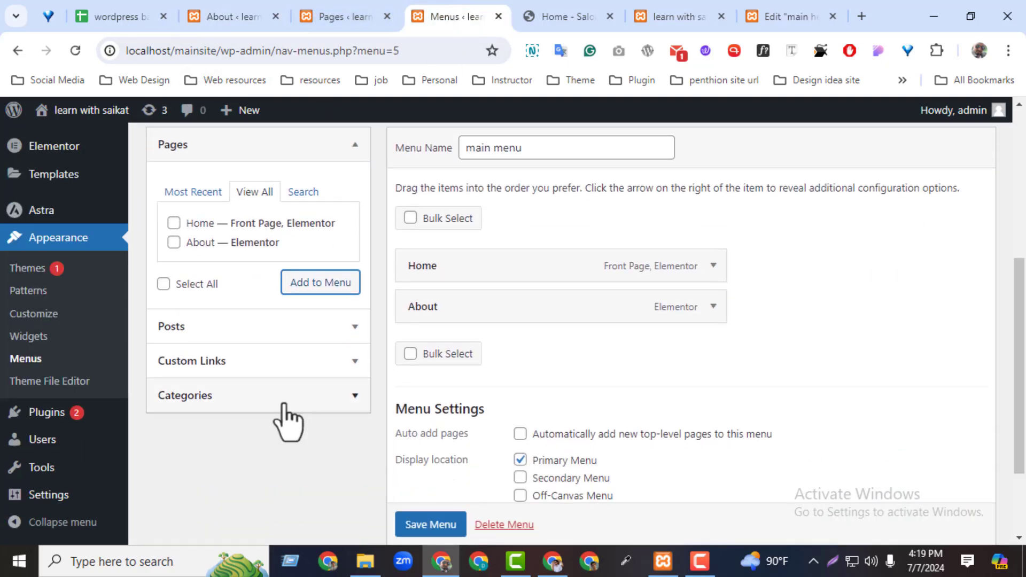
click(251, 363)
click(251, 267)
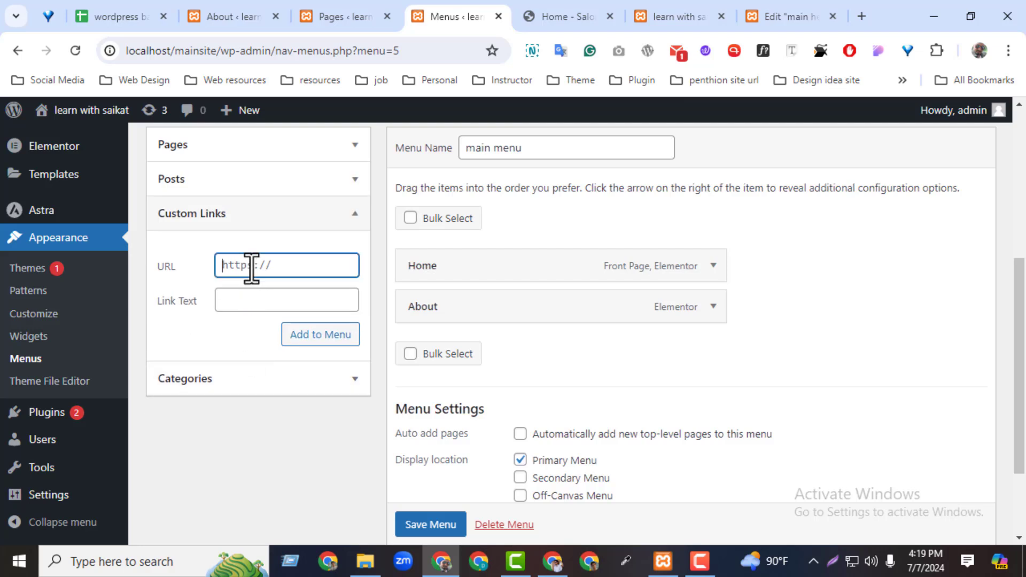
click(264, 301)
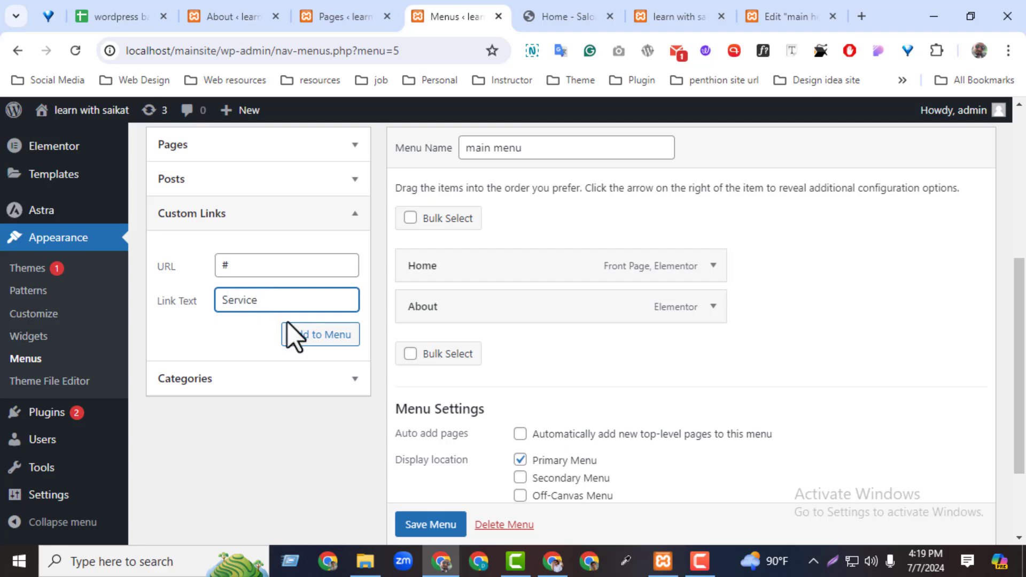
click(296, 338)
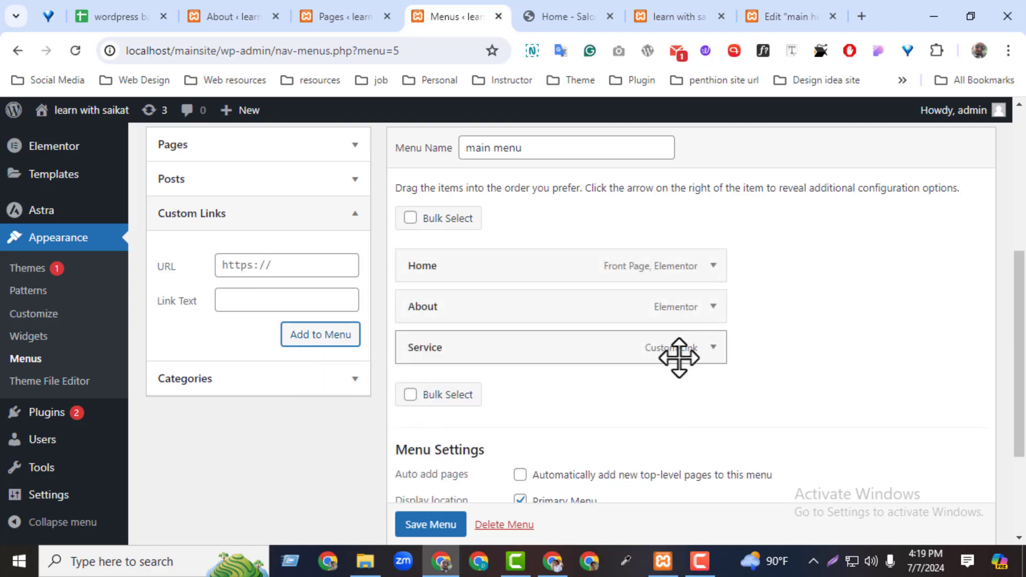
Expand the Service menu item at its URL, then publish a new page titled "service" from a separate tab and view it.
click(712, 348)
click(415, 404)
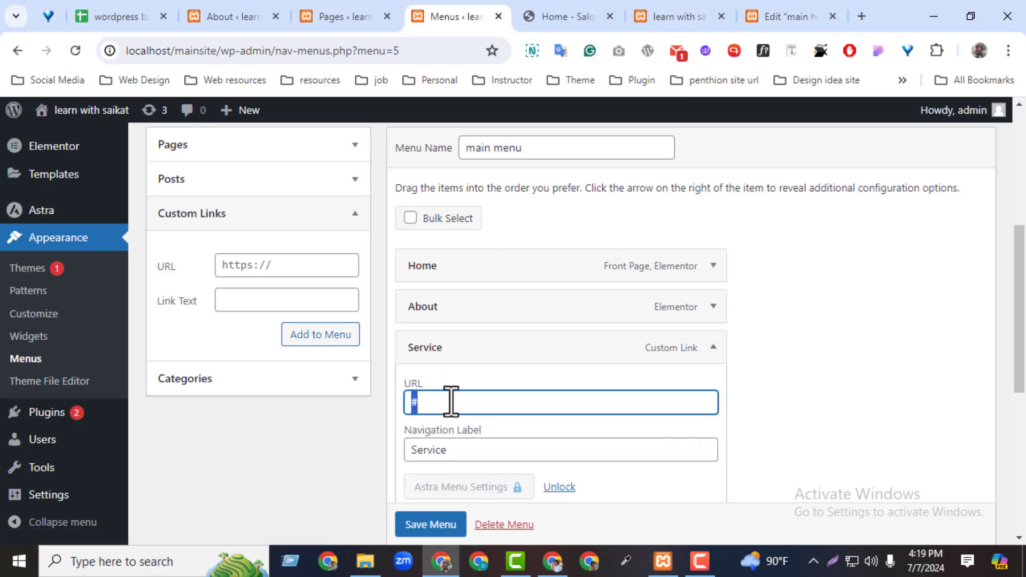
click(335, 11)
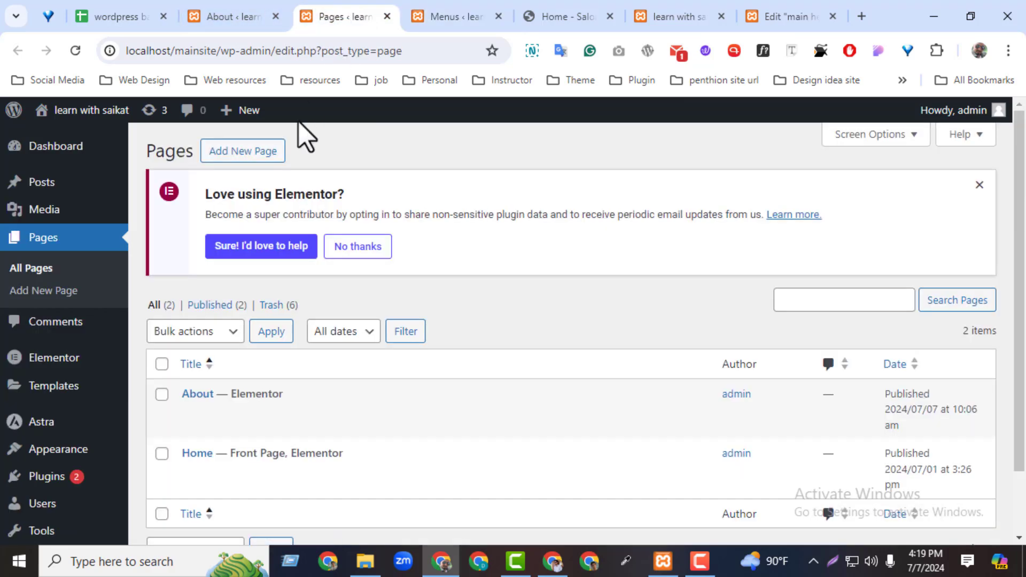
middle_click(273, 151)
click(411, 15)
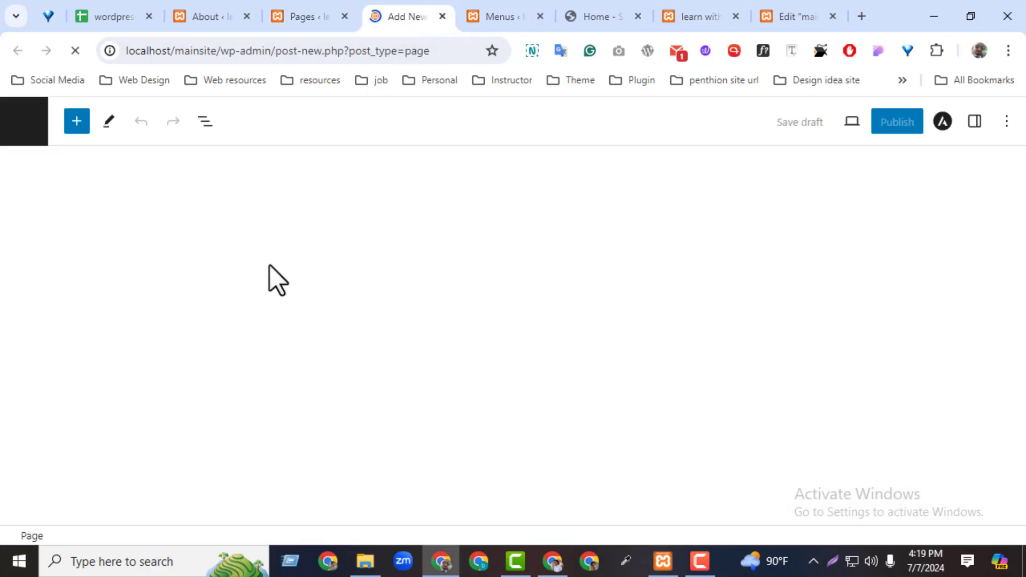
text(service)
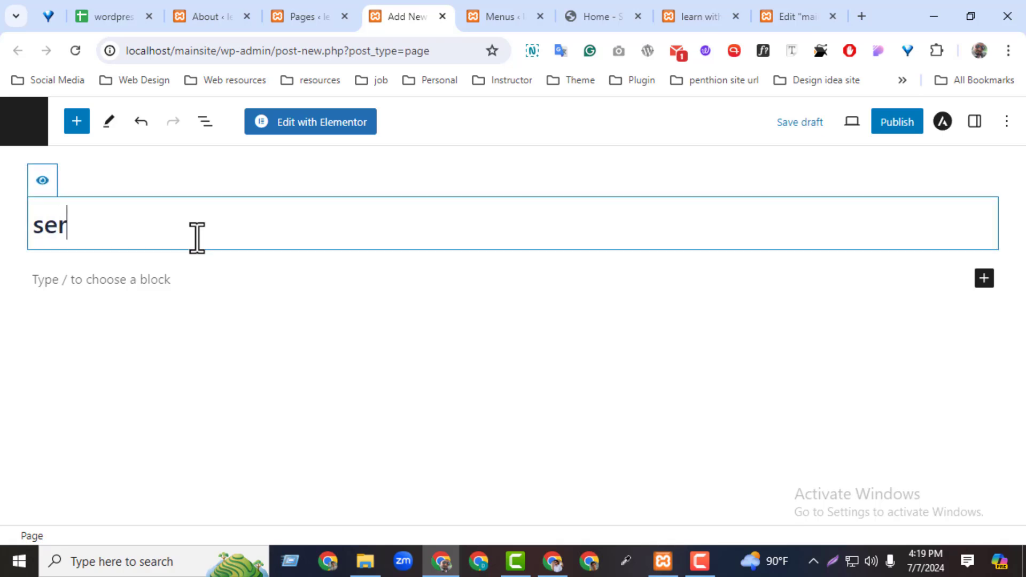
click(906, 117)
click(890, 126)
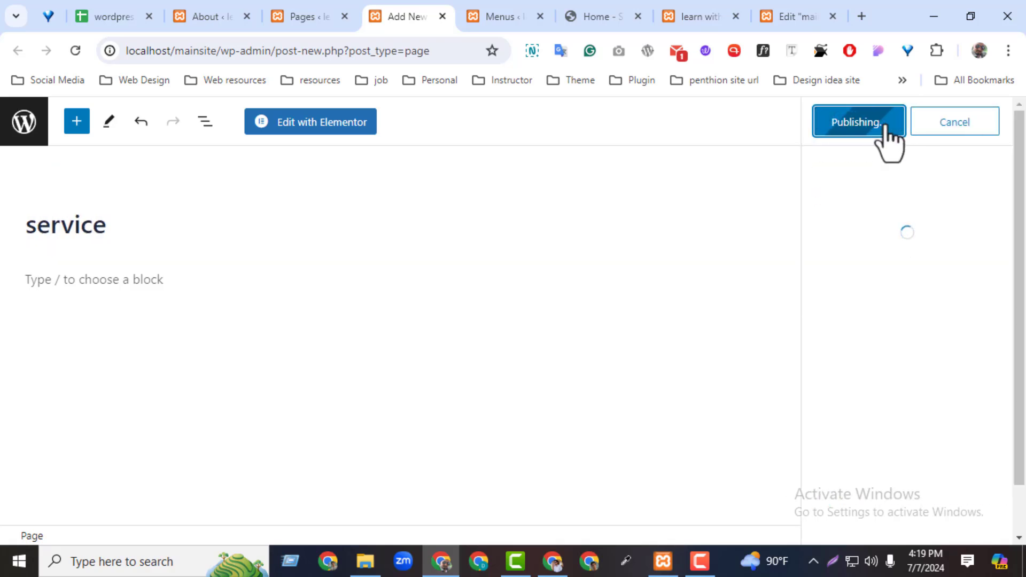
click(130, 491)
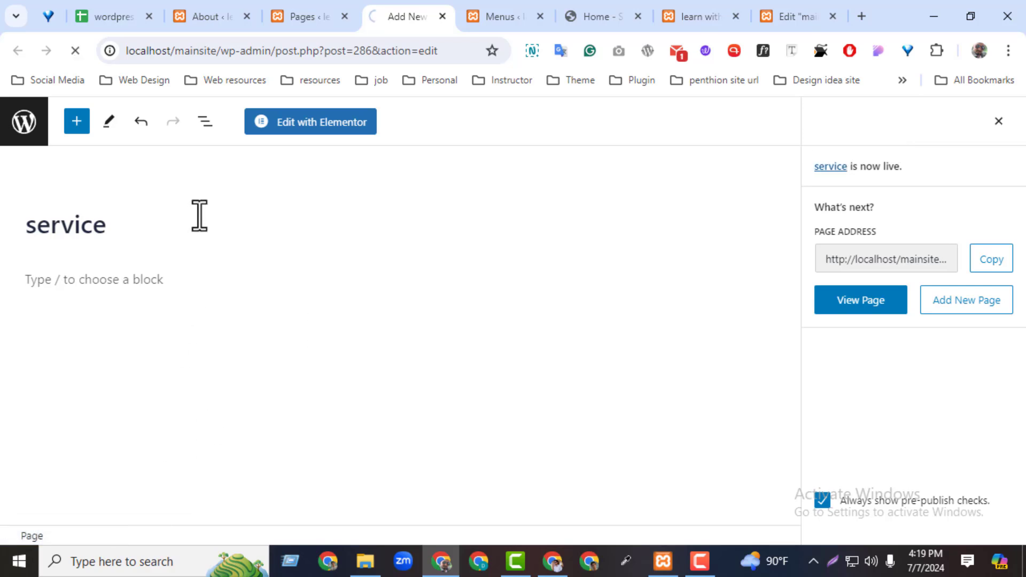
click(173, 53)
key(ctrl+c)
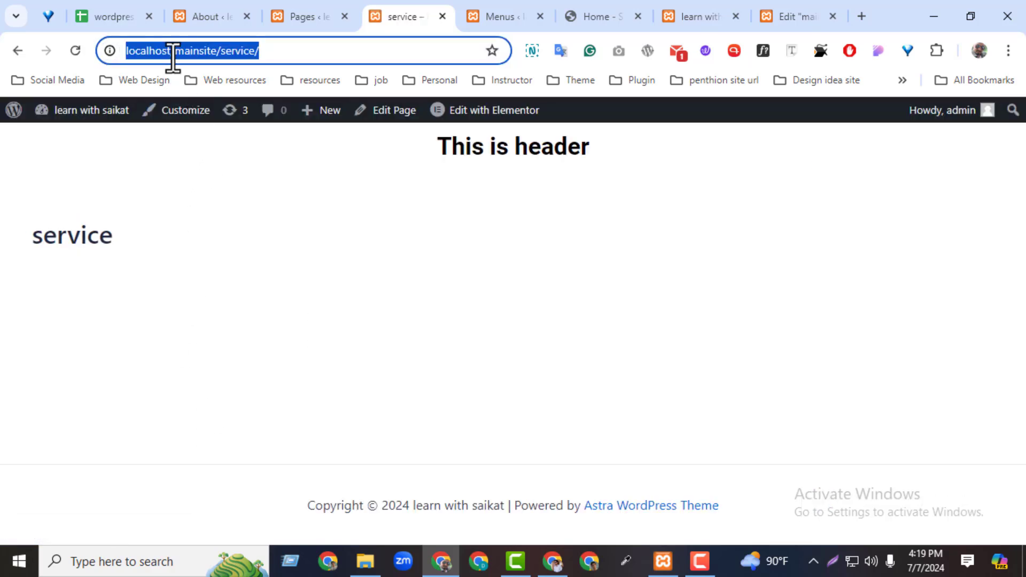
click(492, 18)
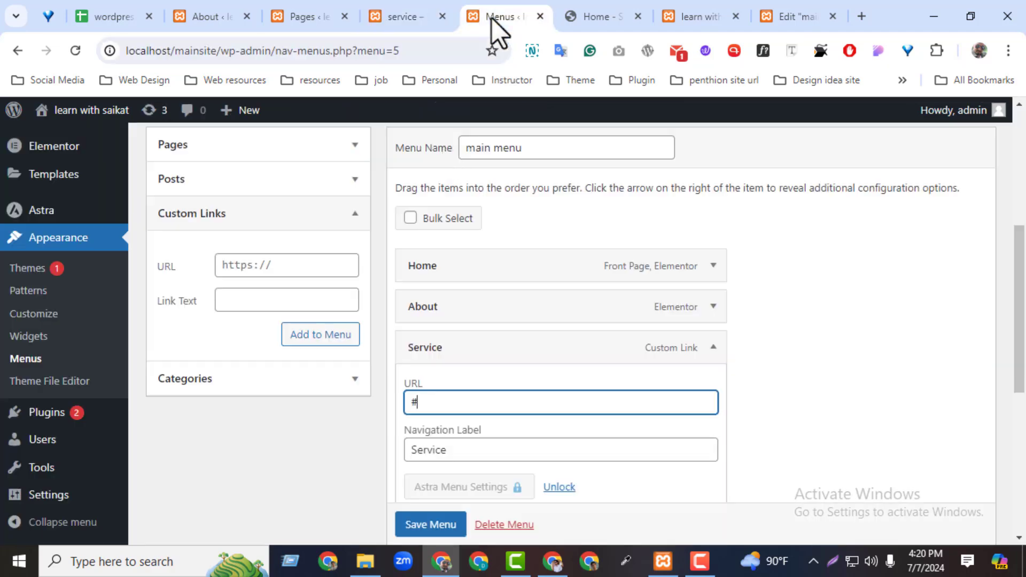
key(ctrl+v)
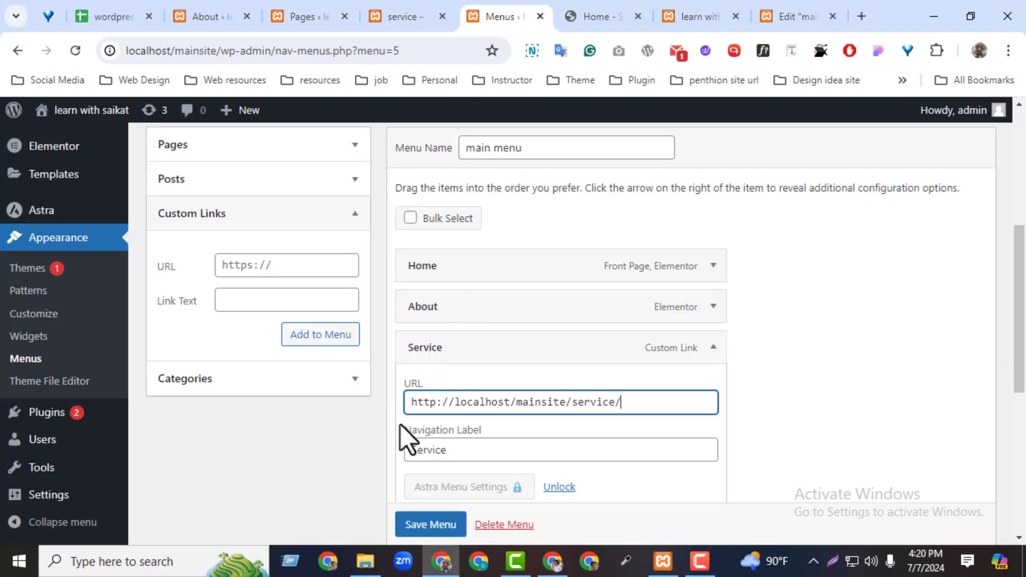
click(450, 526)
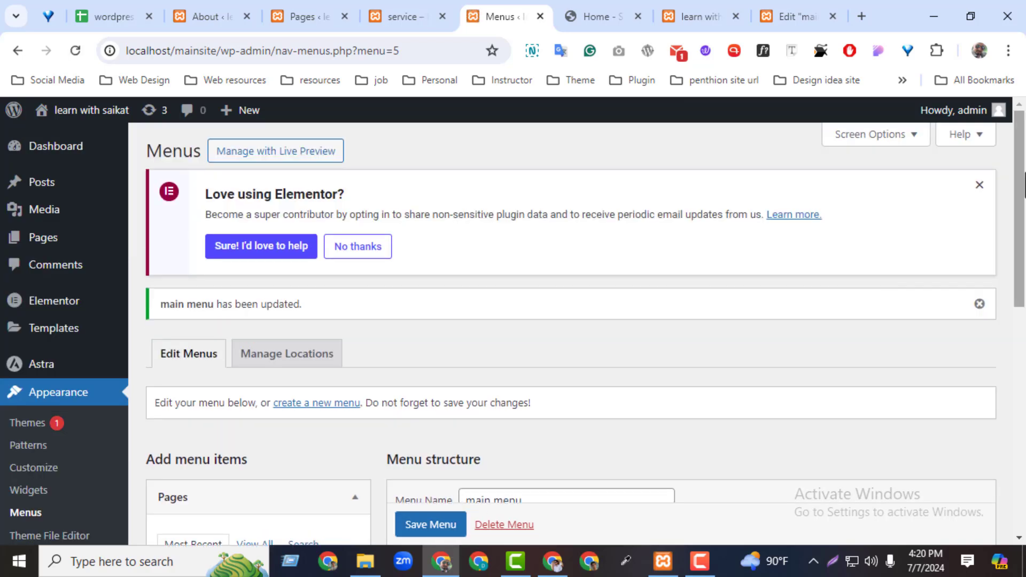
Examine the details of the Home, About and Service menu items, including the URL of the Service custom link.
scroll(714, 364, down, 5)
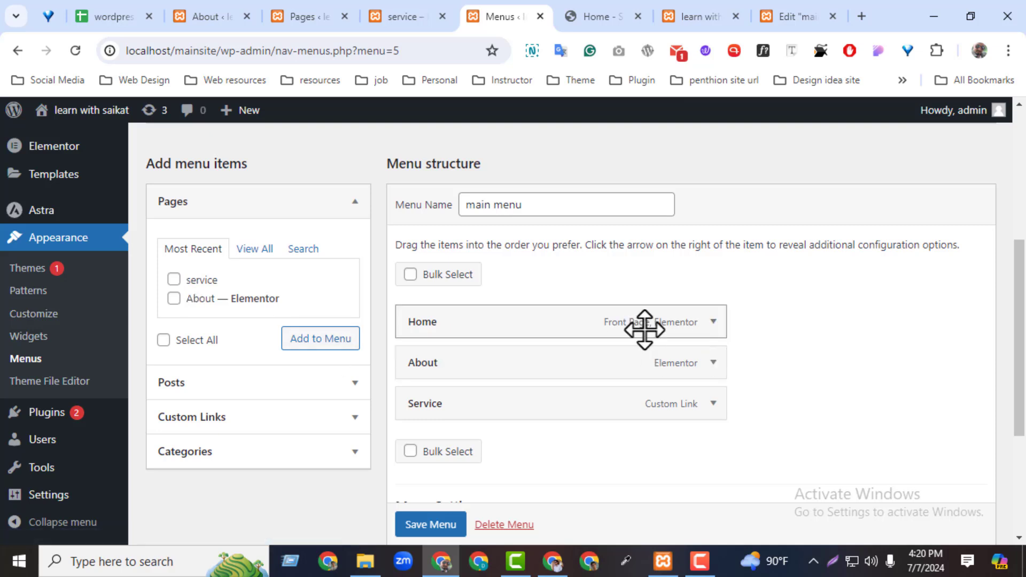
click(713, 323)
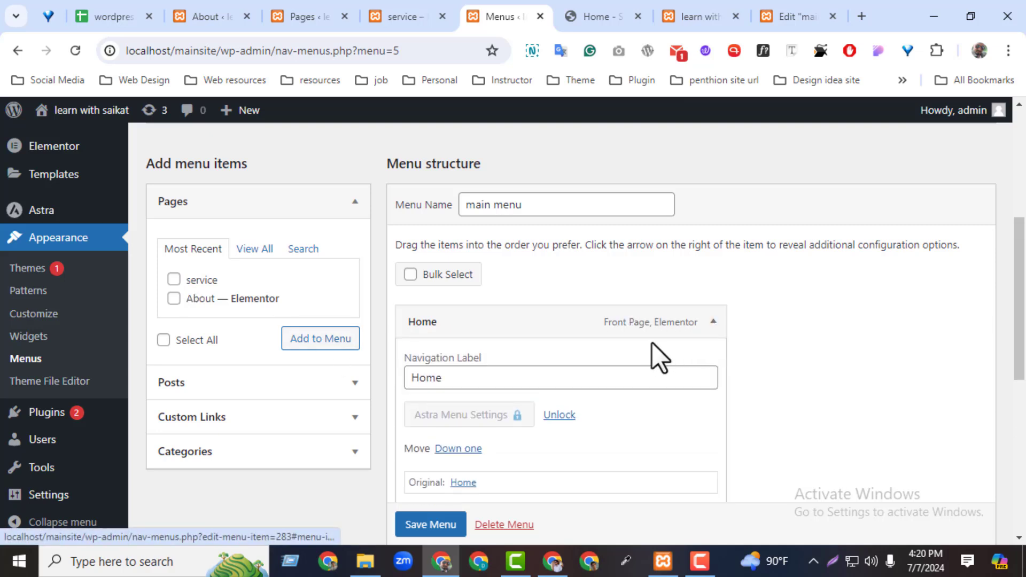
click(713, 322)
click(714, 363)
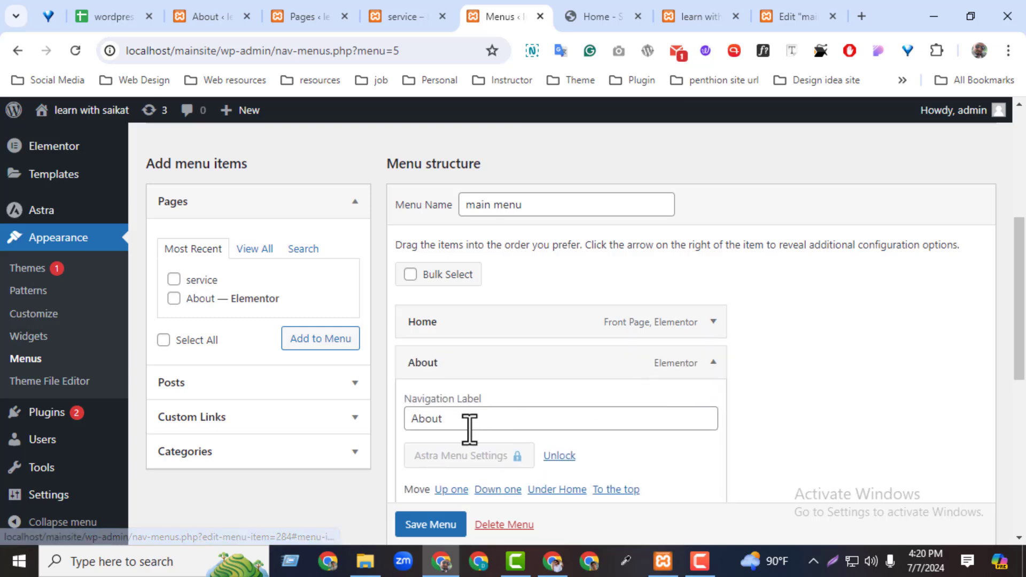
click(713, 363)
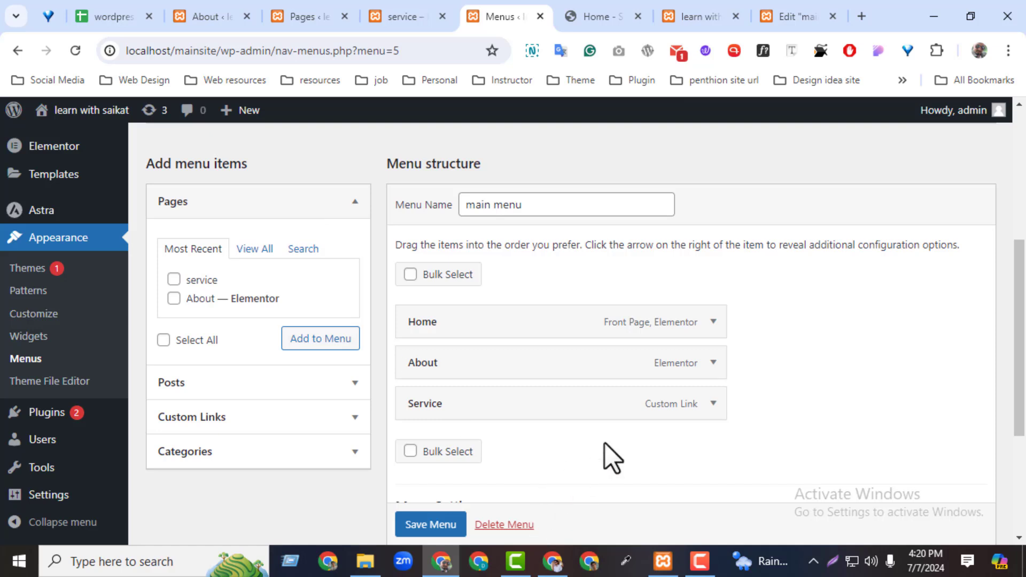
click(712, 407)
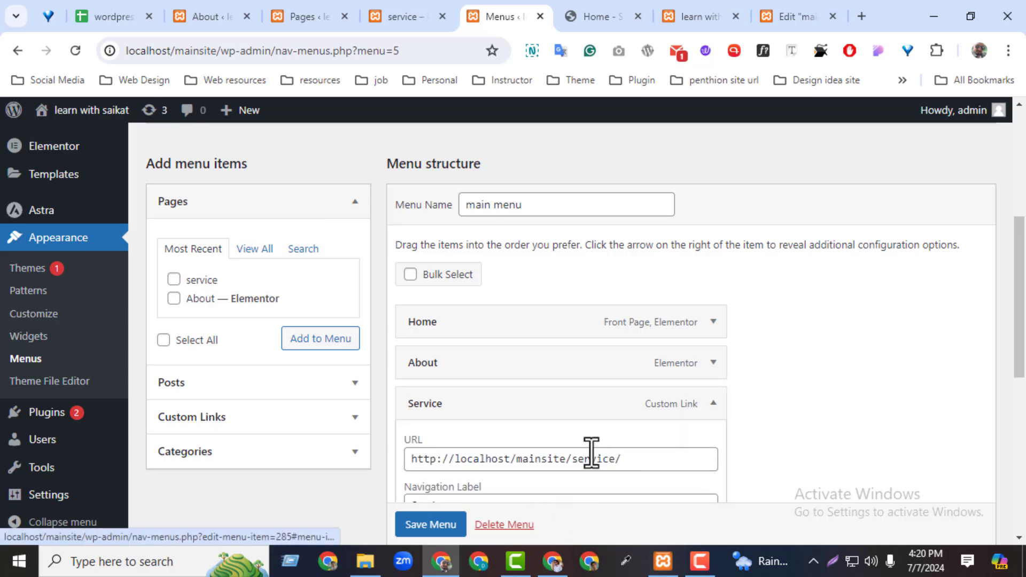
drag(637, 458, 409, 459)
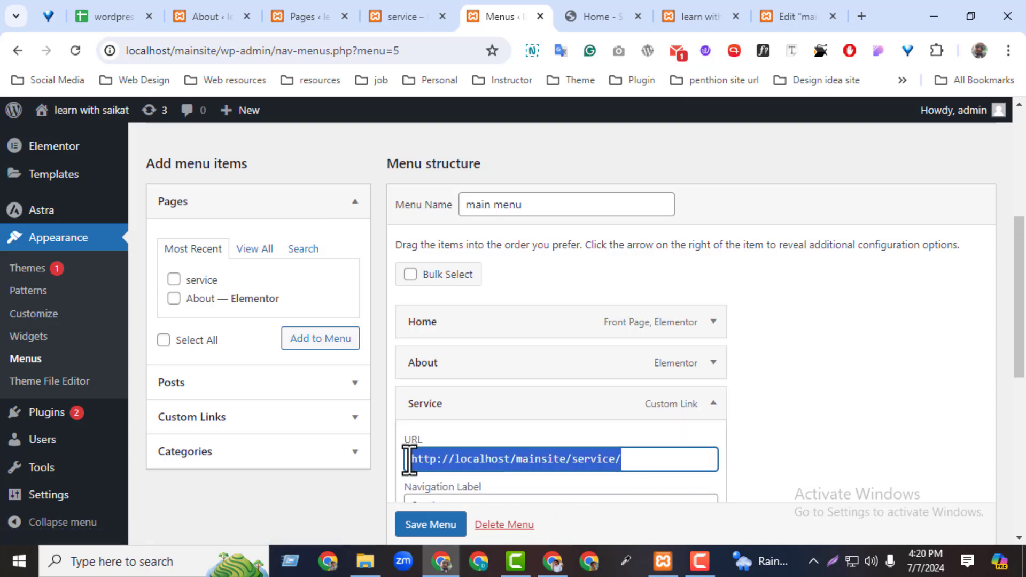
click(801, 400)
Create a new page titled "Contact" from the Pages list and publish it.
click(329, 17)
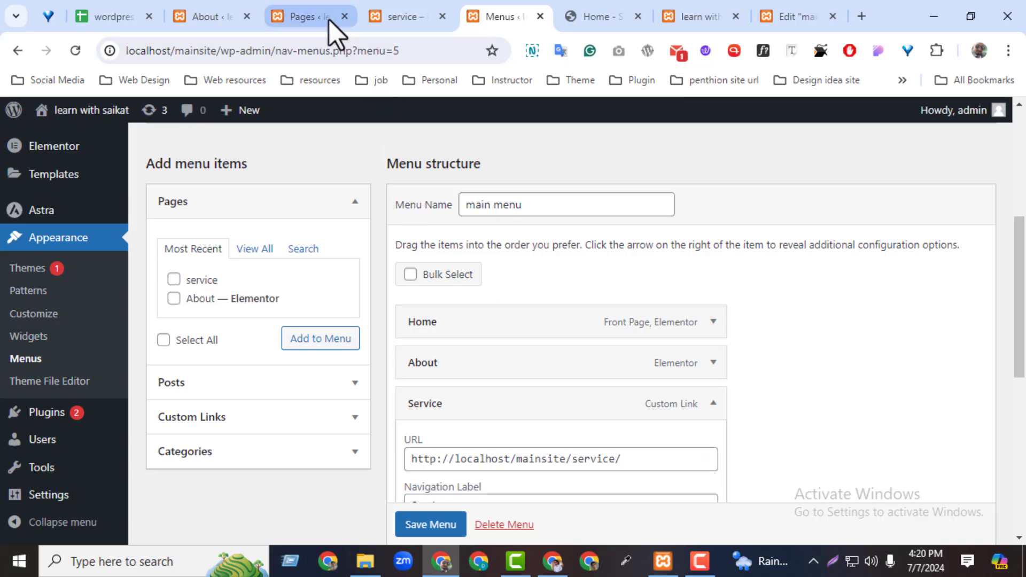
click(226, 149)
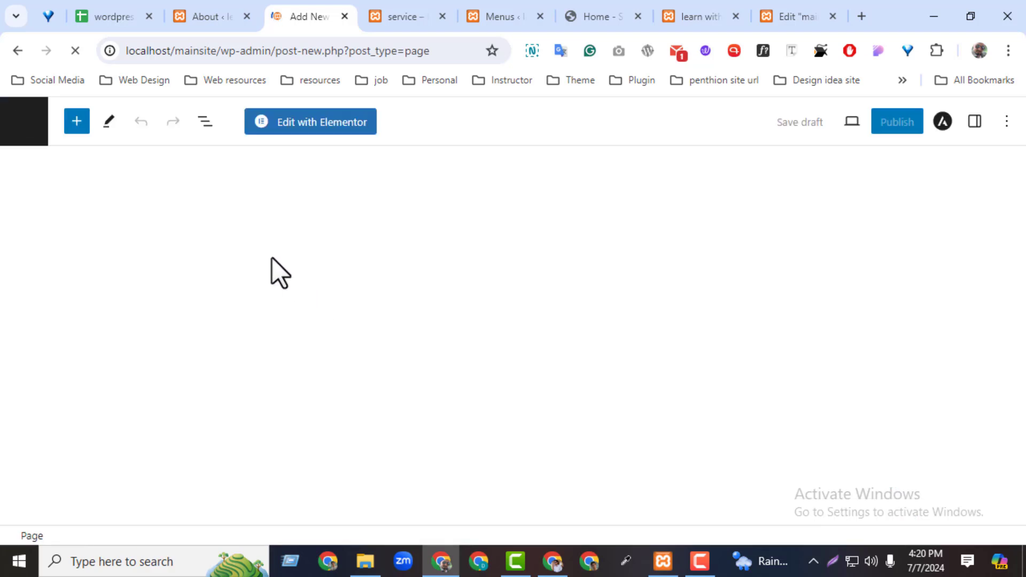
text(Contact)
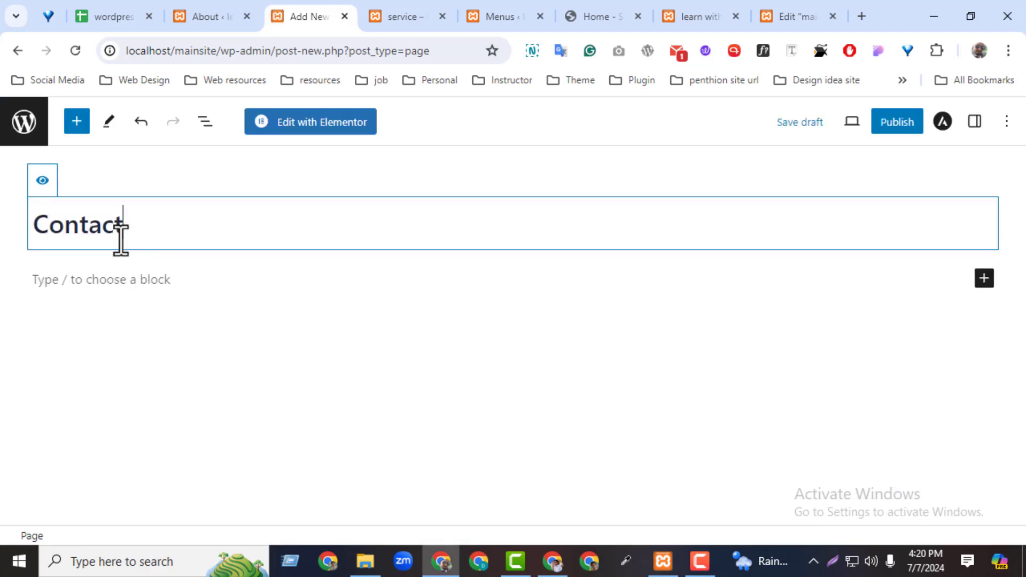
click(901, 128)
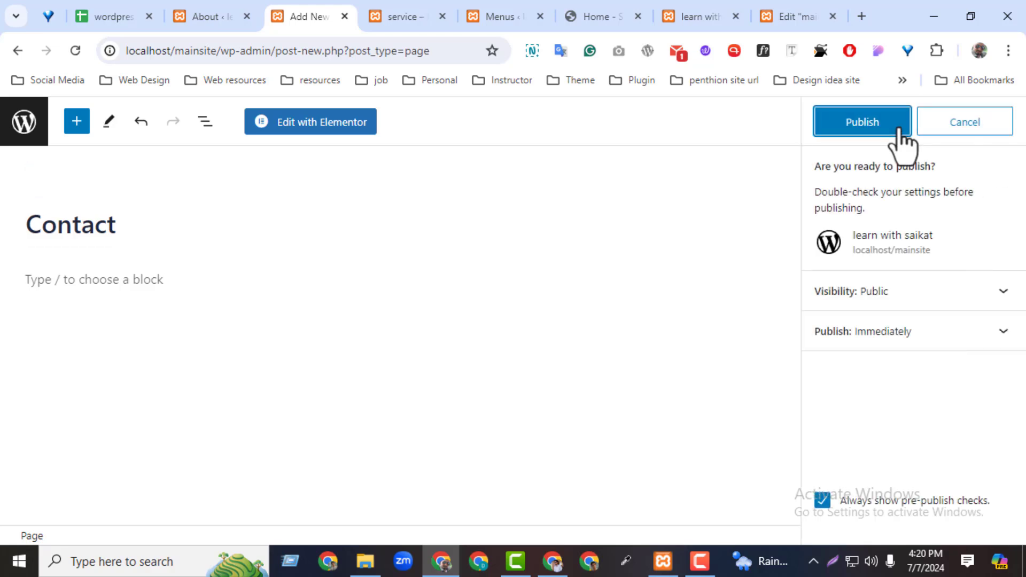
click(901, 131)
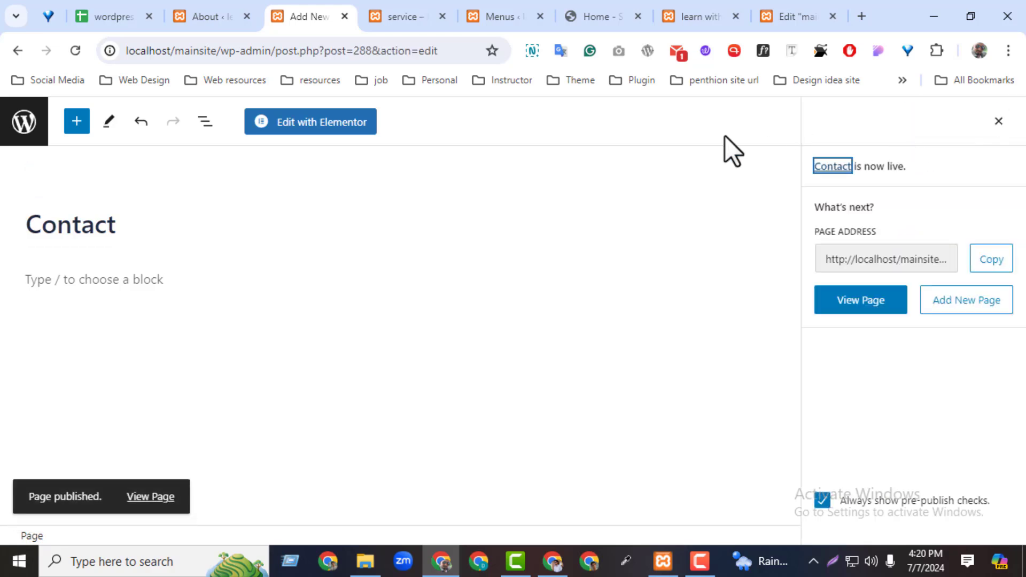
Reload the Menus page and add the Contact page to the main menu from the list of all pages.
click(489, 21)
click(82, 52)
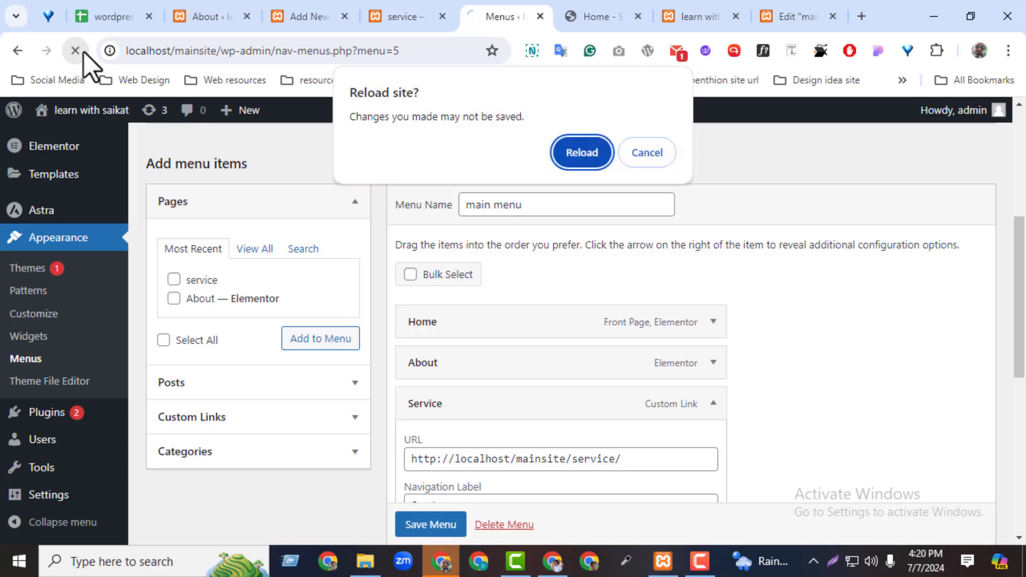
click(647, 153)
click(445, 524)
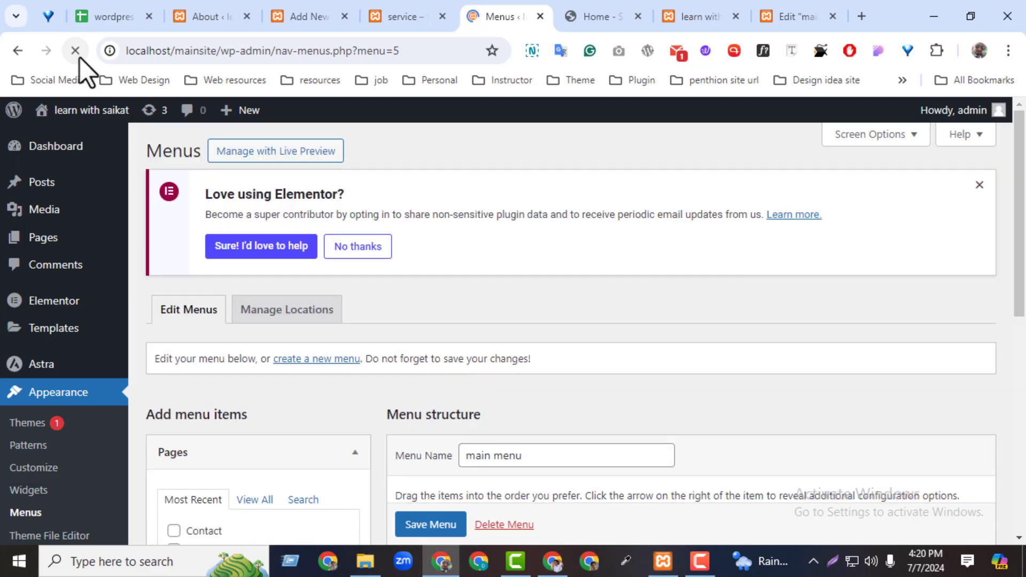
drag(1023, 257, 1008, 363)
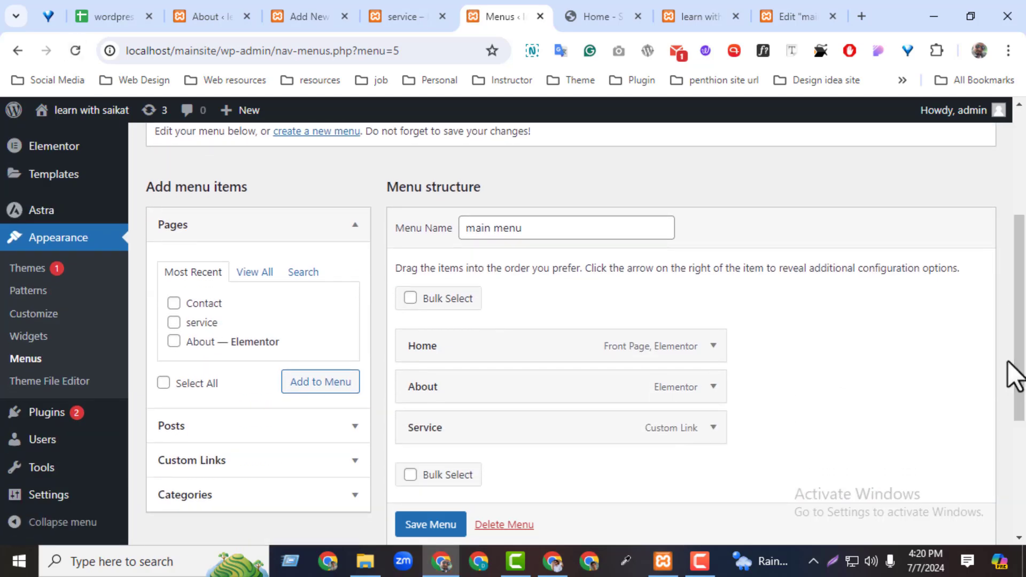
click(247, 276)
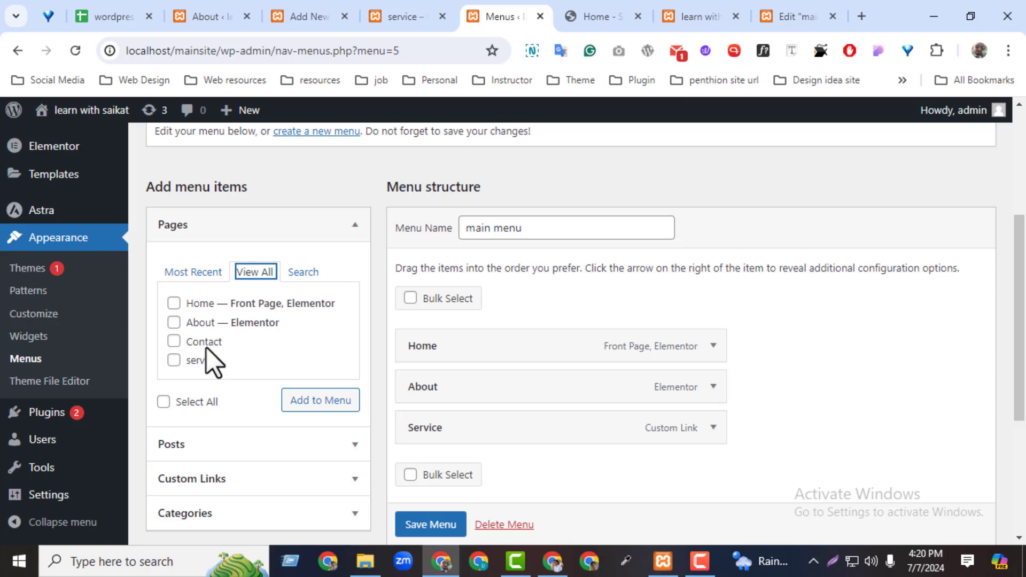
click(321, 404)
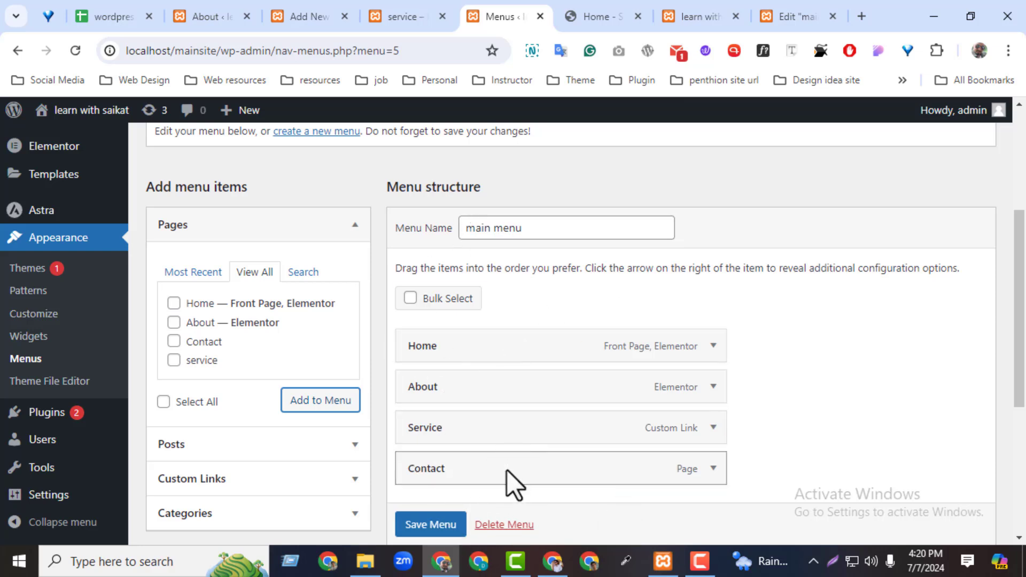
Reorder the main menu by moving the About item below Service.
drag(447, 458, 471, 472)
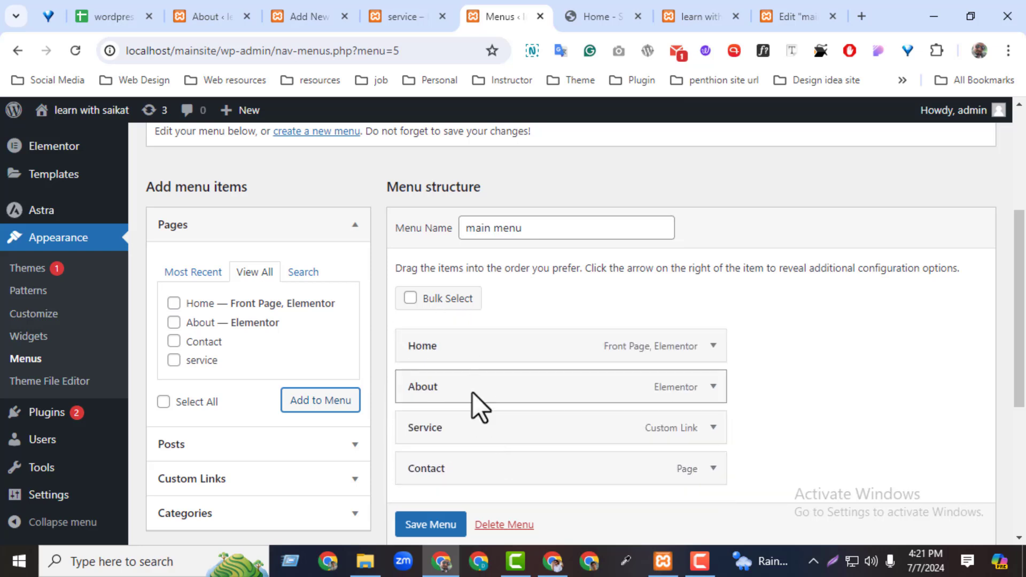
drag(469, 398, 476, 427)
drag(467, 357, 506, 355)
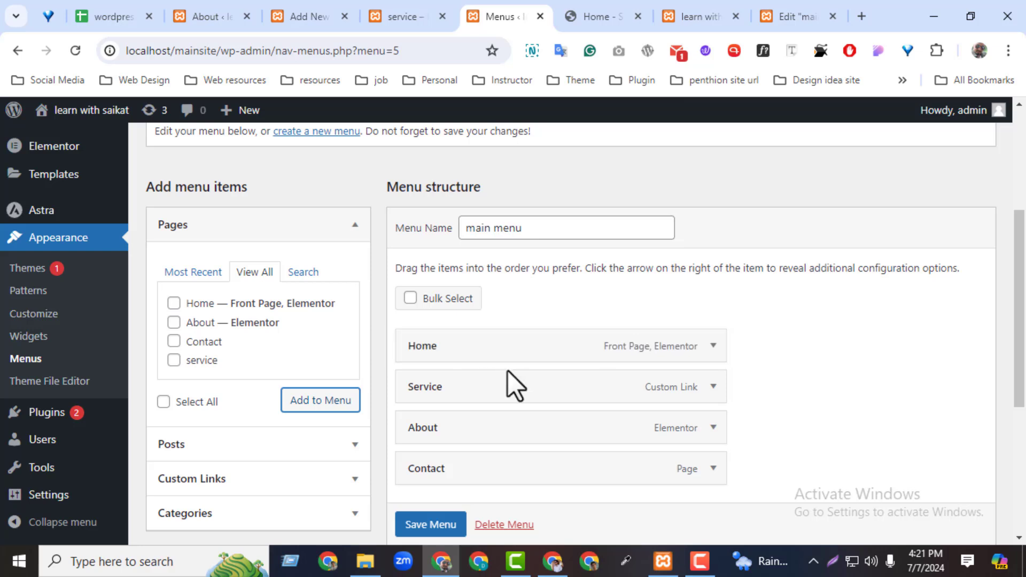
Move the About item above Service in the main menu and save the menu.
drag(479, 428, 483, 393)
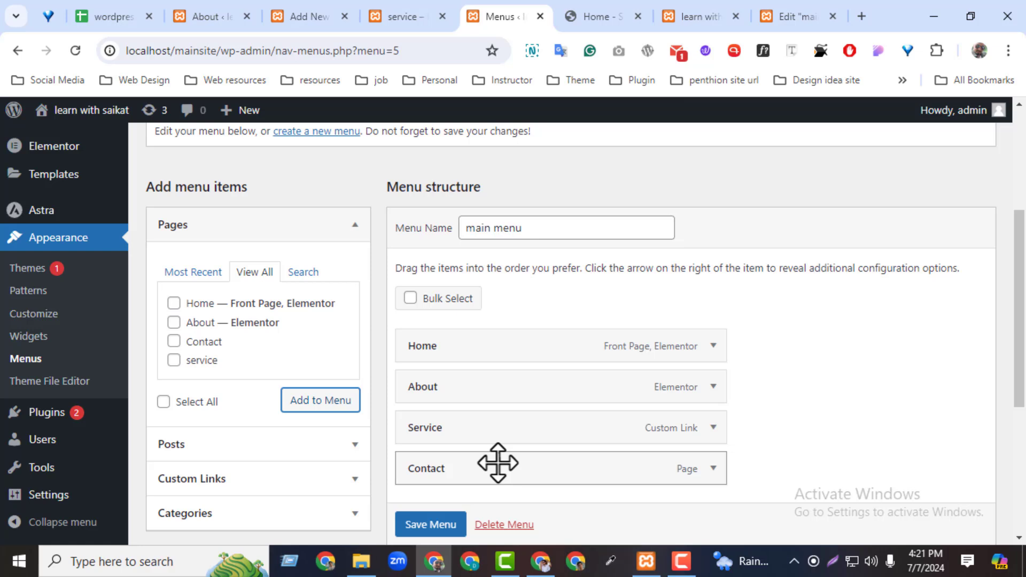
scroll(1018, 310, down, 2)
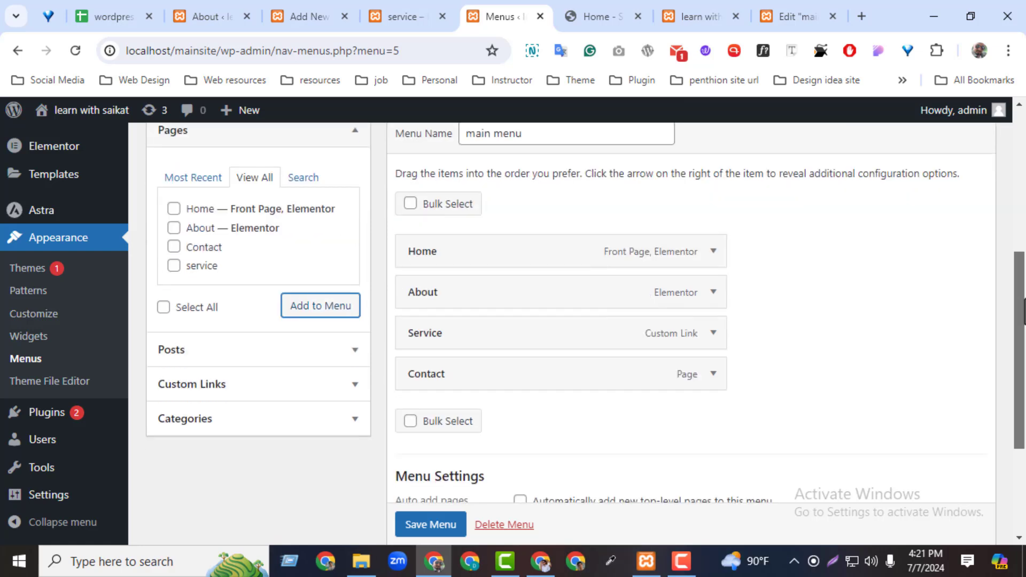
scroll(1010, 427, down, 3)
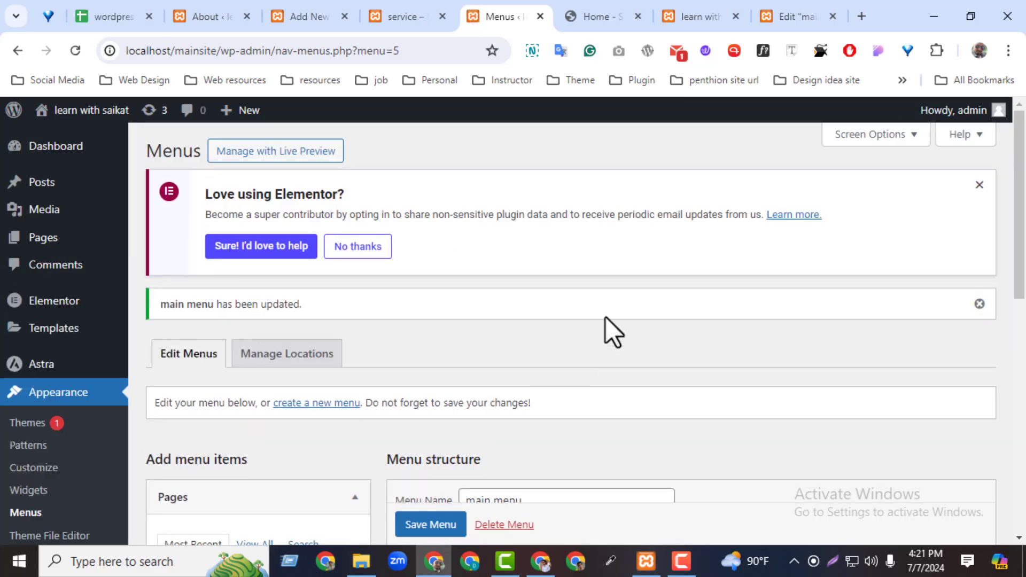
Delete the section containing the "This is header" heading from the Elementor header template and update the template.
click(770, 17)
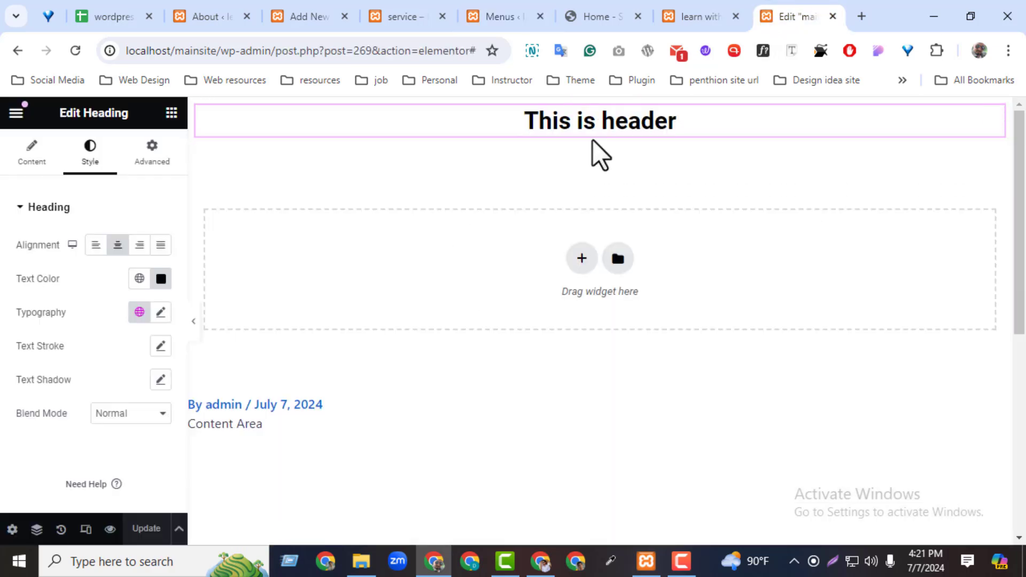
click(615, 105)
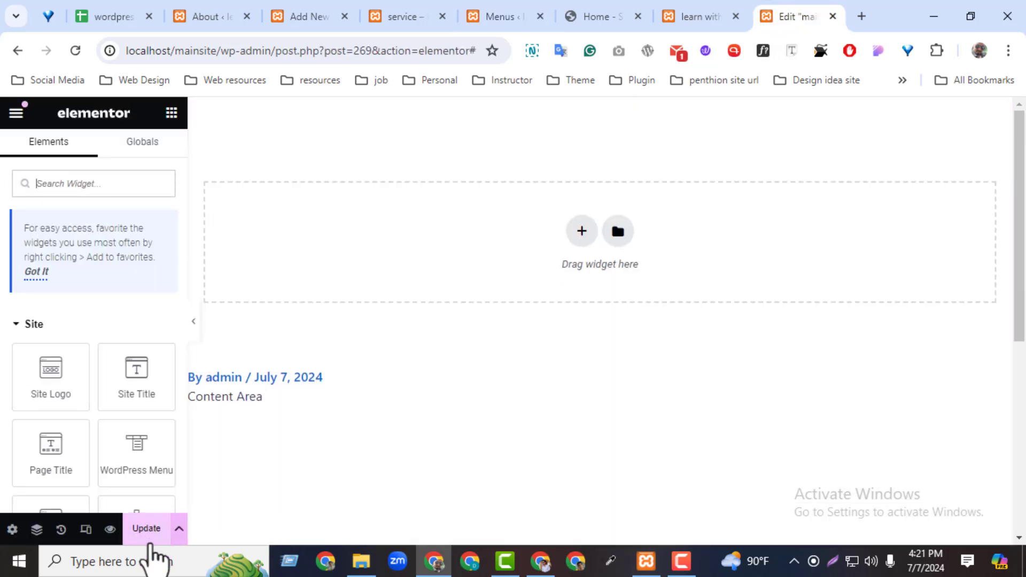
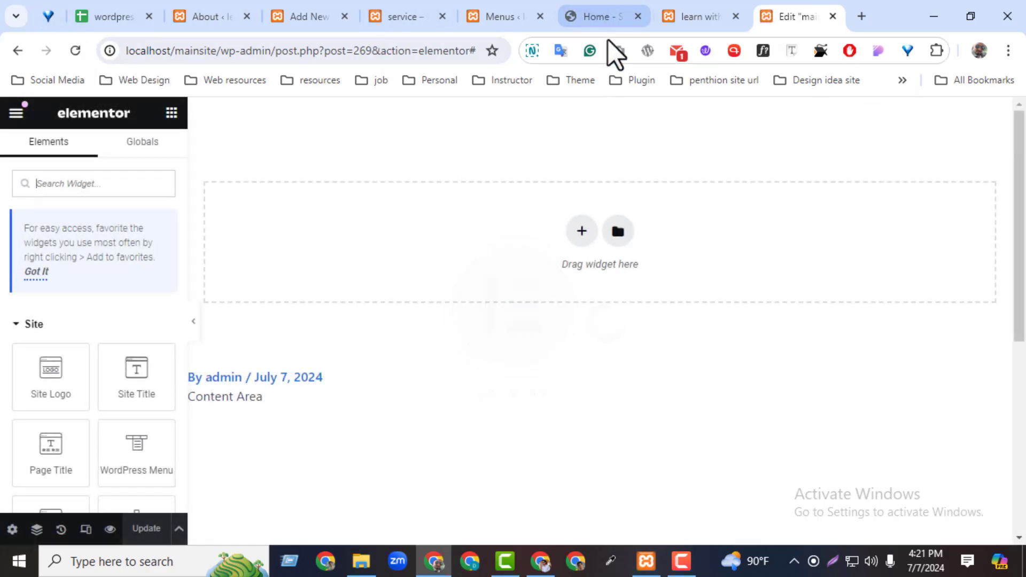
Check the demo salon site's header layout and add a section with three equal columns to the header template.
drag(592, 16, 634, 21)
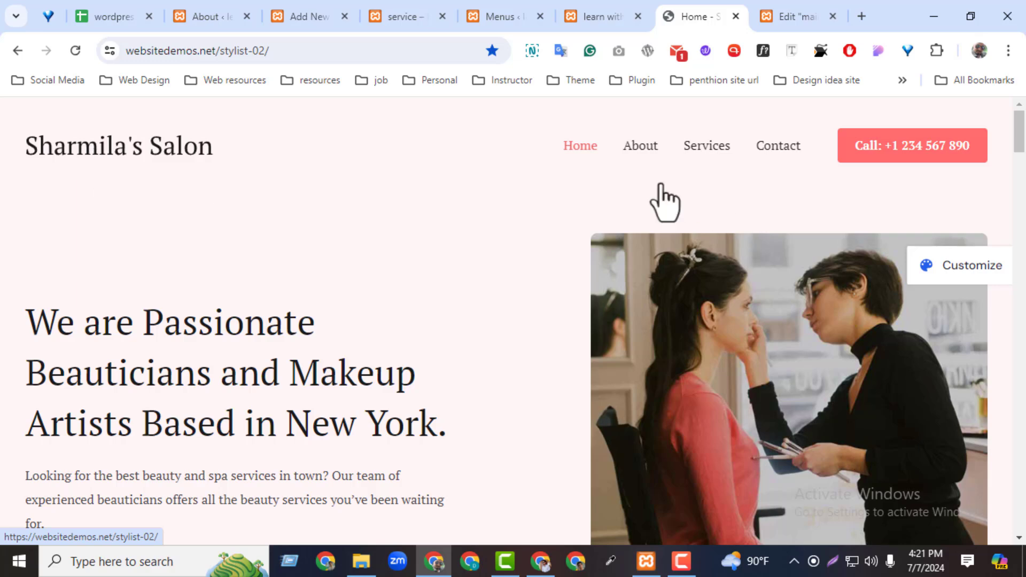
click(782, 17)
click(582, 231)
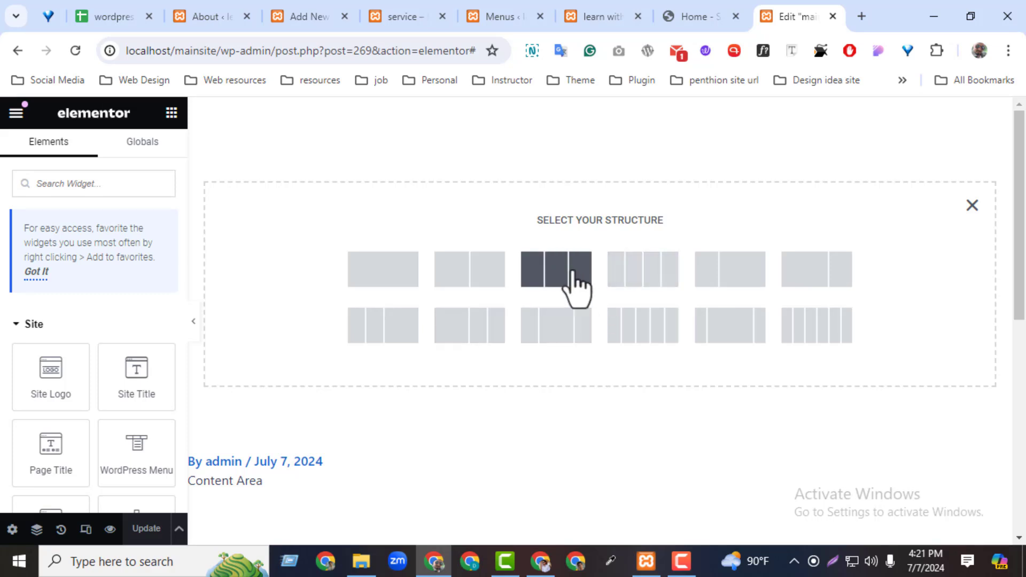
click(576, 284)
Set the first column's width to 20% and the third column's width to 25%.
click(197, 107)
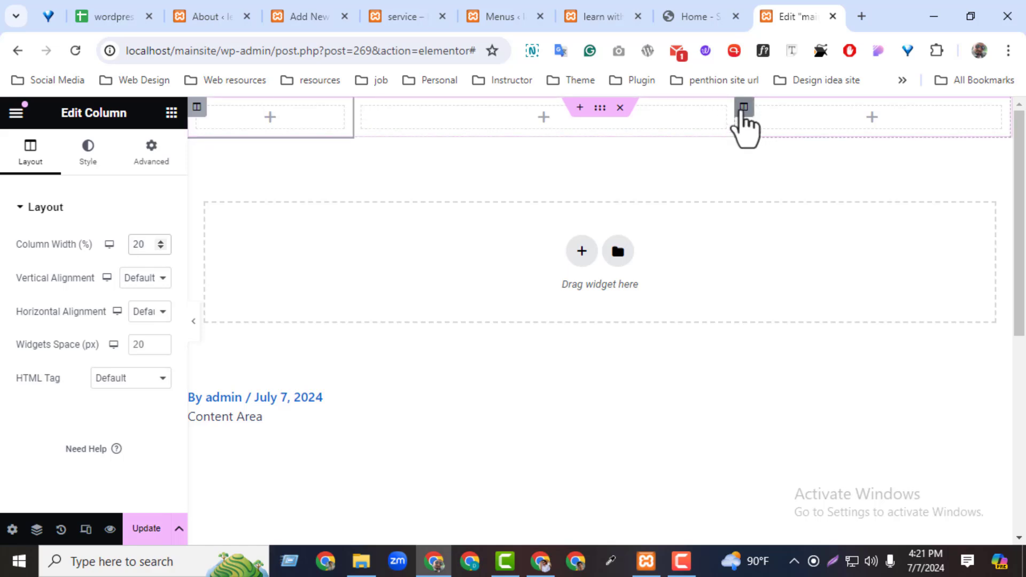
click(743, 108)
text(30)
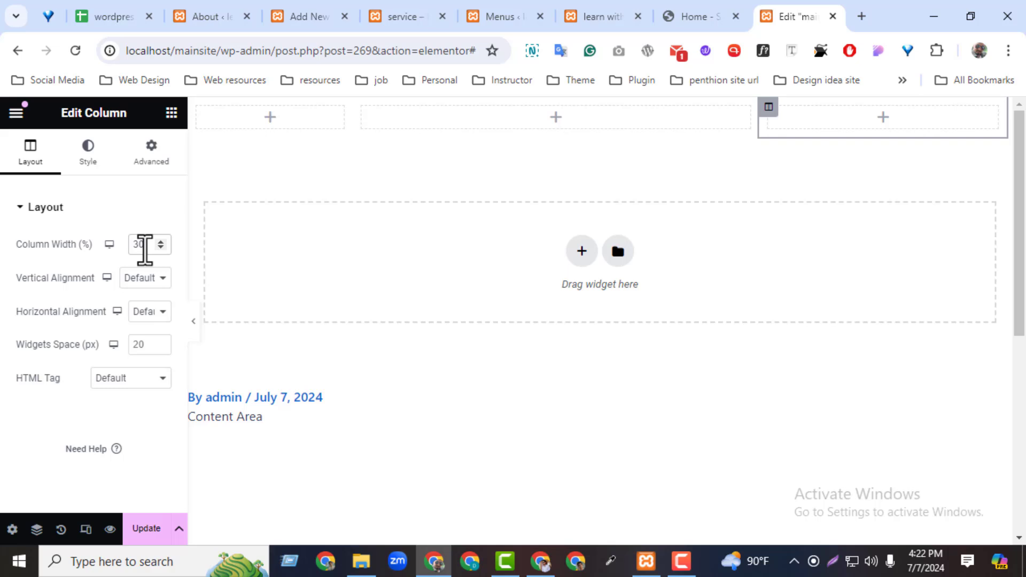
drag(144, 250, 132, 250)
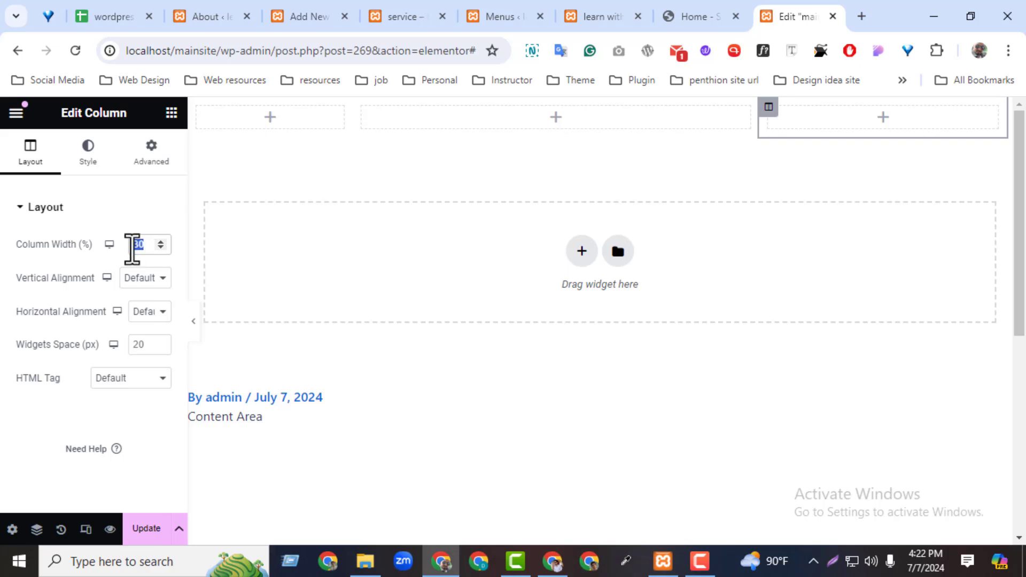
text(20)
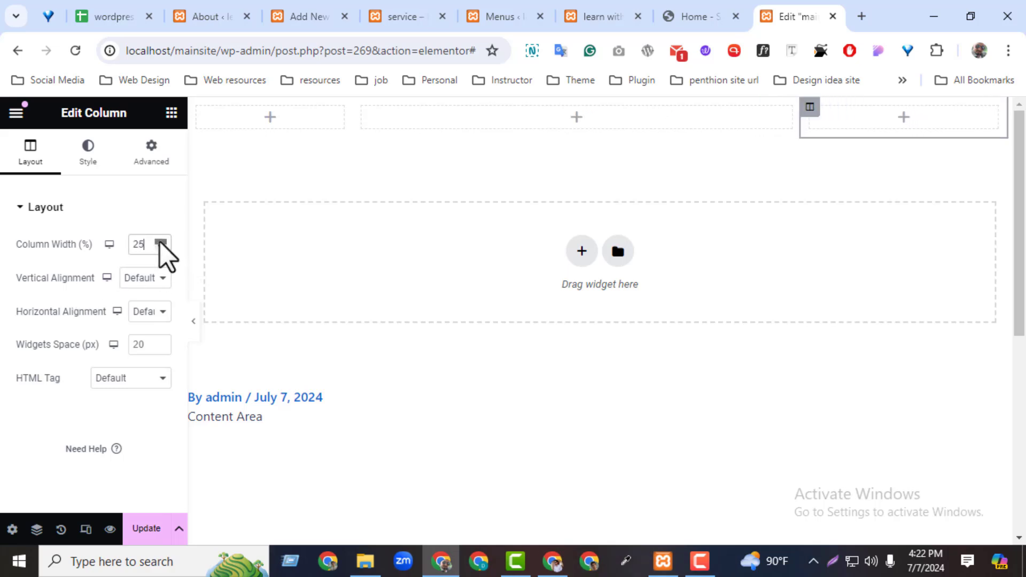
Search the widgets for "image" and place an Image widget in the first column.
click(270, 119)
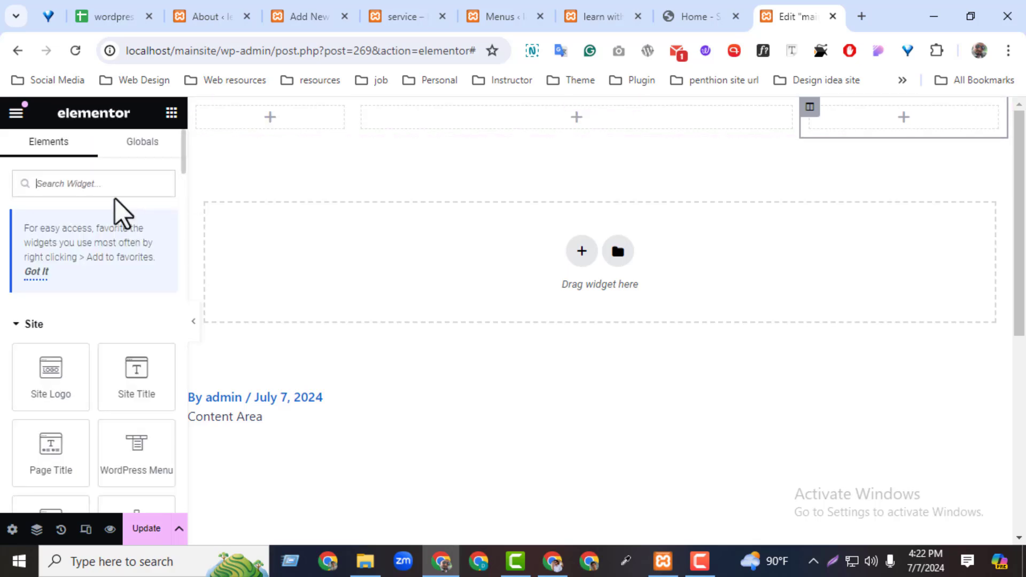
text(image)
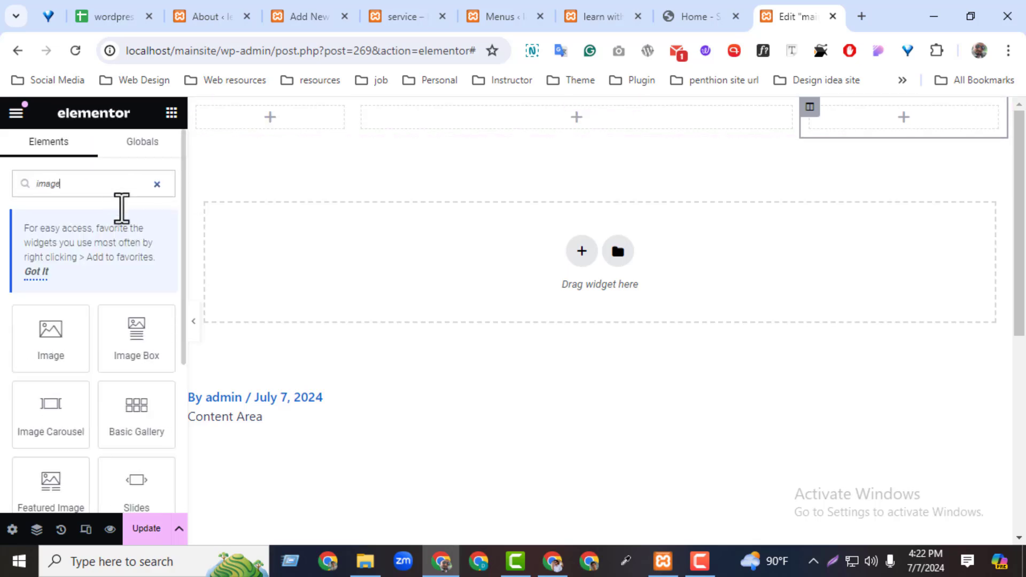
drag(55, 332, 201, 206)
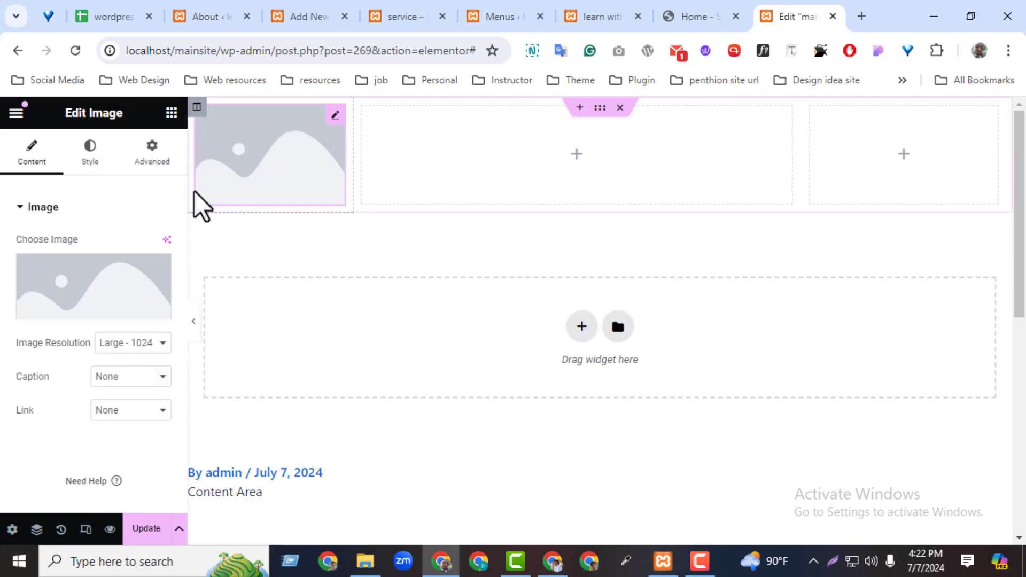
Upload salon-logo.svg from the Downloads folder and insert it as the Image widget's picture.
click(69, 296)
click(235, 177)
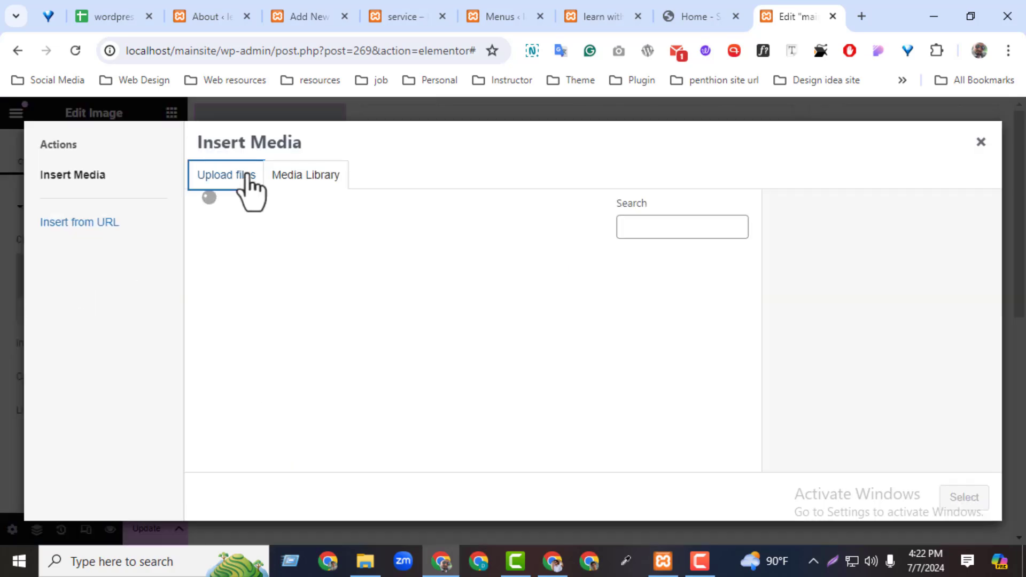
click(550, 353)
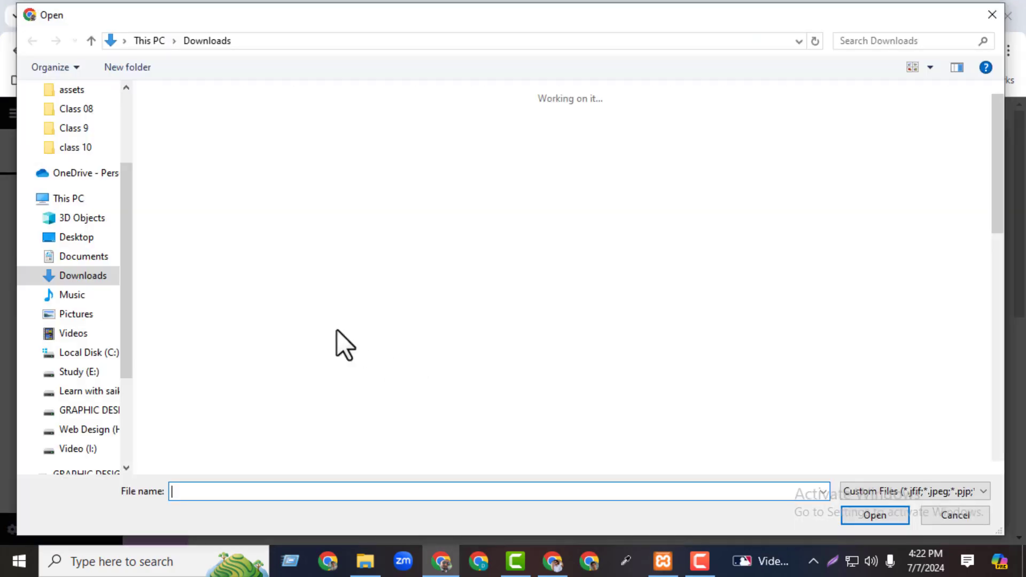
click(181, 147)
click(875, 516)
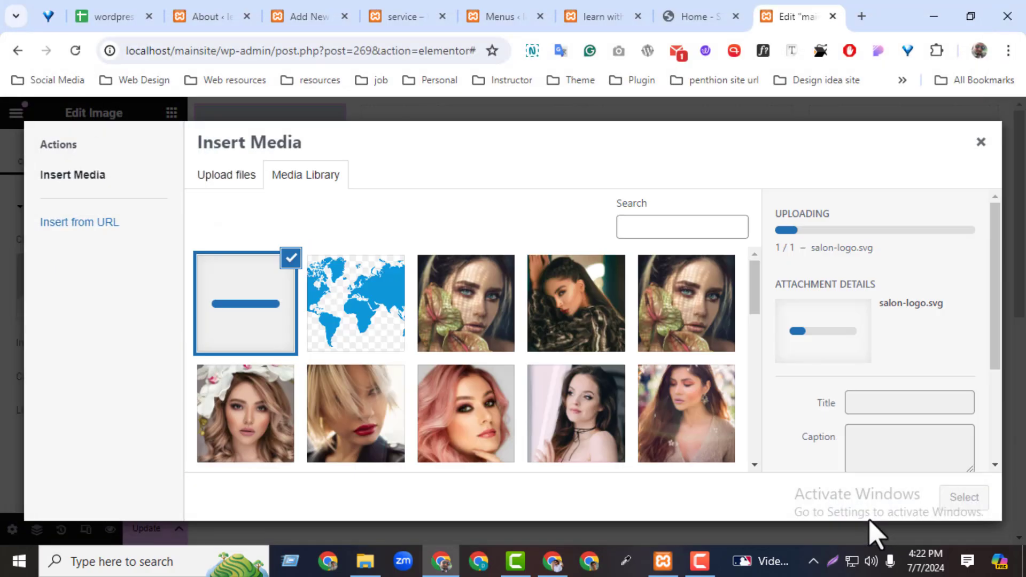
click(965, 500)
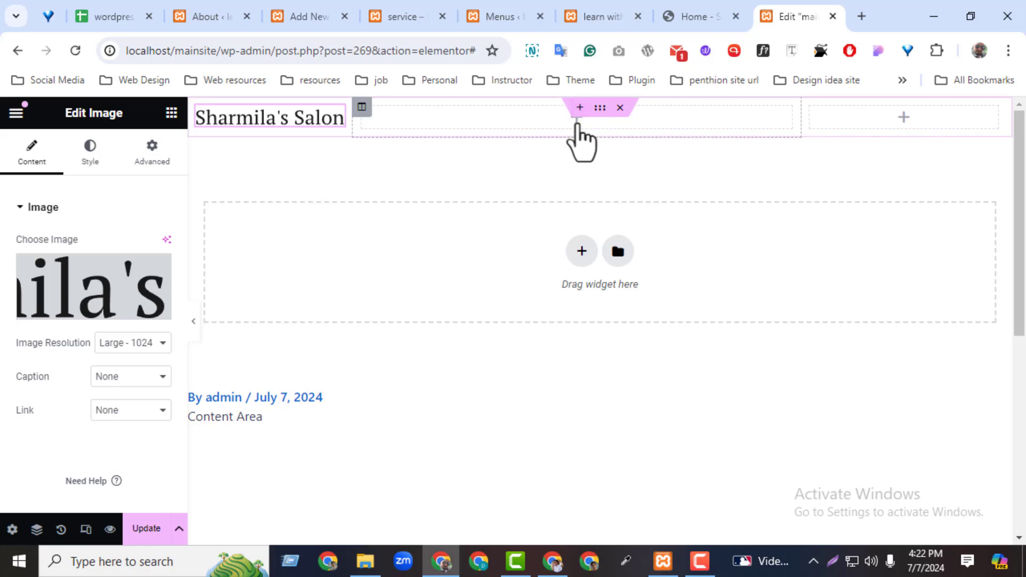
Add a WordPress Menu widget showing main menu to the middle column and check its source on the Menus page.
click(575, 122)
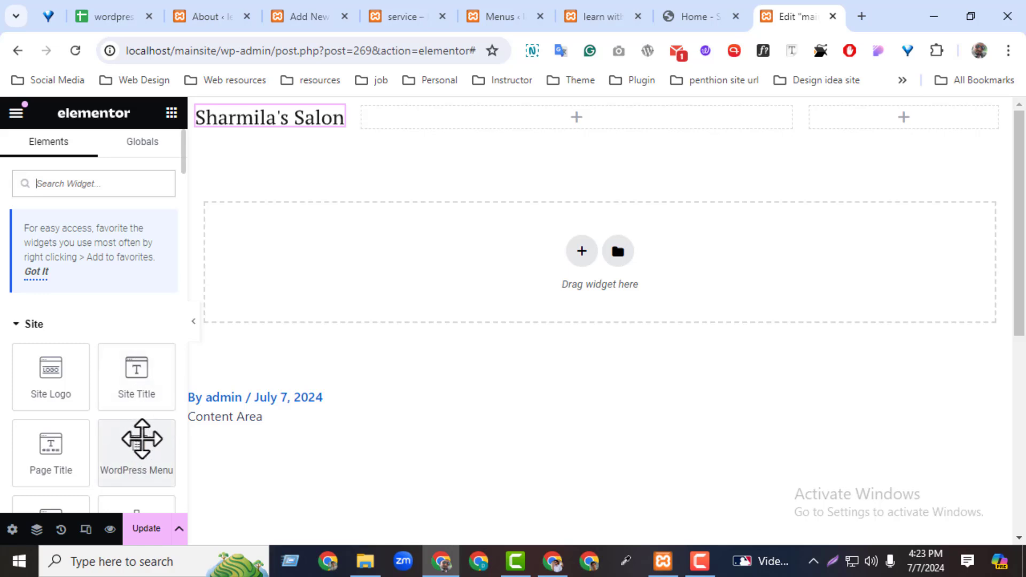
drag(139, 449, 571, 125)
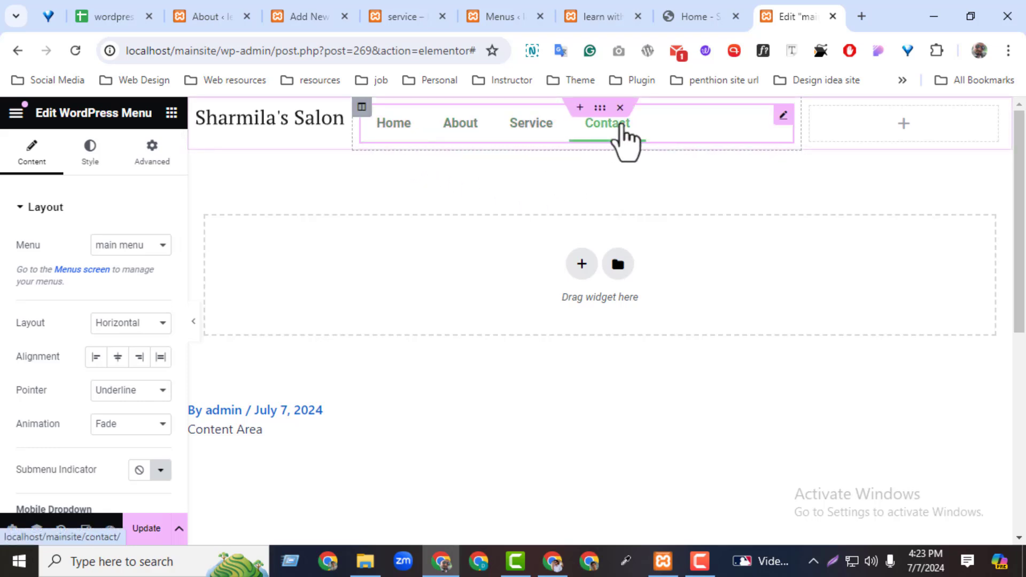
click(127, 246)
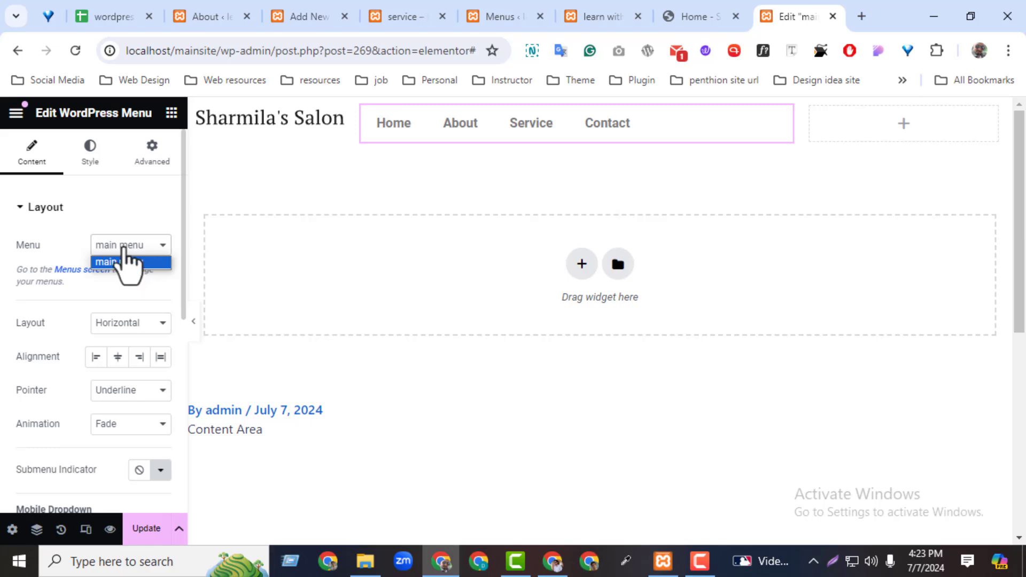
click(124, 247)
click(470, 15)
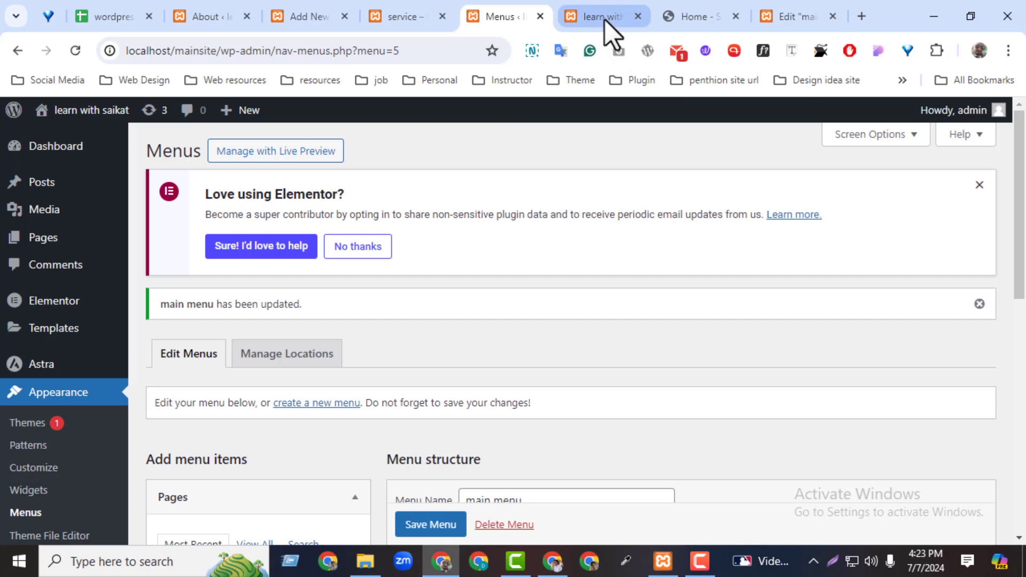
click(785, 17)
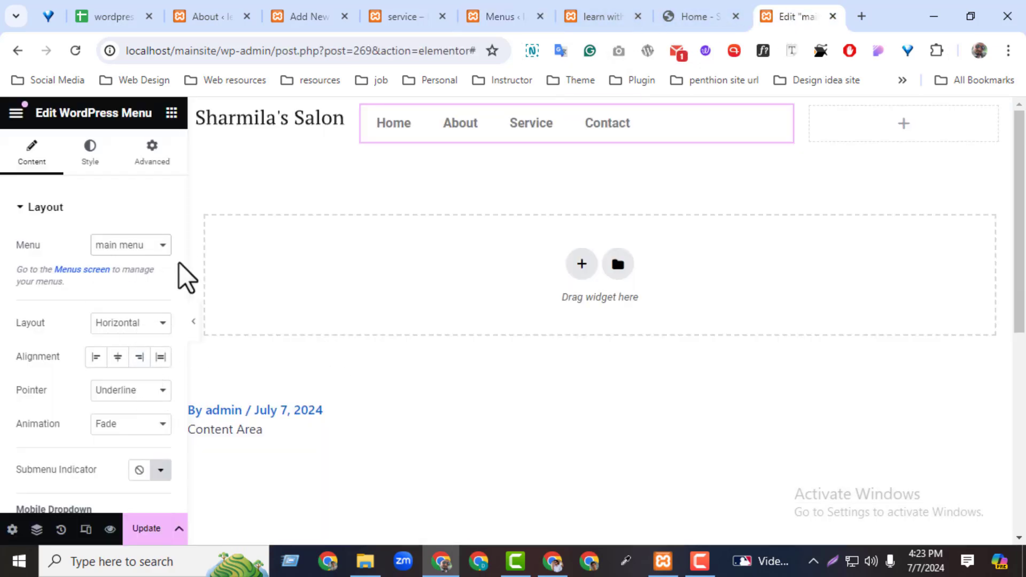
Review the WordPress Menu widget's layout and toggle options and set its horizontal alignment to End.
scroll(181, 251, down, 5)
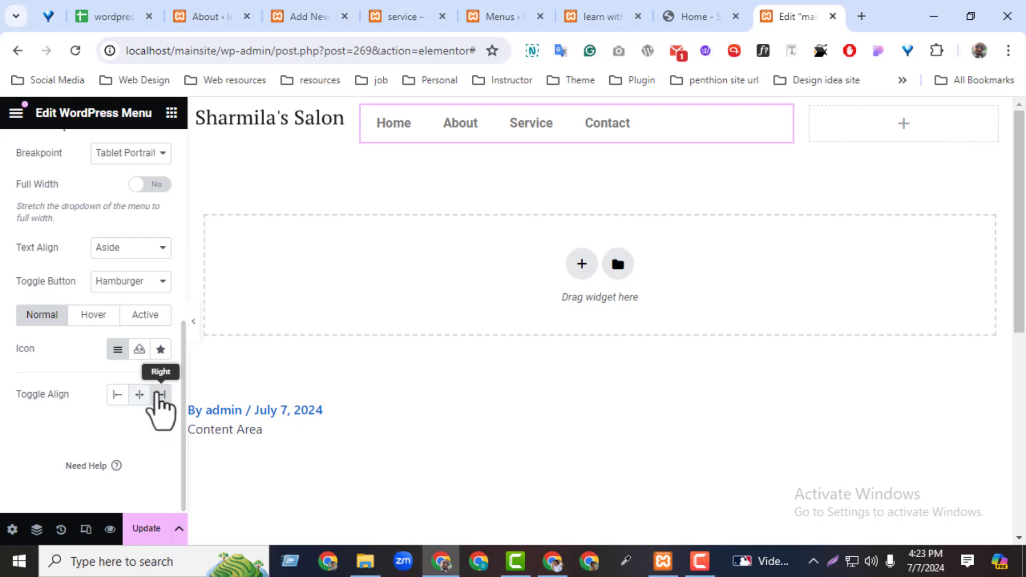
click(160, 395)
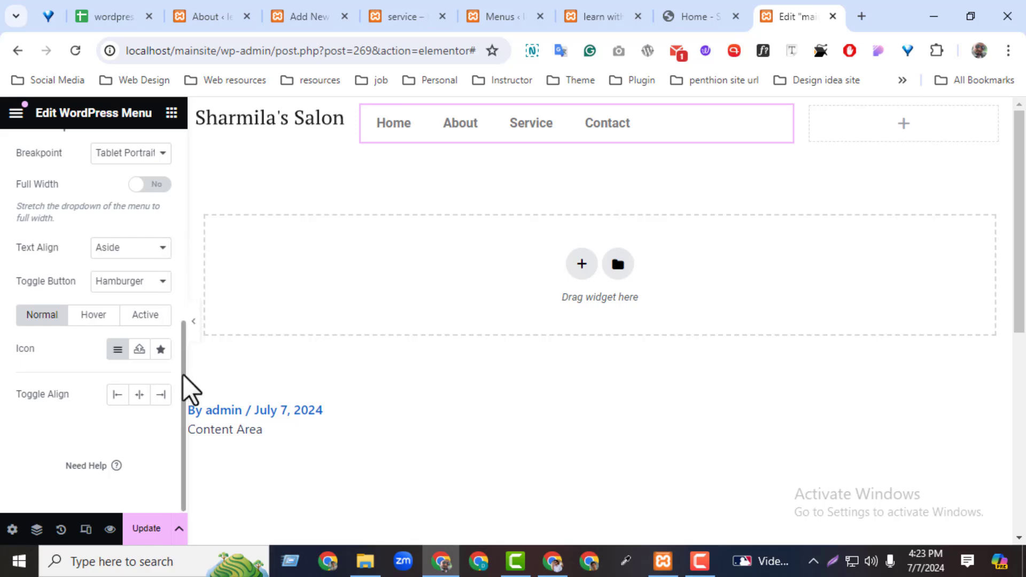
drag(184, 390, 182, 246)
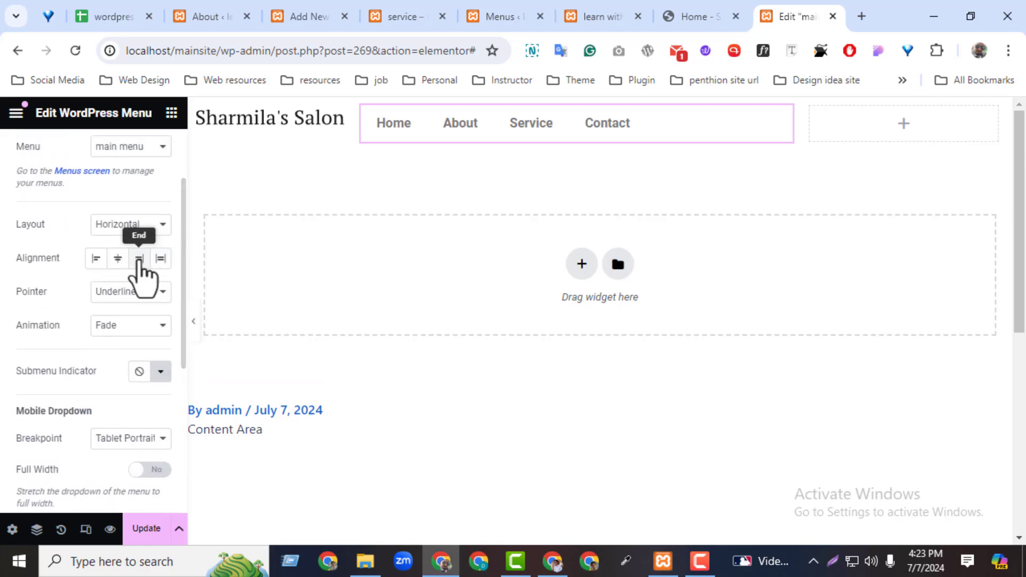
click(139, 259)
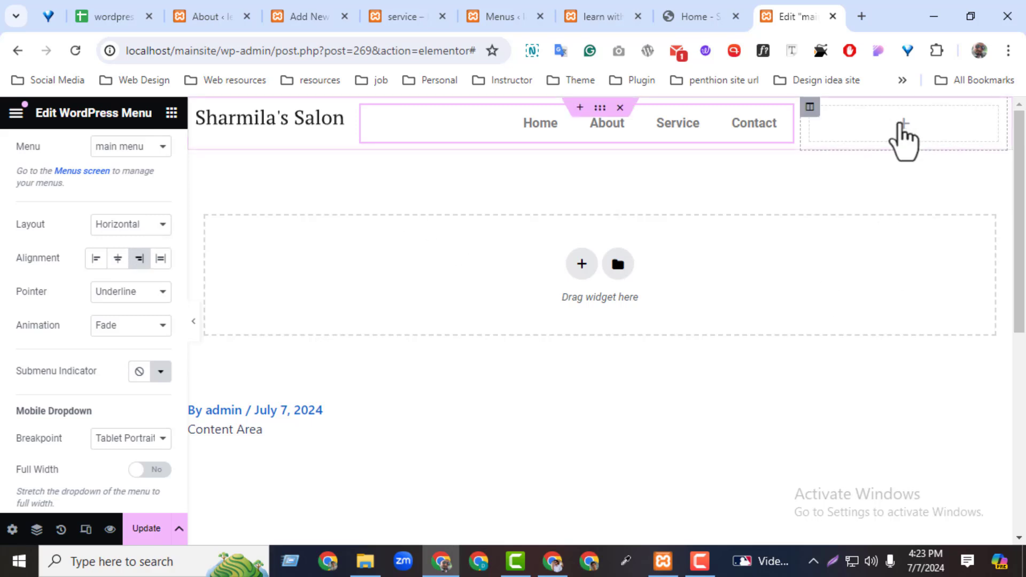
Open the widget list for the empty third column.
click(903, 128)
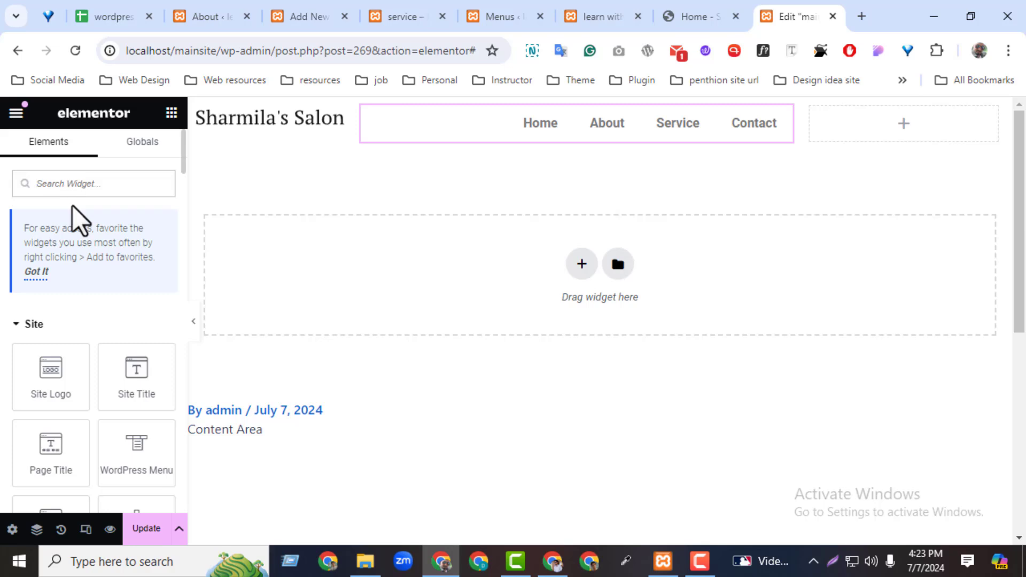
Add a Button widget to the empty header column beside the navigation menu.
text(button)
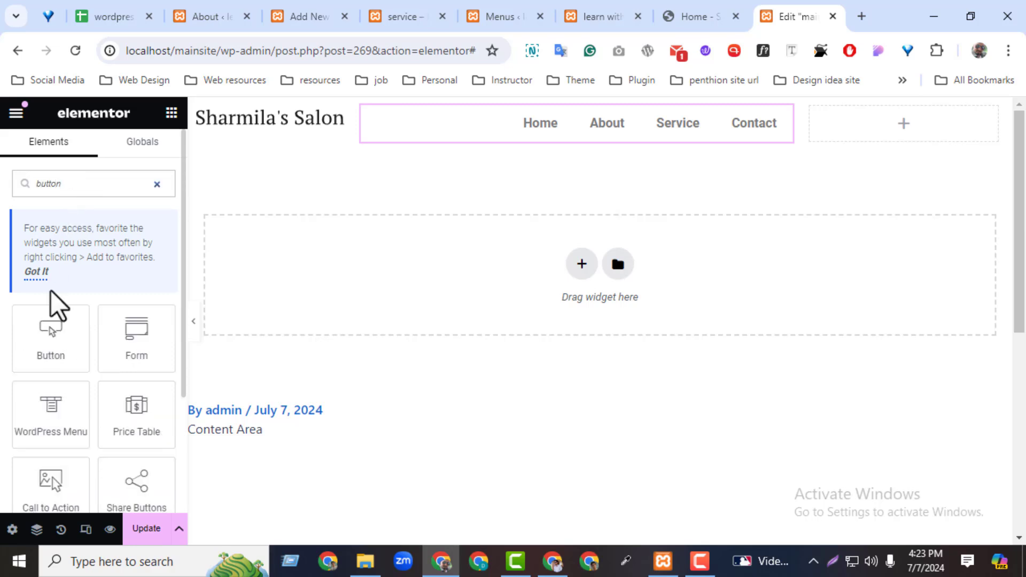
drag(51, 299, 886, 134)
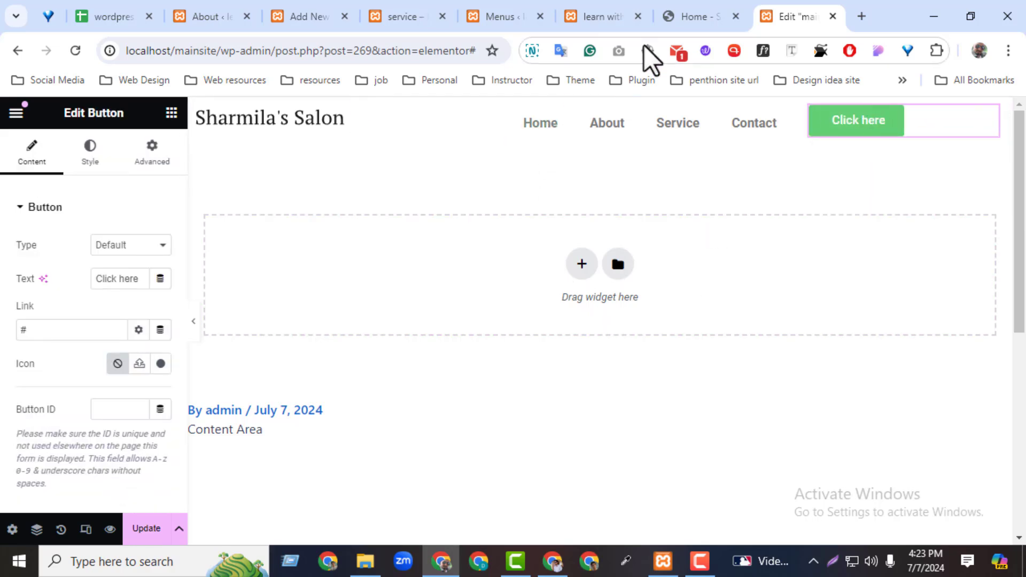
Inspect the call button in the reference site's header and copy its label text from the page code.
click(681, 18)
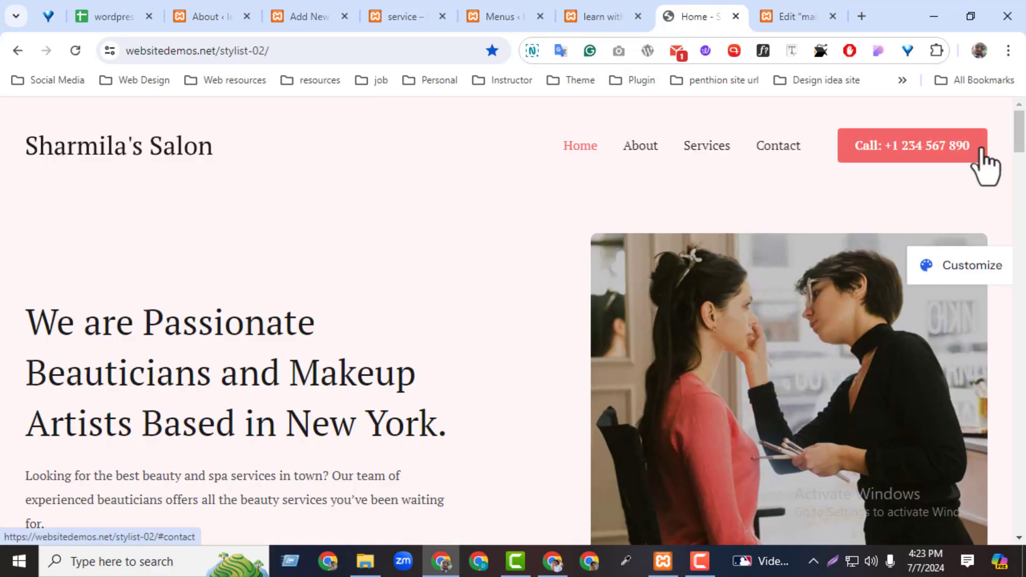
right_click(904, 151)
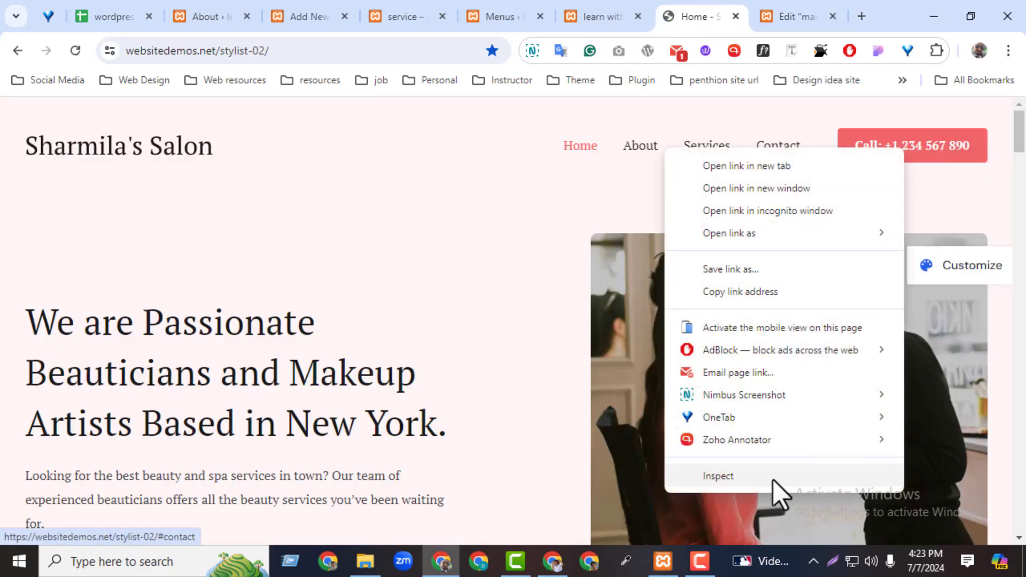
click(773, 478)
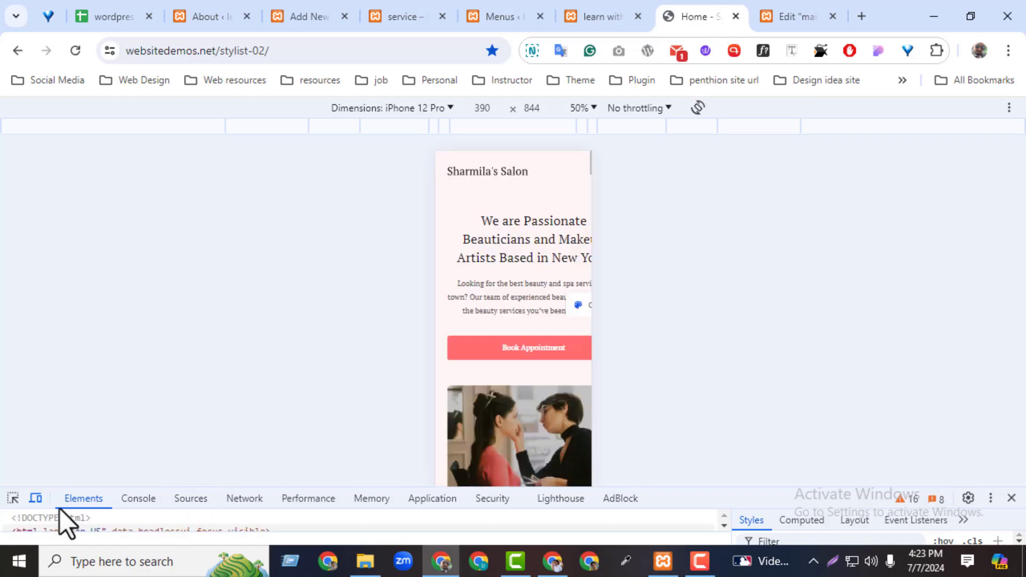
click(35, 498)
click(13, 498)
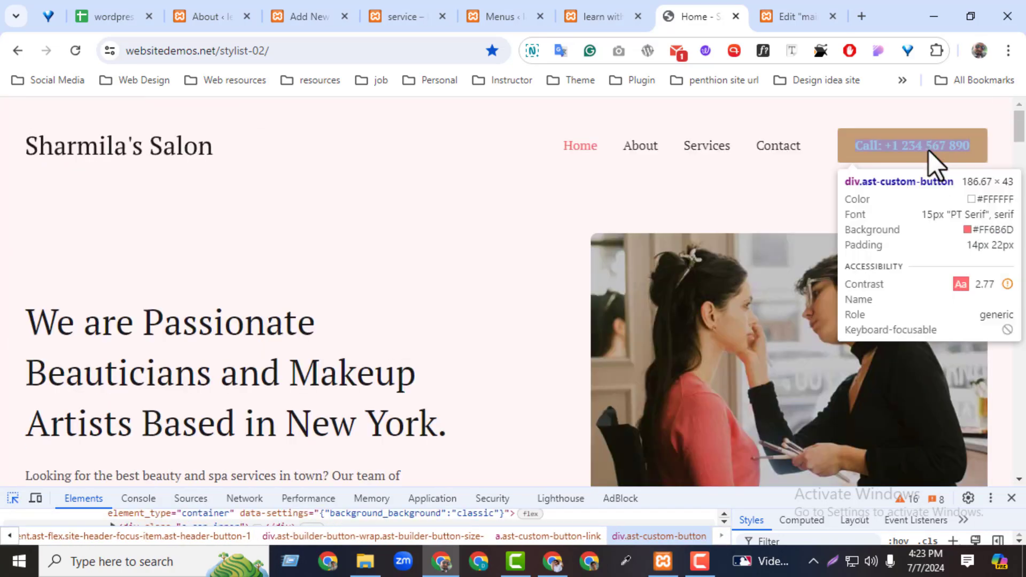
click(929, 151)
drag(640, 488, 615, 368)
double_click(348, 404)
key(ctrl+c)
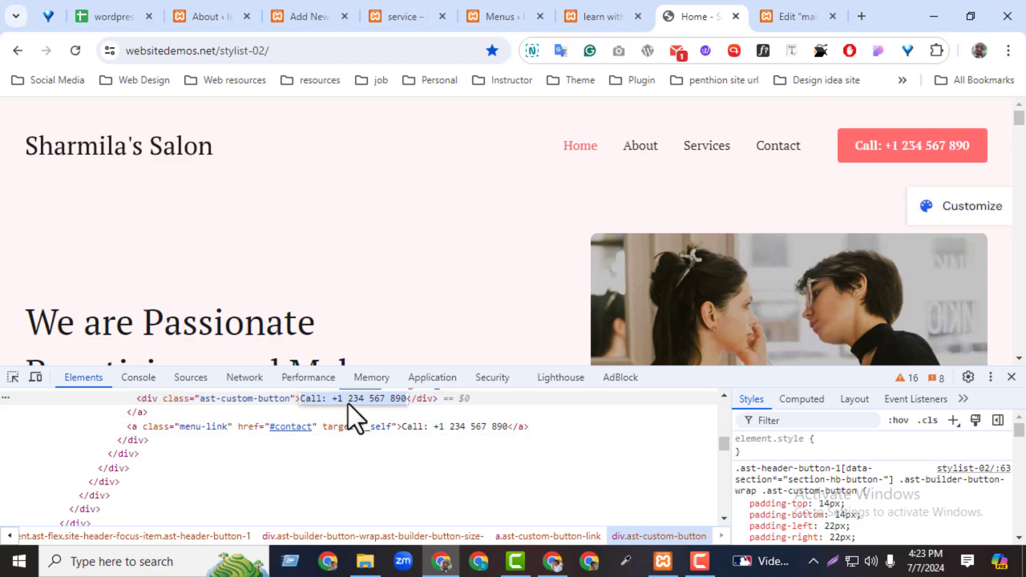
Replace the new header button's text with the copied call label in the Elementor page.
click(405, 9)
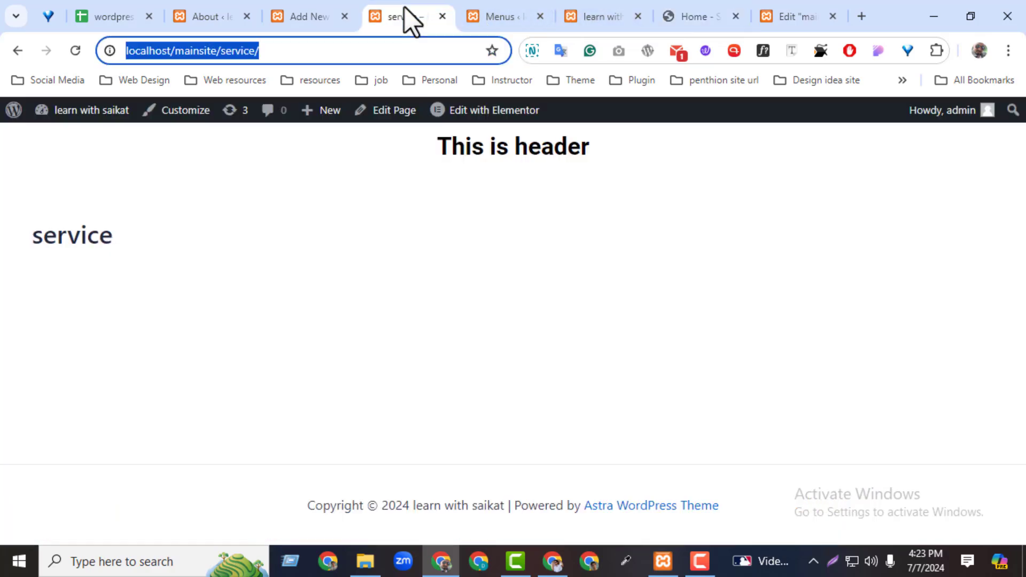
click(790, 17)
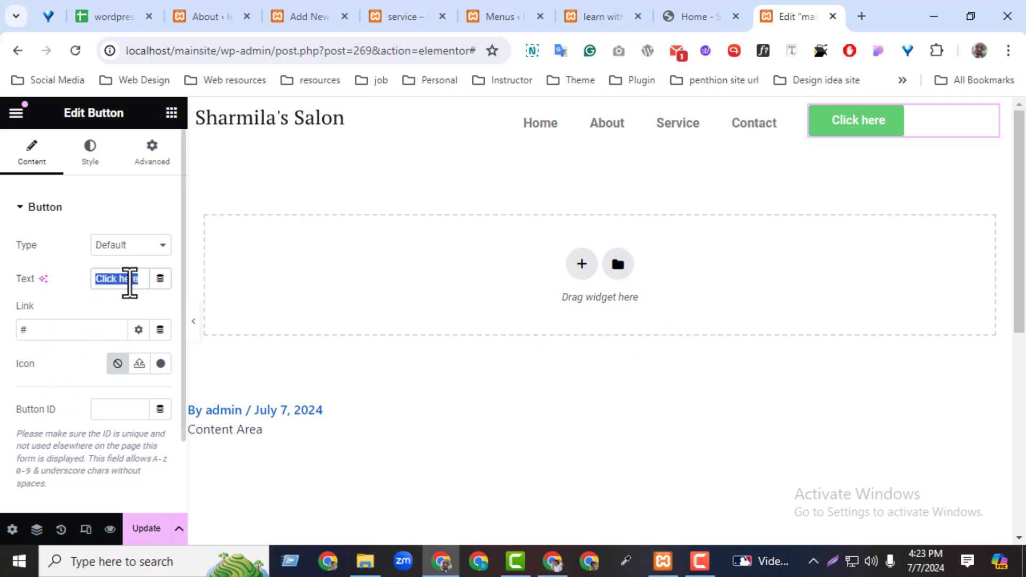
key(ctrl+v)
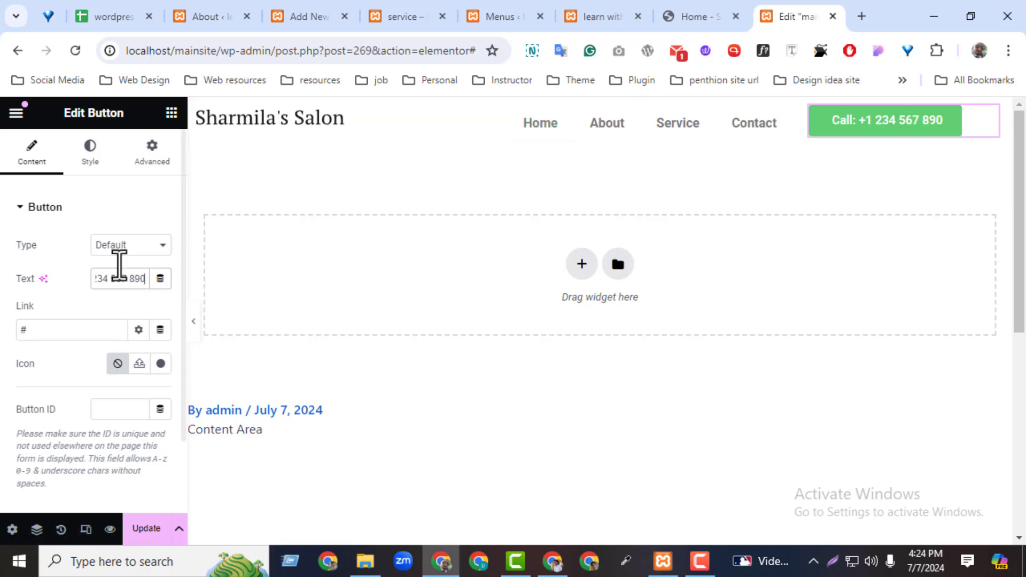
Compare the header with the reference site and set the call button's position to Right.
click(171, 113)
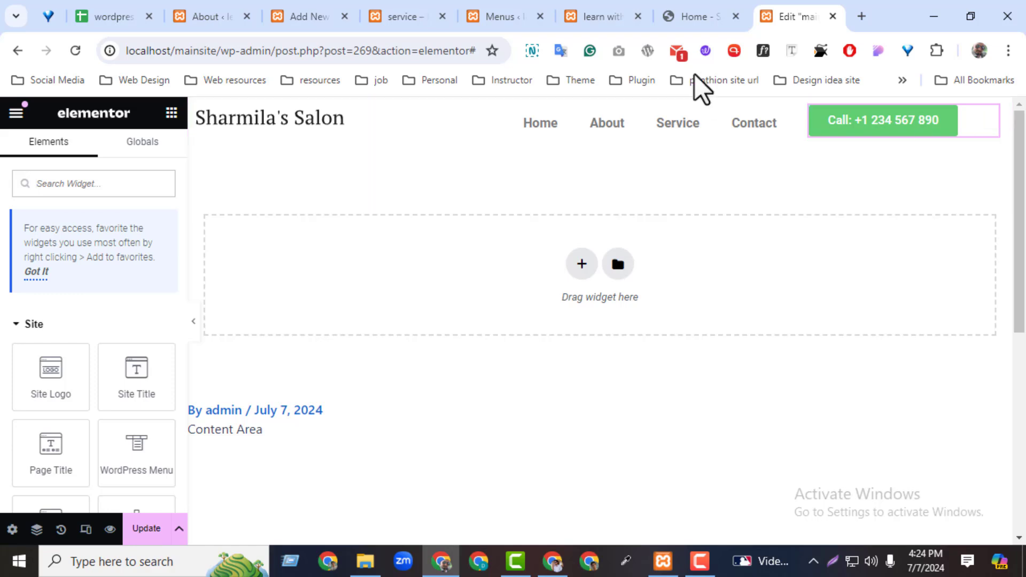
click(687, 18)
click(791, 16)
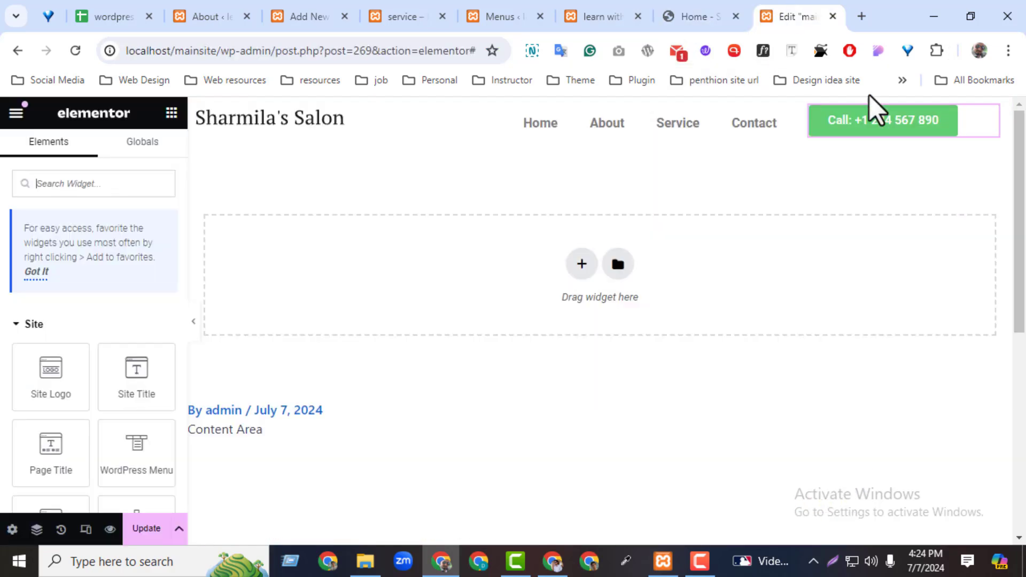
click(991, 118)
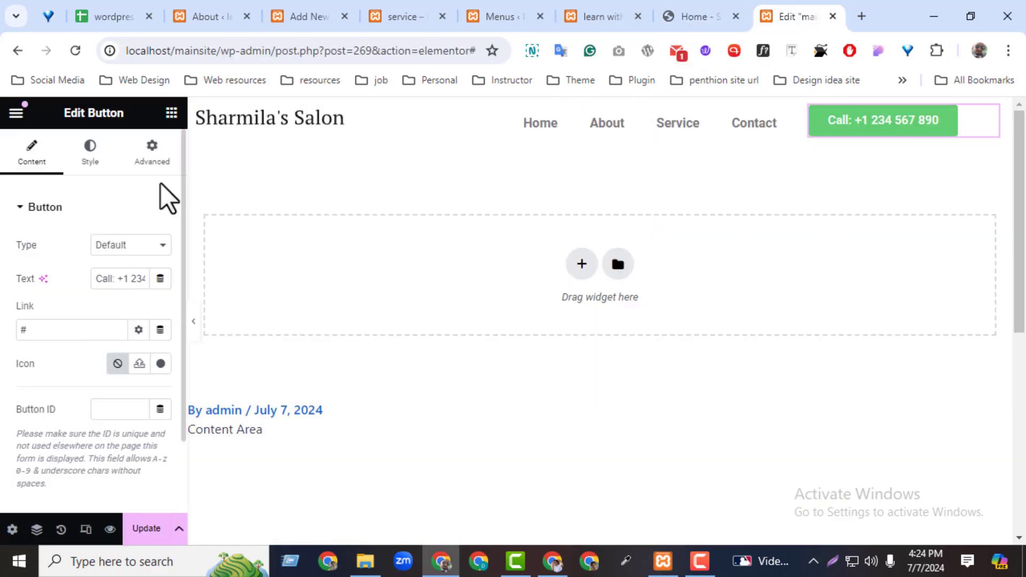
scroll(181, 235, down, 2)
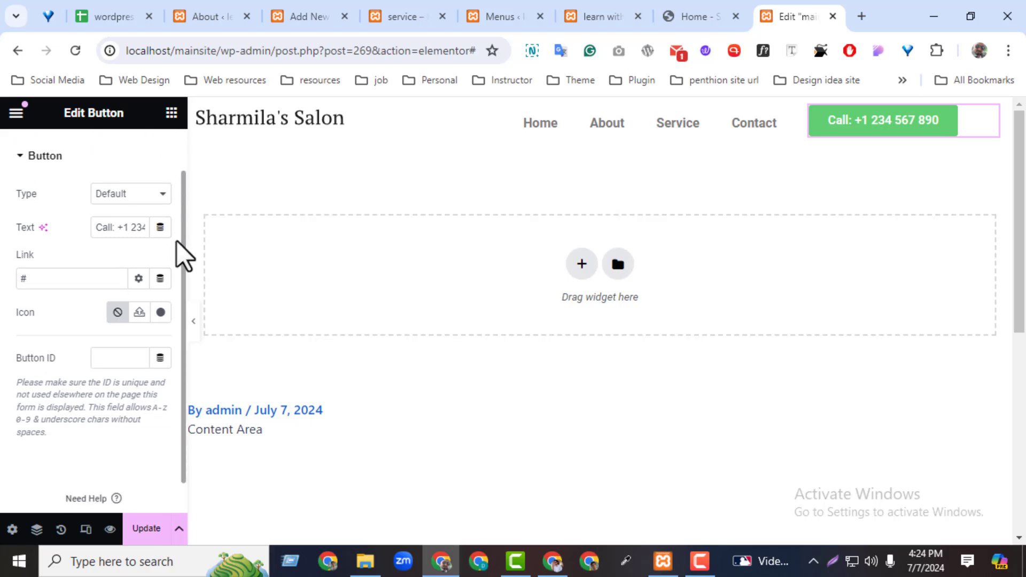
scroll(160, 213, up, 2)
click(109, 160)
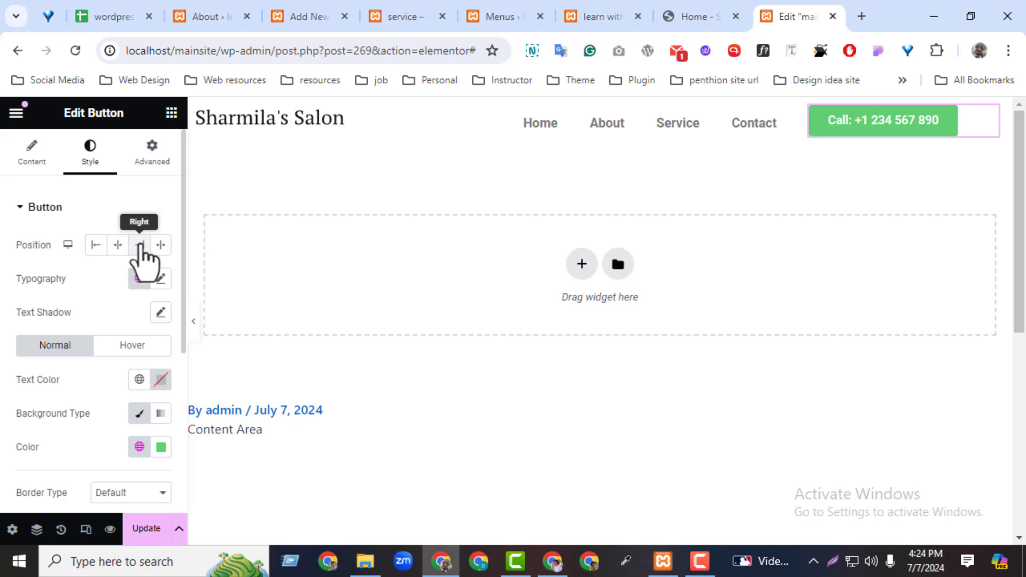
click(140, 246)
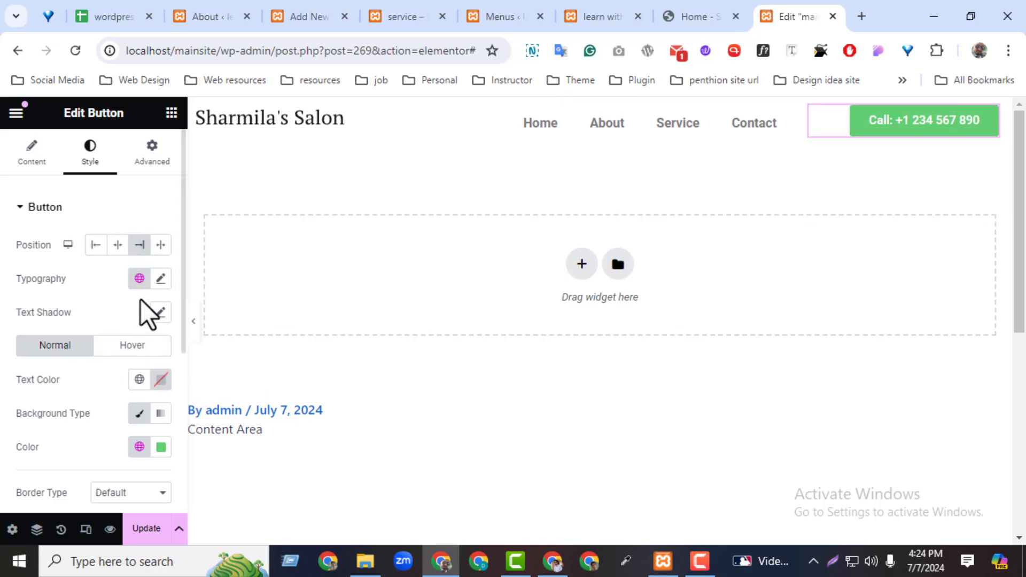
Sample the reference call button's color and set the header button's background to #FF6B6D.
drag(184, 286, 184, 321)
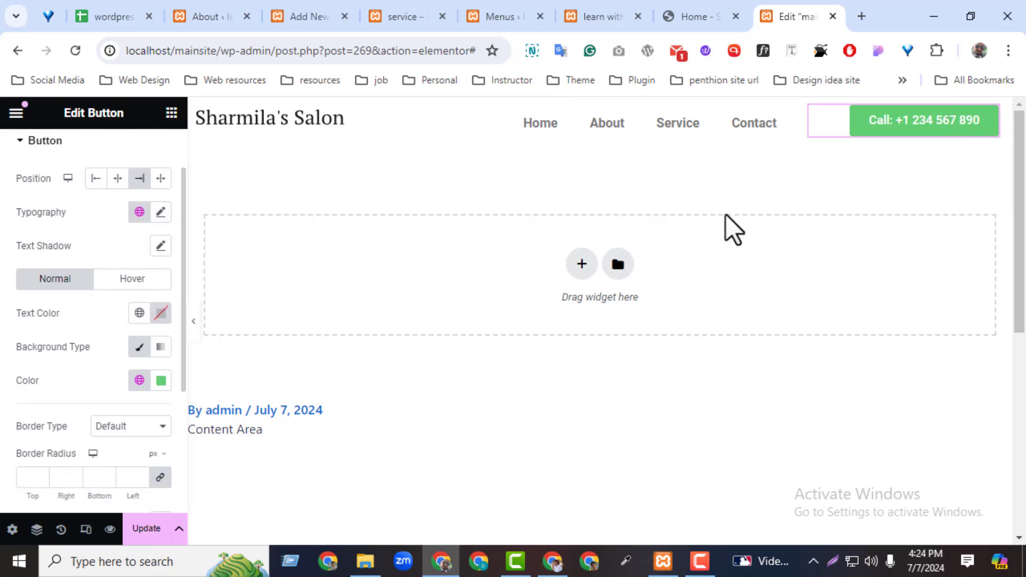
click(689, 18)
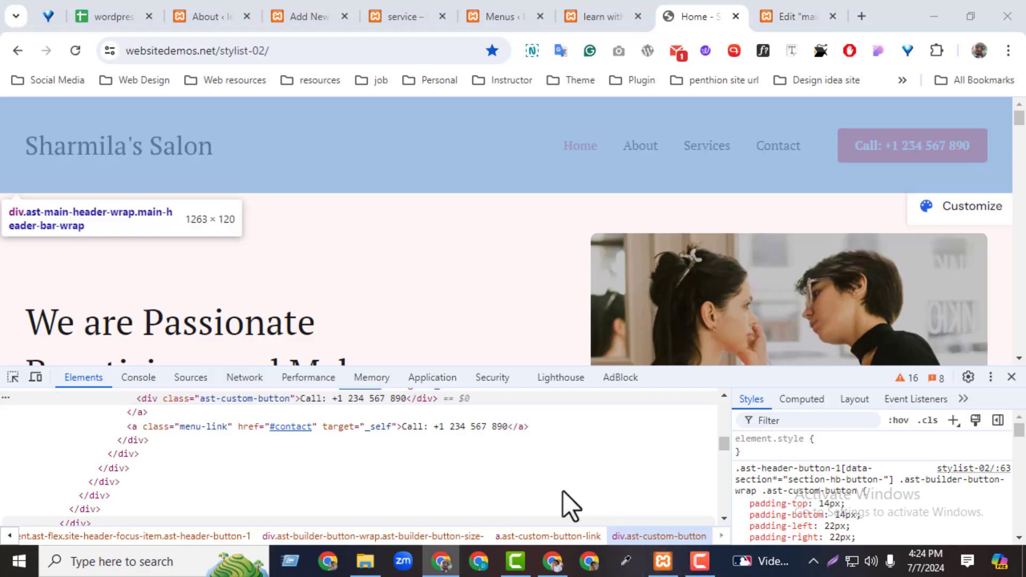
click(428, 251)
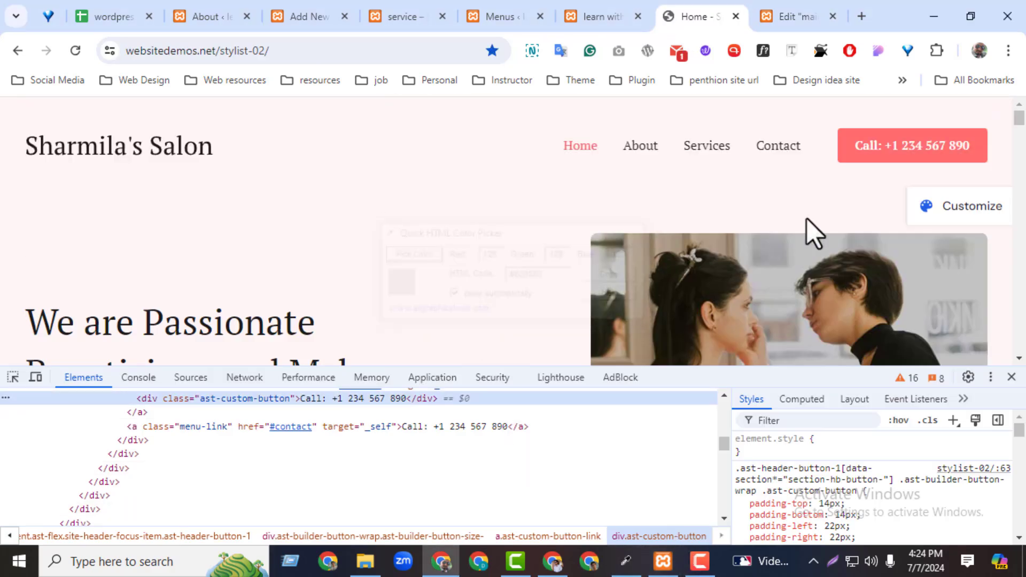
click(980, 158)
click(778, 17)
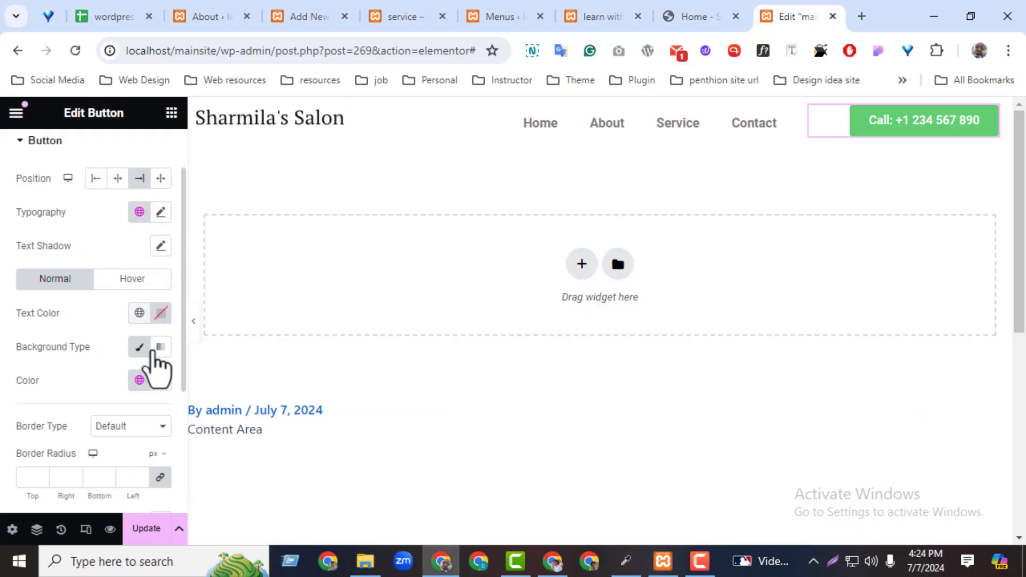
click(161, 380)
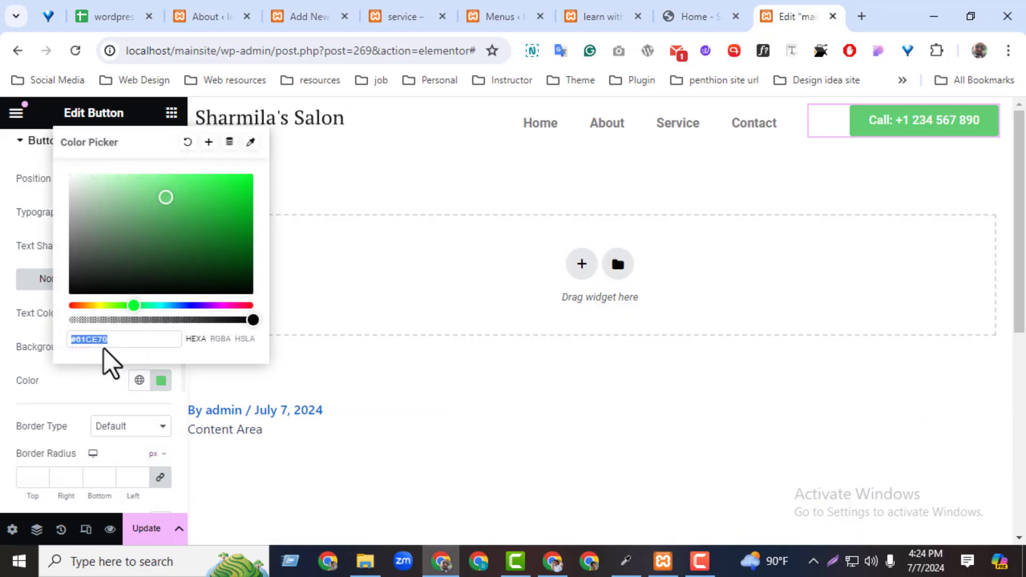
text(#ff6b6b)
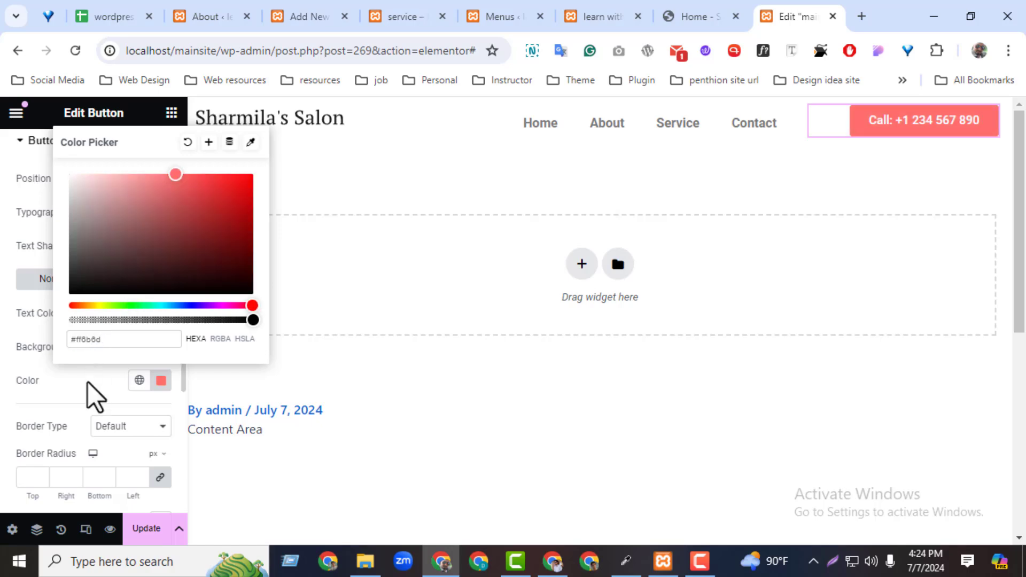
click(95, 396)
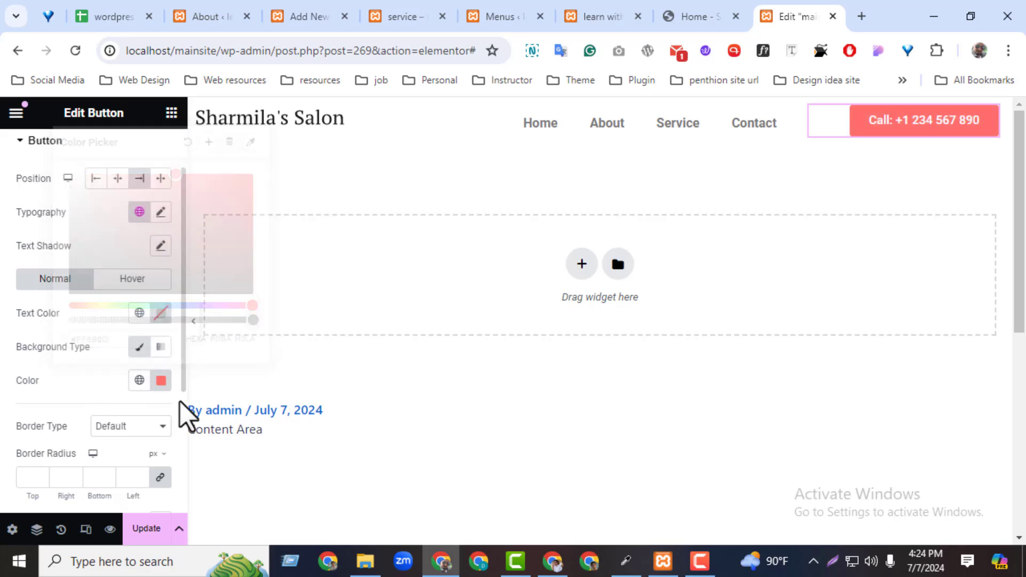
click(708, 24)
click(781, 18)
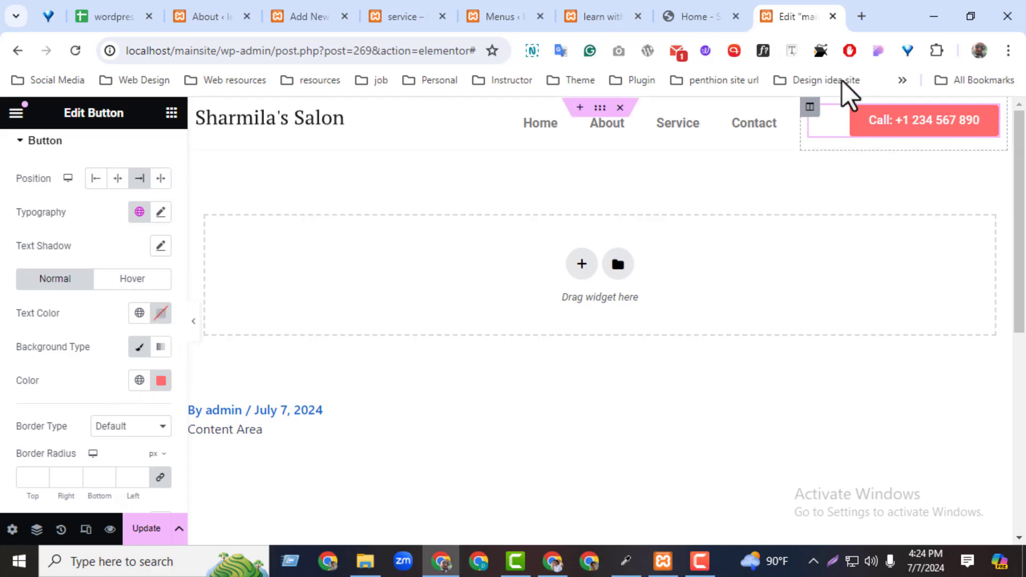
Check the reference site's header and set the WordPress menu's typography to PT Serif at 17 px.
click(702, 18)
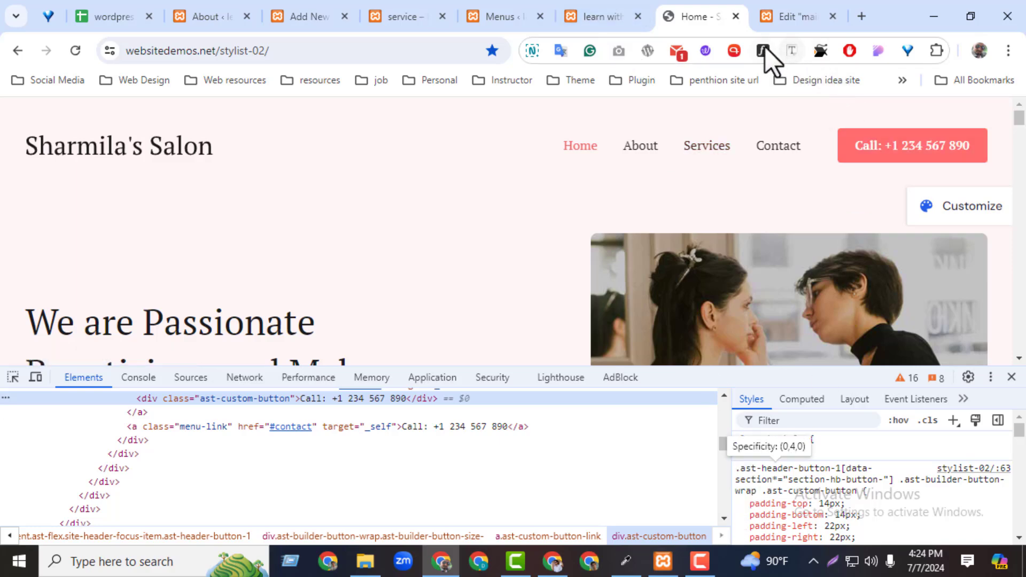
click(618, 12)
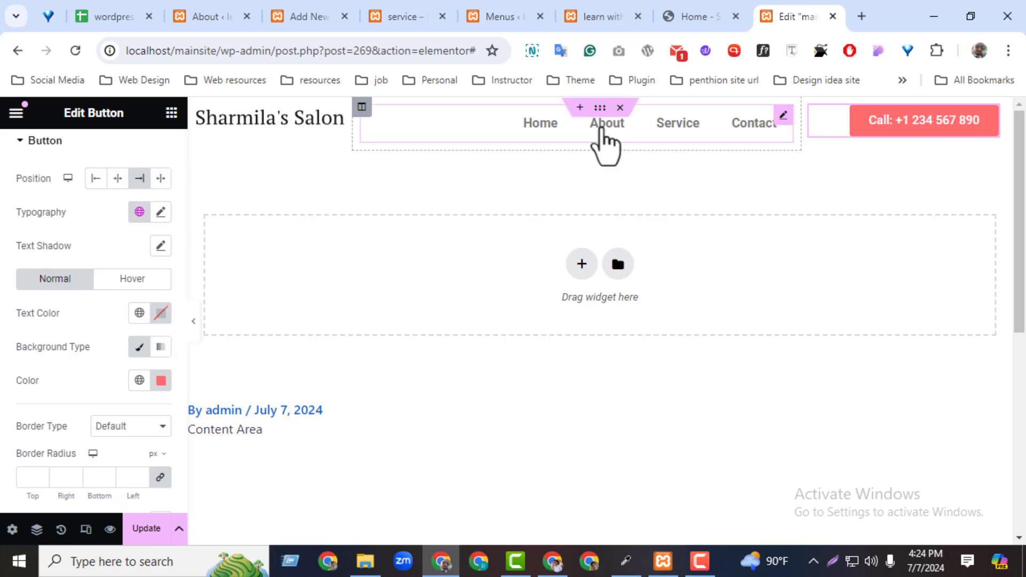
click(783, 118)
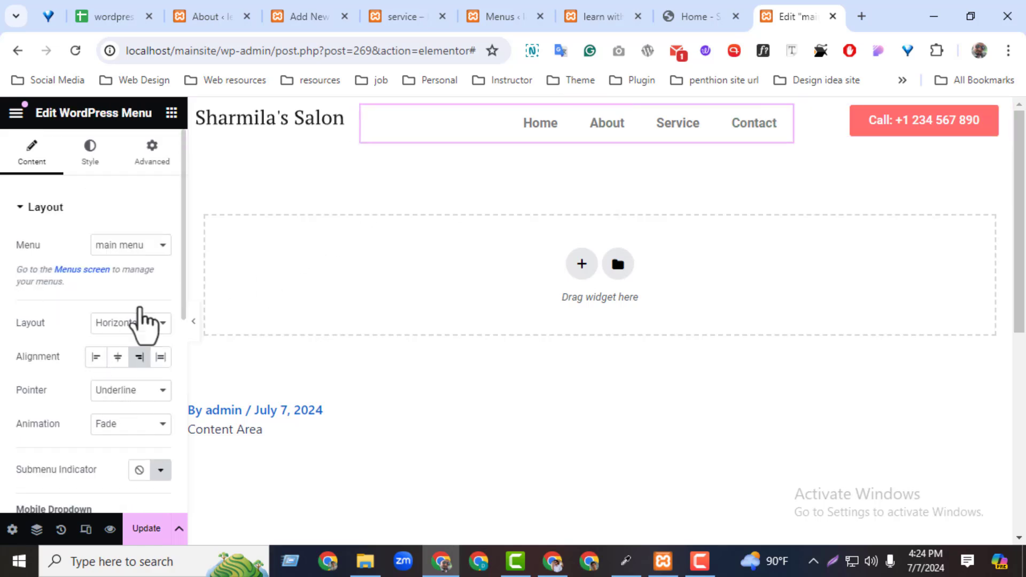
click(91, 160)
click(160, 244)
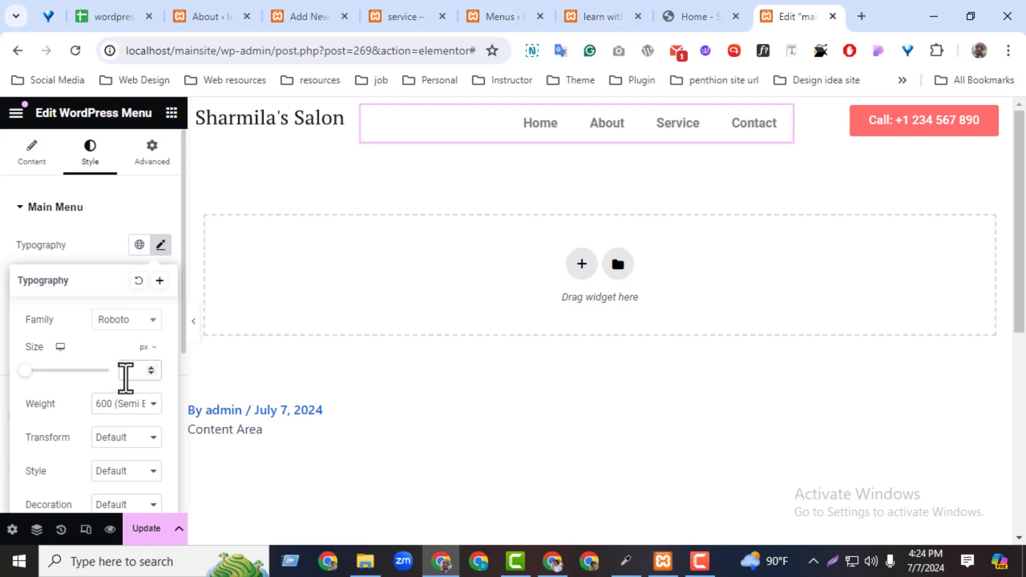
click(129, 321)
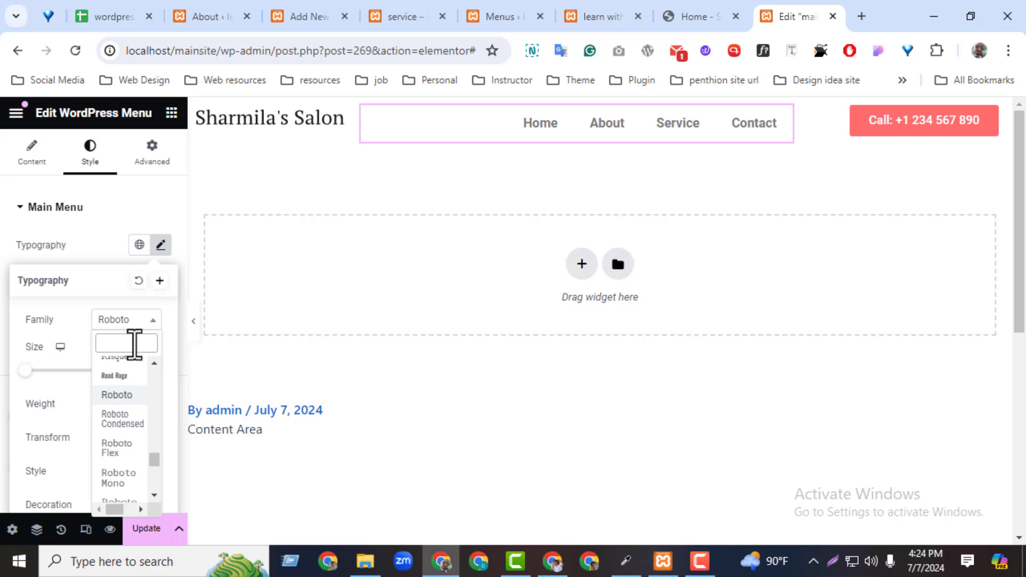
text(pt ser)
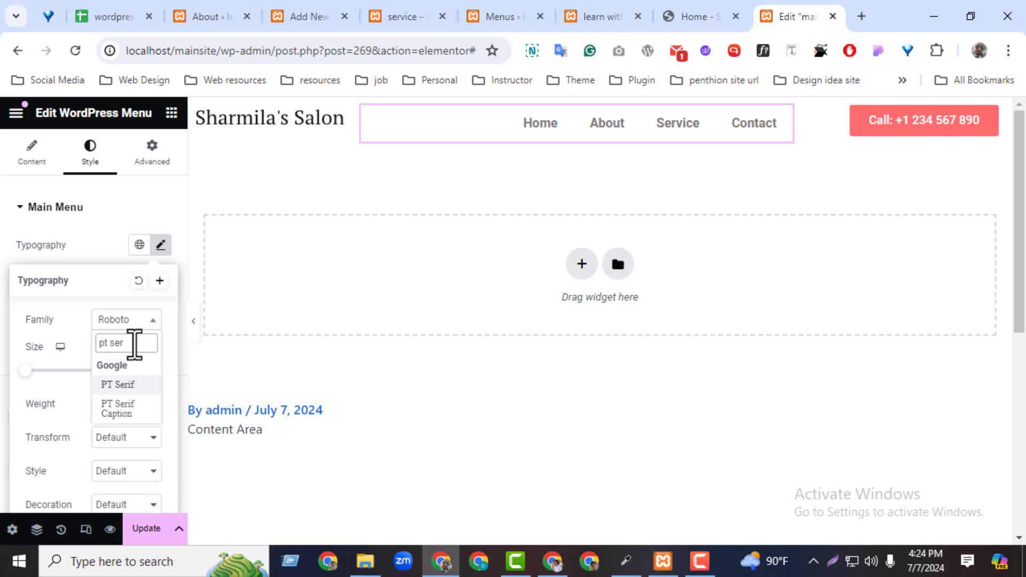
click(118, 385)
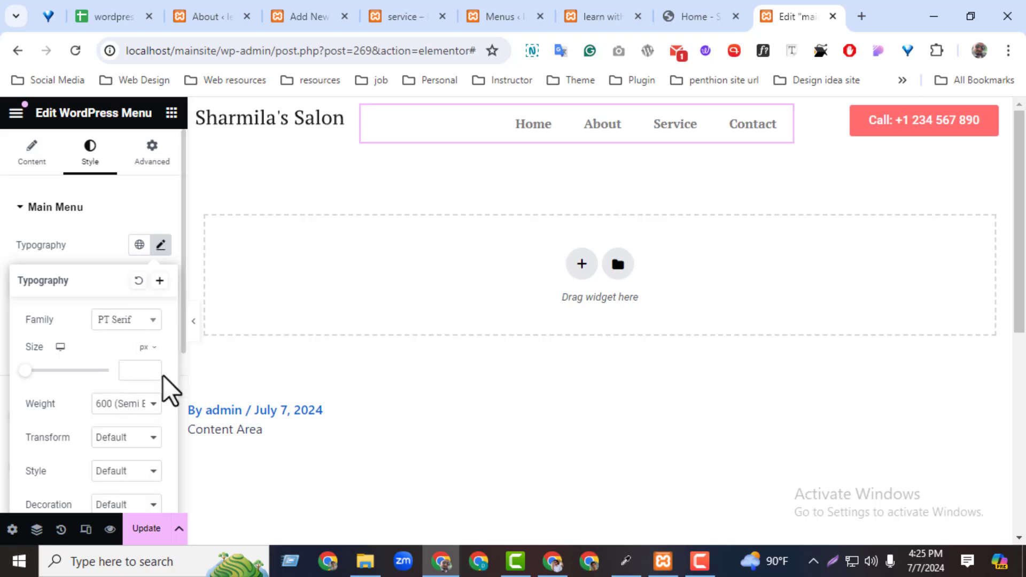
click(153, 370)
text(3)
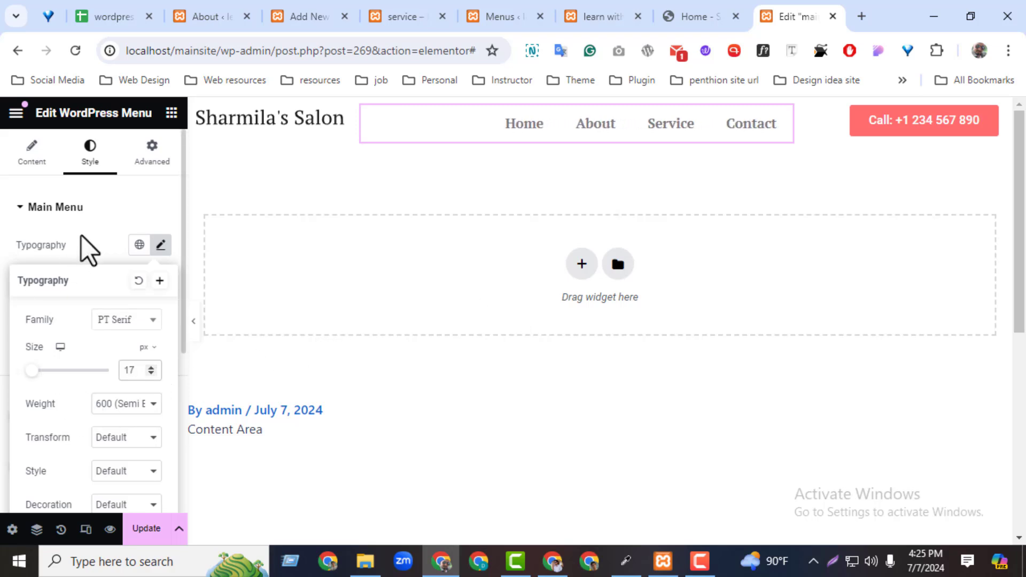
click(87, 247)
Set the header menu's normal text color to black, #000000.
click(160, 317)
drag(230, 339, 179, 394)
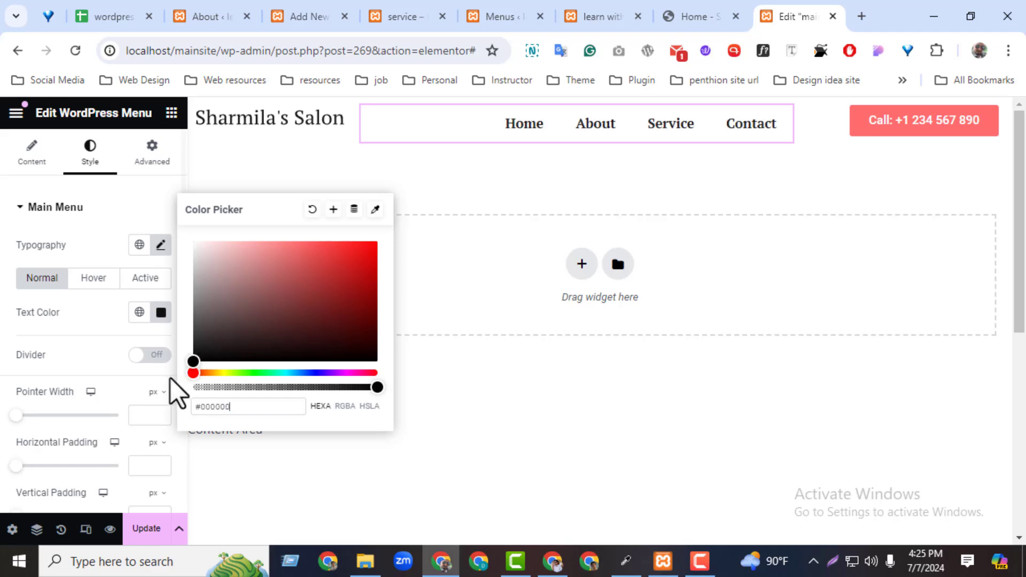
click(122, 363)
Set the header menu's hover text color to #FF6B6D, reusing the color sampled from the reference button.
click(93, 278)
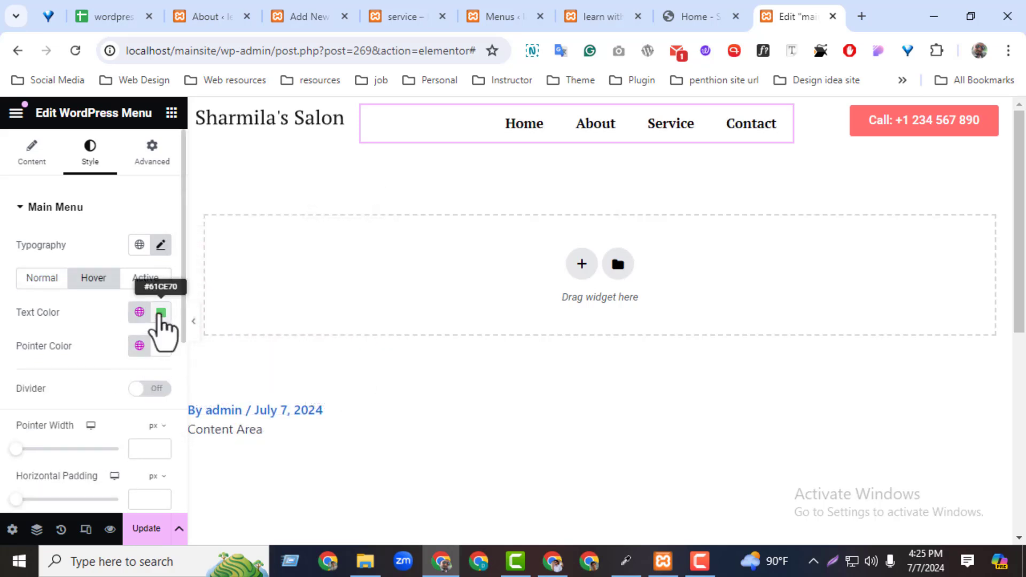
click(160, 312)
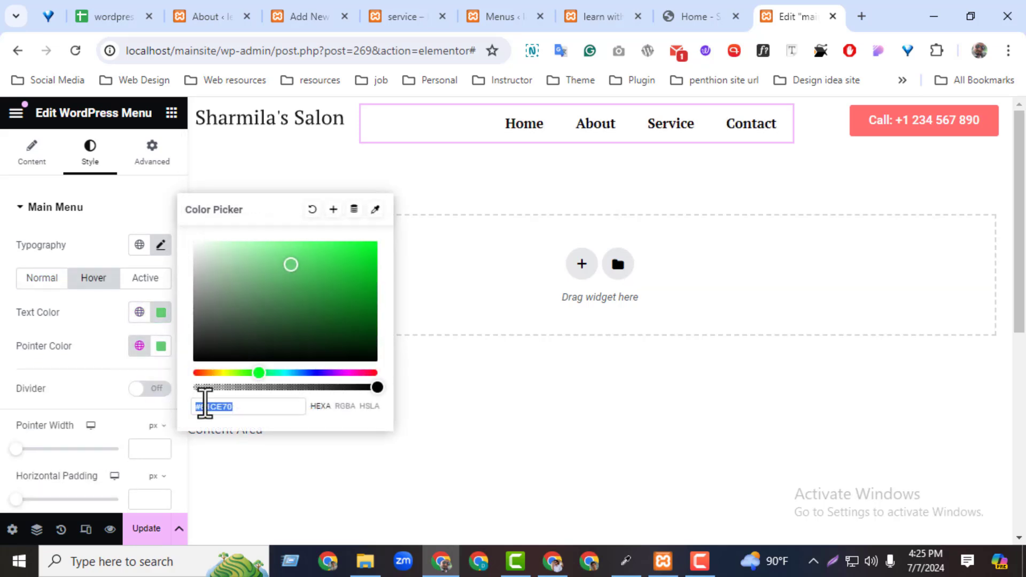
key(super+v)
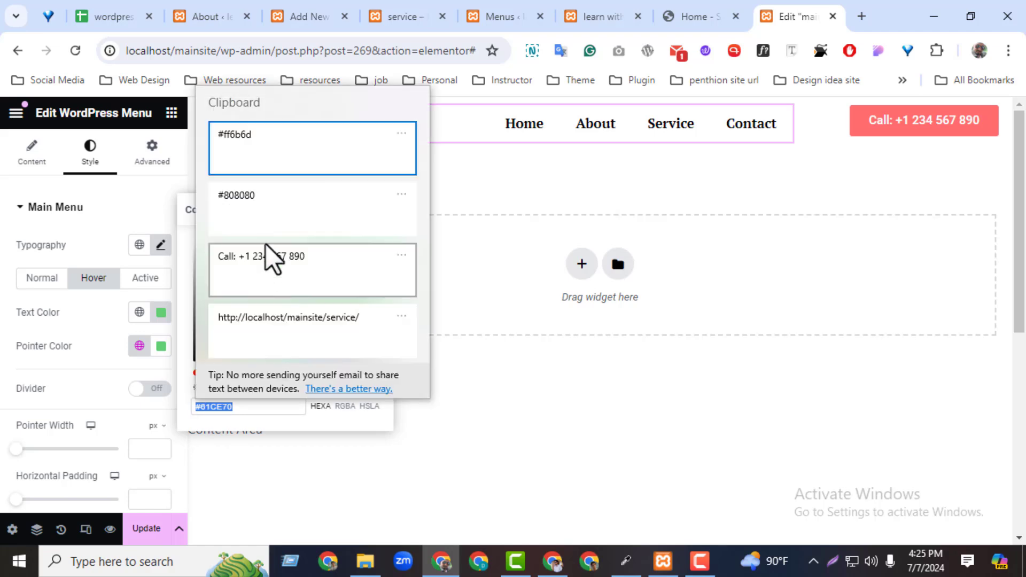
click(252, 149)
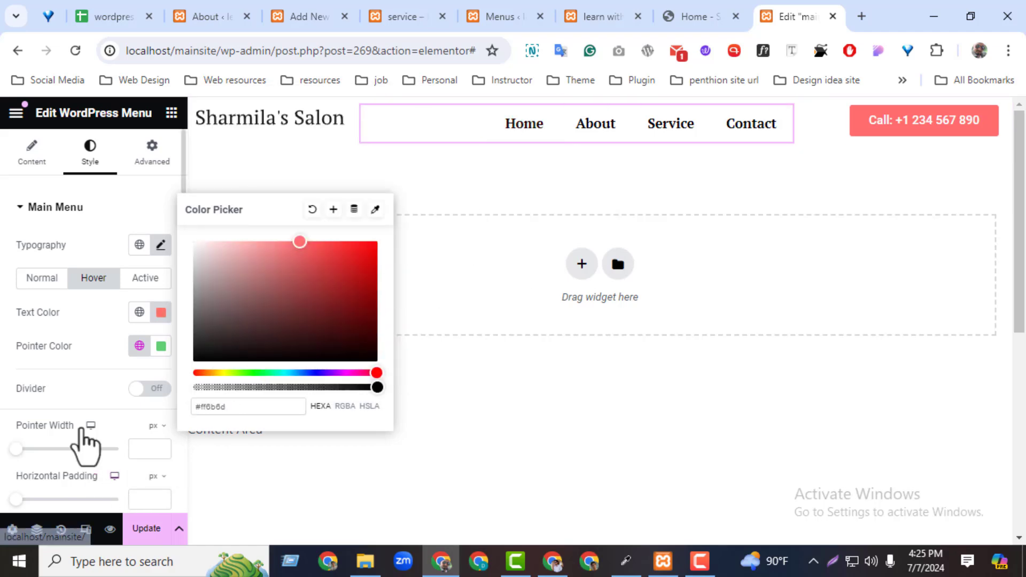
click(82, 429)
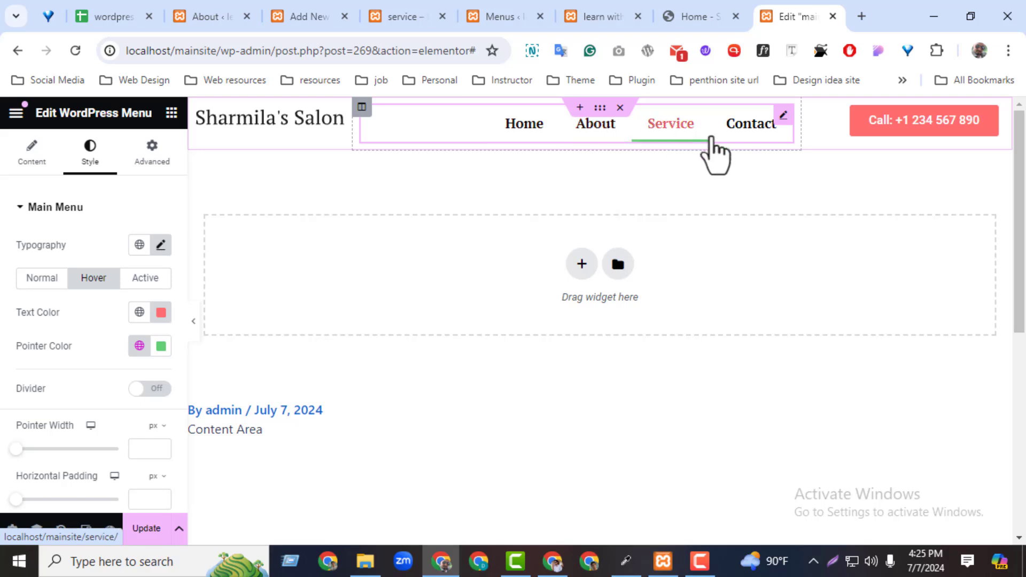
Set the header menu's pointer style to None in its layout settings.
click(31, 152)
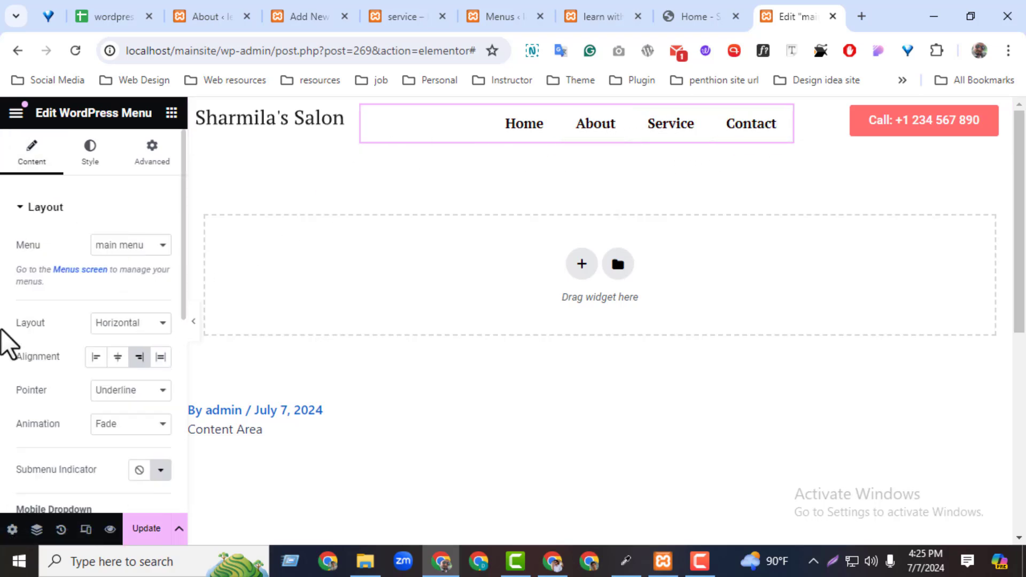
click(120, 390)
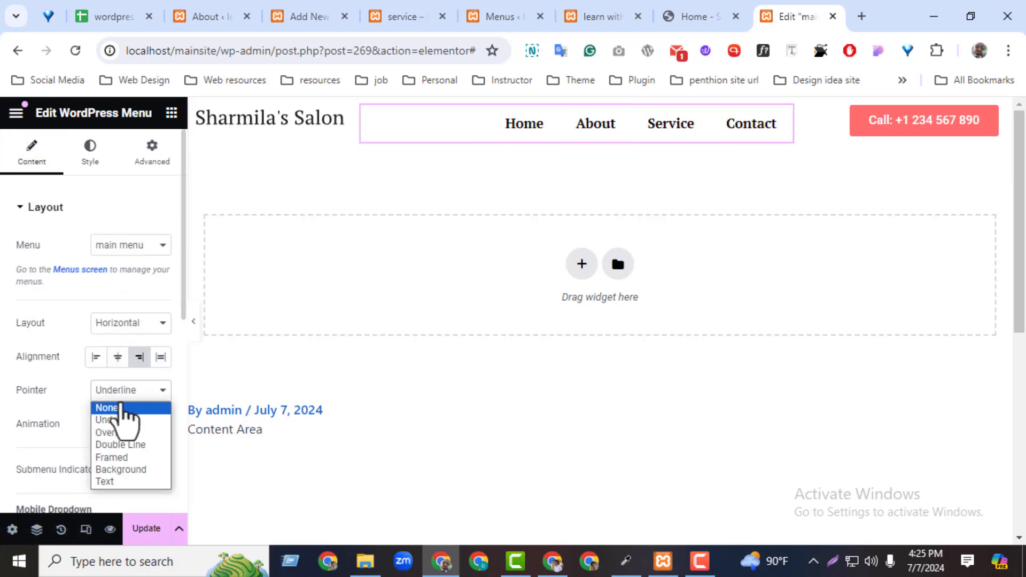
click(123, 408)
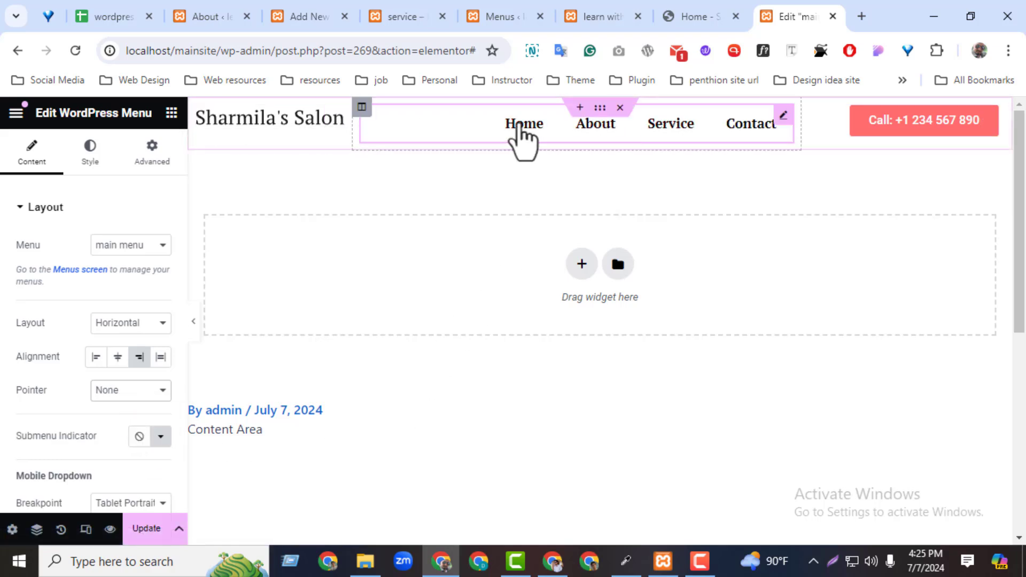
Set the header section's vertical alignment to Middle.
click(599, 108)
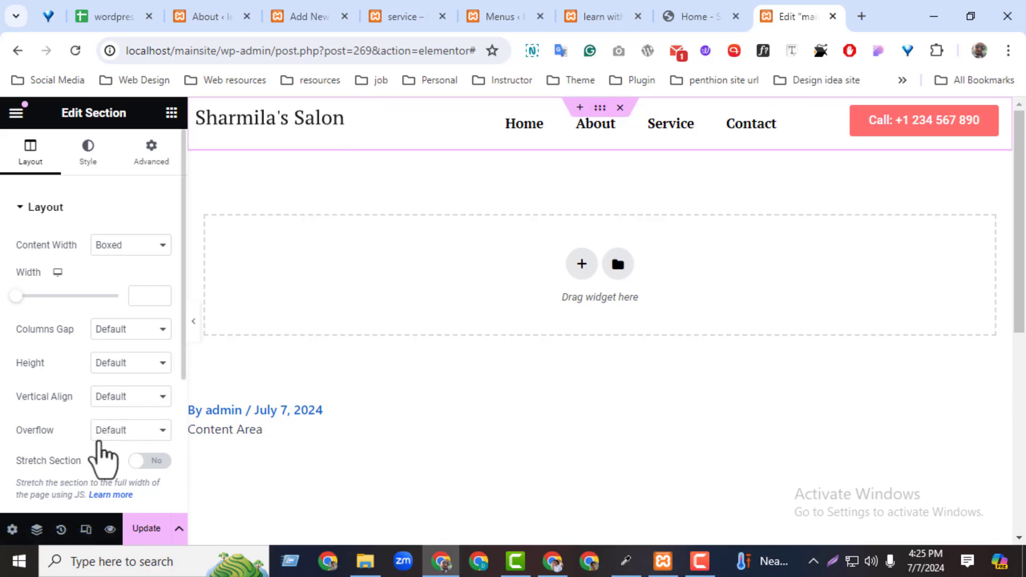
click(133, 398)
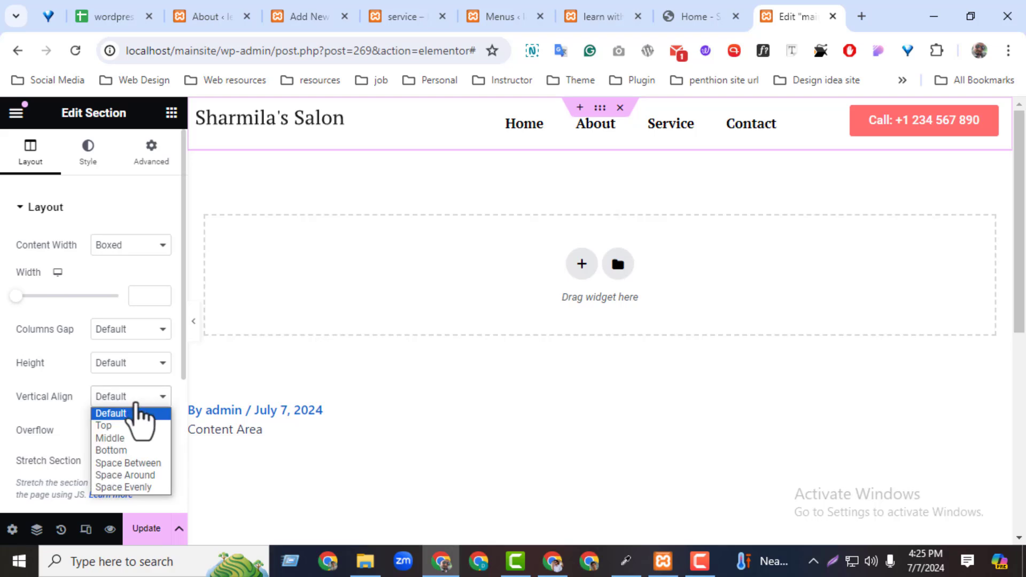
click(112, 439)
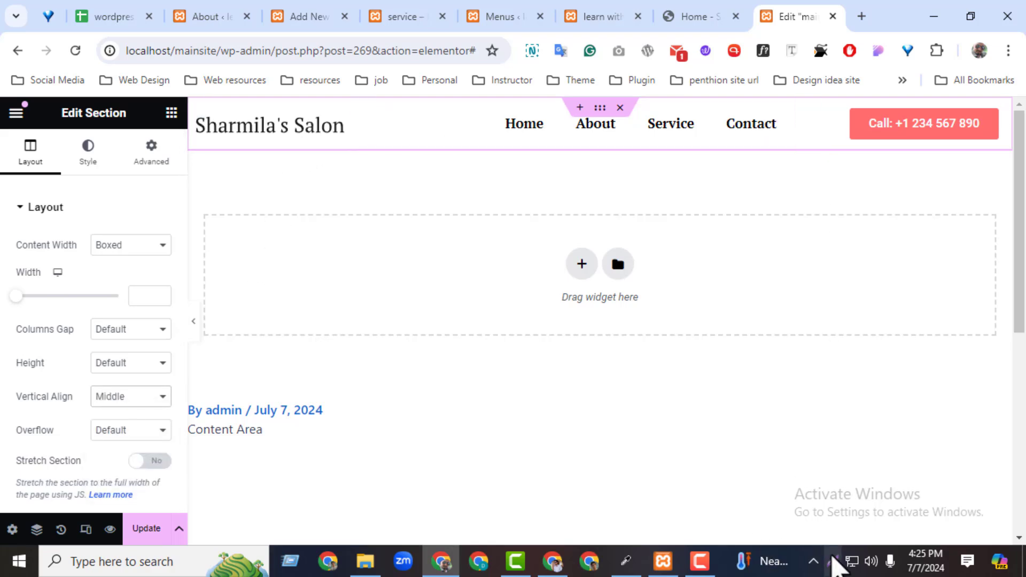
click(834, 561)
mouse_move(181, 98)
mouse_down()
mouse_move(465, 190)
mouse_move(1008, 138)
mouse_move(1007, 153)
mouse_up()
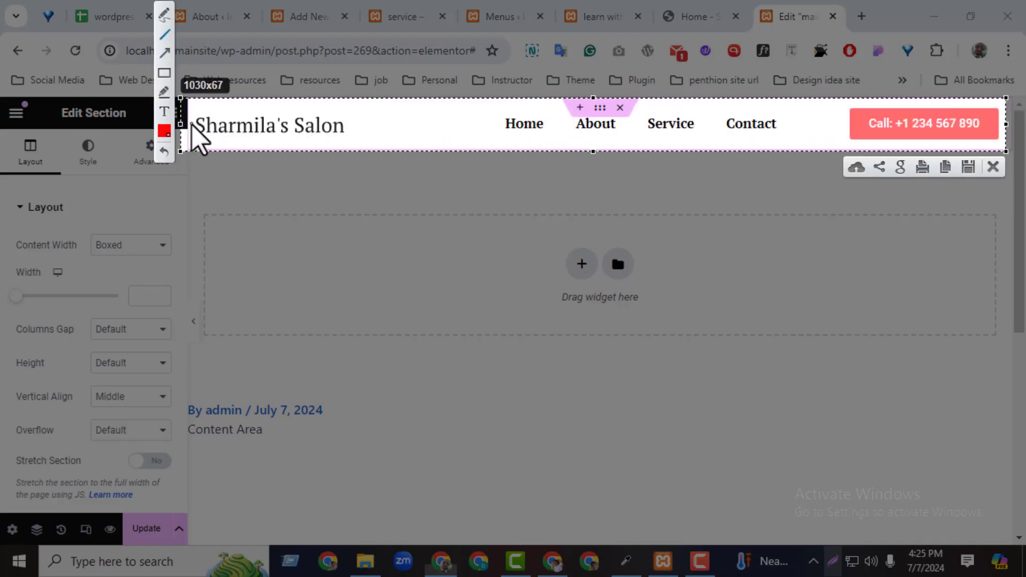
mouse_move(192, 125)
mouse_down()
mouse_move(617, 142)
mouse_move(958, 122)
mouse_move(996, 126)
mouse_move(990, 143)
mouse_up()
click(992, 166)
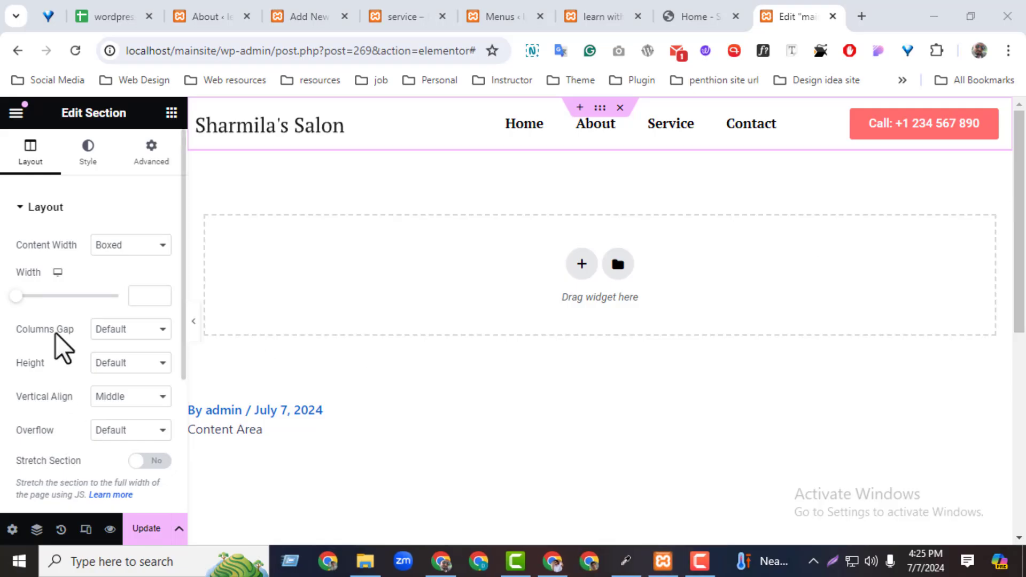
Try the Top and Bottom vertical alignments on the header section and return it to Middle.
click(122, 395)
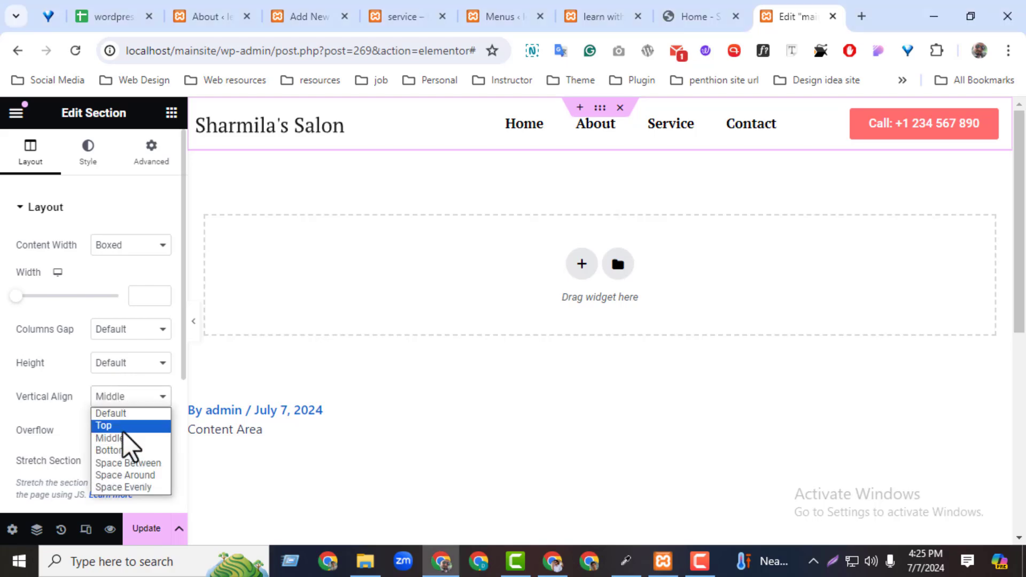
click(120, 425)
click(121, 398)
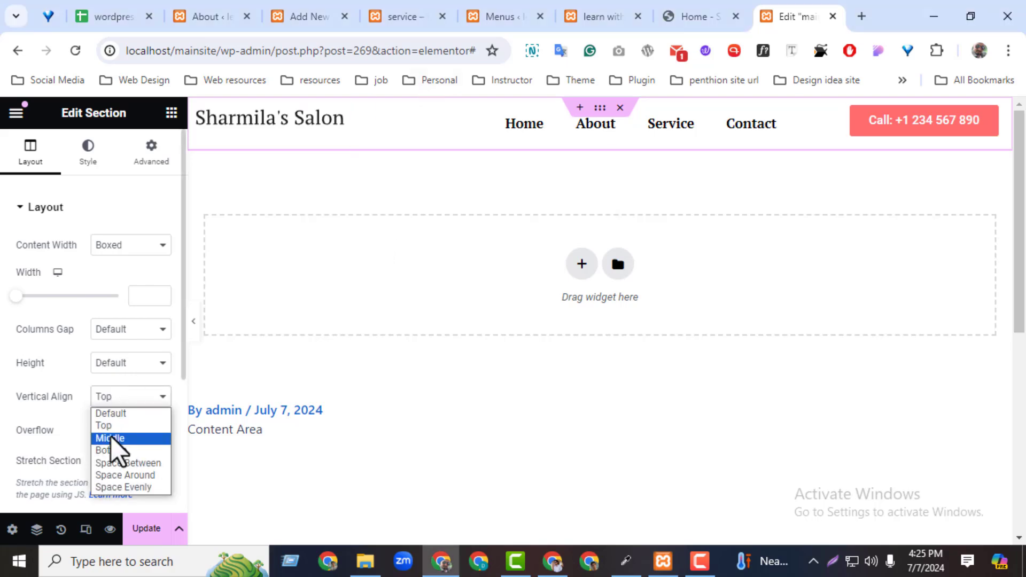
click(113, 451)
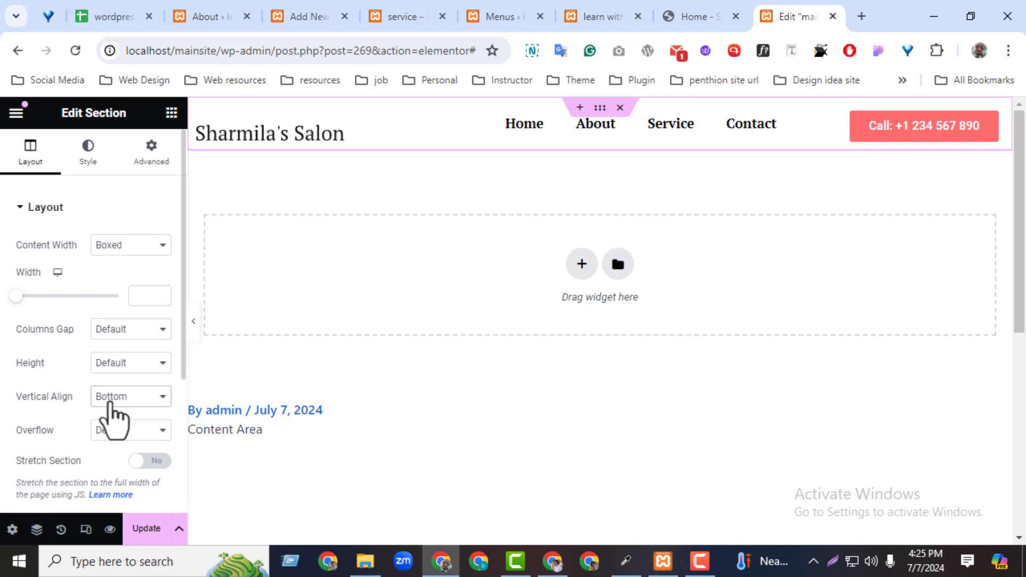
click(109, 401)
click(114, 442)
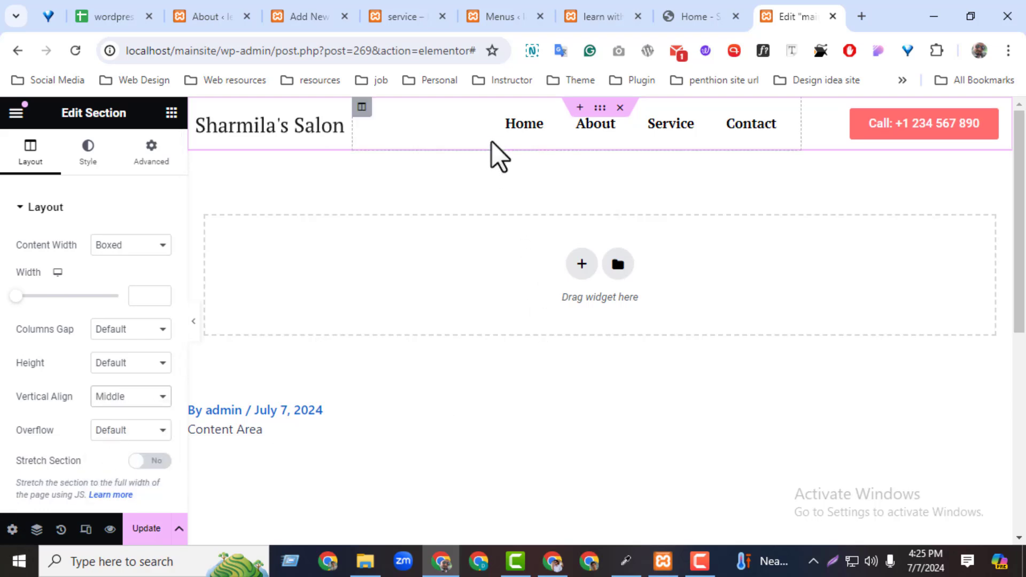
Set the vertical alignment of the column holding the navigation menu to Middle.
click(363, 106)
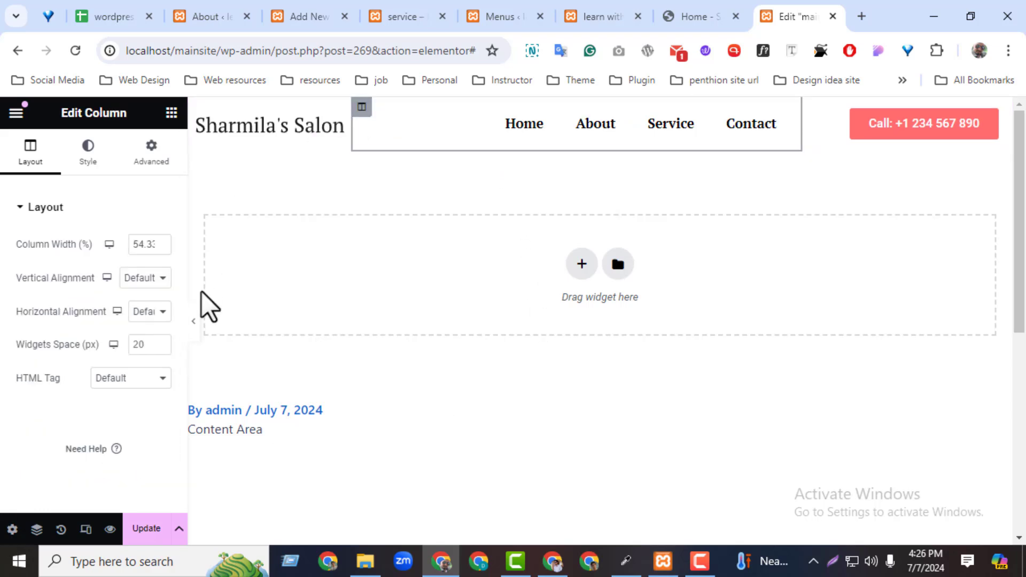
click(143, 277)
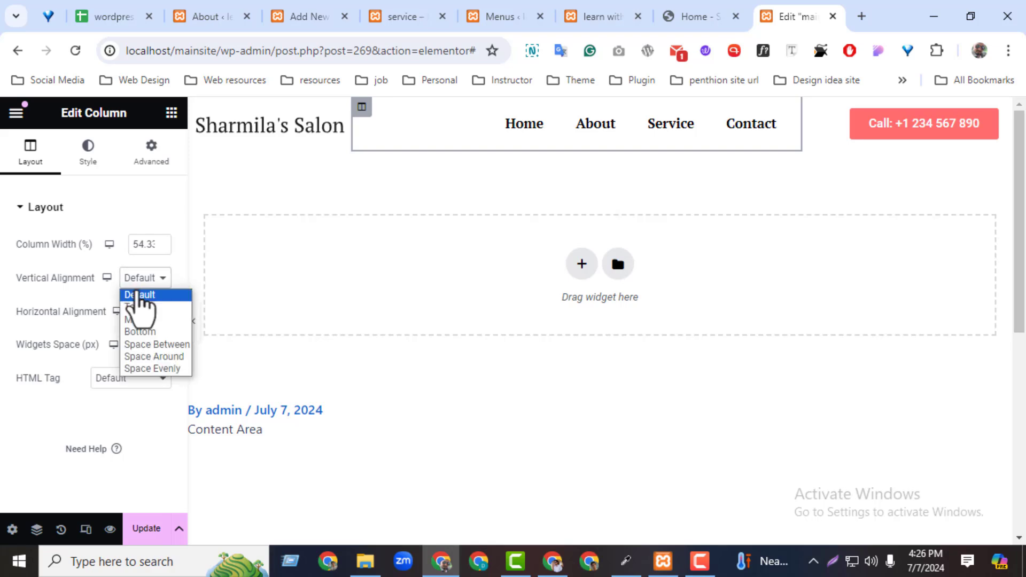
click(140, 321)
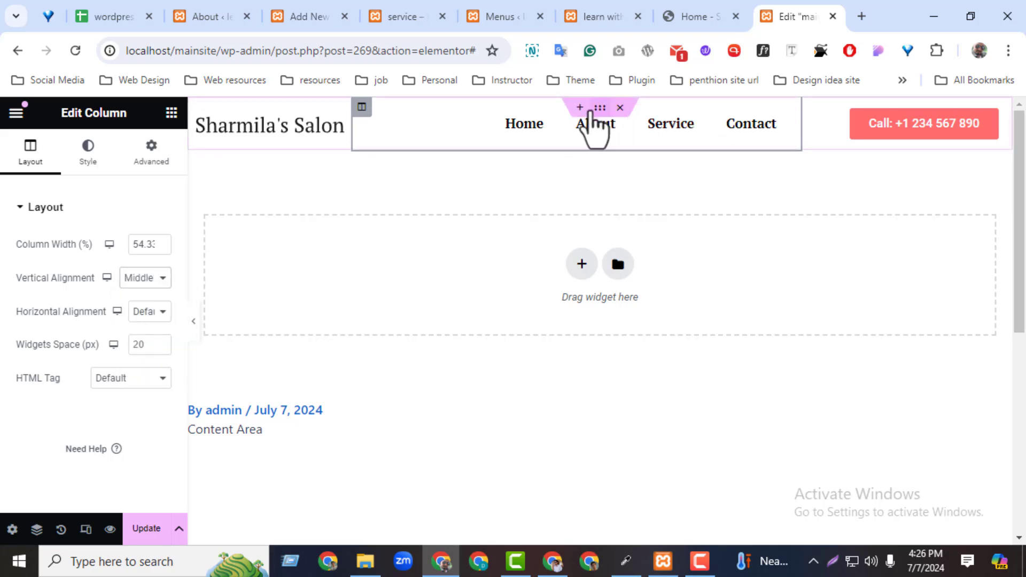
Sample the reference site's pale pink page background and set the header section's classic background color to #FFF5F5.
click(601, 108)
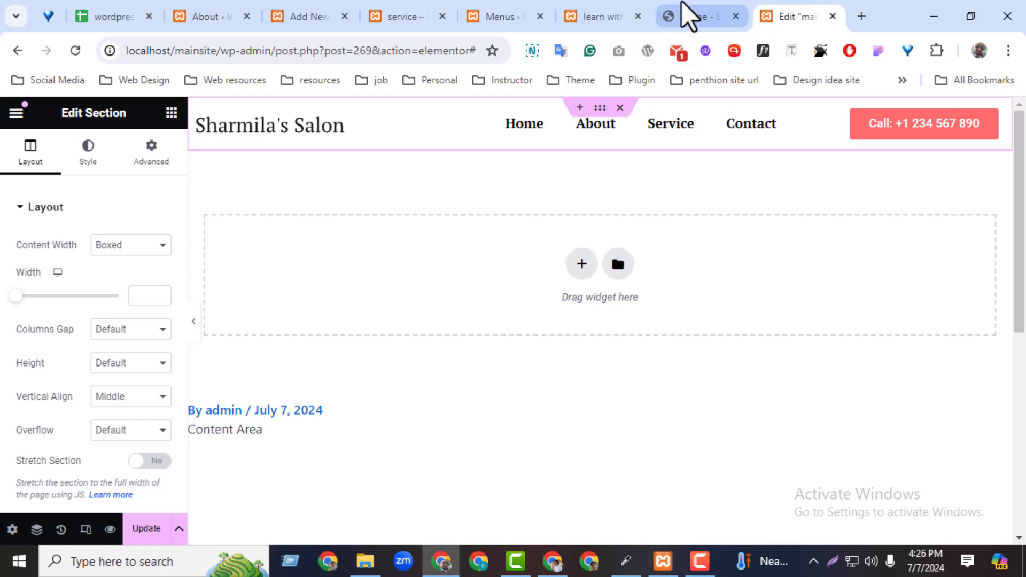
click(690, 16)
click(625, 562)
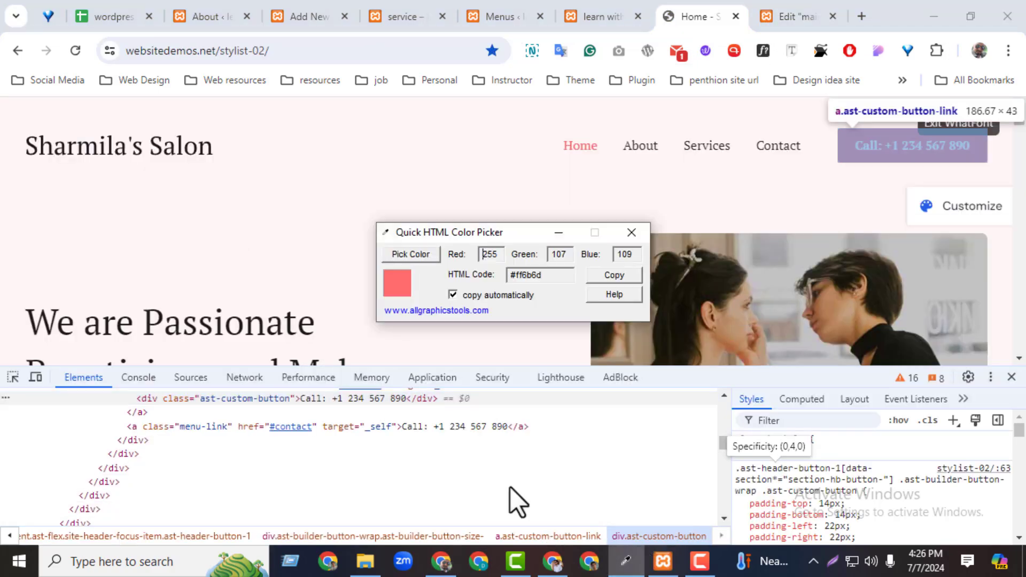
click(410, 255)
click(231, 227)
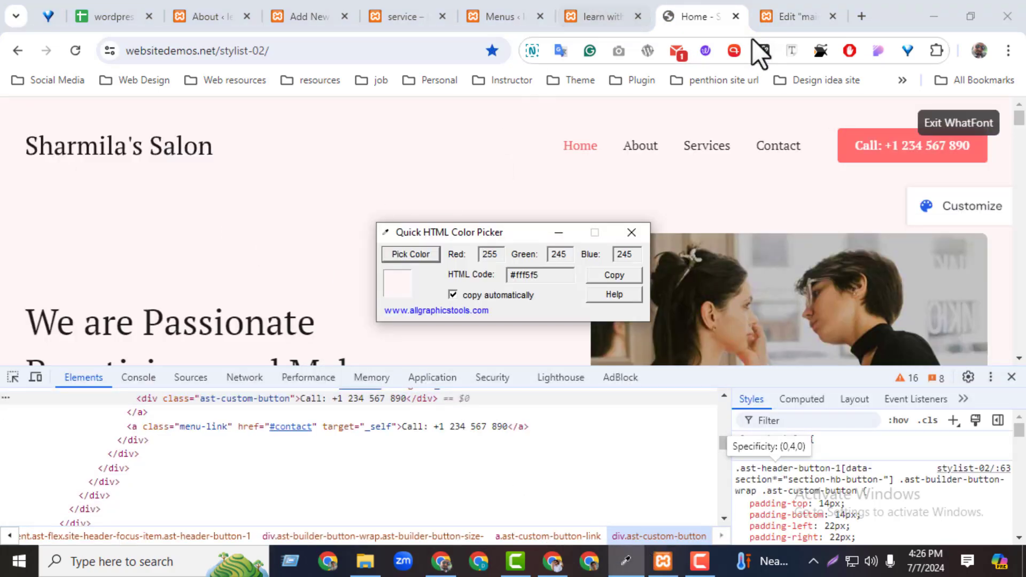
click(800, 16)
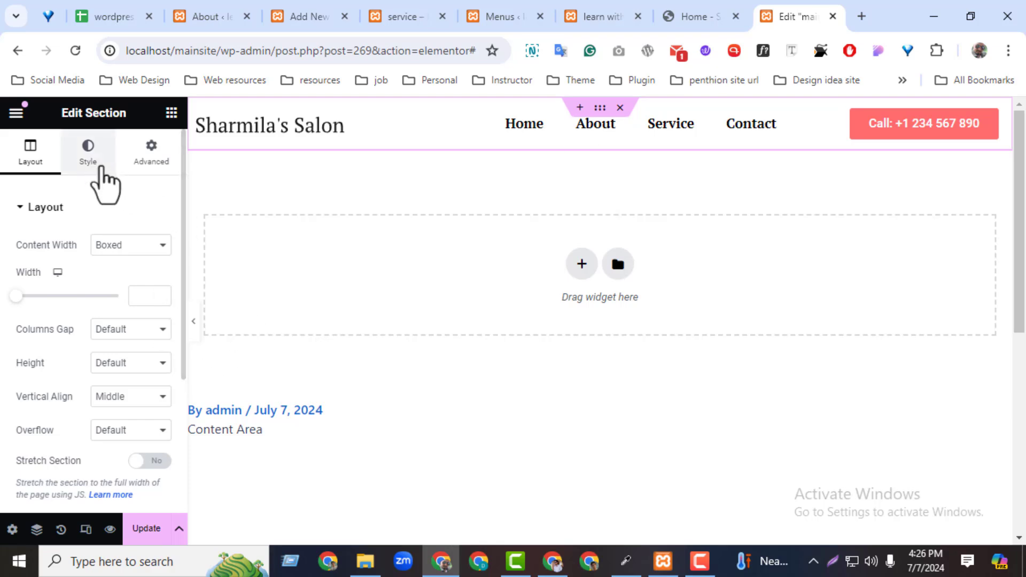
click(96, 164)
click(105, 279)
click(160, 312)
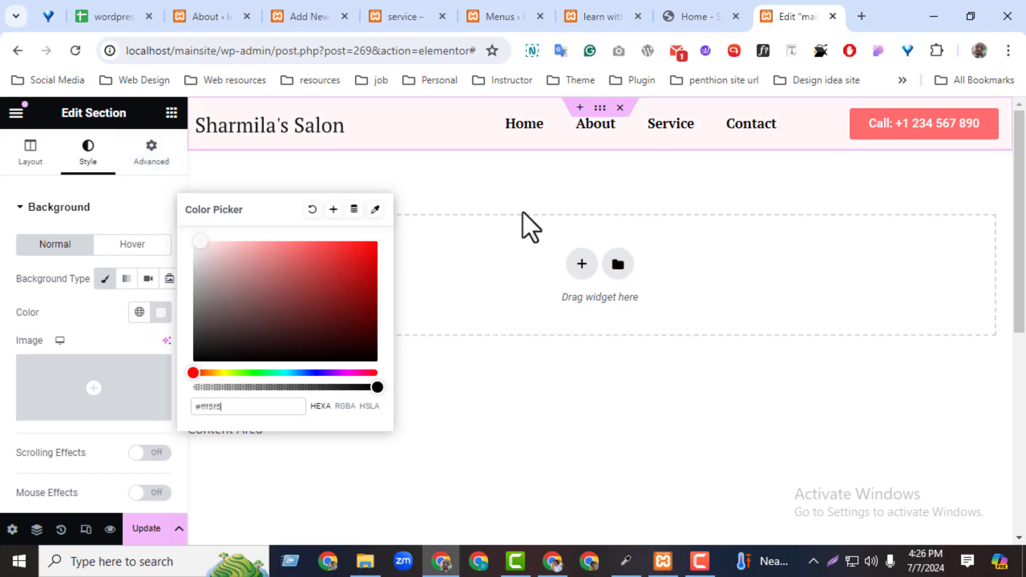
Set the header section's top and bottom padding to 10 px each and save the header with Update.
click(163, 160)
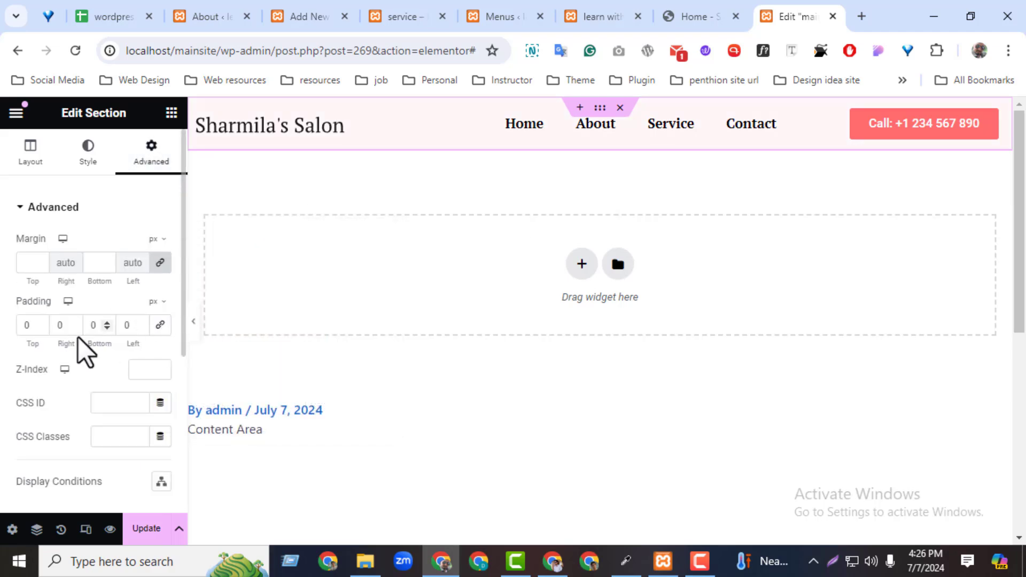
click(42, 323)
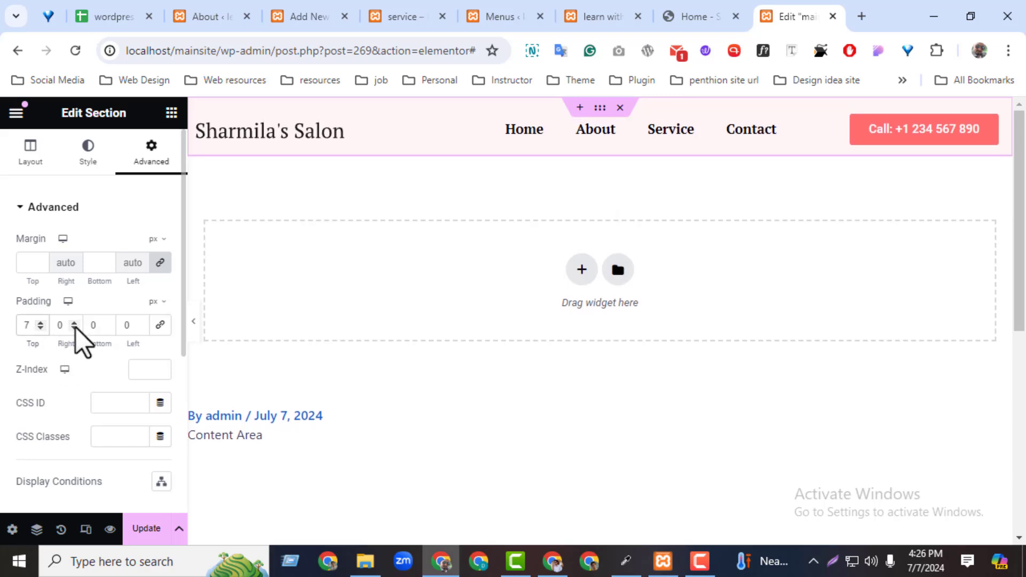
click(41, 323)
click(42, 323)
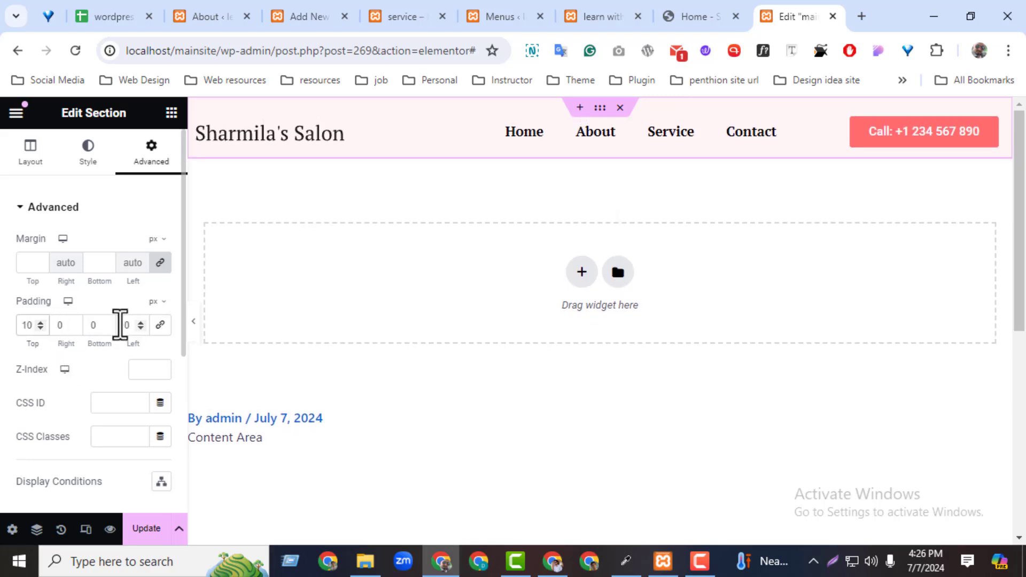
click(108, 323)
click(107, 323)
click(107, 323)
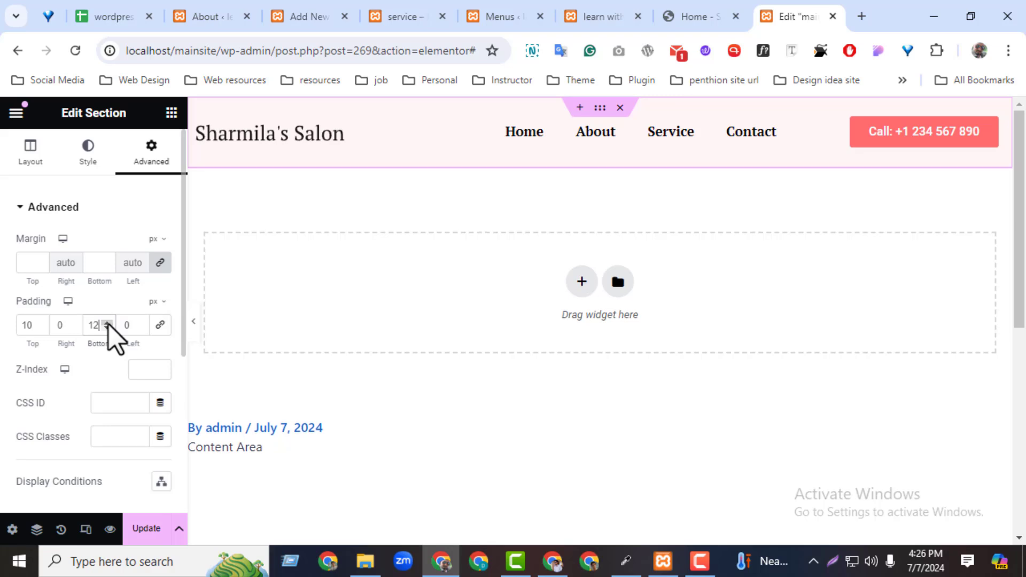
click(107, 328)
click(107, 328)
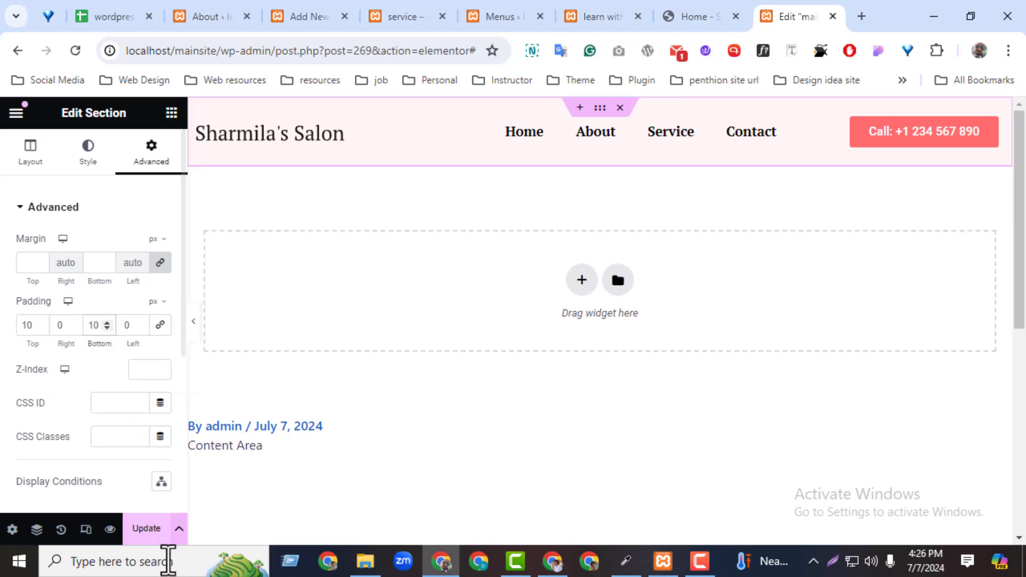
click(146, 529)
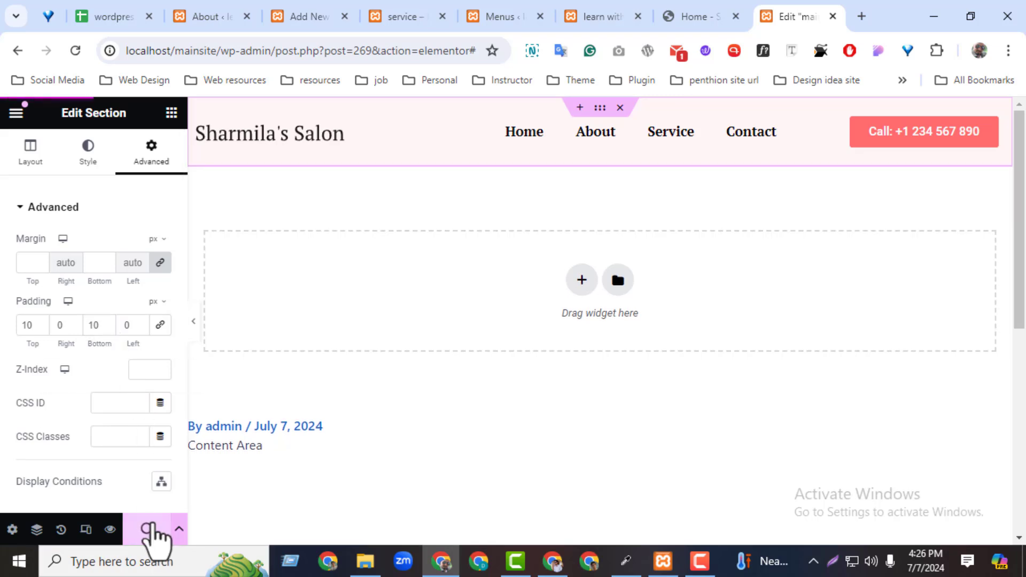
Compare the live homepage's header with the reference site, closing the developer tools and WhatFont on the reference page.
click(590, 22)
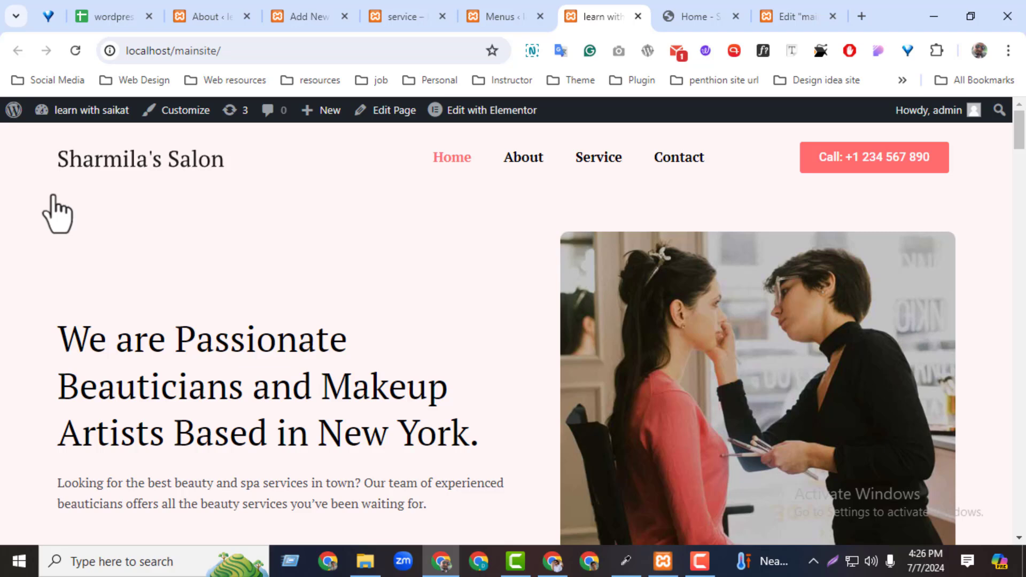
click(668, 16)
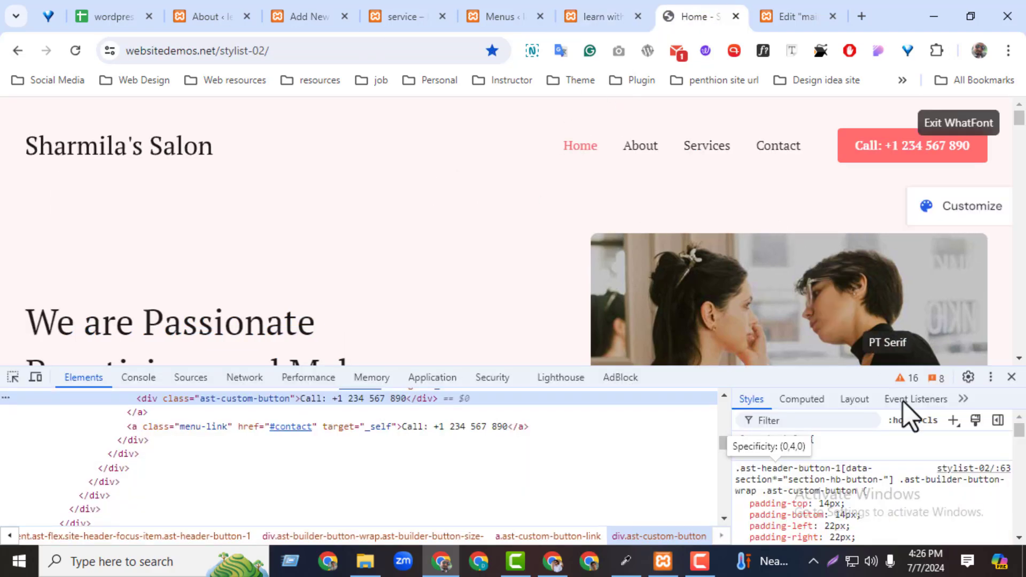
click(1009, 378)
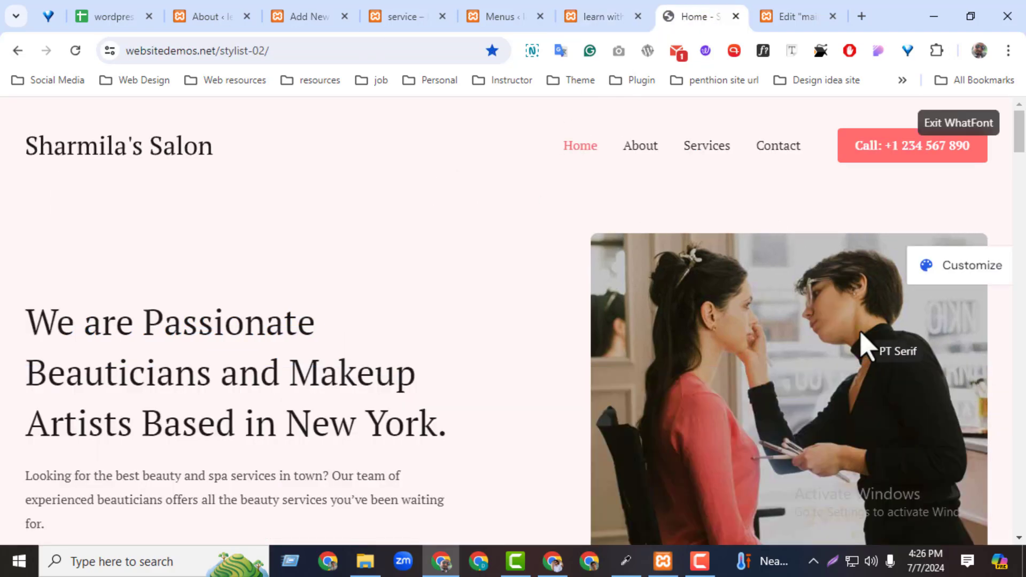
click(952, 123)
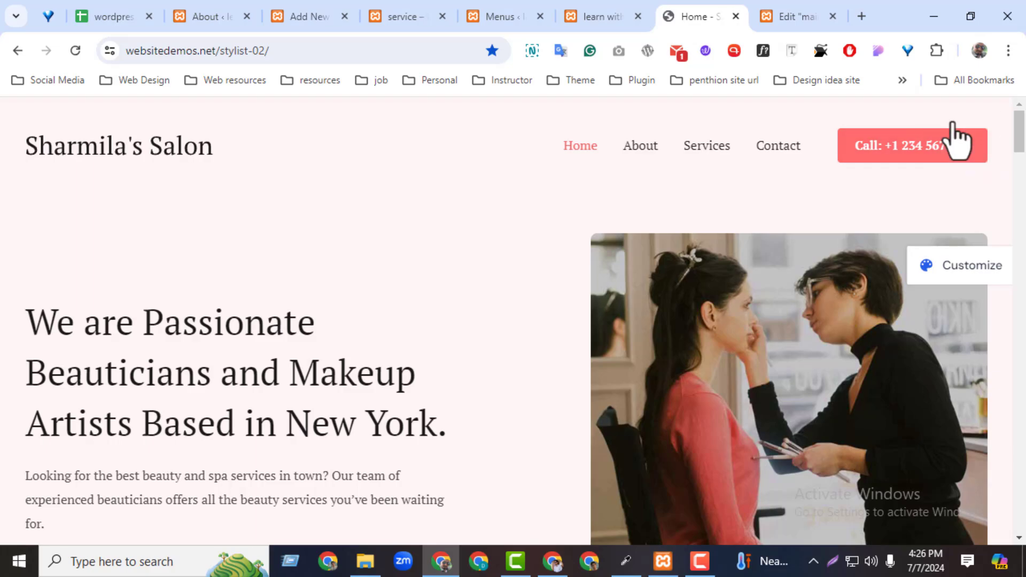
Look over the live homepage and close all extra site and editor tabs, keeping the course sheet, WordPress About page and reference site open.
click(591, 13)
drag(1023, 127, 931, 470)
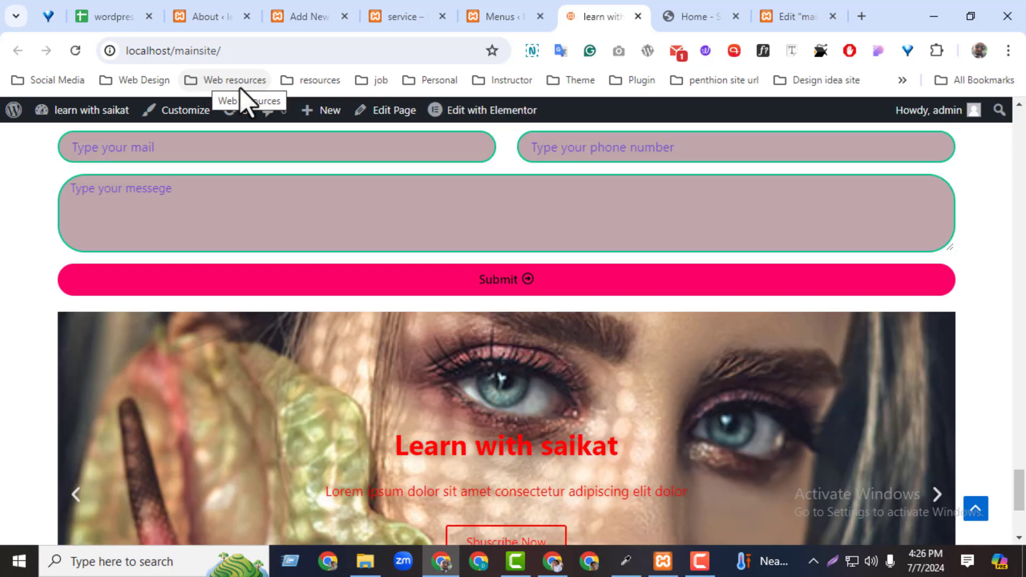
click(637, 17)
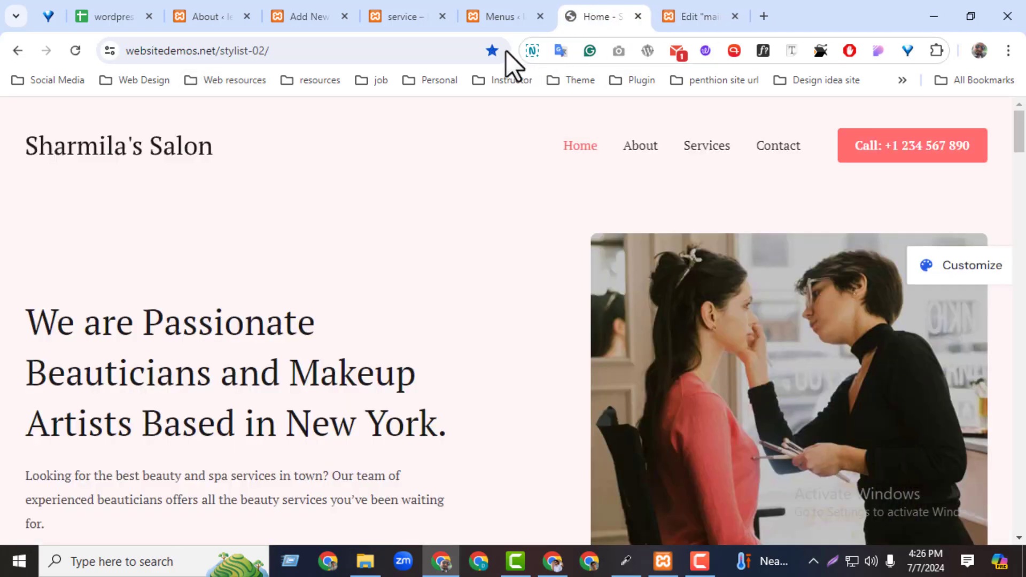
click(694, 23)
click(735, 17)
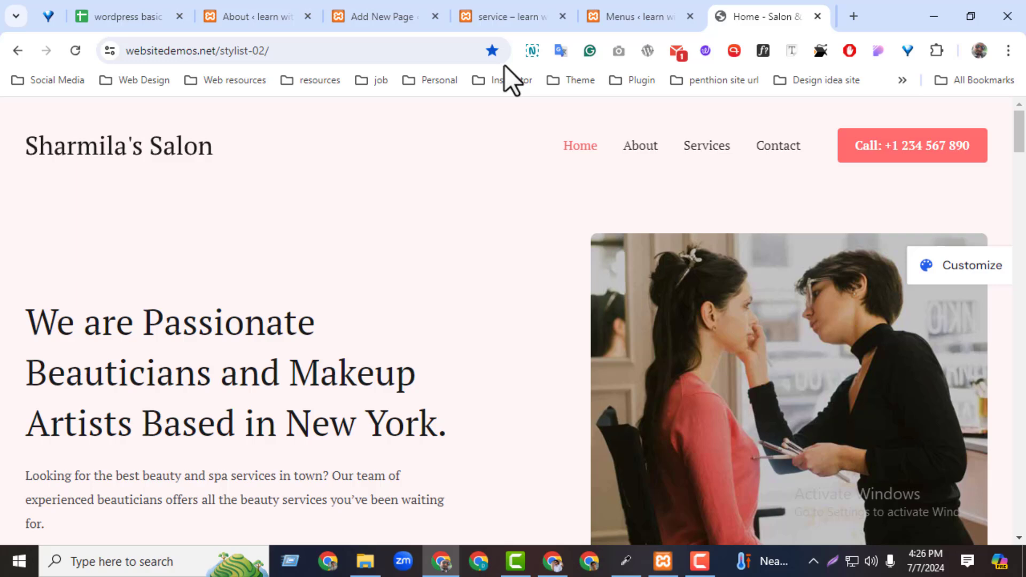
click(679, 17)
click(701, 17)
click(566, 26)
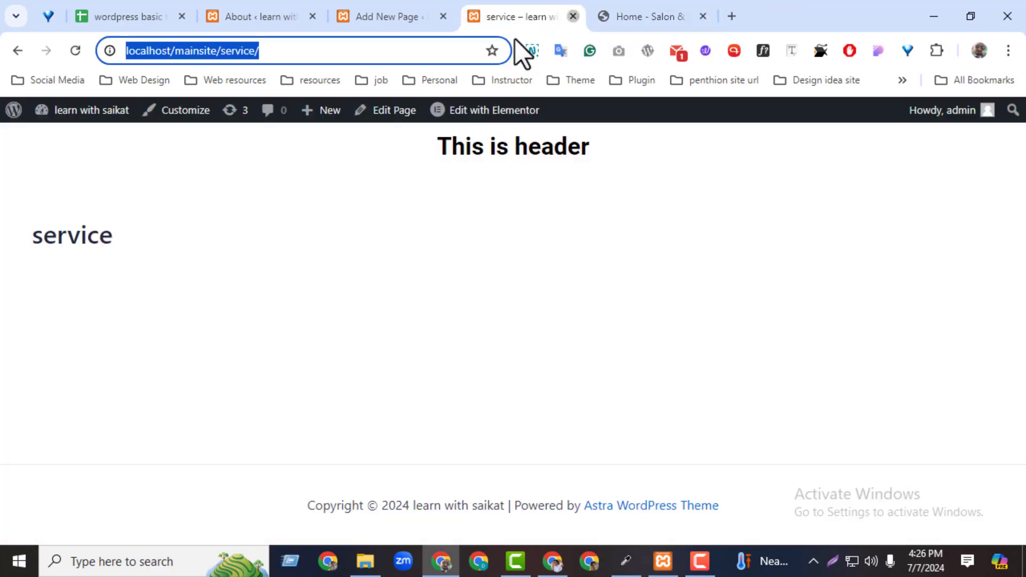
click(573, 16)
click(443, 16)
click(267, 16)
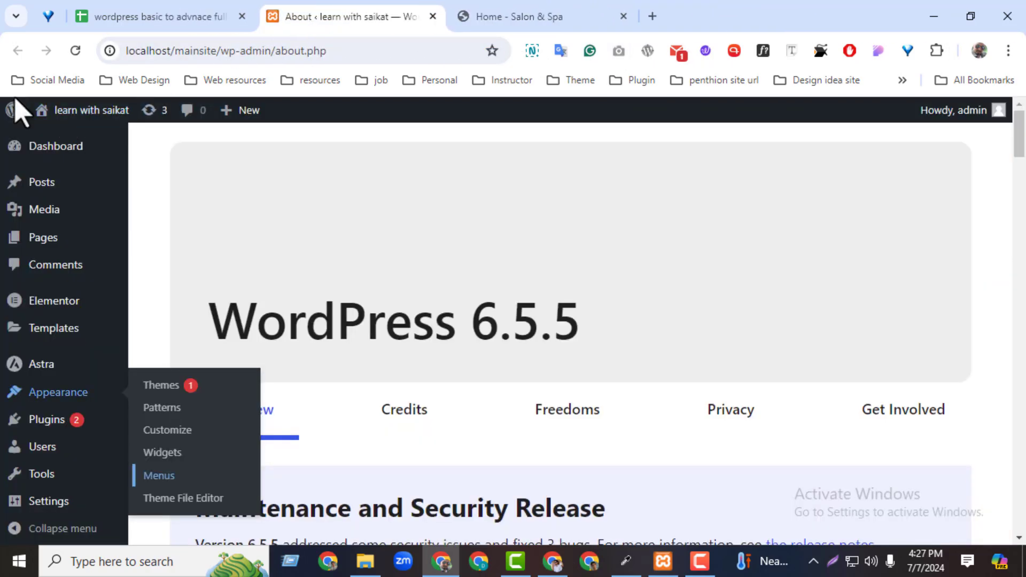
Open the Saved Templates list in the WordPress admin.
mouse_move(16, 112)
click(39, 137)
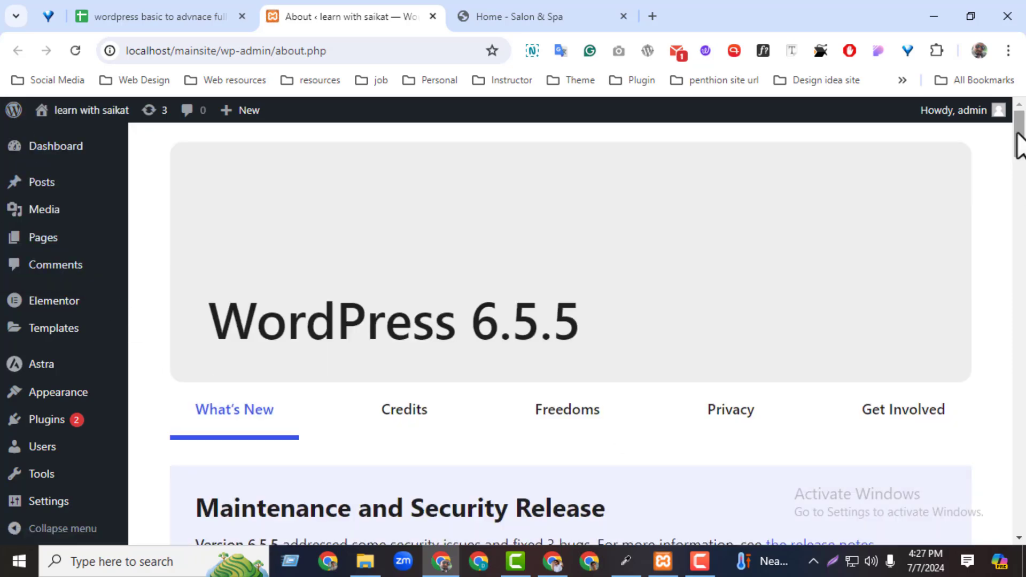
drag(1020, 144, 1021, 171)
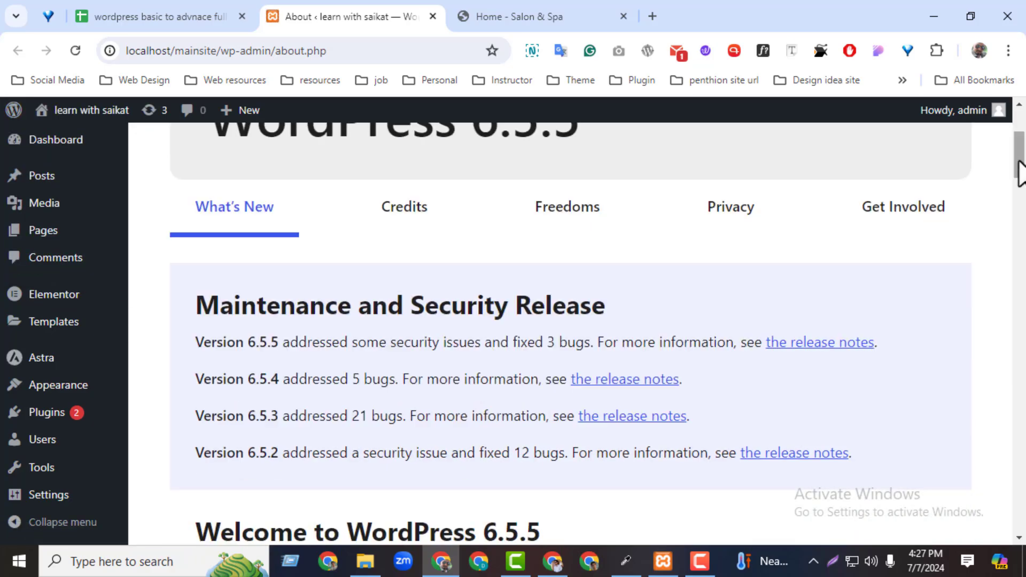
mouse_move(46, 334)
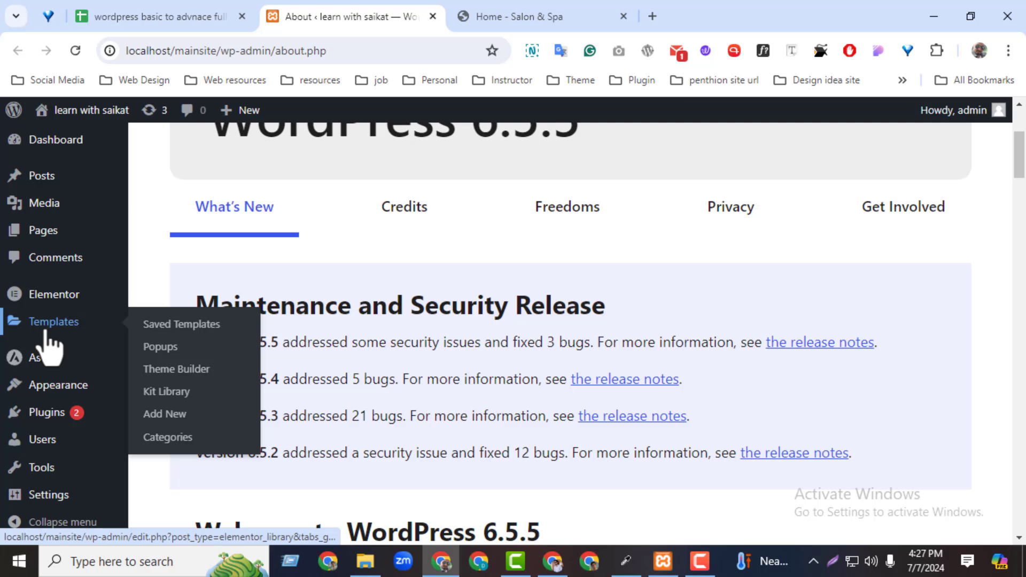
mouse_move(62, 302)
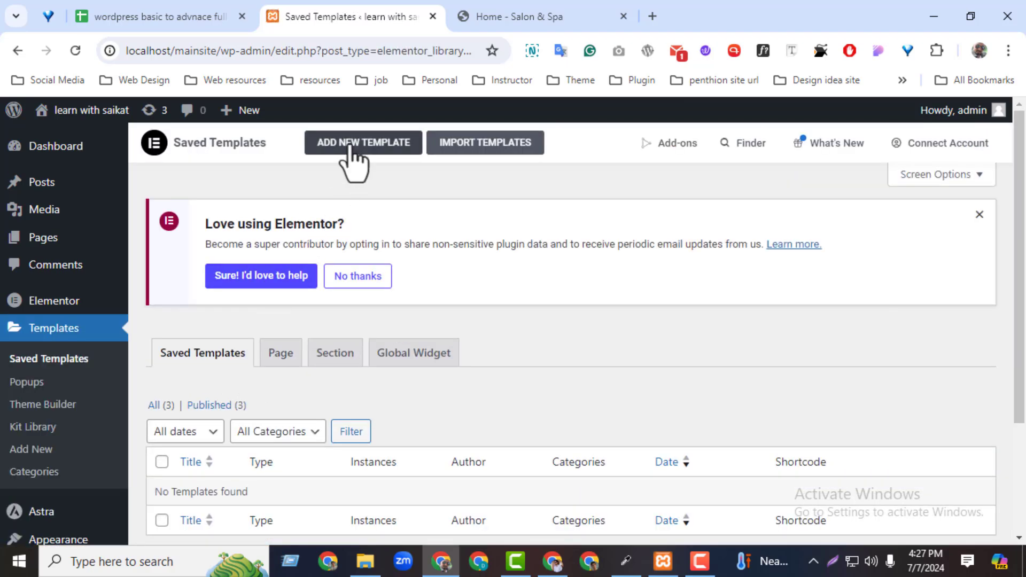
Create a new Elementor template of type Footer named "main footer".
click(351, 147)
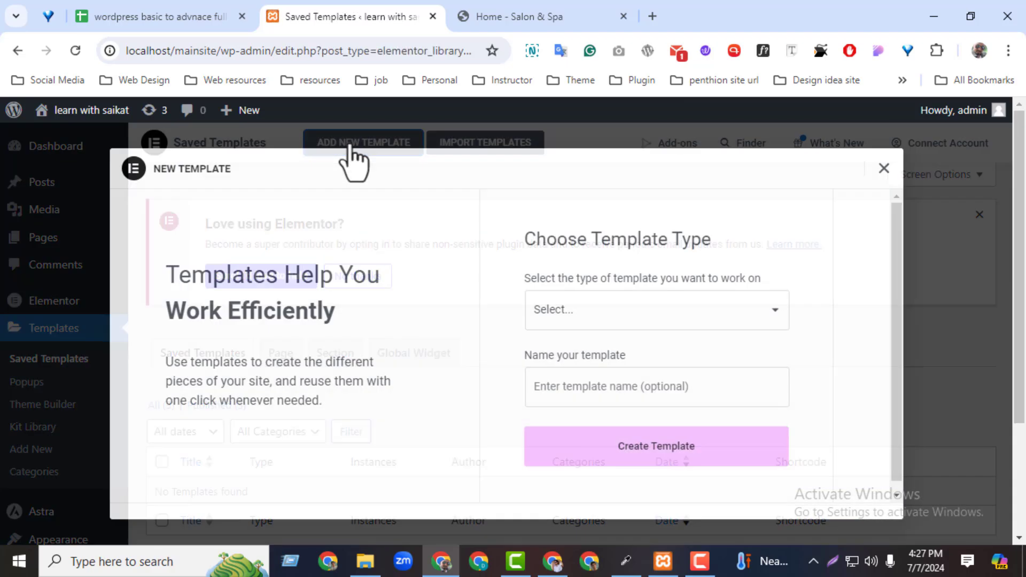
click(695, 319)
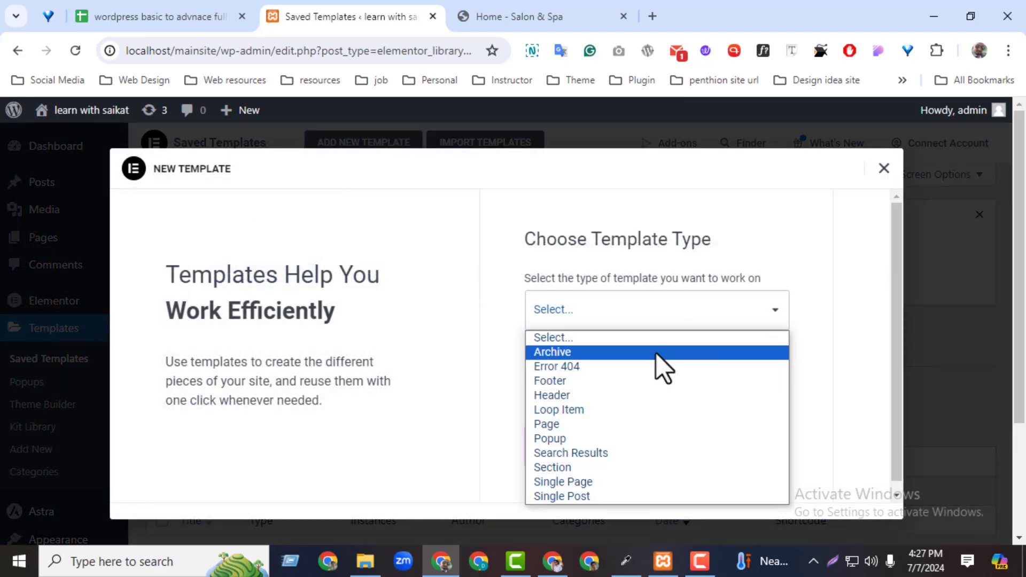
click(556, 381)
click(600, 377)
text(mai)
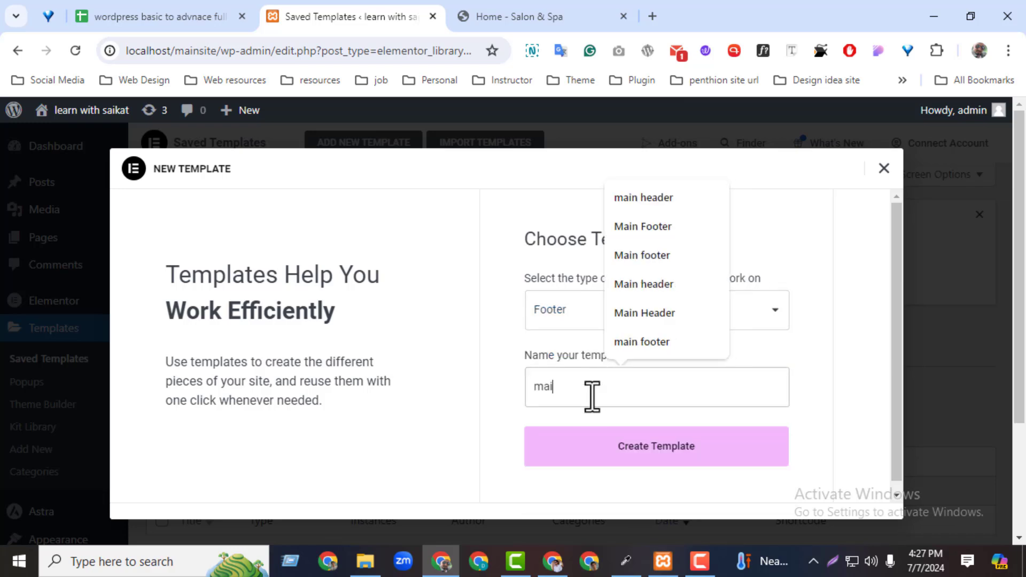
text(n footer)
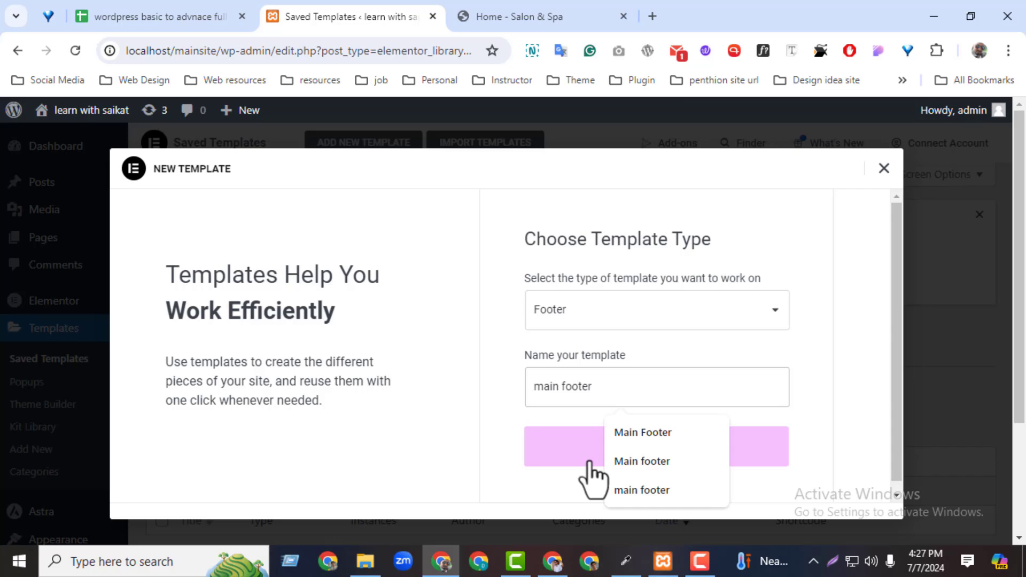
click(589, 462)
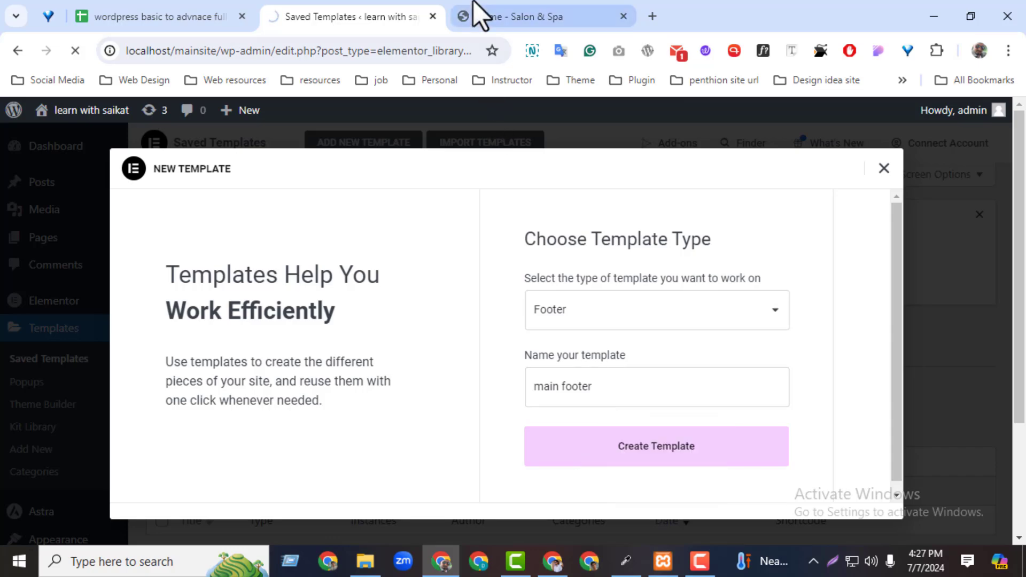
Examine the reference site's footer layout, outlining its four columns and copyright line on a temporary screen capture, and close the capture.
click(474, 16)
drag(1022, 152, 1021, 516)
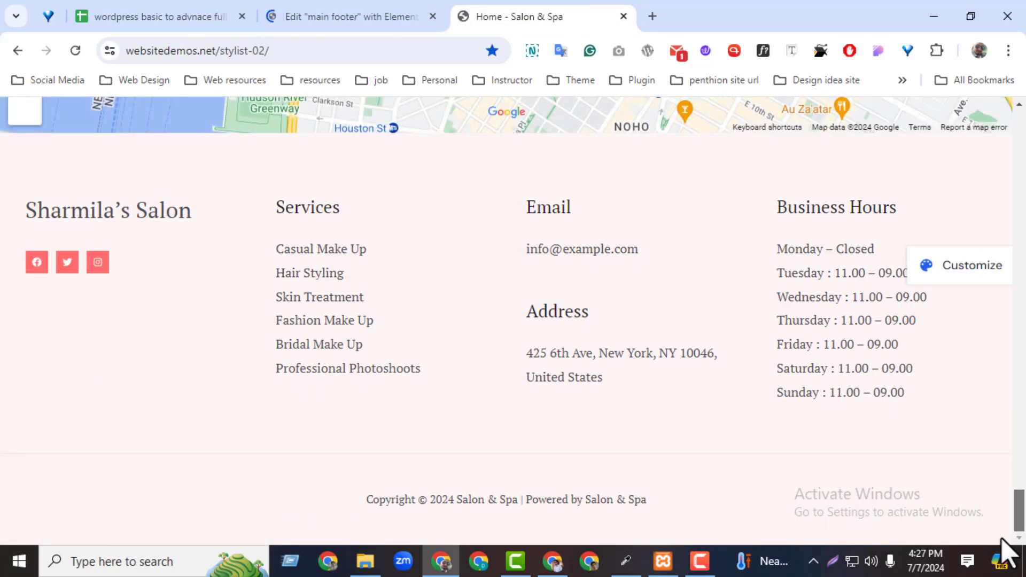
click(834, 561)
drag(1, 133, 1018, 544)
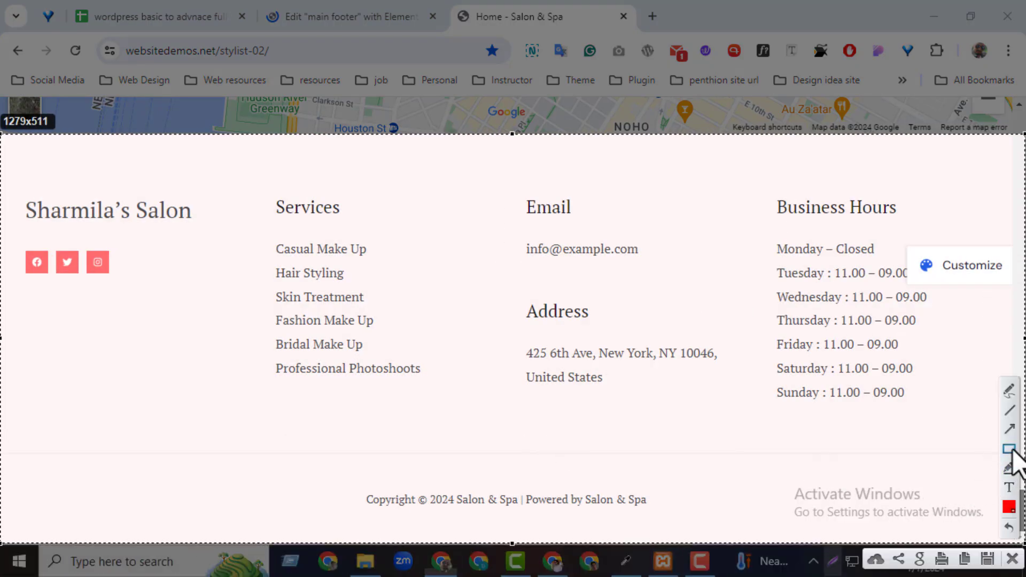
drag(9, 174, 219, 461)
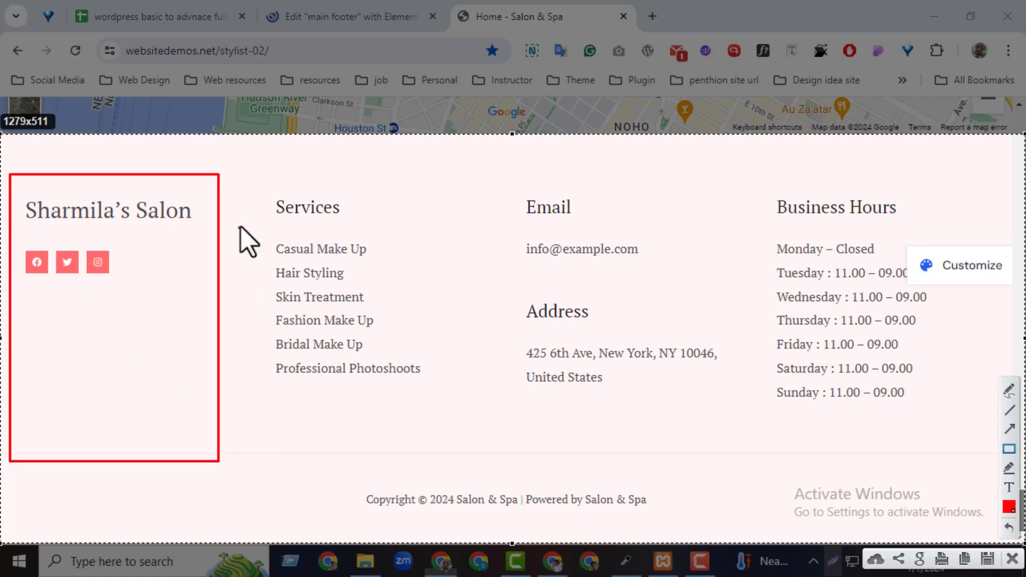
drag(233, 168, 420, 508)
mouse_move(505, 190)
mouse_down()
mouse_move(599, 334)
mouse_move(702, 463)
mouse_up()
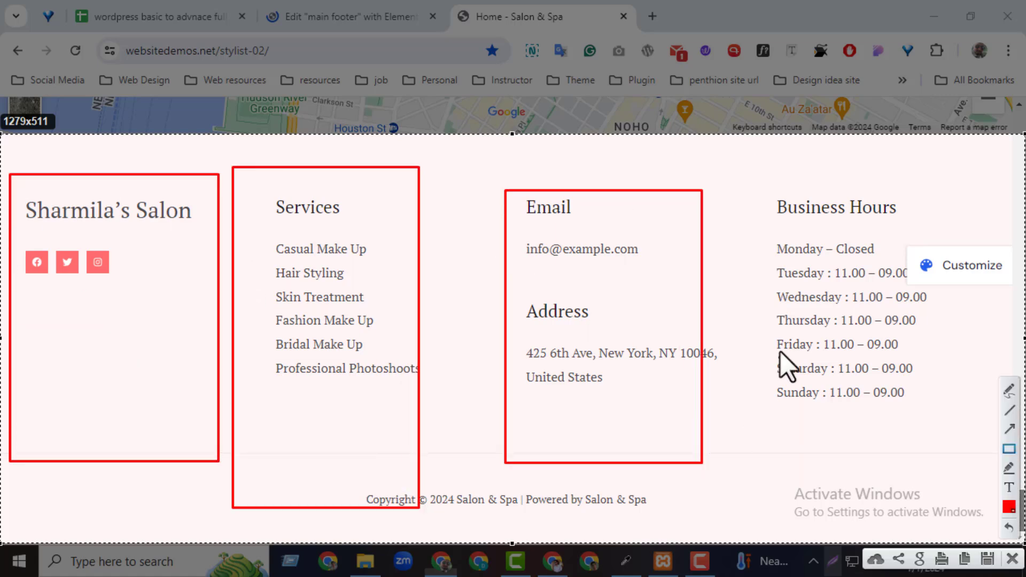
drag(742, 167, 986, 440)
drag(217, 478, 772, 530)
click(1012, 559)
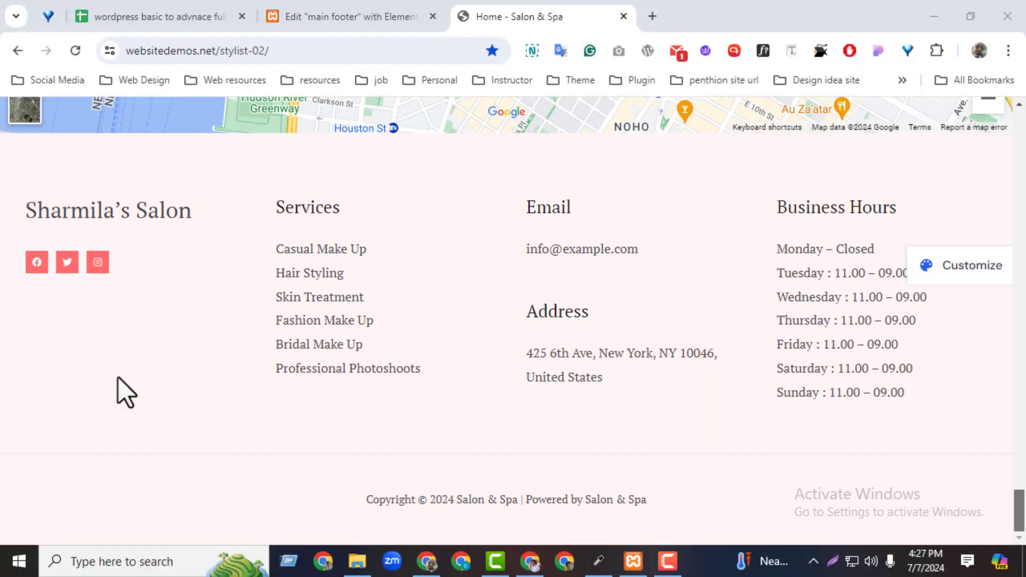
Add a section with four equal columns to the "main footer" template.
click(313, 18)
click(891, 131)
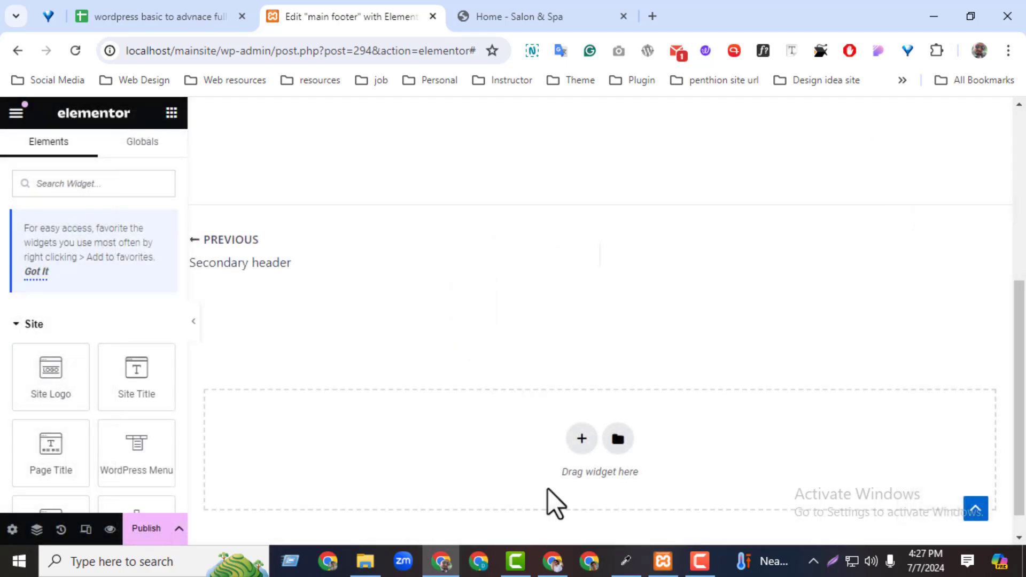
click(583, 442)
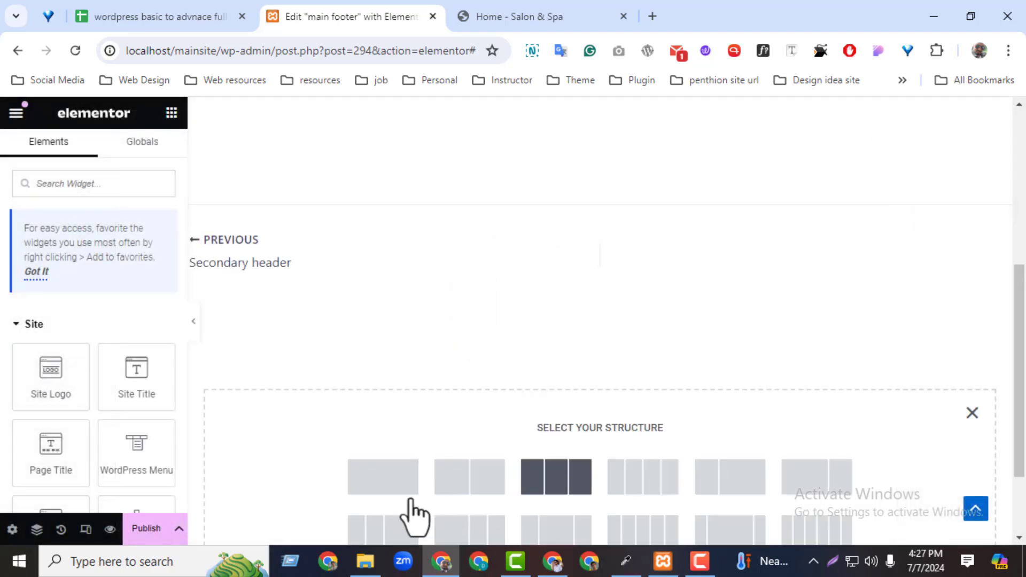
click(636, 481)
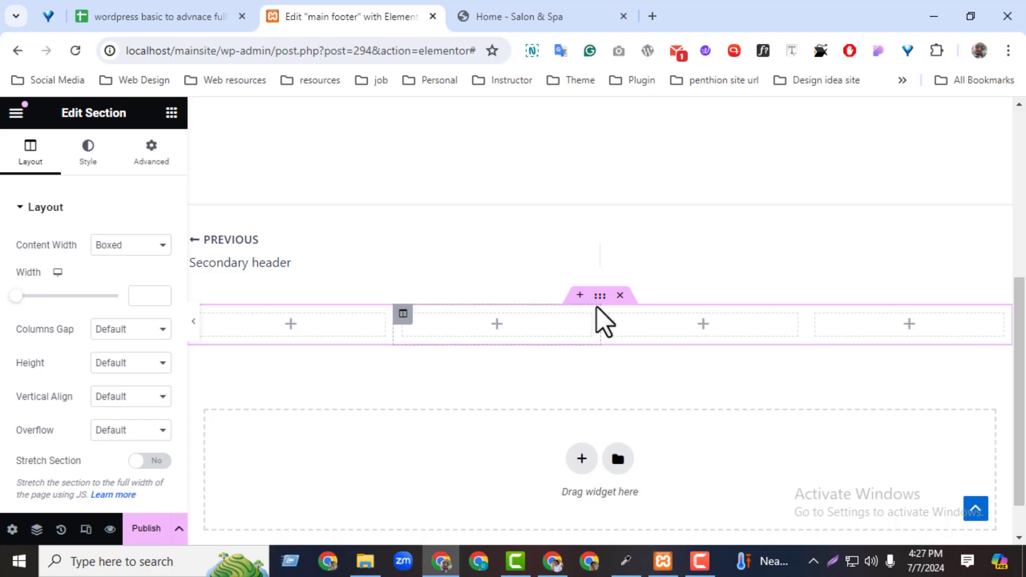
Give the four-column footer section a classic background color of #fff5f5.
click(88, 152)
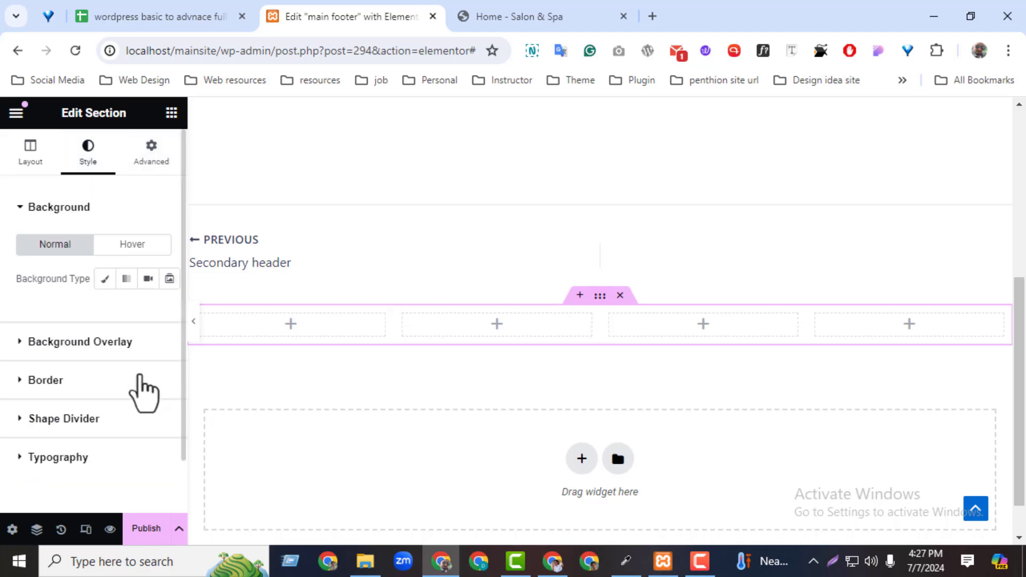
click(105, 279)
click(161, 312)
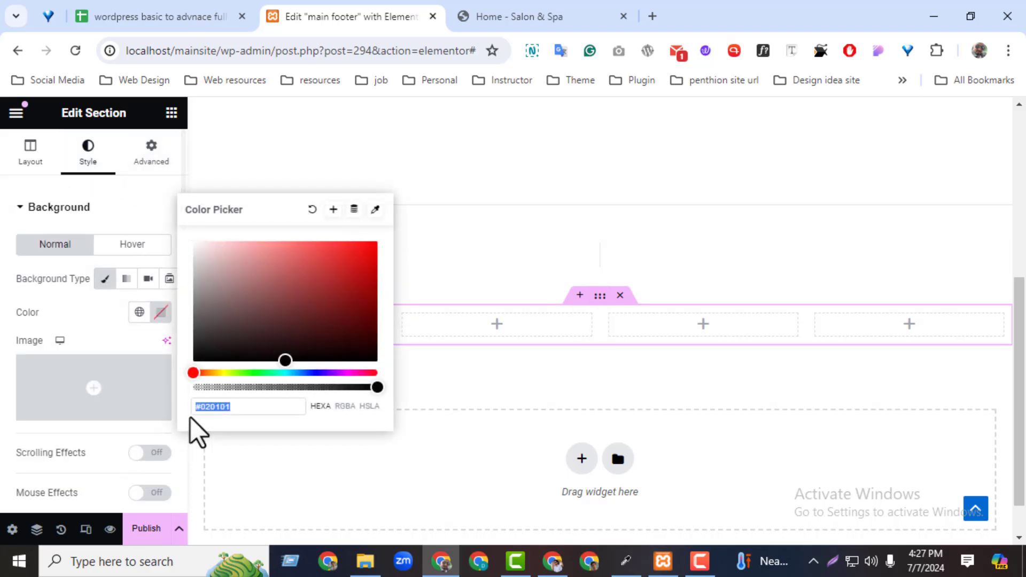
key(ctrl+v)
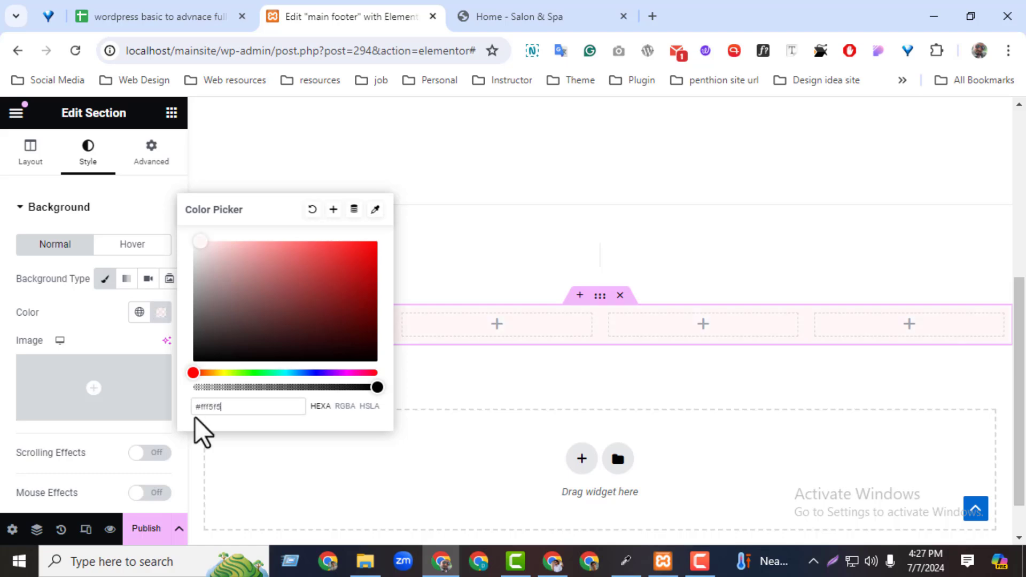
click(95, 335)
Add an Image widget to the first footer column and insert the Sharmila's Salon logo from the media library.
click(291, 324)
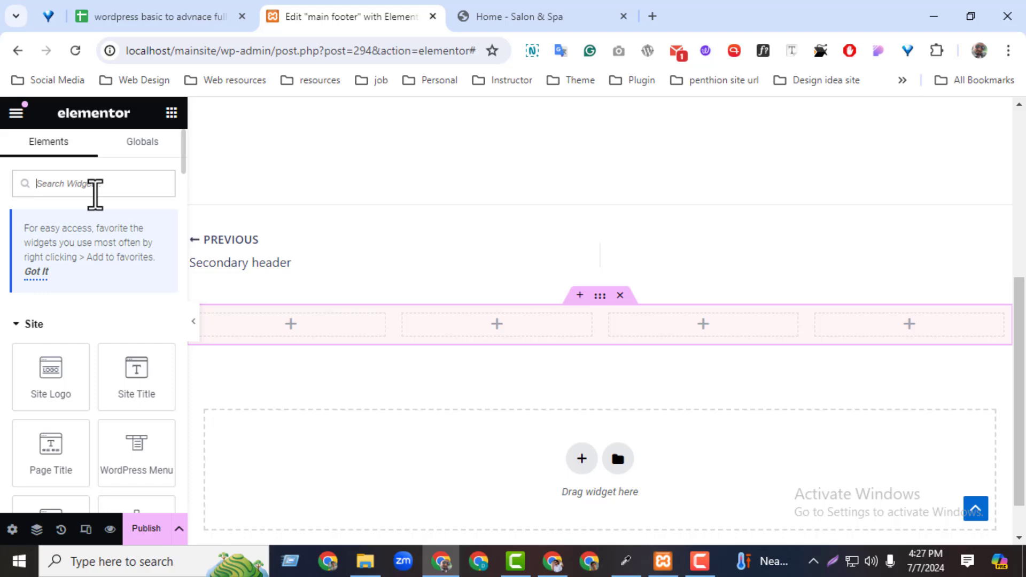
text(ima)
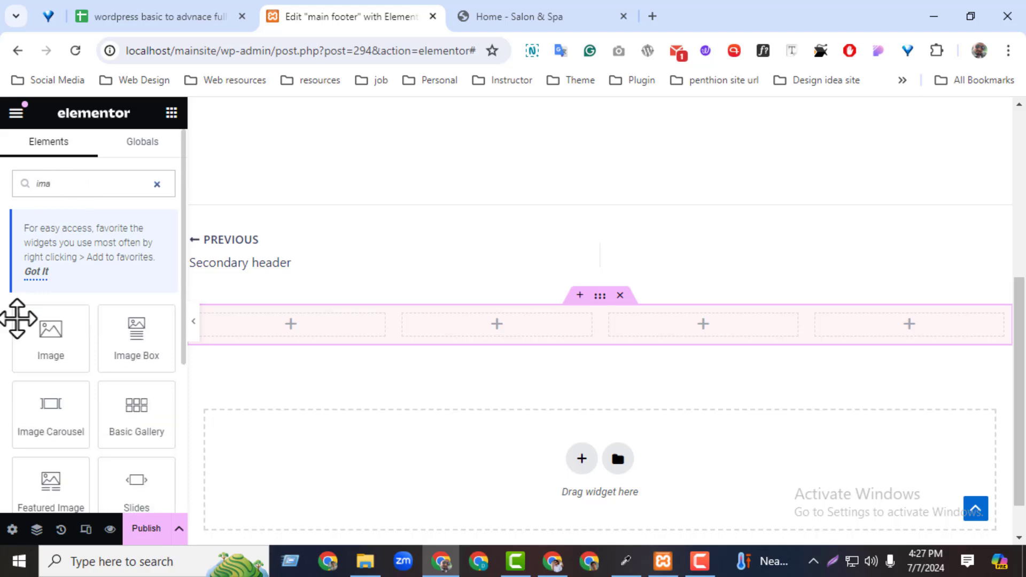
drag(17, 319, 323, 342)
click(71, 298)
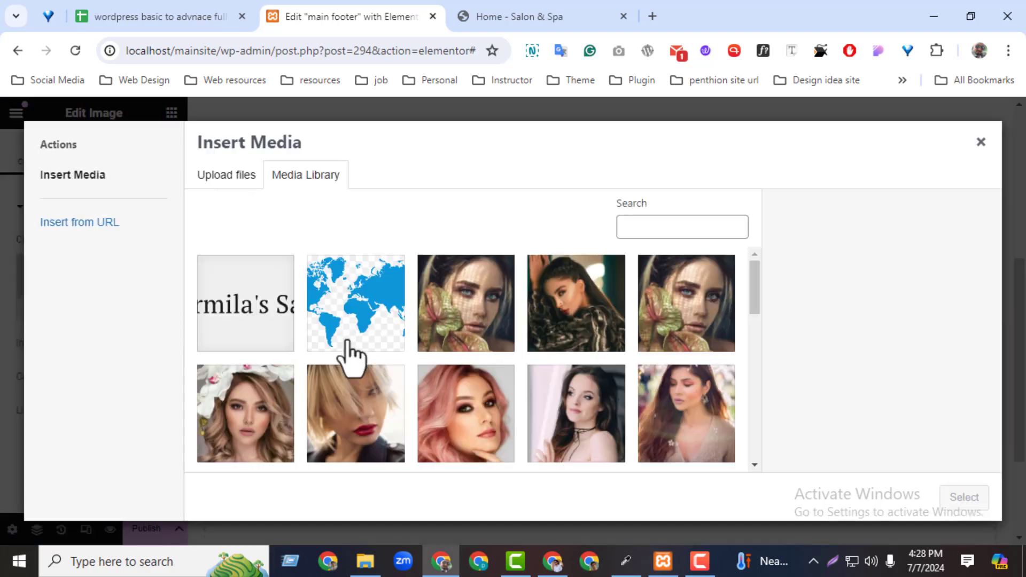
click(965, 497)
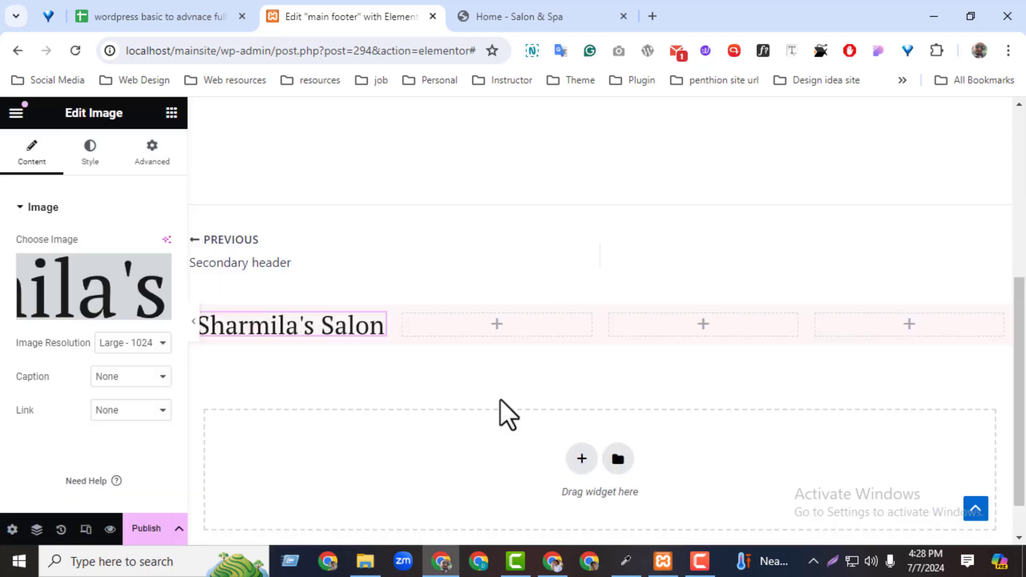
Check the reference footer's first column and add a Social Icons widget below the logo image.
click(506, 15)
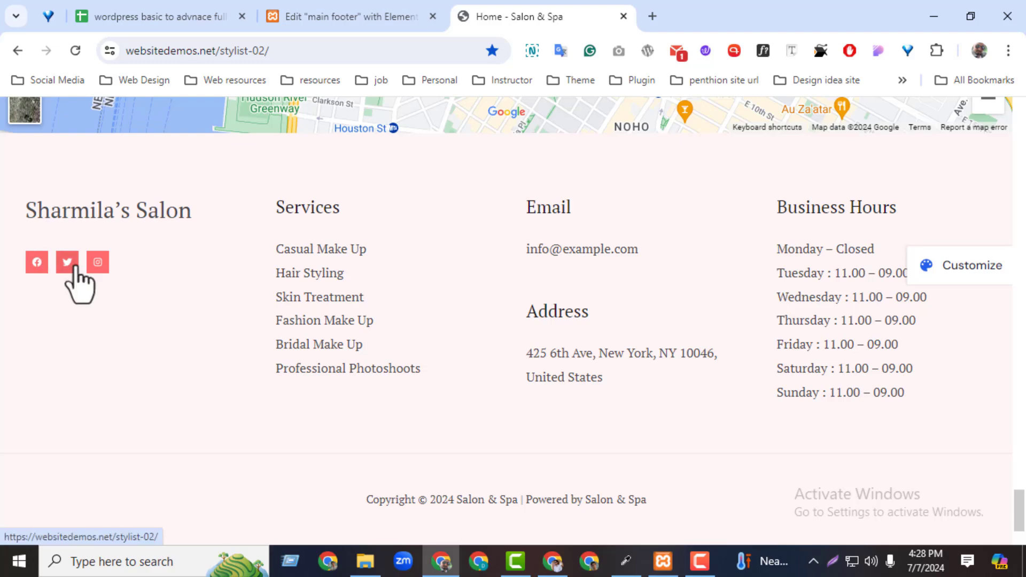
click(326, 16)
click(172, 113)
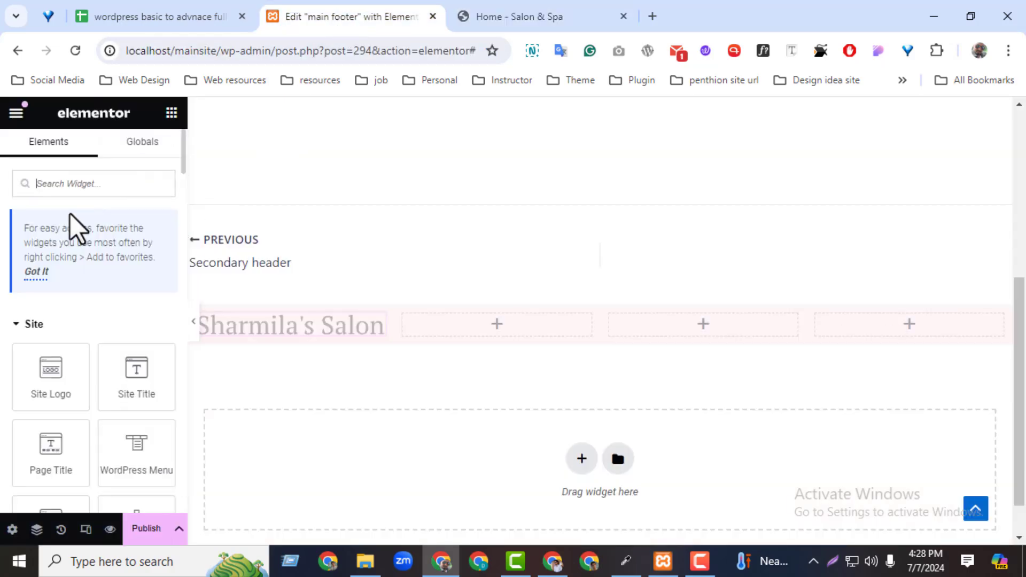
text(social)
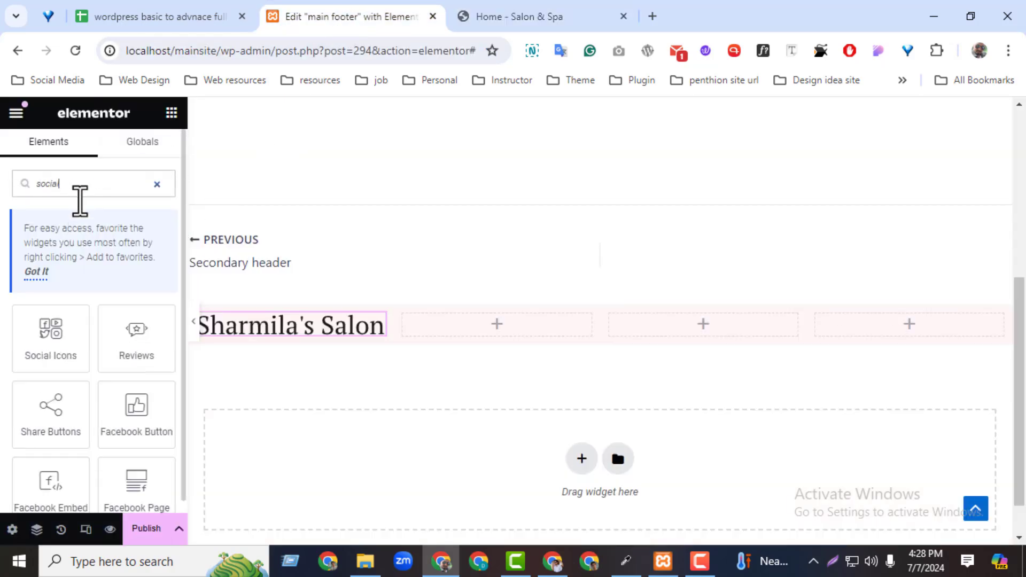
drag(18, 337, 321, 345)
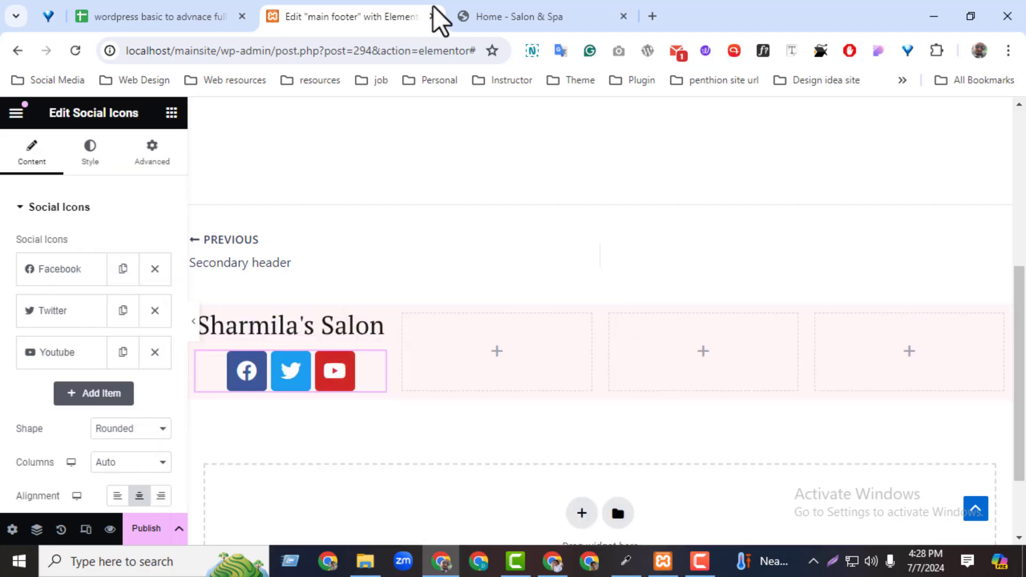
Check the reference footer's icons and switch the Social Icons widget's color mode to Custom.
click(557, 19)
click(345, 16)
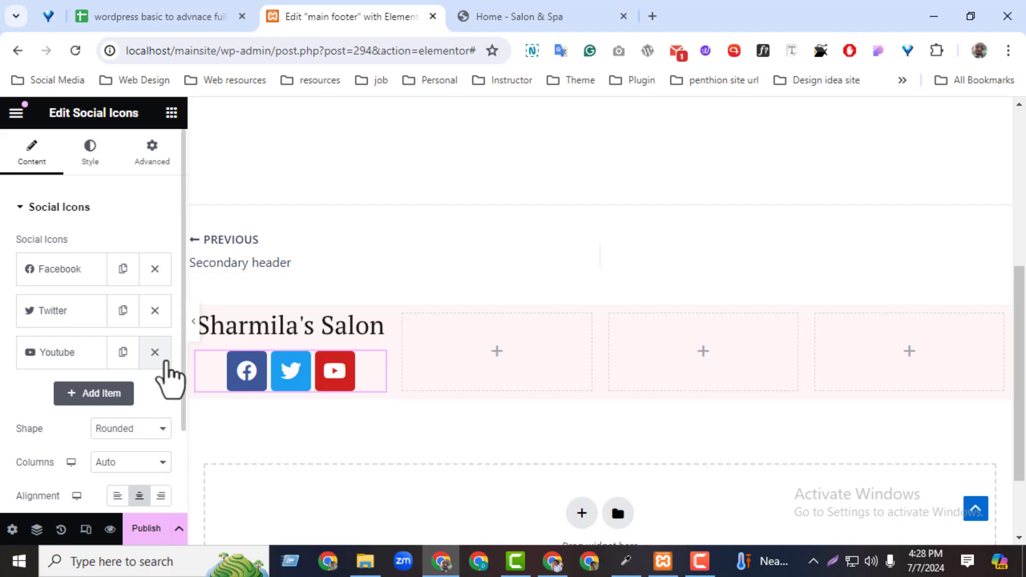
click(81, 157)
click(133, 245)
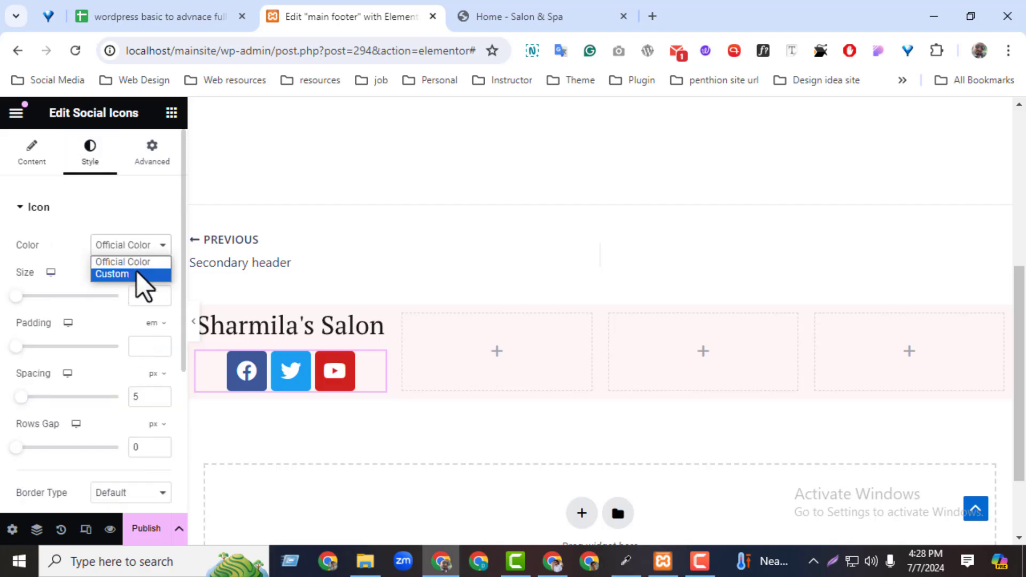
click(137, 274)
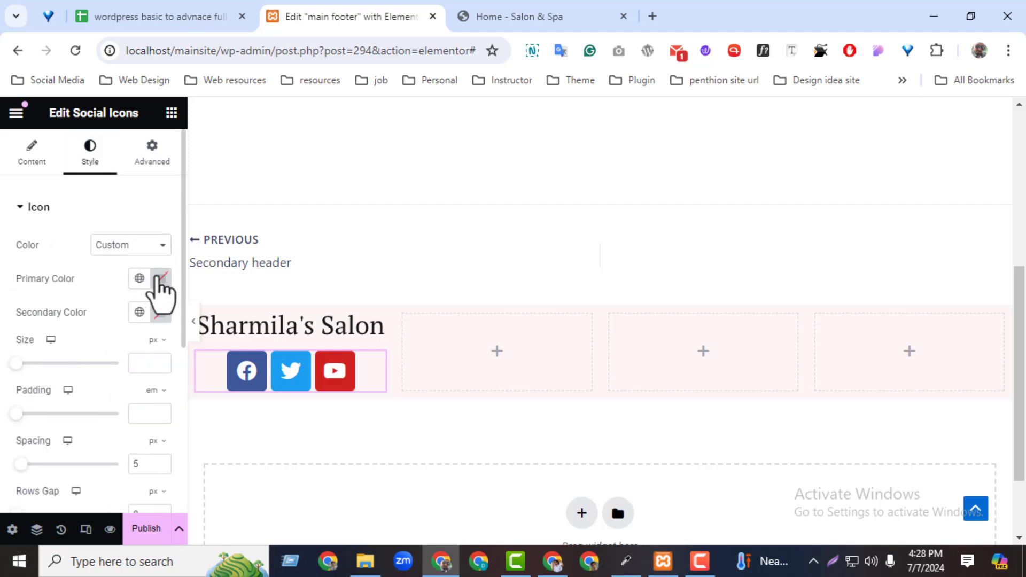
Try #fff5f5 and #FFFFFF as the social icons' primary color.
click(160, 278)
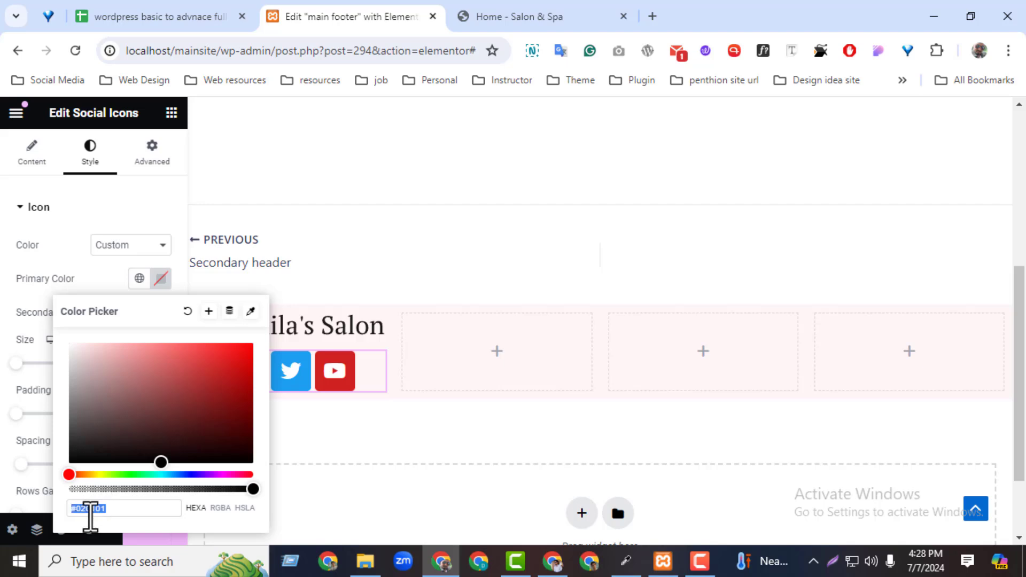
text(#fff5f5)
click(160, 278)
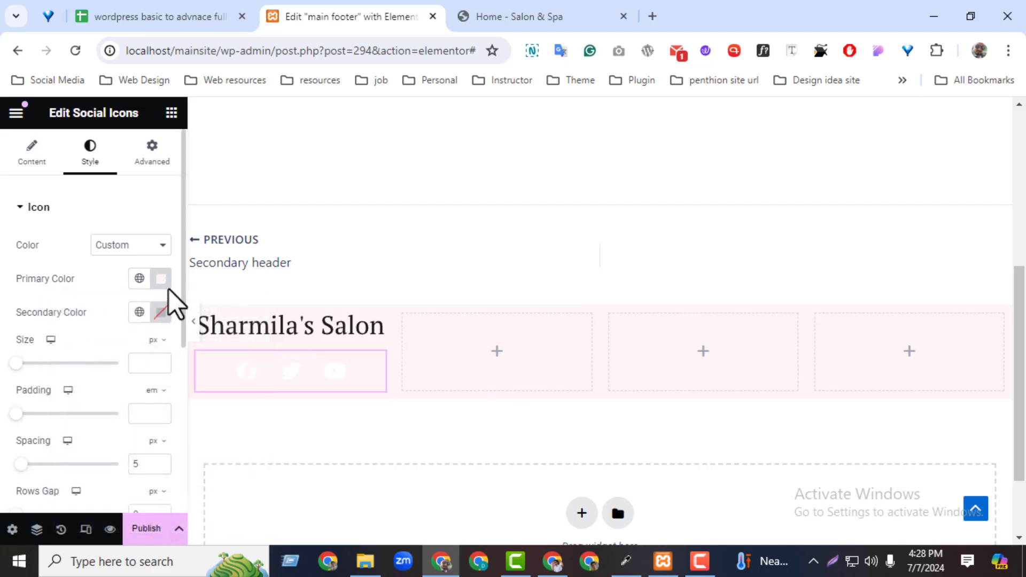
click(160, 278)
text(#FFFFFF)
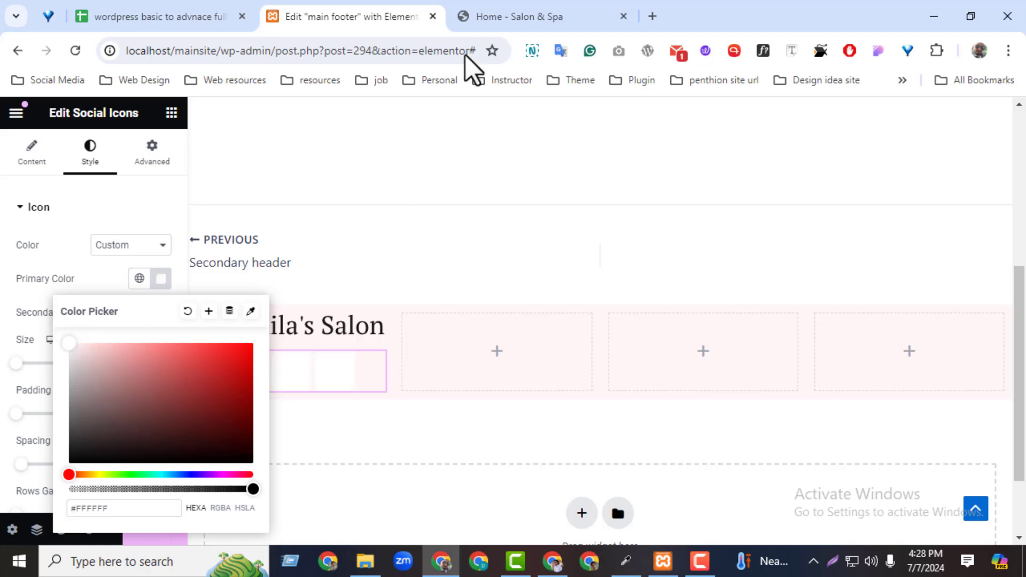
Sample the social icon color from the reference footer with Quick HTML Color Picker and set the primary color to #ff6b6d.
click(494, 16)
click(380, 20)
click(537, 7)
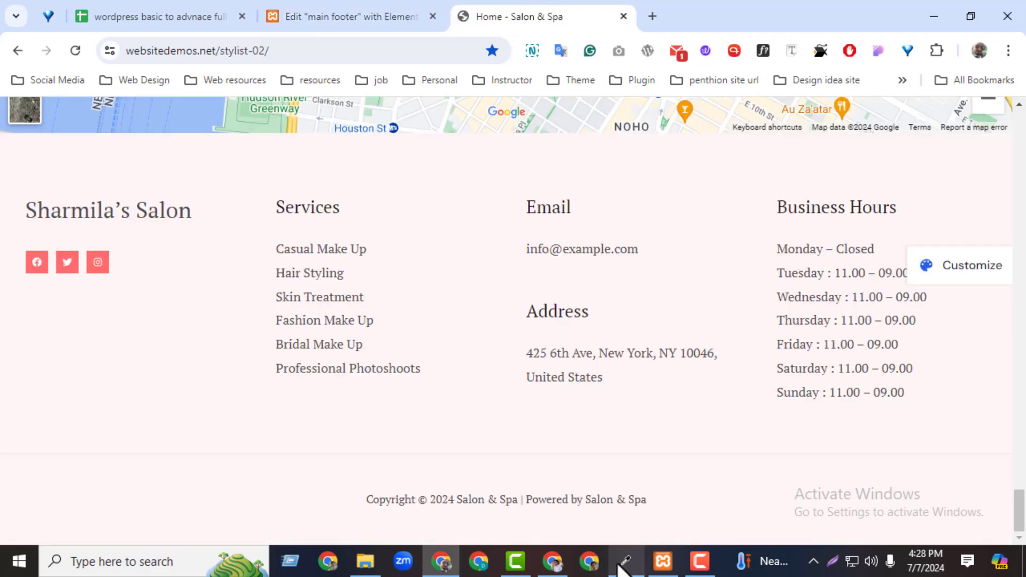
click(622, 566)
click(401, 254)
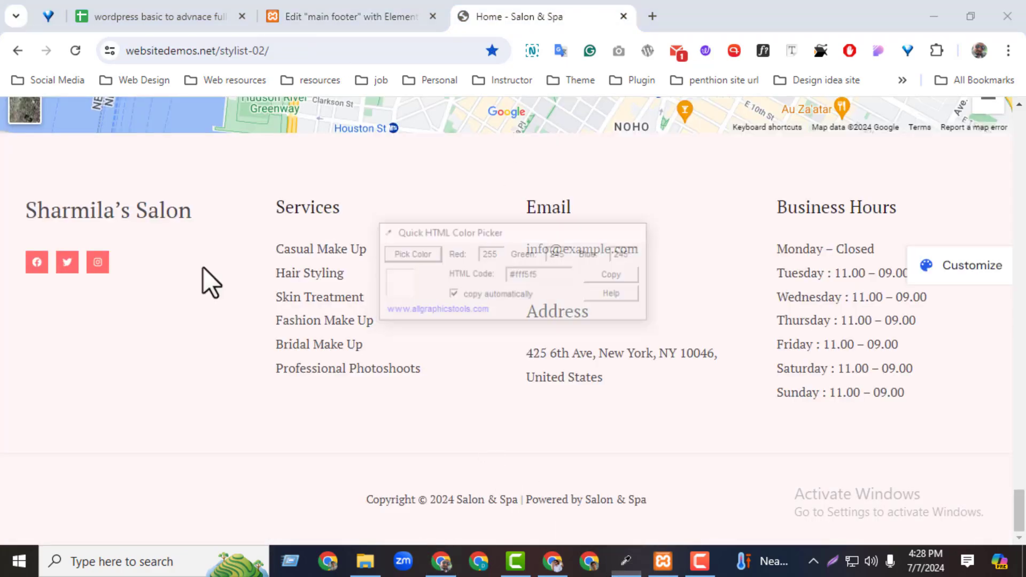
click(110, 262)
click(386, 16)
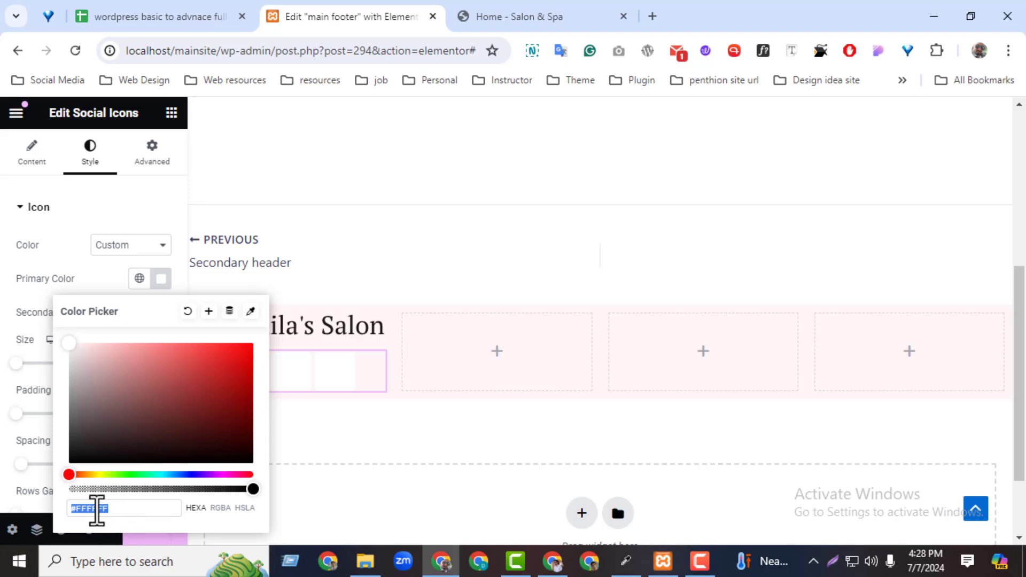
key(ctrl+v)
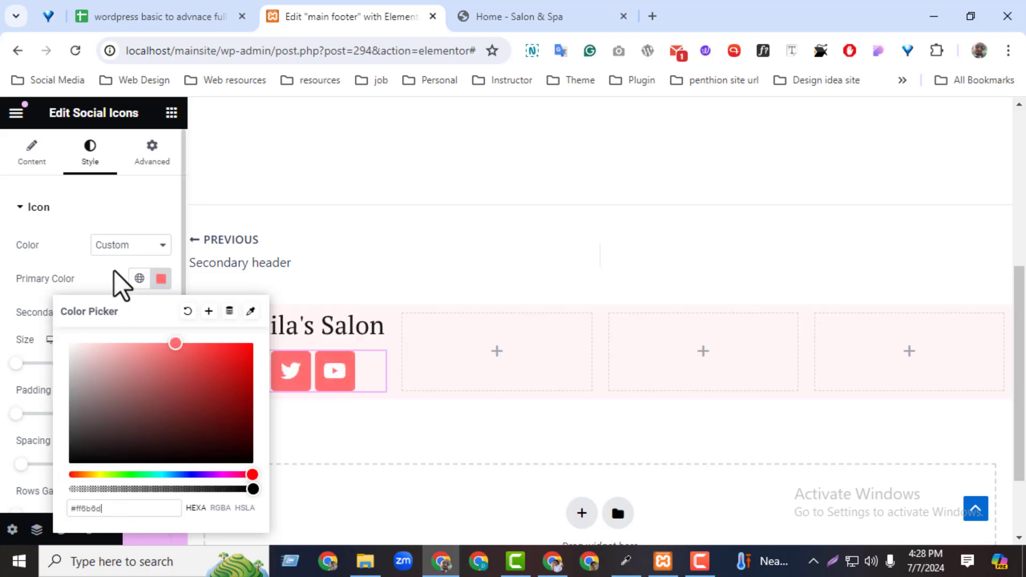
click(136, 332)
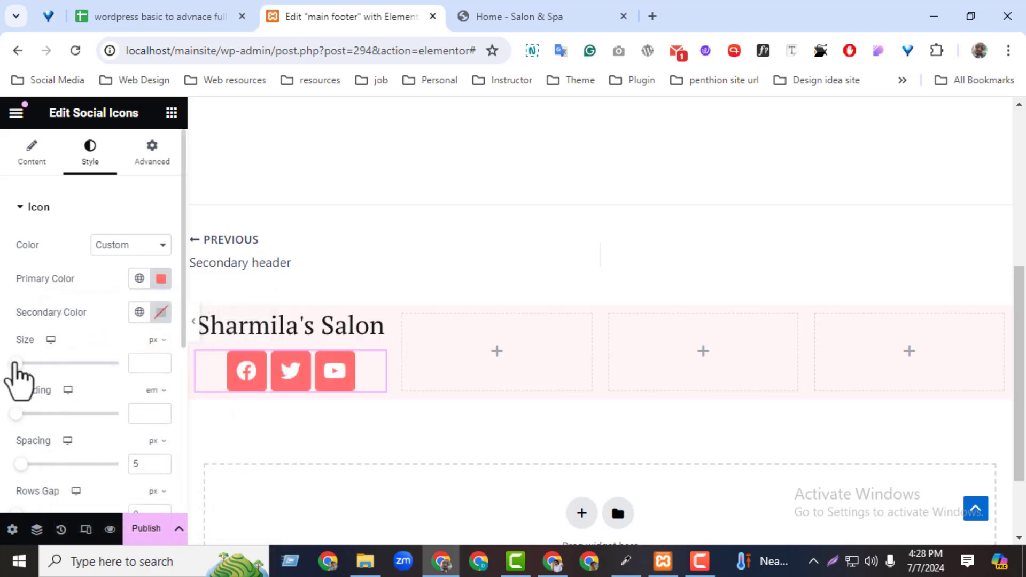
Set the social icons' size to 15 px, their shape to Square and their alignment to left.
drag(14, 364, 18, 363)
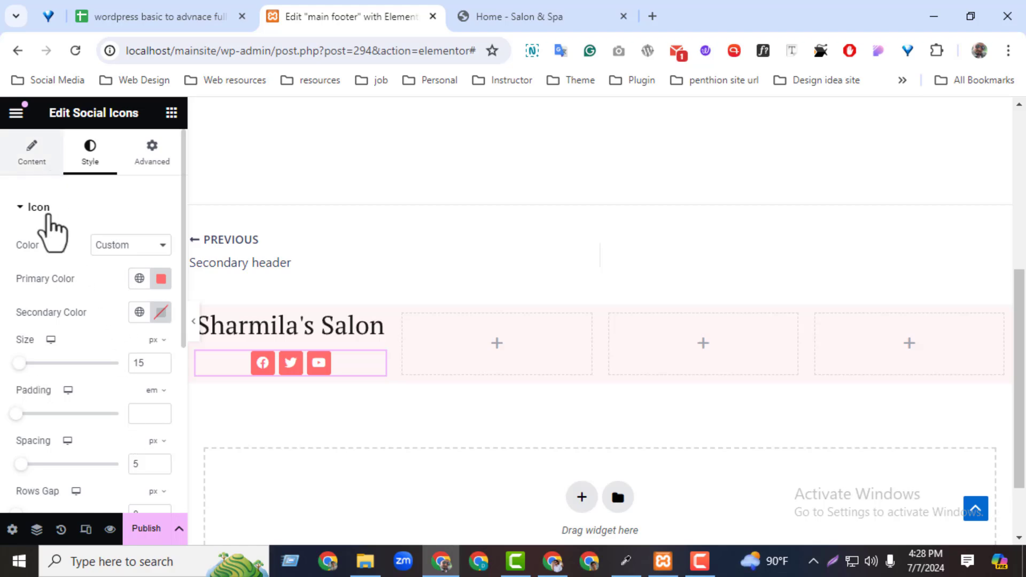
click(38, 158)
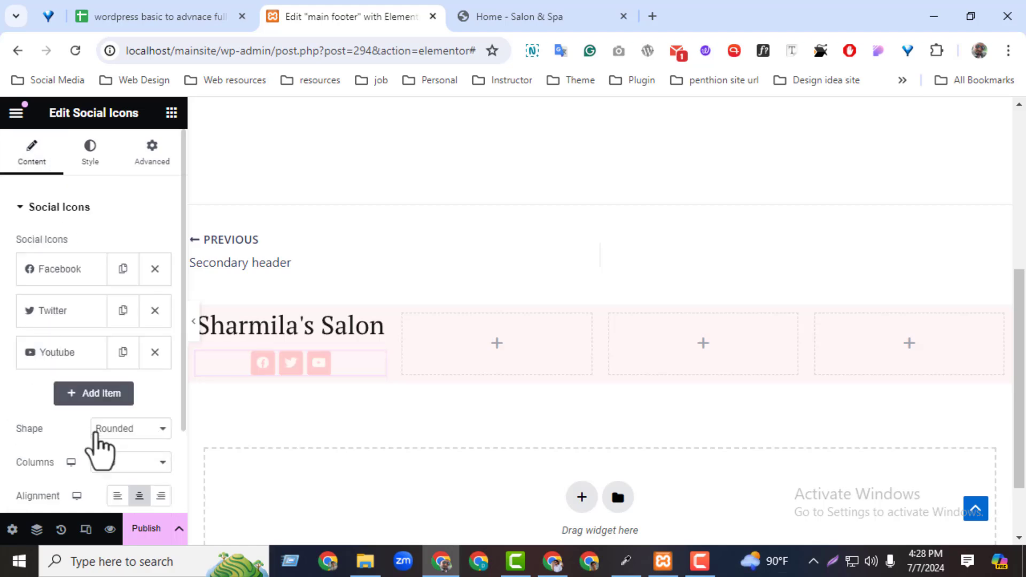
click(128, 429)
click(126, 458)
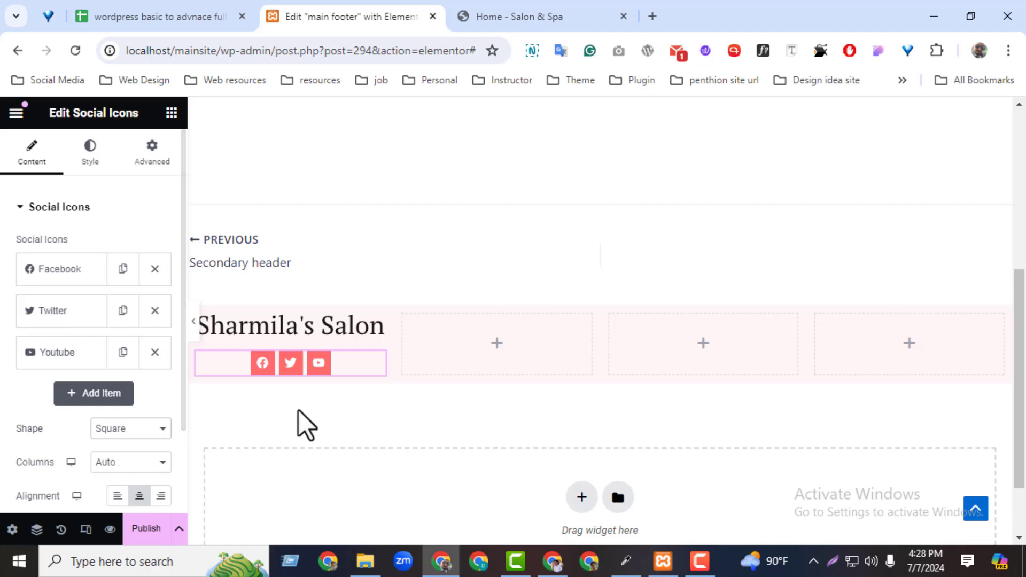
click(118, 497)
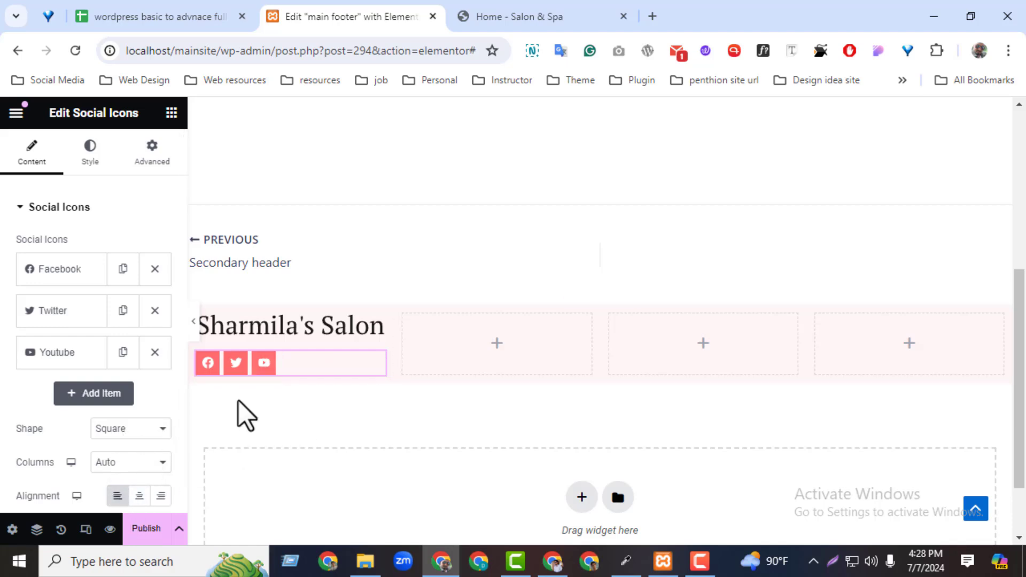
Copy the "Services" title from the reference footer and add a Heading widget to the second footer column.
click(527, 13)
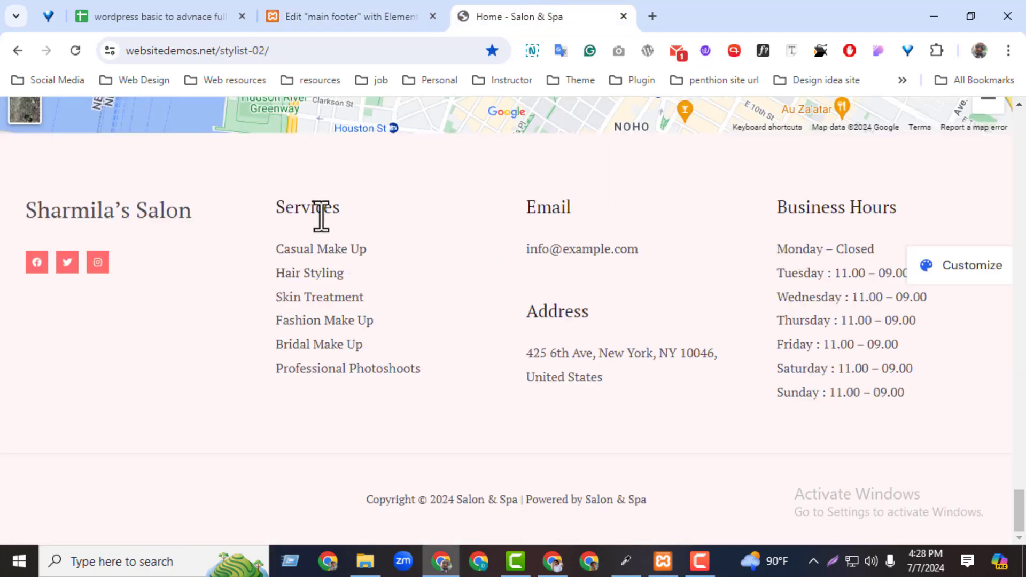
double_click(321, 212)
key(super+c)
click(353, 16)
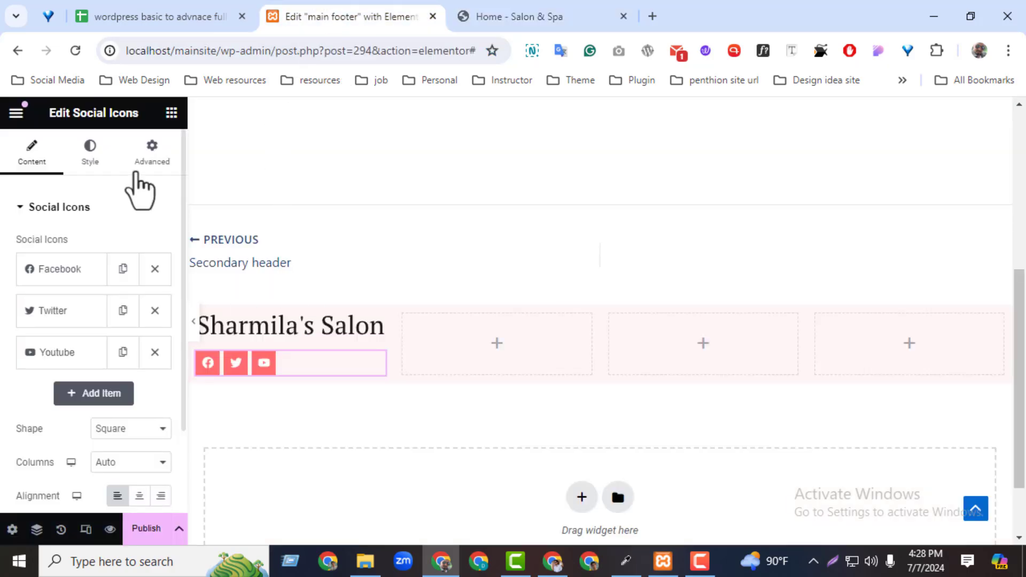
click(172, 113)
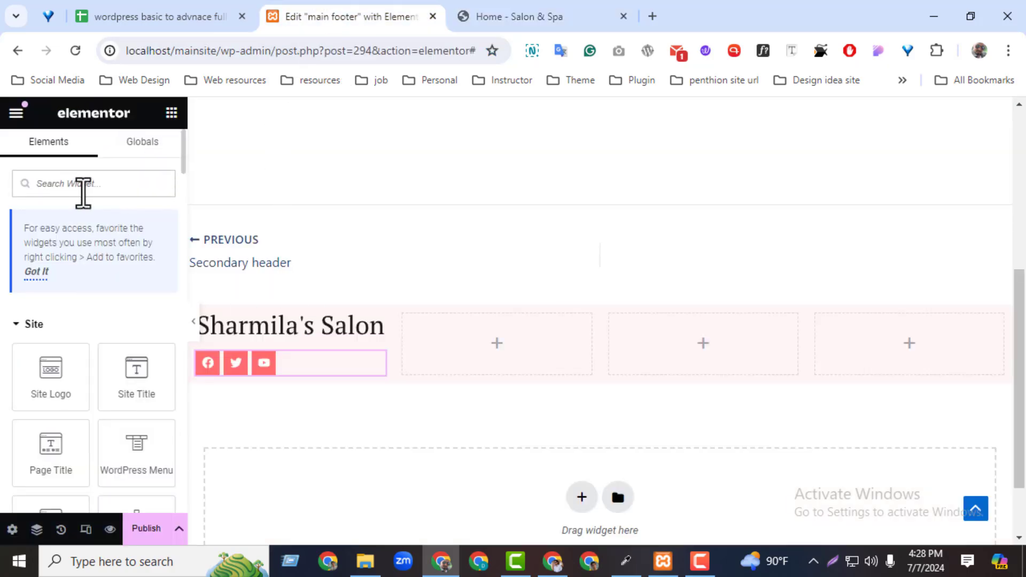
click(83, 193)
text(hea)
drag(51, 337, 452, 374)
Replace the new heading's title with the copied text "Services" from the clipboard history.
triple_click(69, 266)
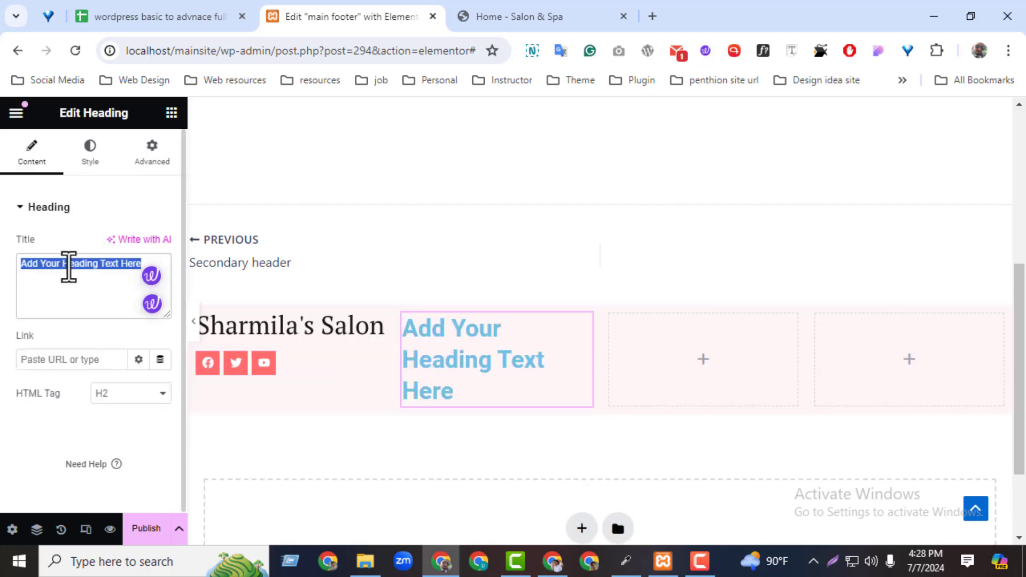
key(Right)
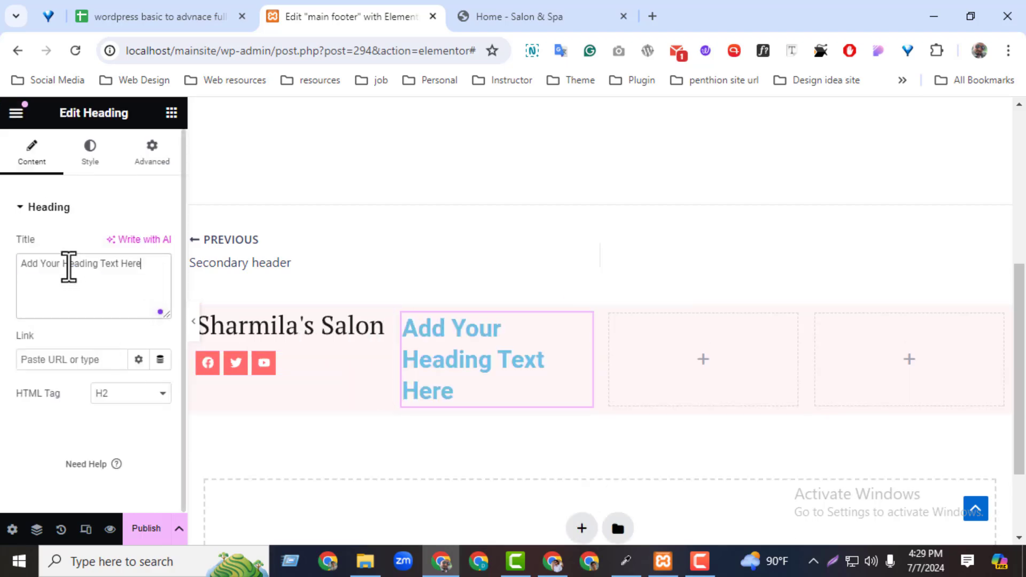
key(ctrl+a)
key(super+v)
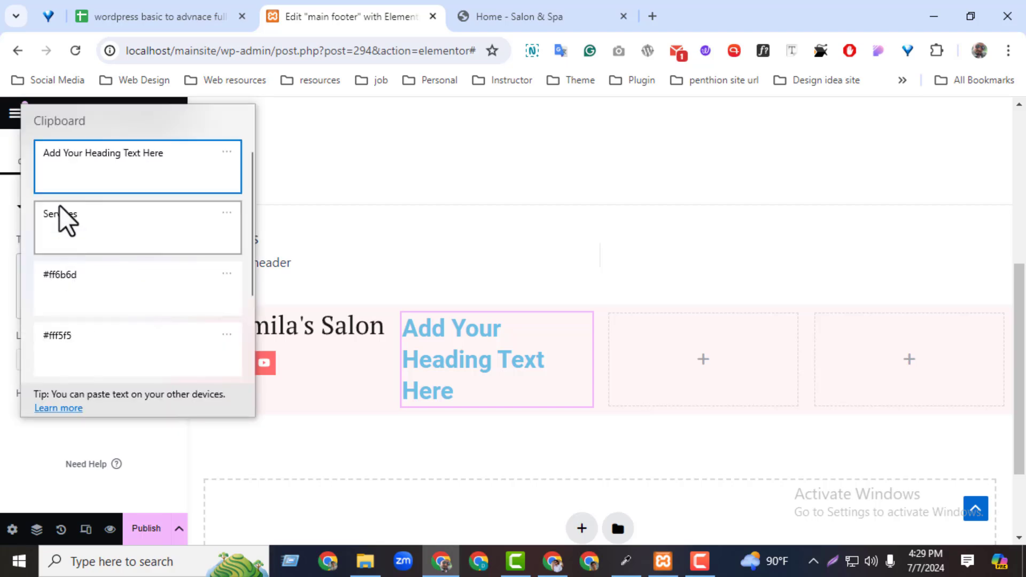
click(89, 216)
Style the Services heading with text color #000000, font size 22 px and weight 500 (Medium).
click(90, 152)
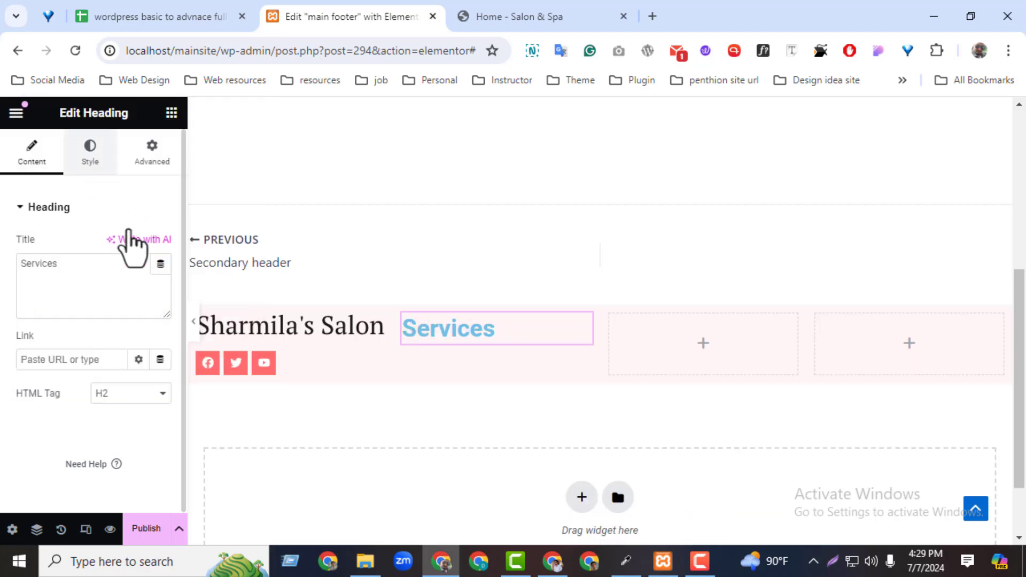
click(161, 279)
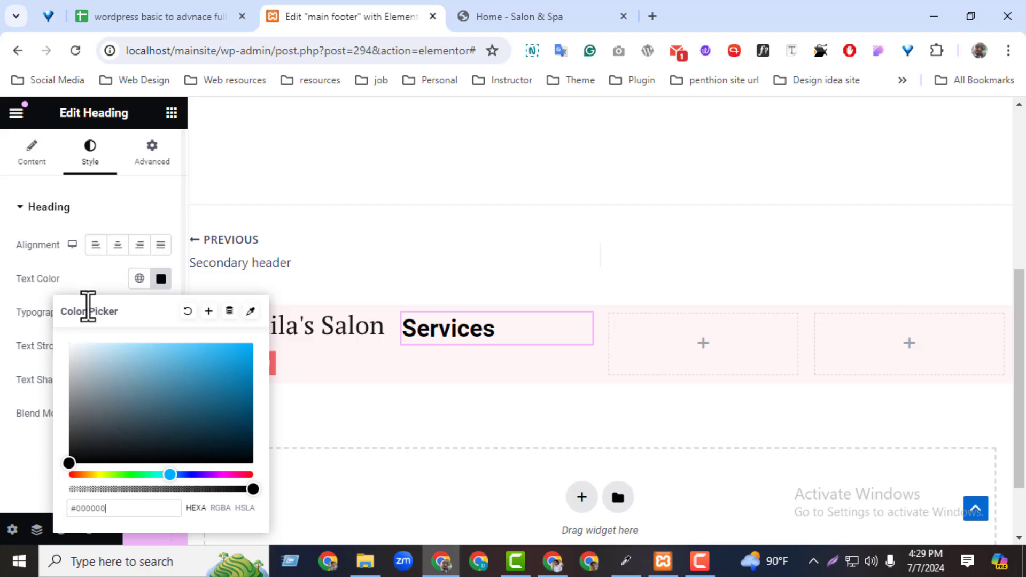
click(102, 284)
click(161, 314)
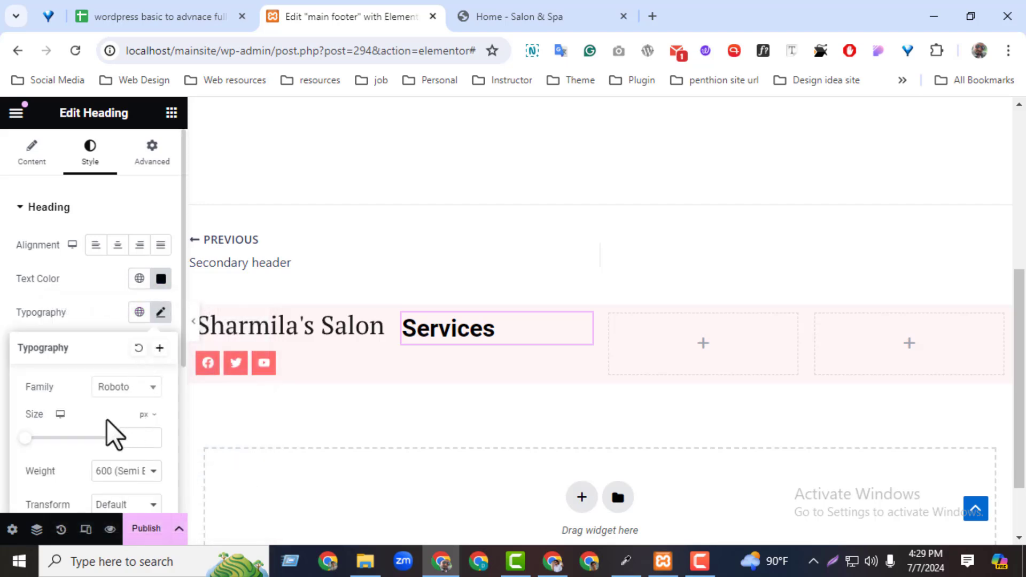
drag(23, 445, 31, 447)
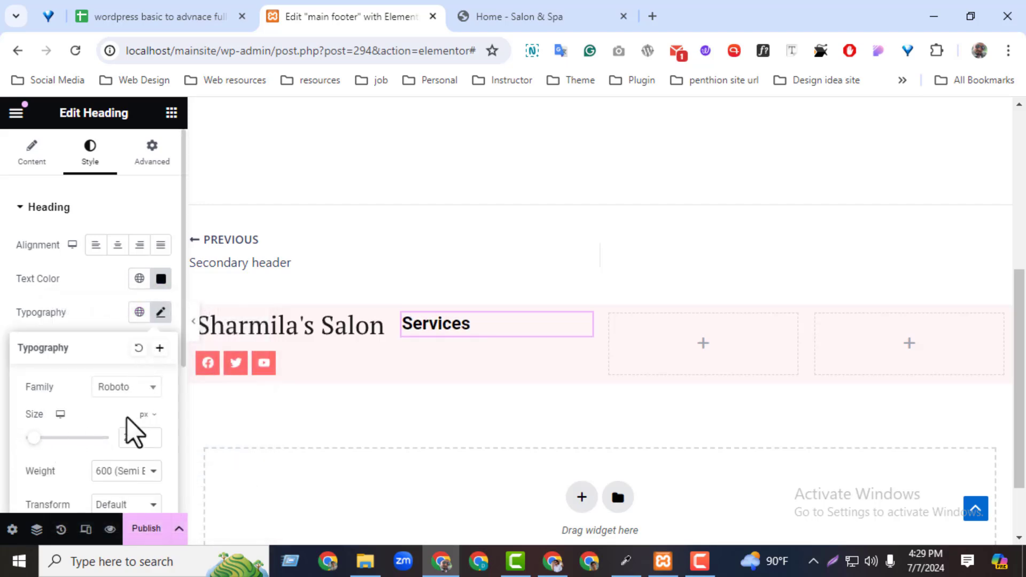
click(127, 471)
click(113, 370)
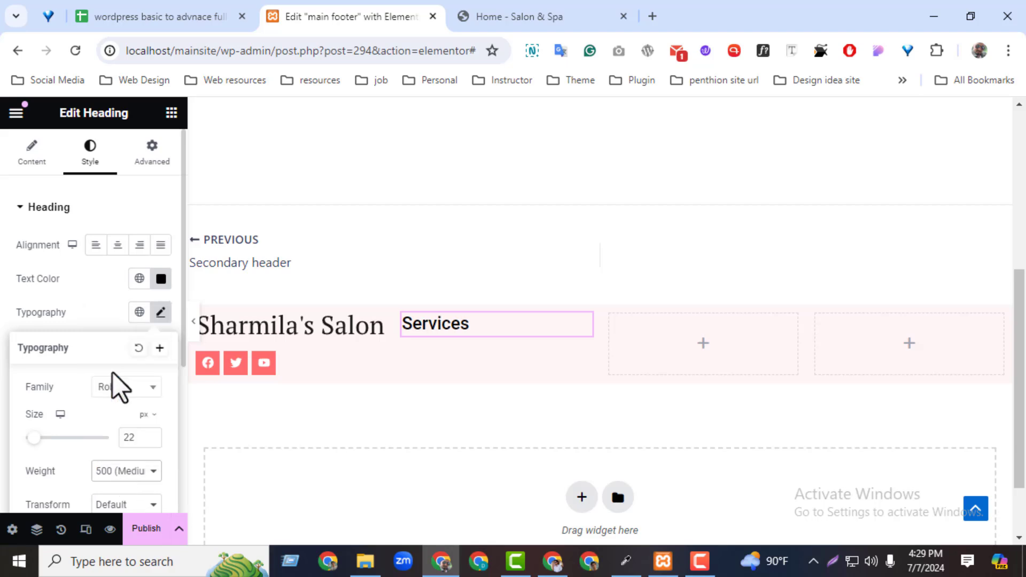
click(167, 207)
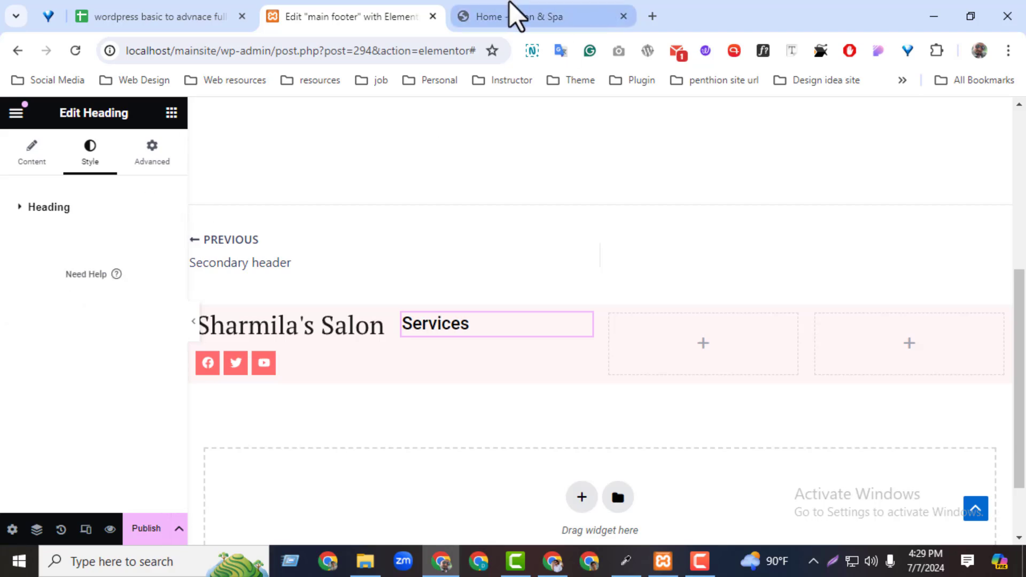
Copy "Casual Make Up" from the reference footer and add an Icon List widget below the Services heading.
click(513, 16)
click(263, 357)
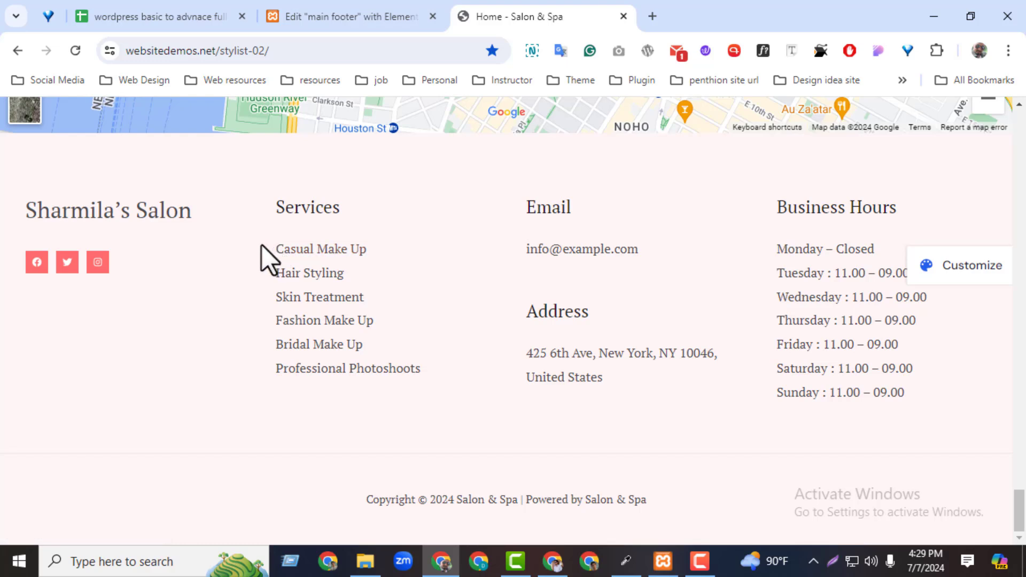
drag(262, 245, 374, 252)
key(ctrl+c)
click(396, 17)
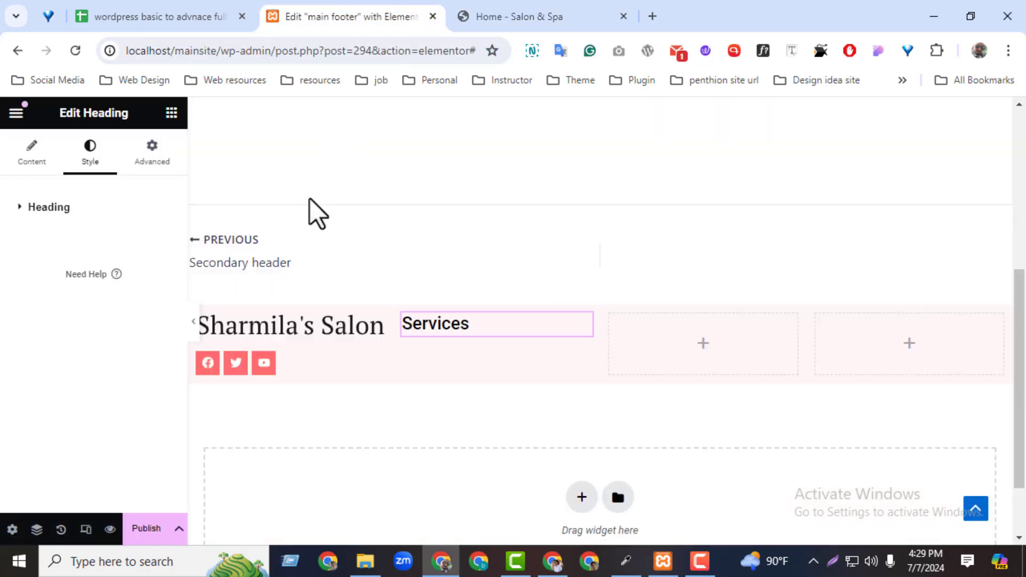
click(171, 113)
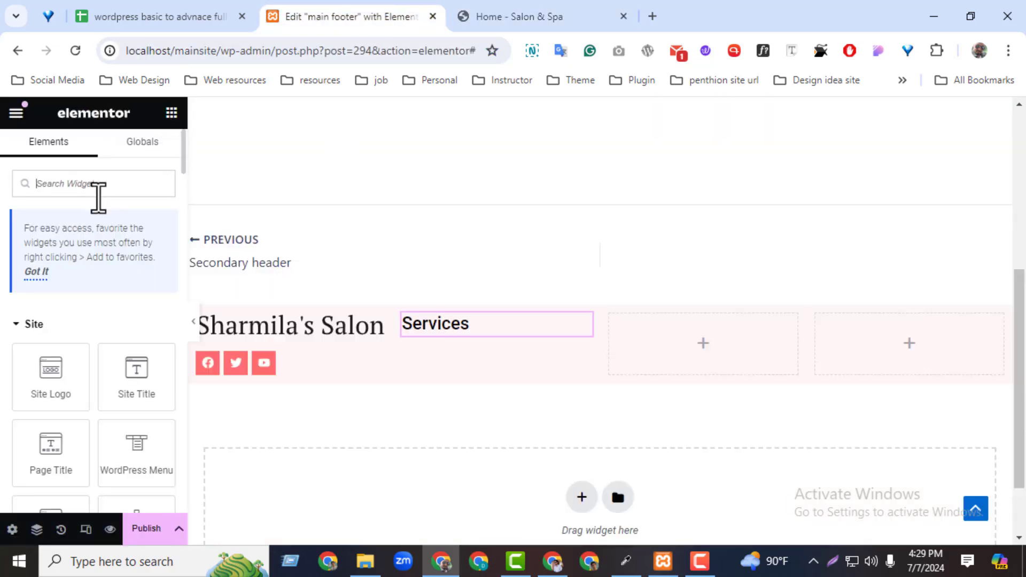
text(list)
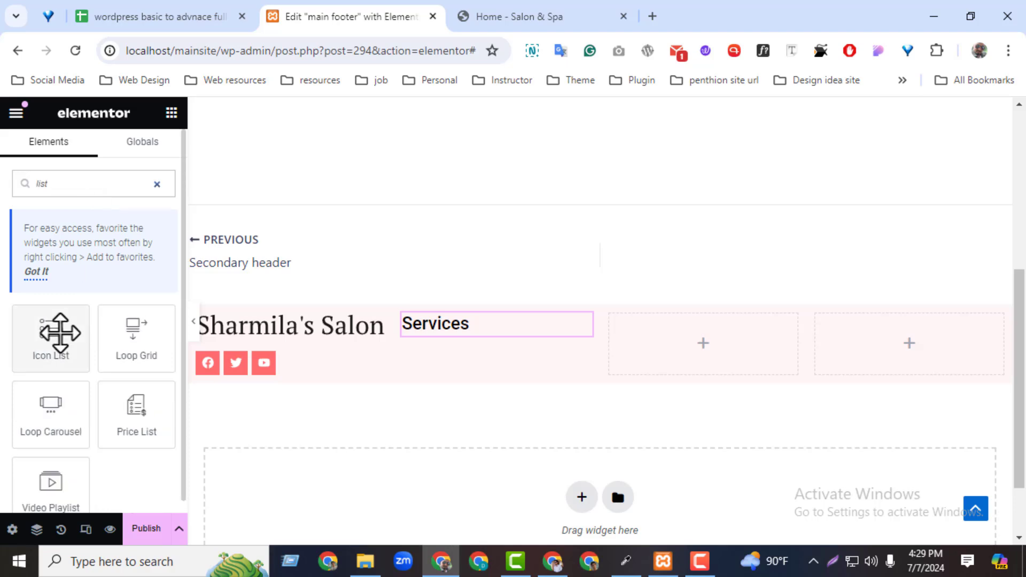
drag(59, 334, 456, 339)
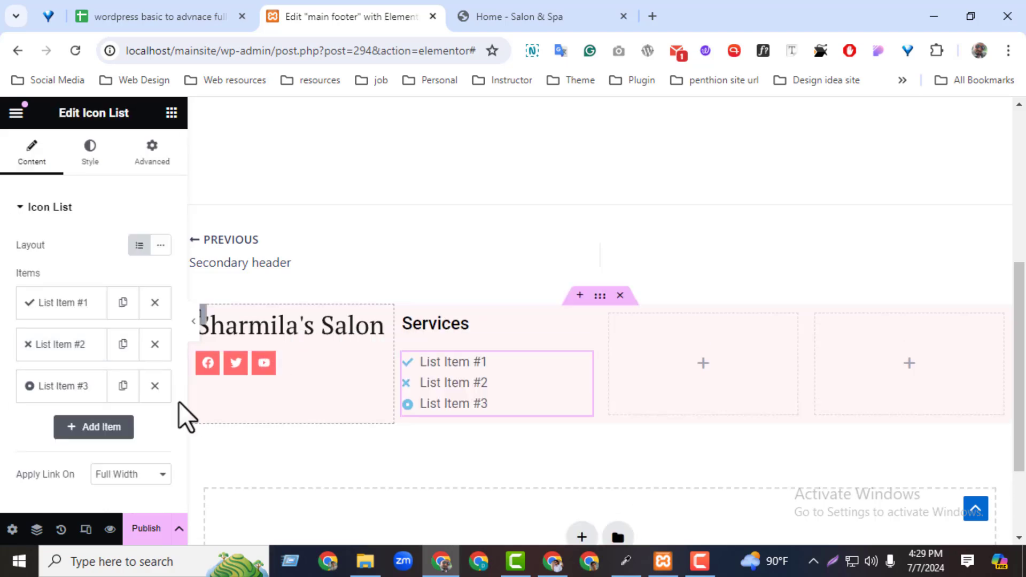
Delete the second and third items of the icon list and remove the check icon from the first item.
click(154, 386)
click(155, 344)
click(107, 303)
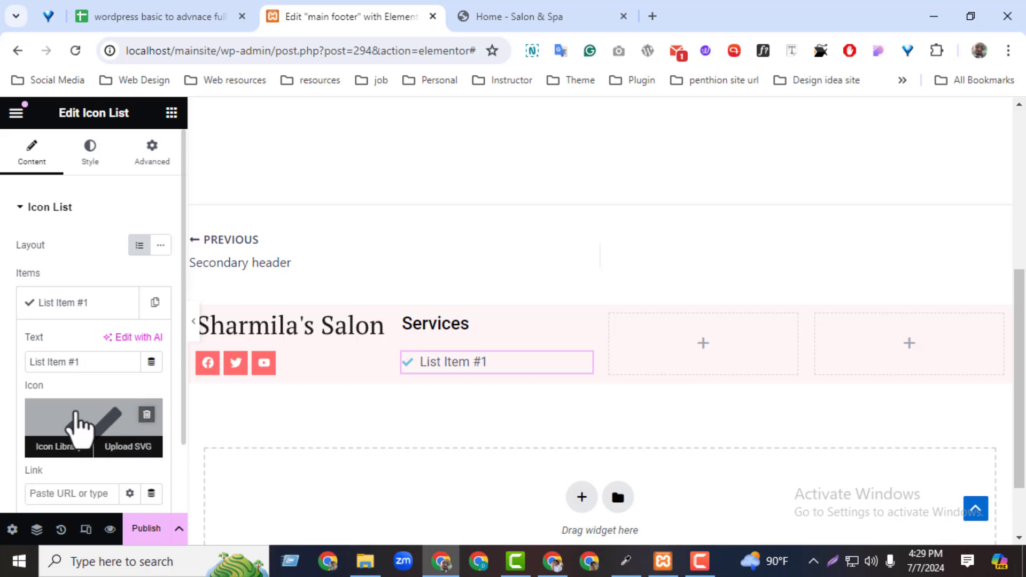
click(78, 422)
click(891, 109)
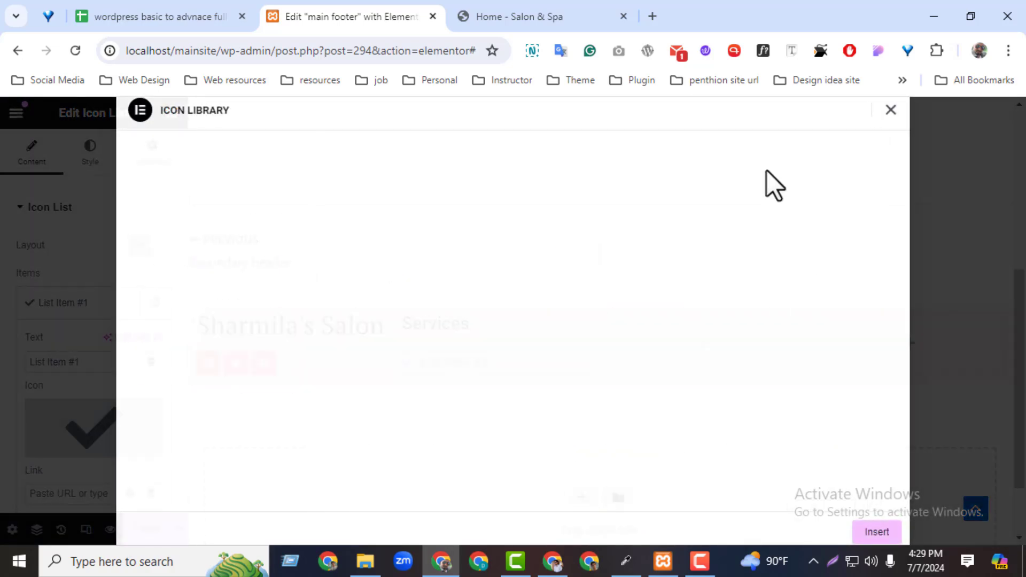
click(146, 416)
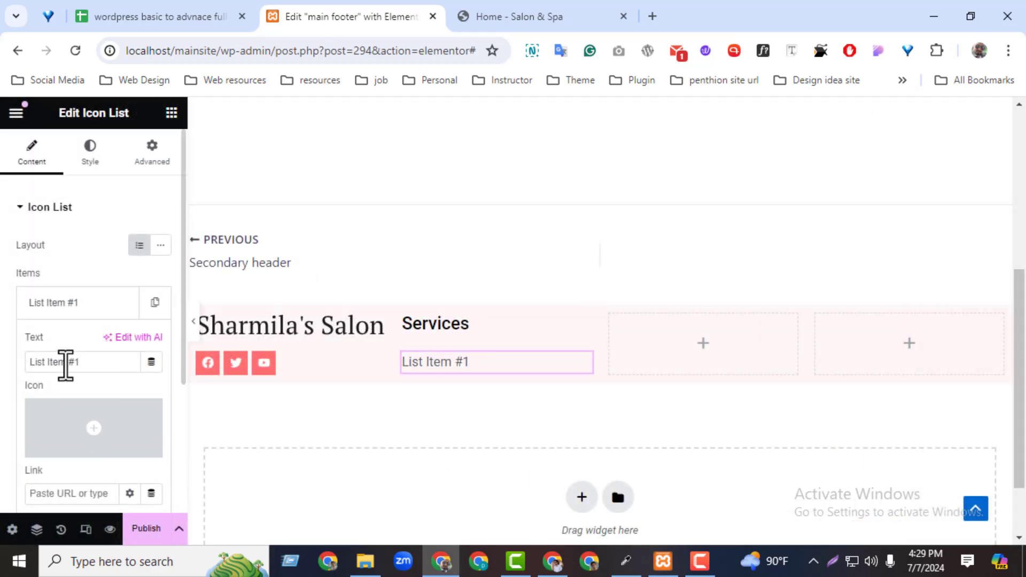
Replace the first list item's text with the copied "Casual Make Up" and set the list's text color to #000000.
key(ctrl+v)
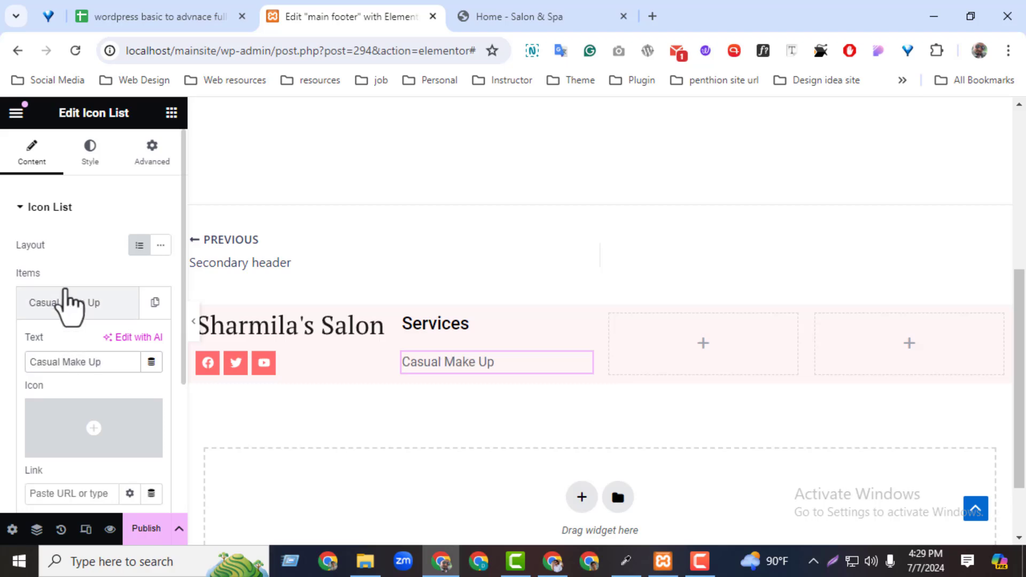
click(90, 154)
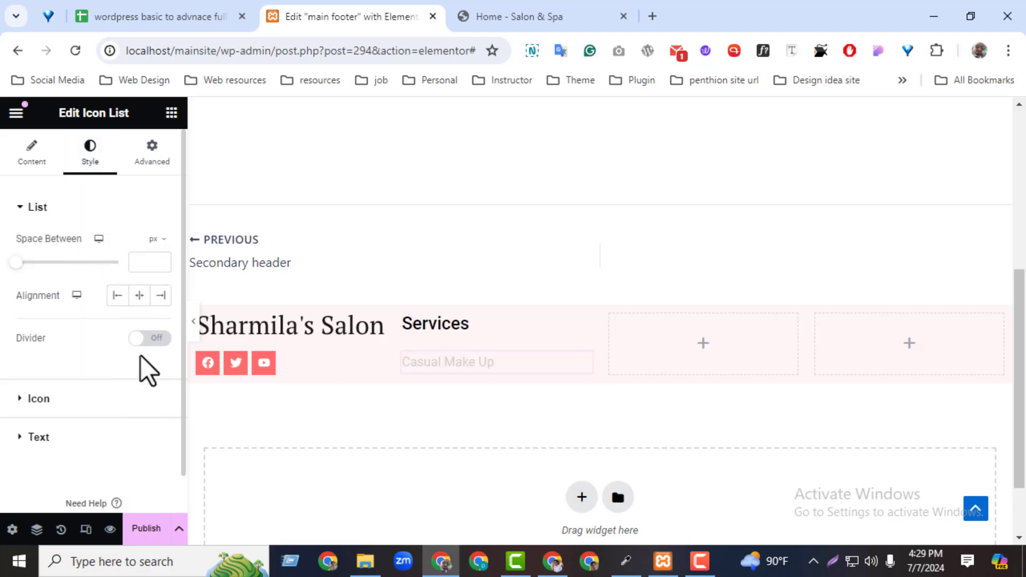
click(83, 444)
click(160, 422)
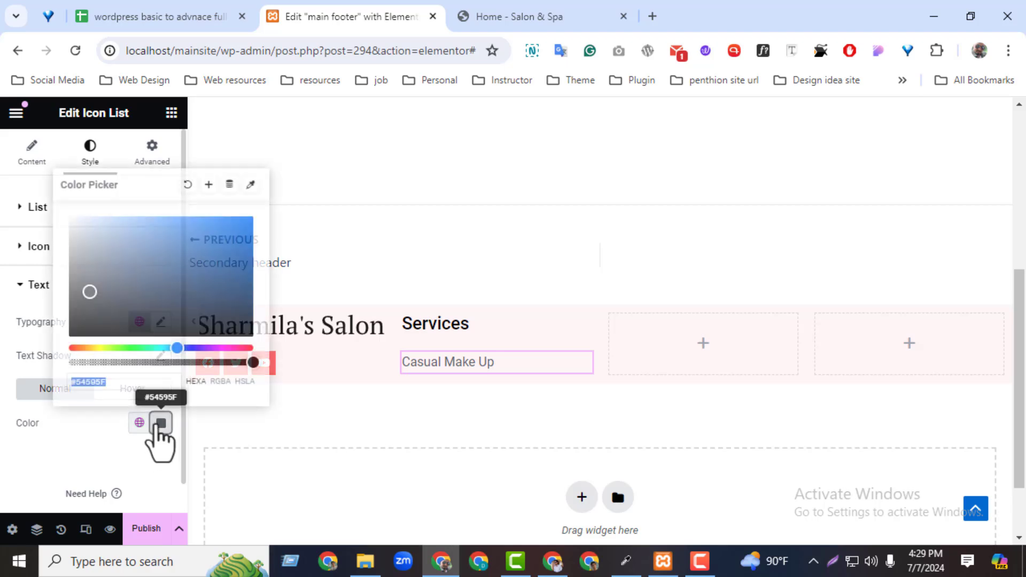
drag(96, 321, 43, 364)
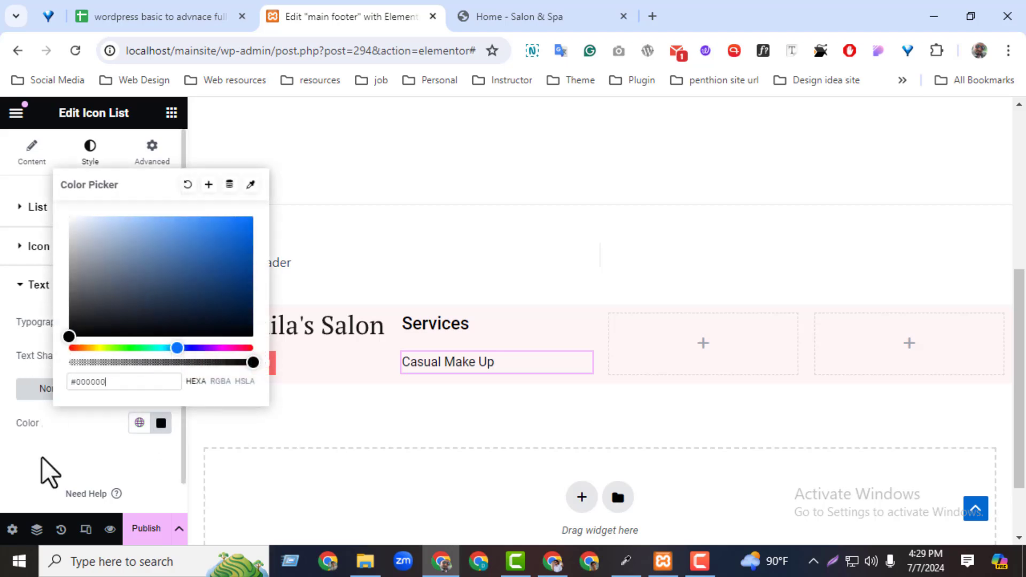
click(47, 473)
Duplicate the "Casual Make Up" item until the list has six items, as many as the services in the reference footer.
click(26, 158)
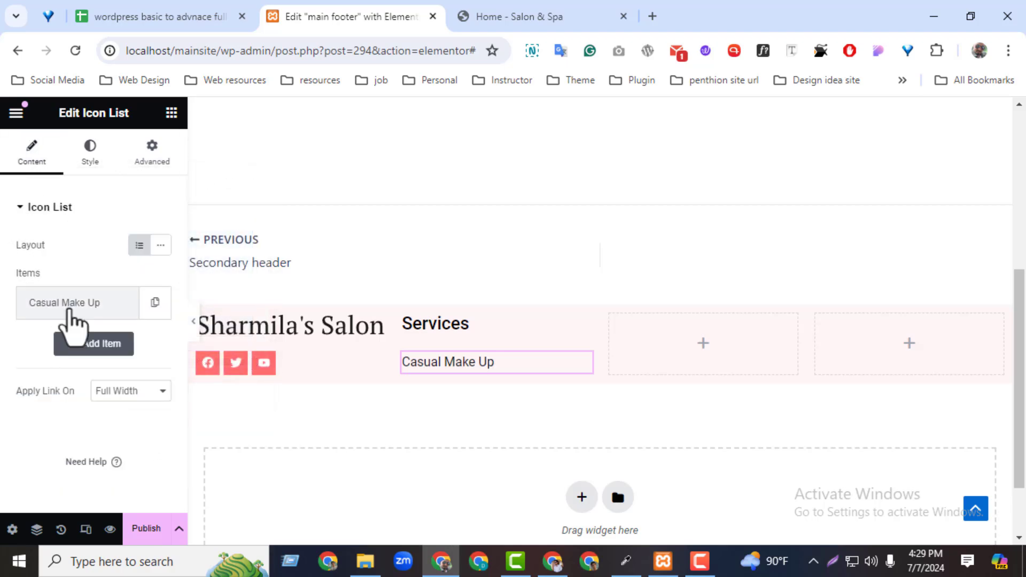
click(152, 303)
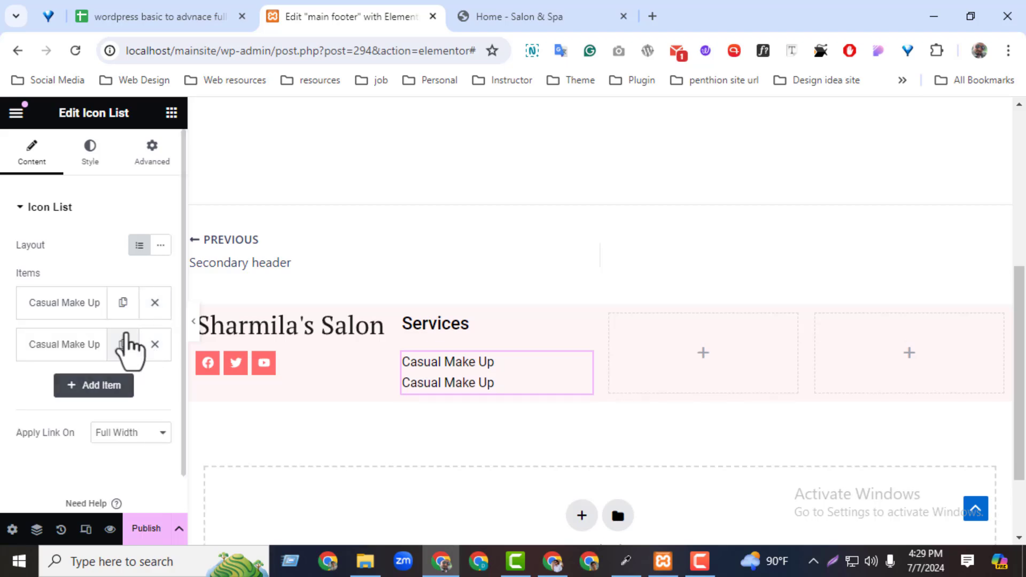
click(123, 344)
click(123, 384)
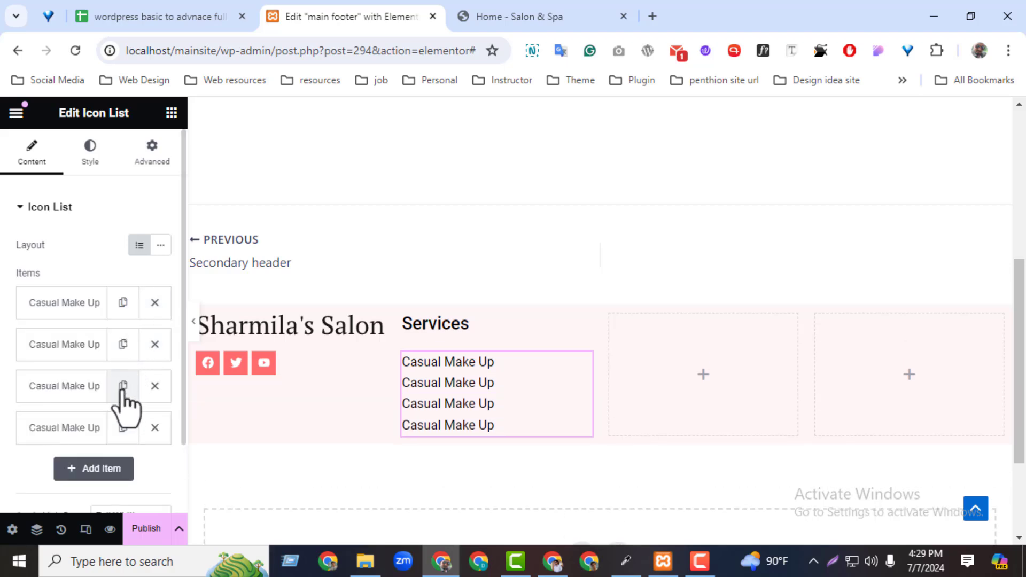
click(521, 18)
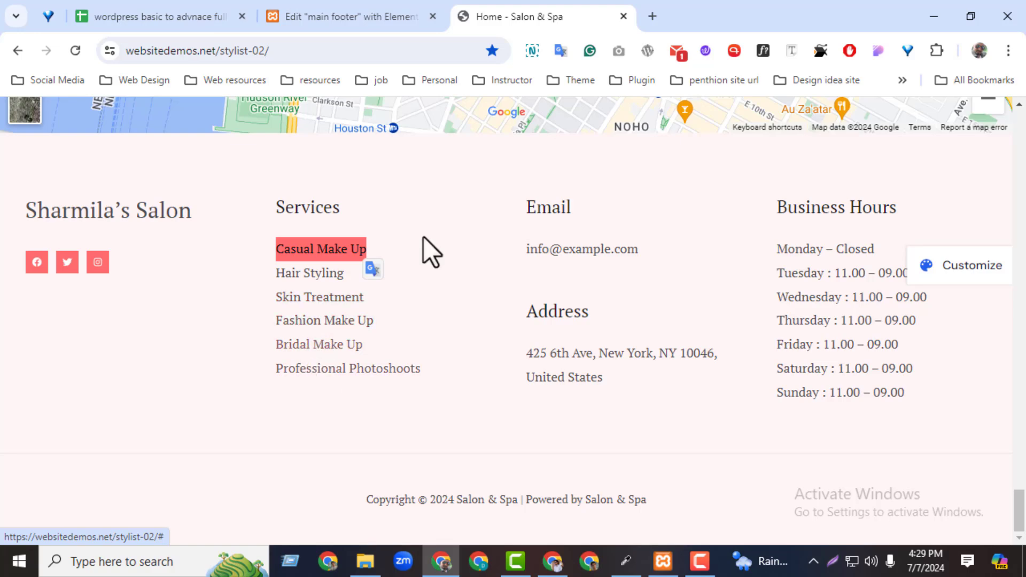
click(413, 12)
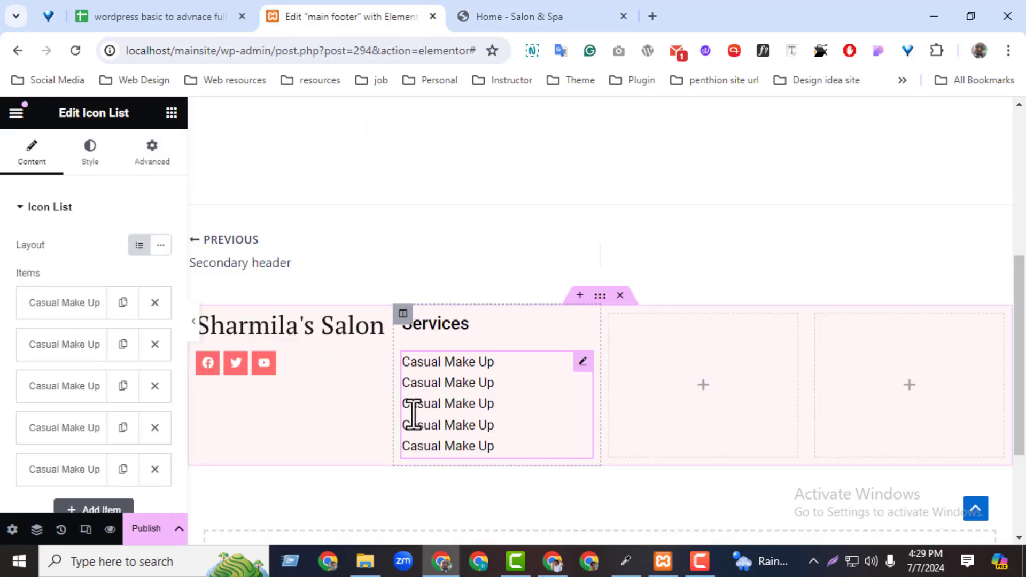
click(110, 508)
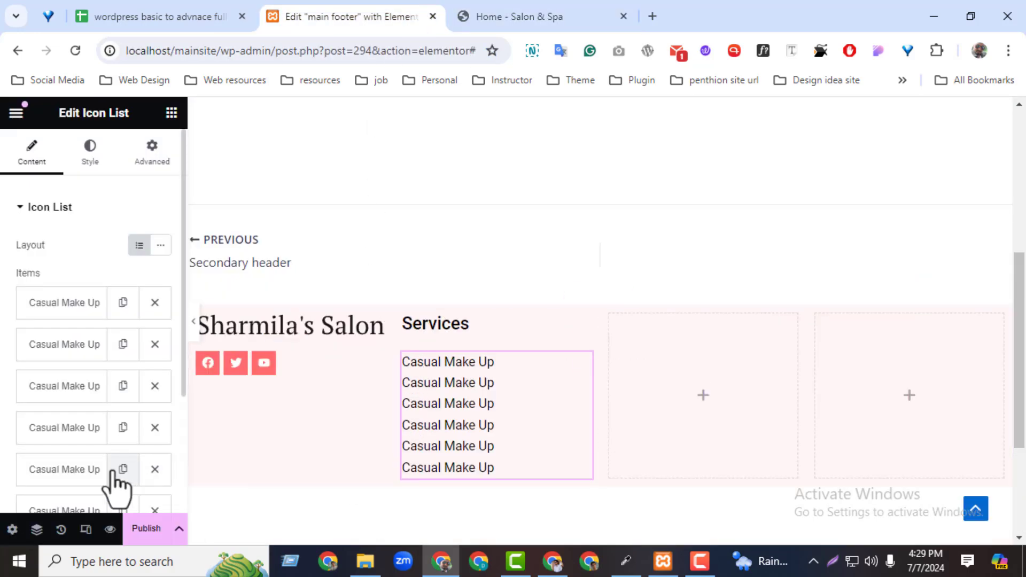
Copy "Professional Photoshoots" from the reference footer and use it as the text of the second list item.
click(513, 16)
drag(244, 278, 353, 269)
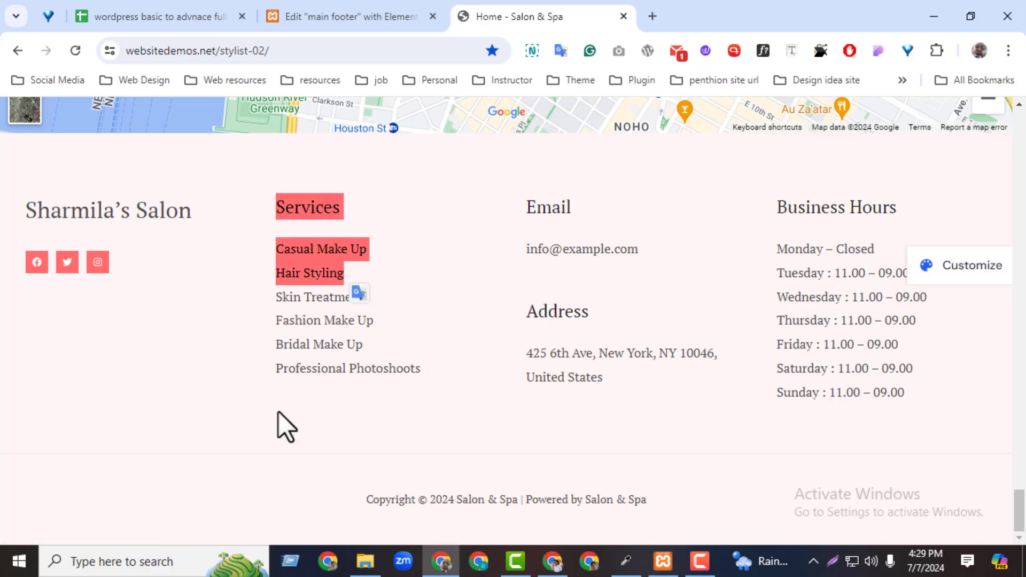
drag(263, 374, 442, 392)
key(ctrl+c)
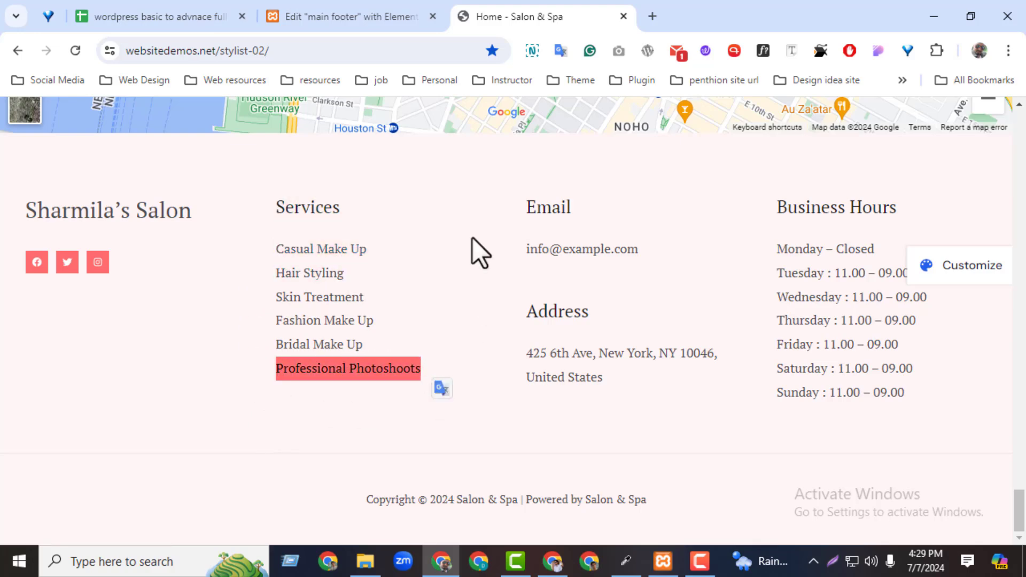
click(343, 16)
click(107, 386)
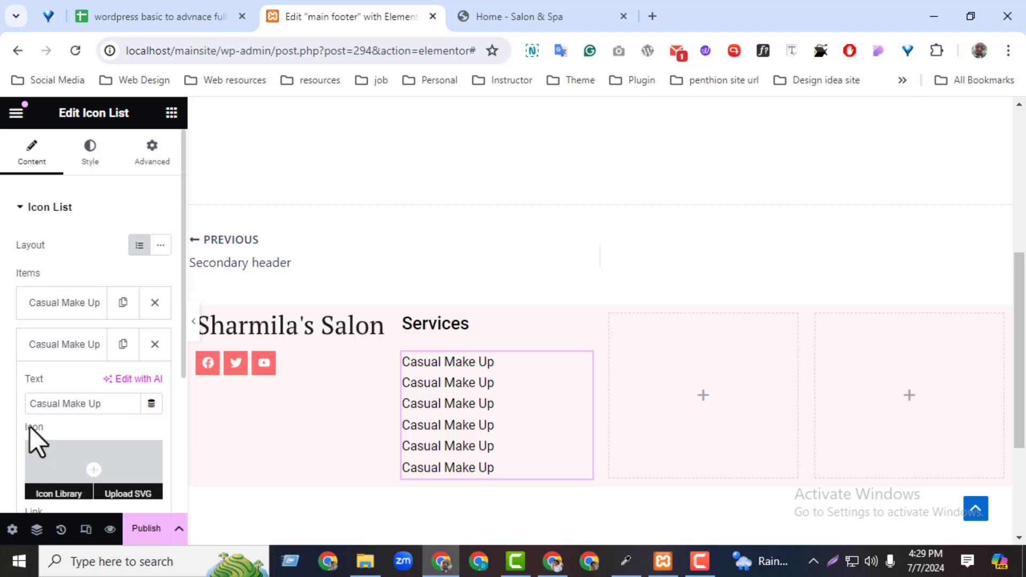
double_click(35, 403)
key(ctrl+v)
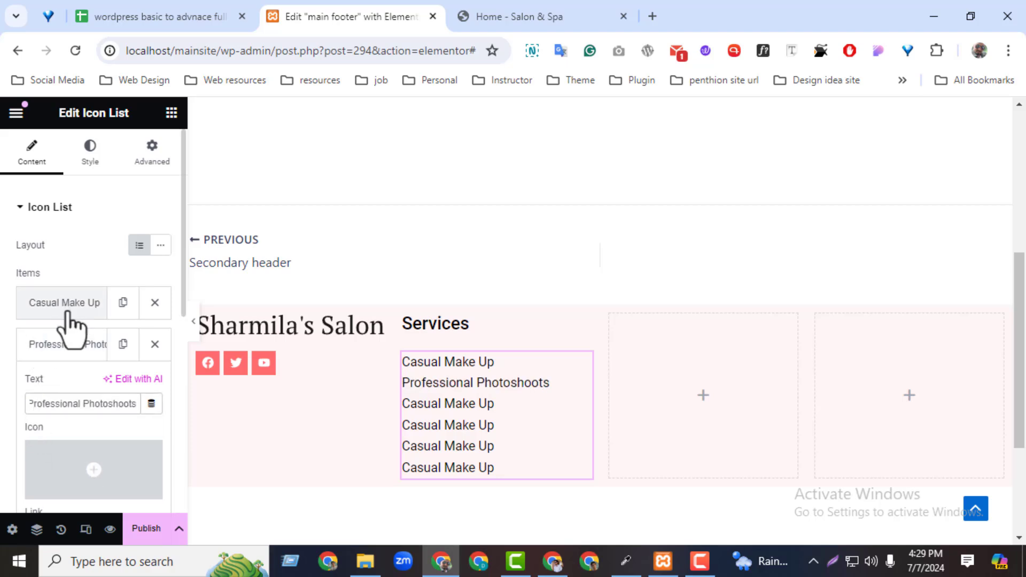
click(72, 348)
Set the space between the icon list items to 5 px and compare with the reference footer.
click(99, 158)
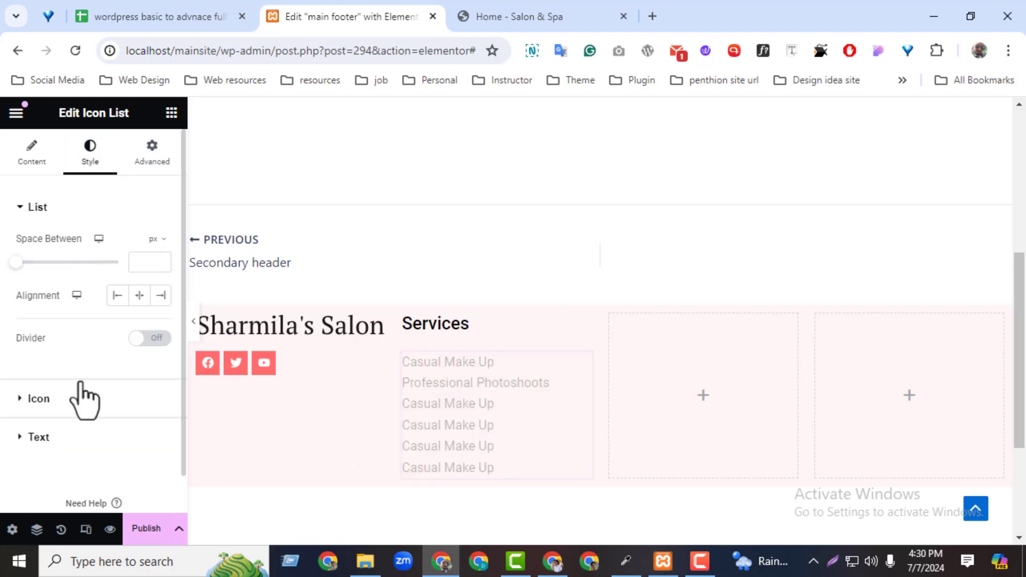
drag(20, 262, 28, 268)
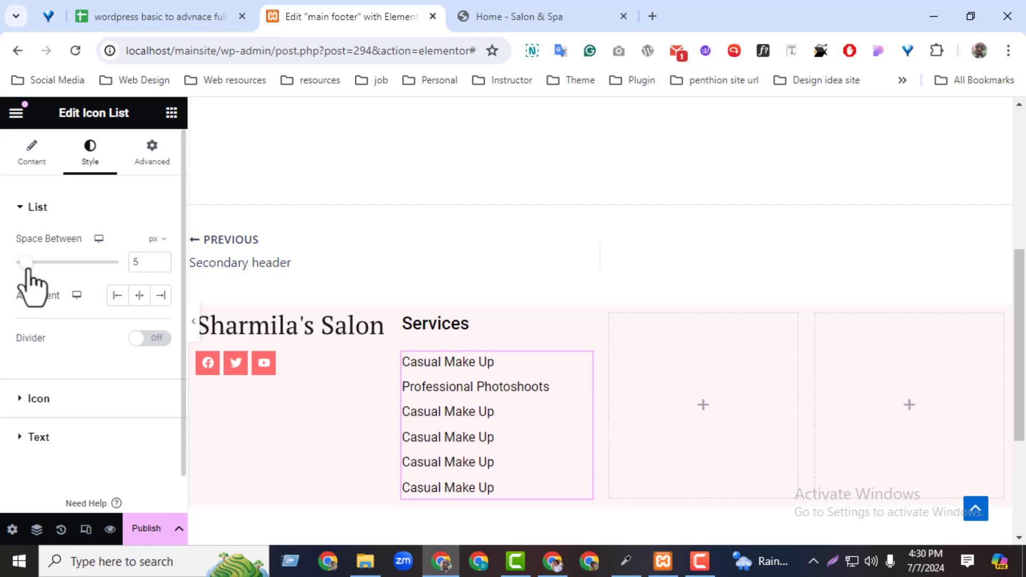
click(510, 15)
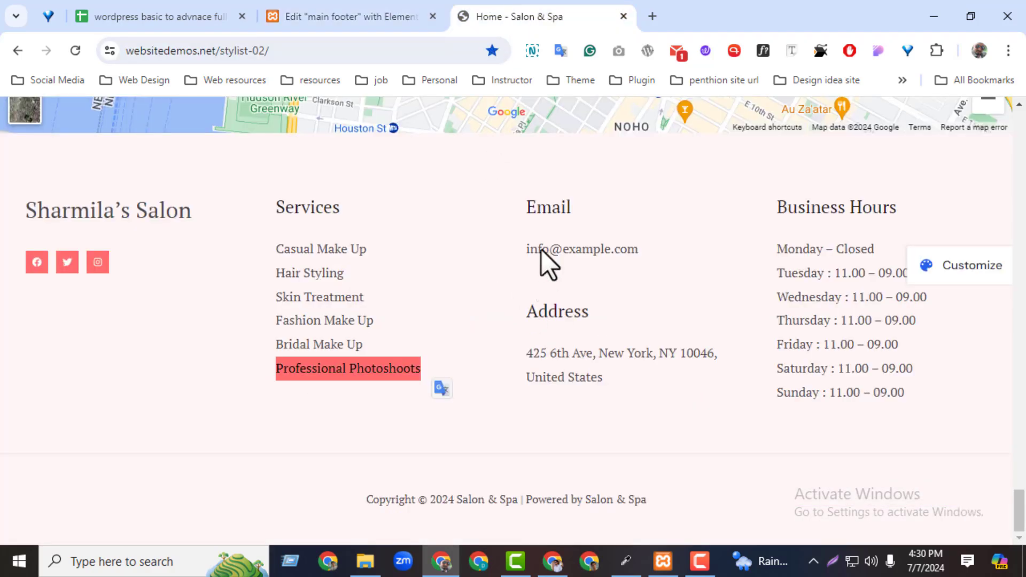
click(422, 20)
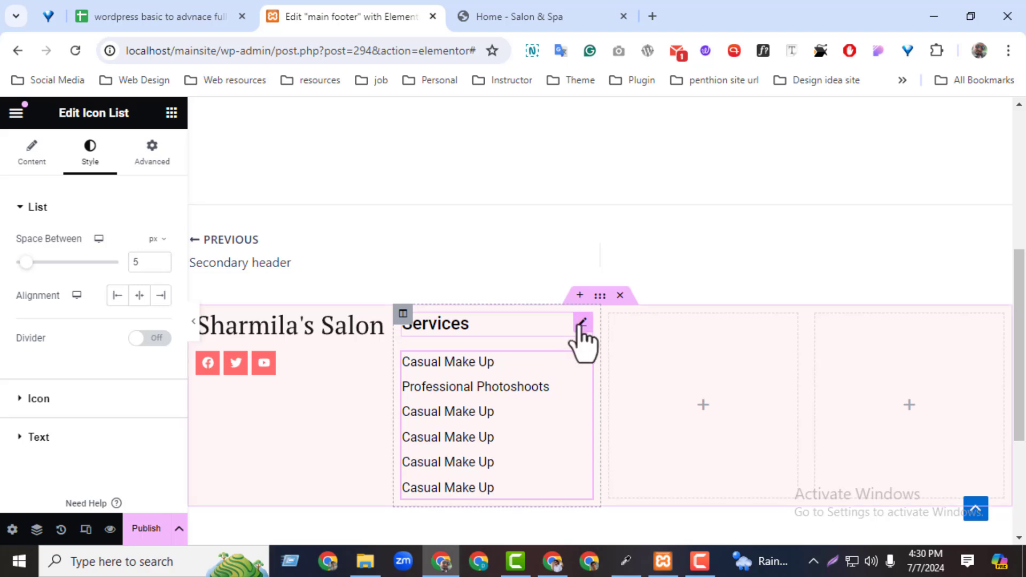
right_click(580, 327)
click(606, 279)
right_click(660, 362)
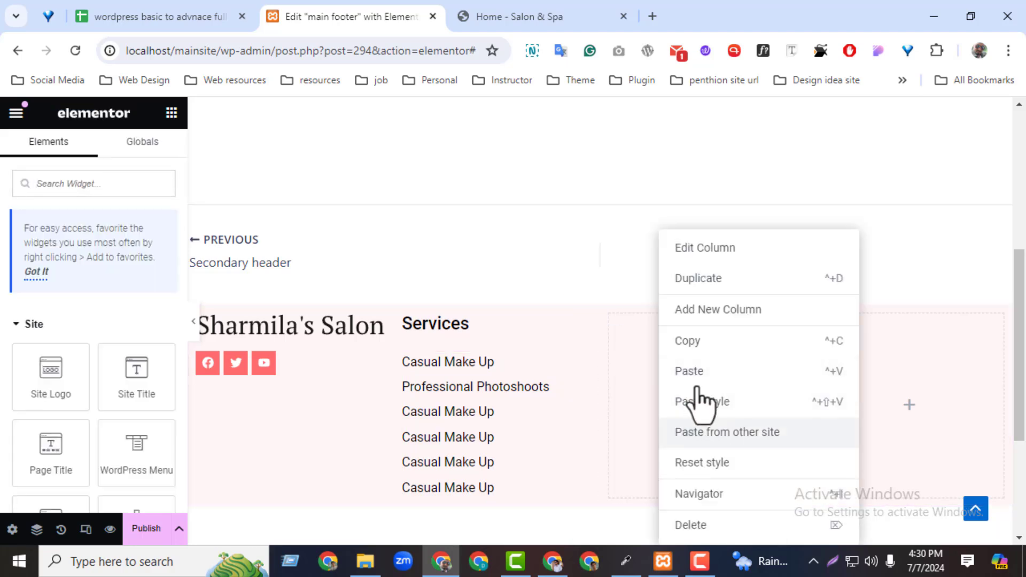
click(701, 280)
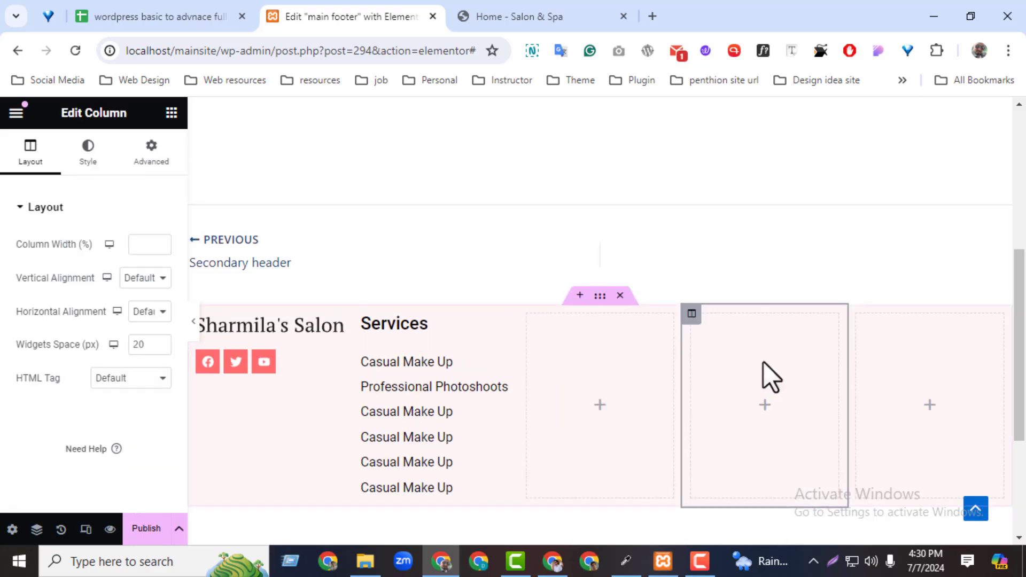
key(ctrl+z)
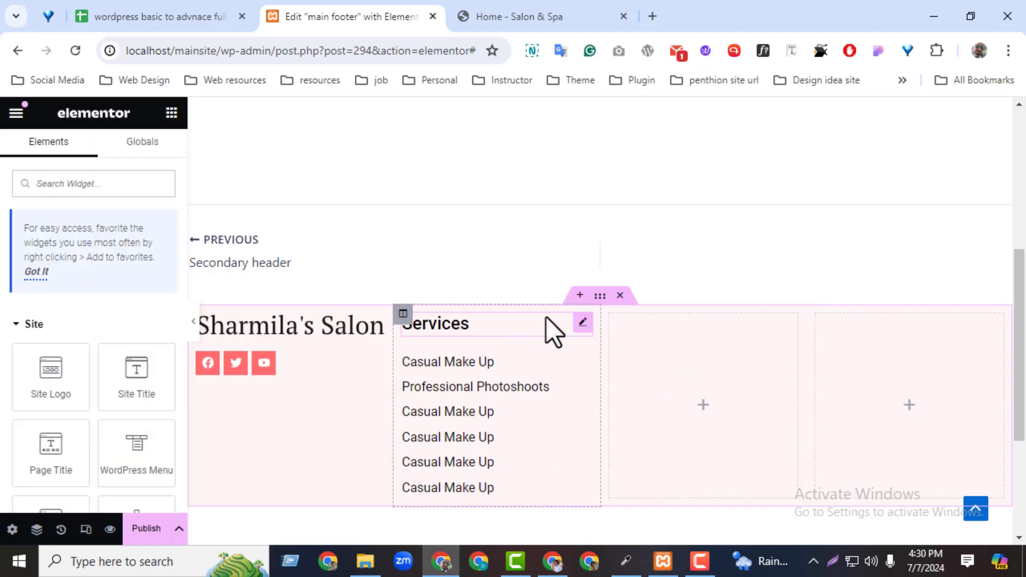
Copy the Services heading and paste it into the empty third column of the footer.
right_click(580, 327)
click(591, 314)
right_click(672, 362)
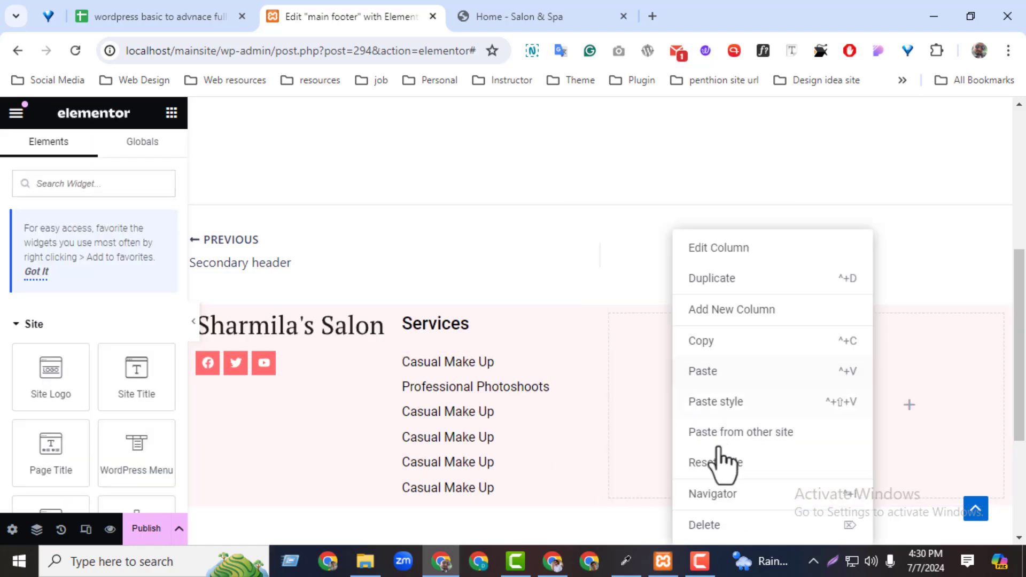
click(705, 373)
Copy "Email" from the reference footer and replace the third column heading's title with it.
click(488, 20)
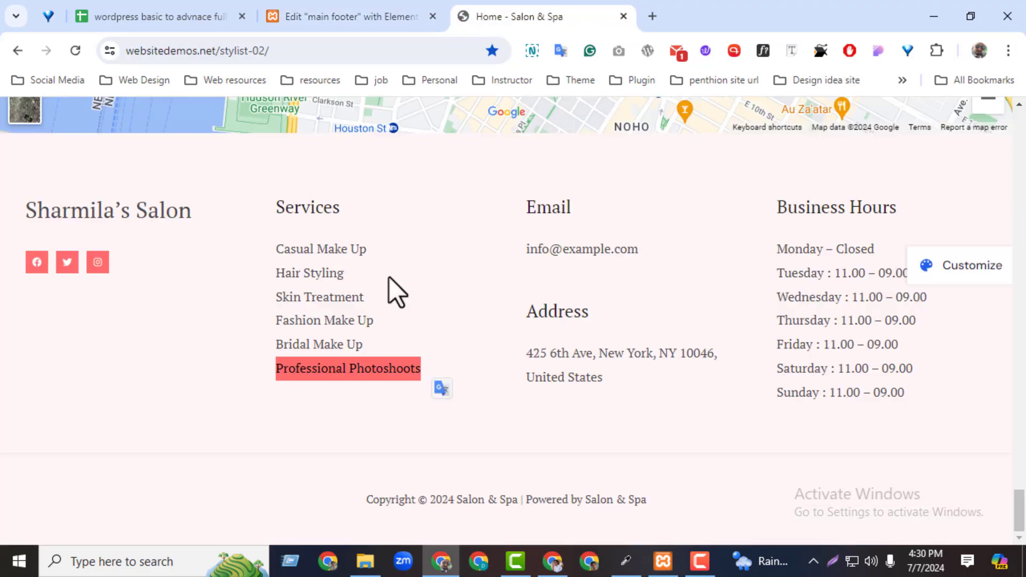
double_click(558, 210)
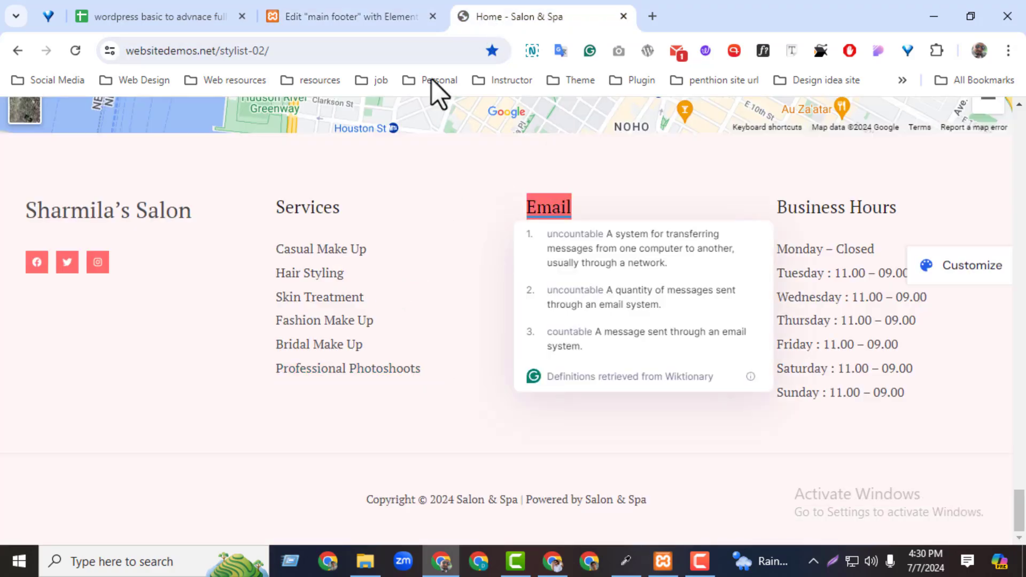
click(347, 16)
double_click(31, 262)
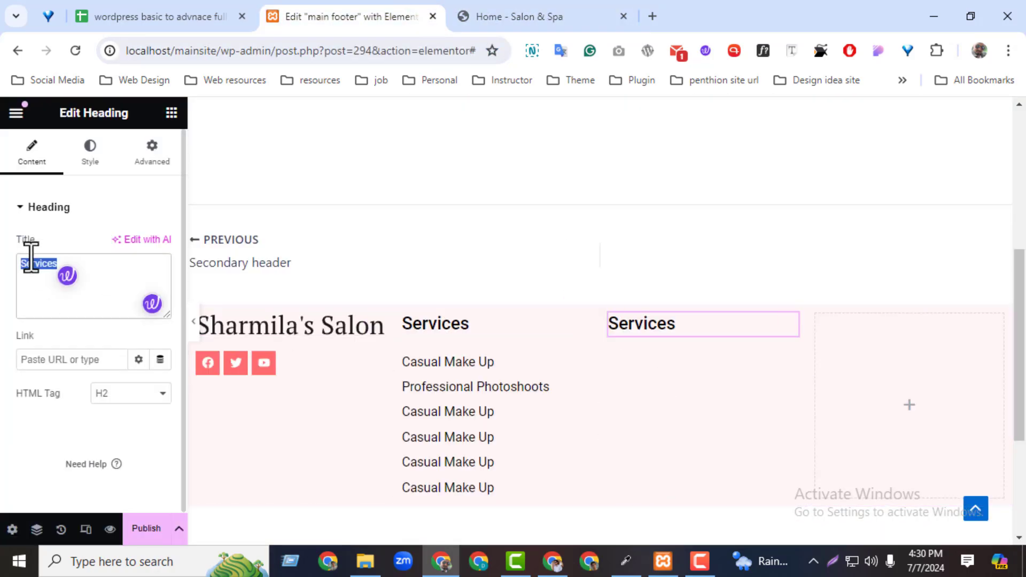
key(ctrl+v)
Copy the icon list from the Services column and paste it below the Email heading.
right_click(588, 381)
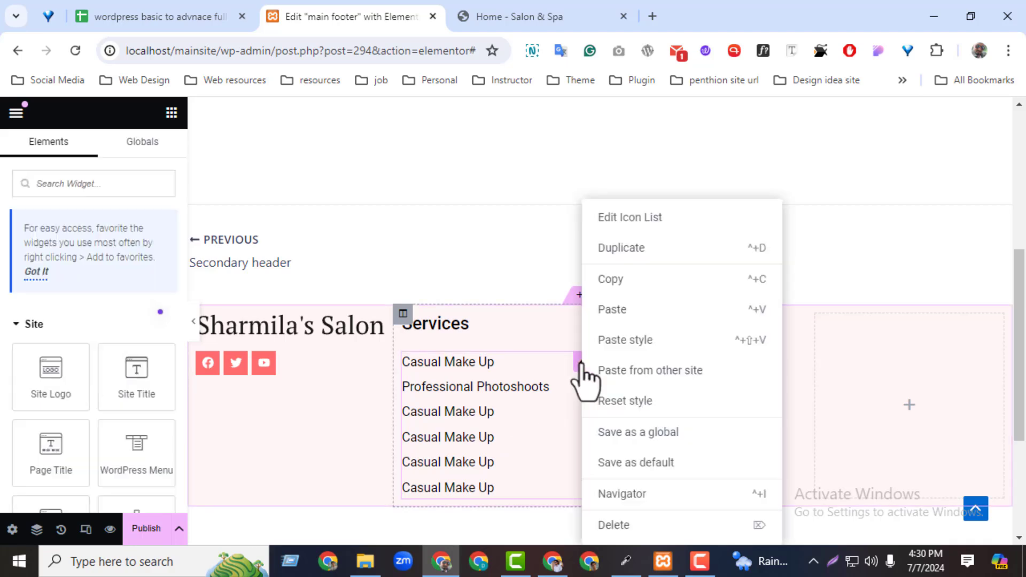
click(607, 279)
right_click(653, 396)
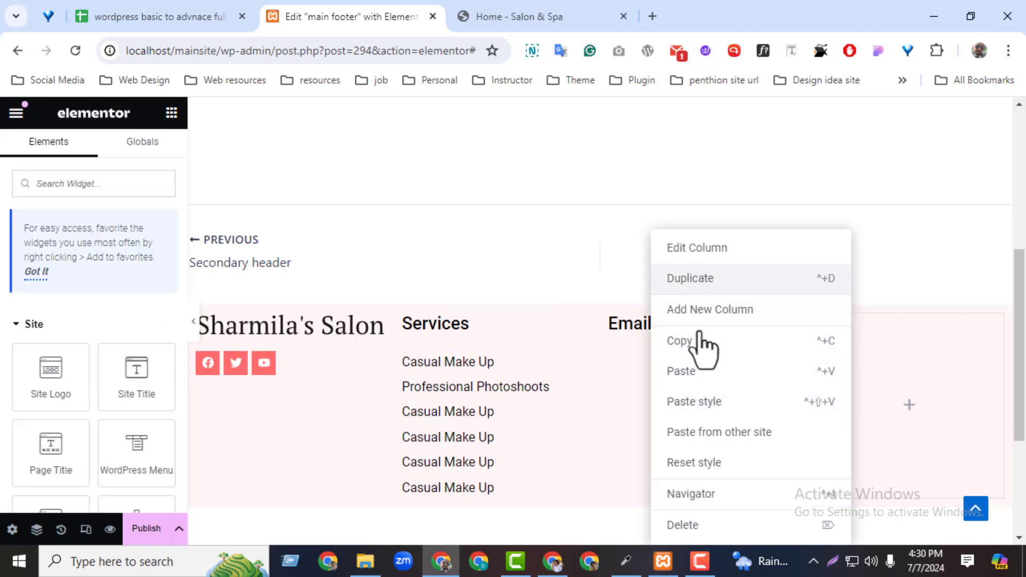
click(689, 371)
Delete items from the pasted list in the Email column until only one "Casual Make Up" item is left.
click(155, 305)
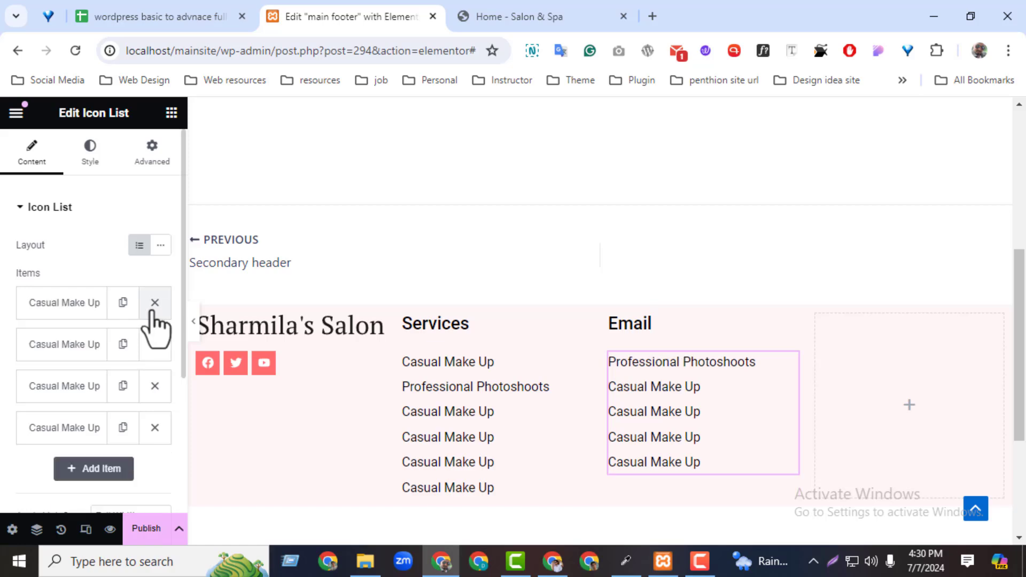
click(154, 302)
click(154, 303)
click(155, 302)
Copy the contact e-mail address from the reference footer and use it as the text of the Email column's list item.
click(593, 21)
double_click(549, 207)
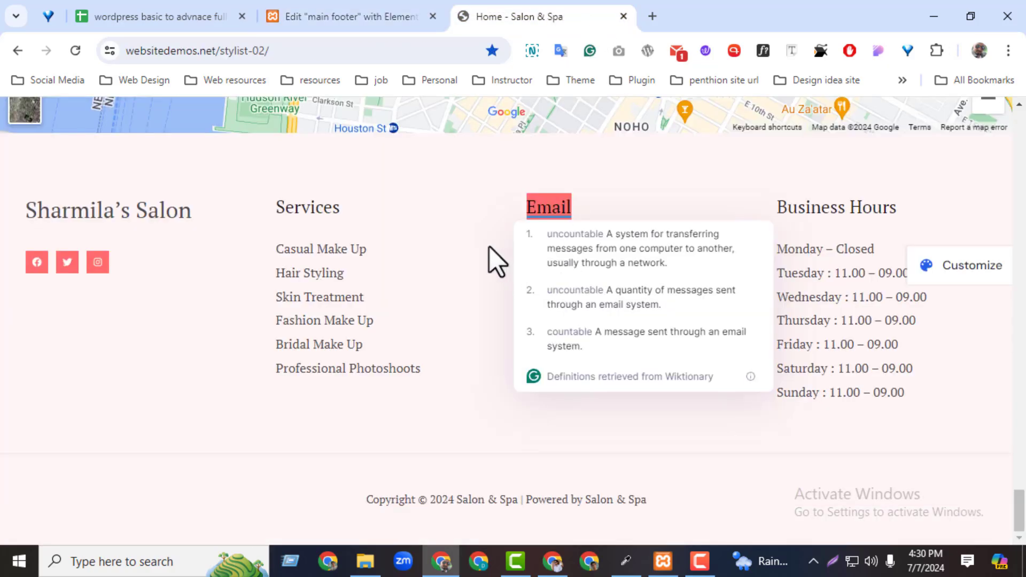
click(490, 247)
triple_click(567, 252)
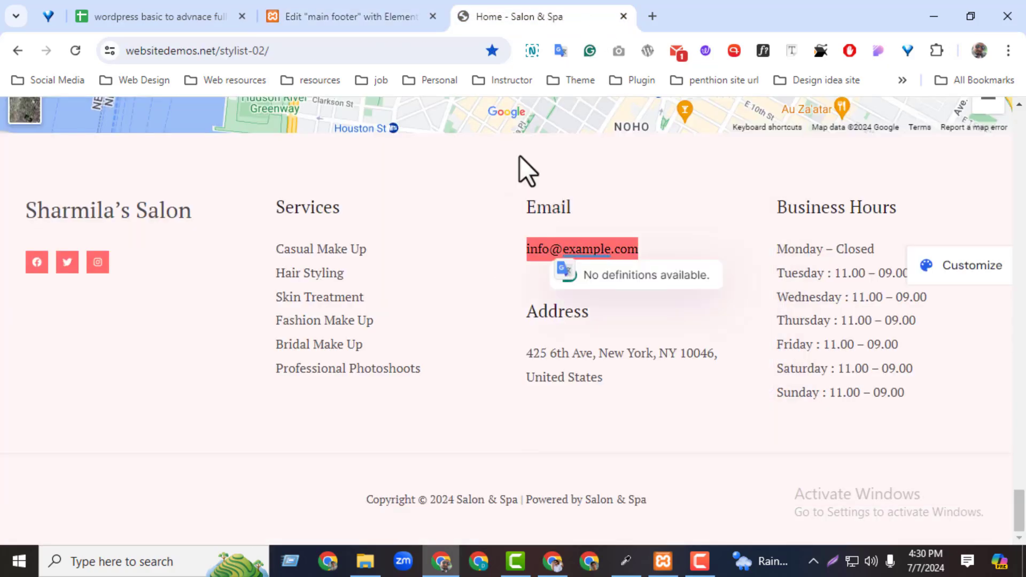
click(351, 20)
click(101, 317)
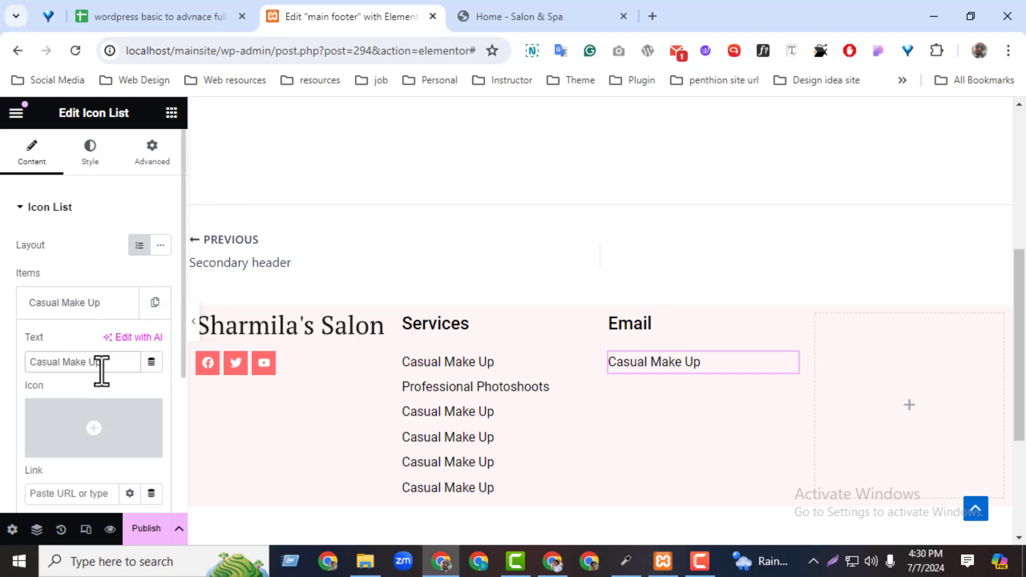
key(ctrl+v)
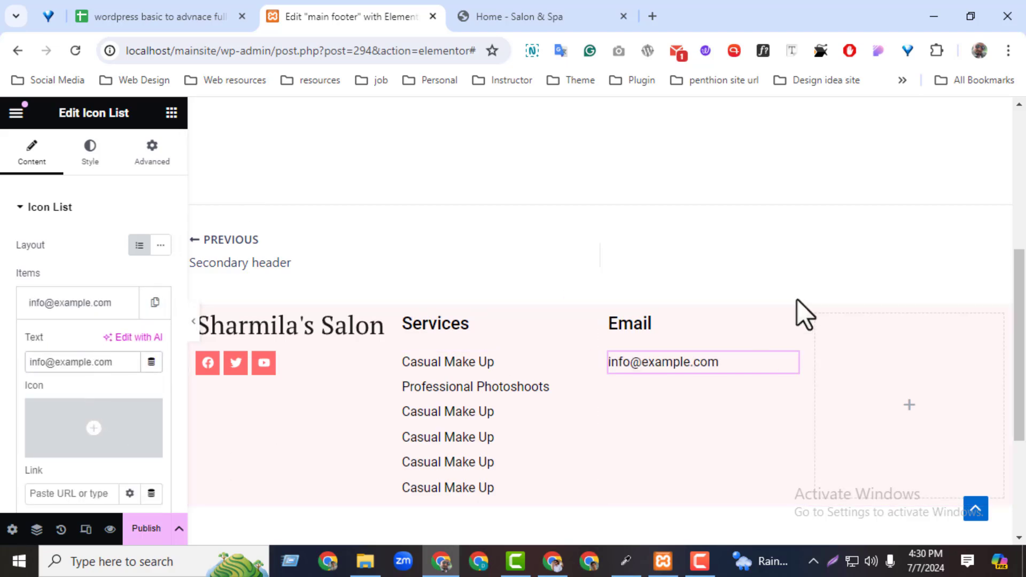
Duplicate the Email heading and move the copy below the icon list in the third column.
right_click(796, 334)
click(826, 251)
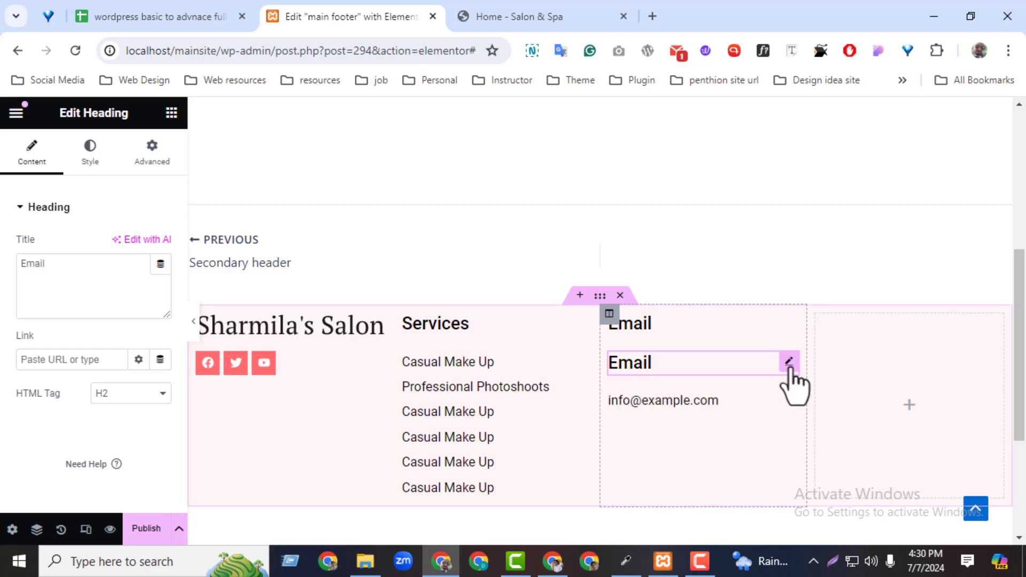
drag(791, 374, 636, 396)
Set the lower Email heading's top margin to 11 px and copy the street address from the reference footer.
click(136, 161)
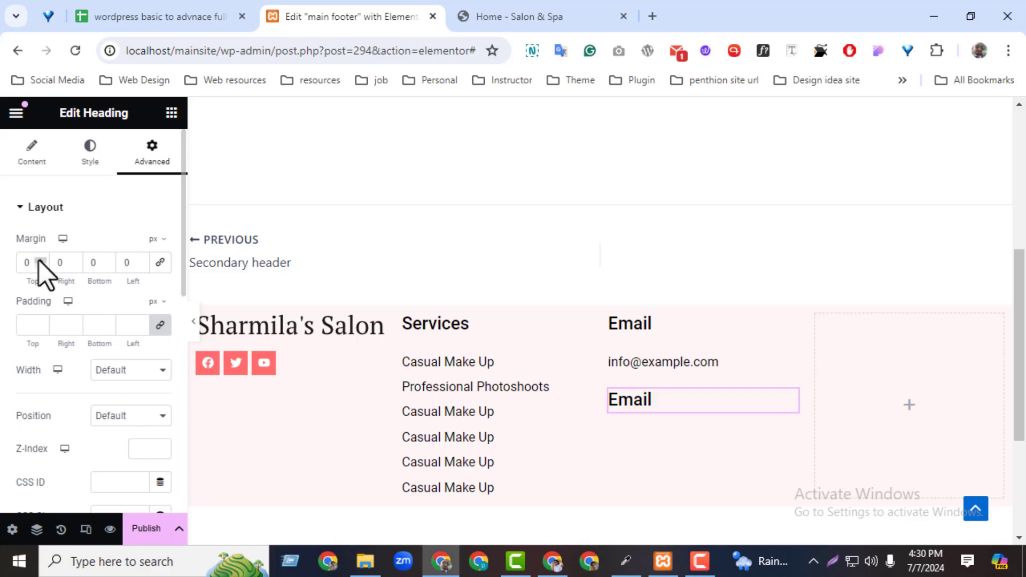
click(519, 20)
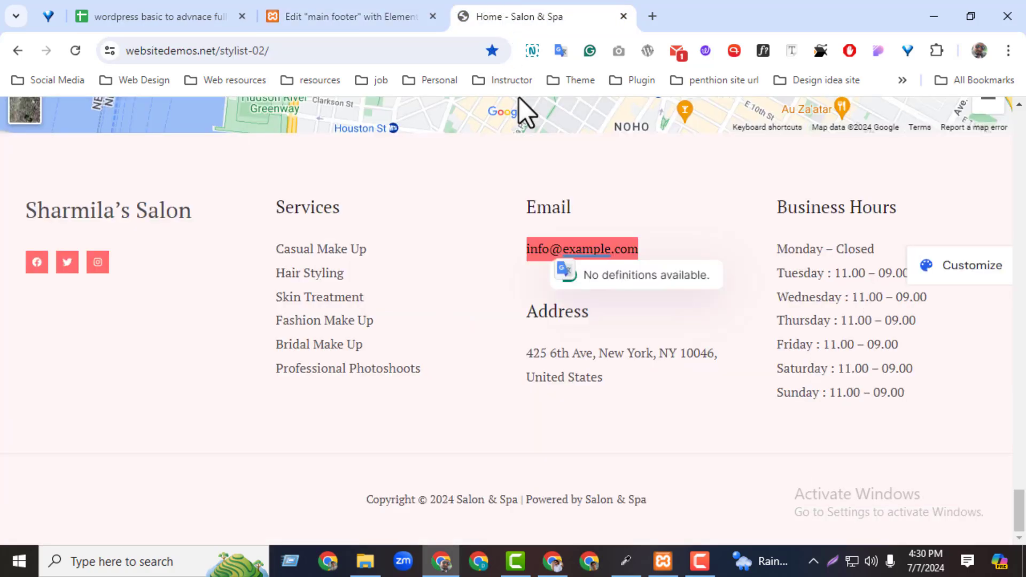
triple_click(585, 353)
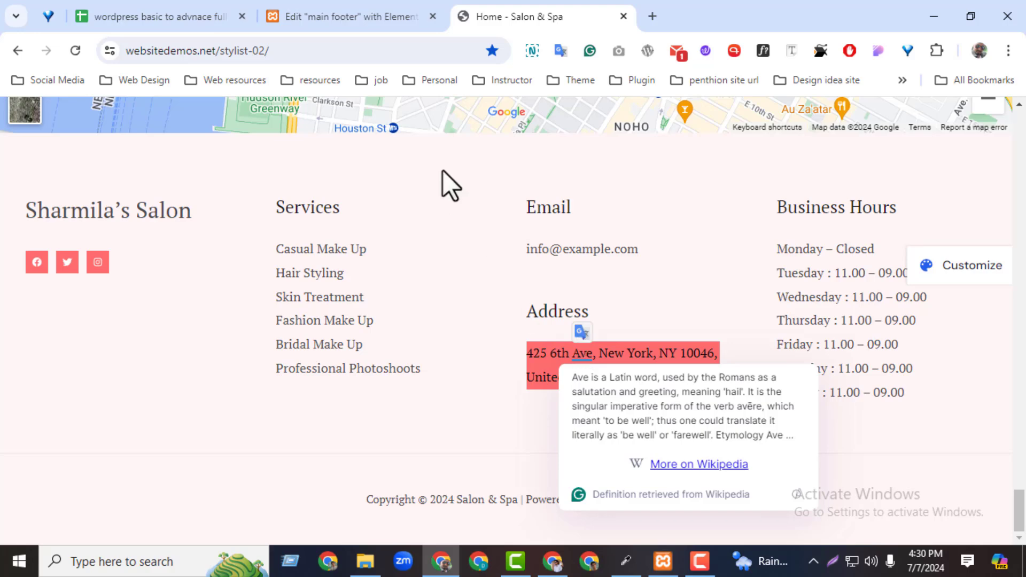
click(390, 21)
Copy the title "Address" from the reference footer and use it as the text of the lower Email heading.
click(511, 16)
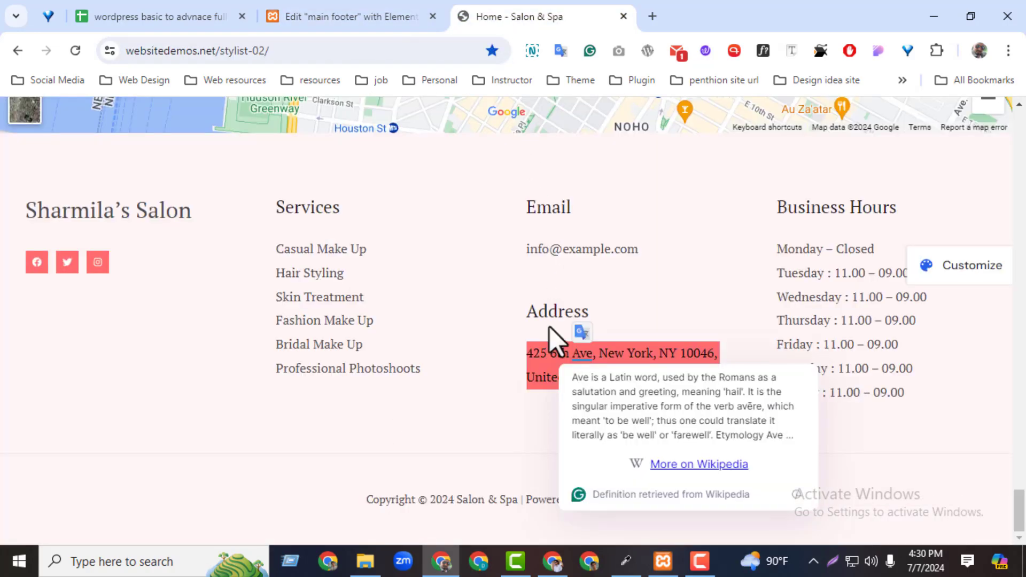
double_click(547, 320)
click(366, 17)
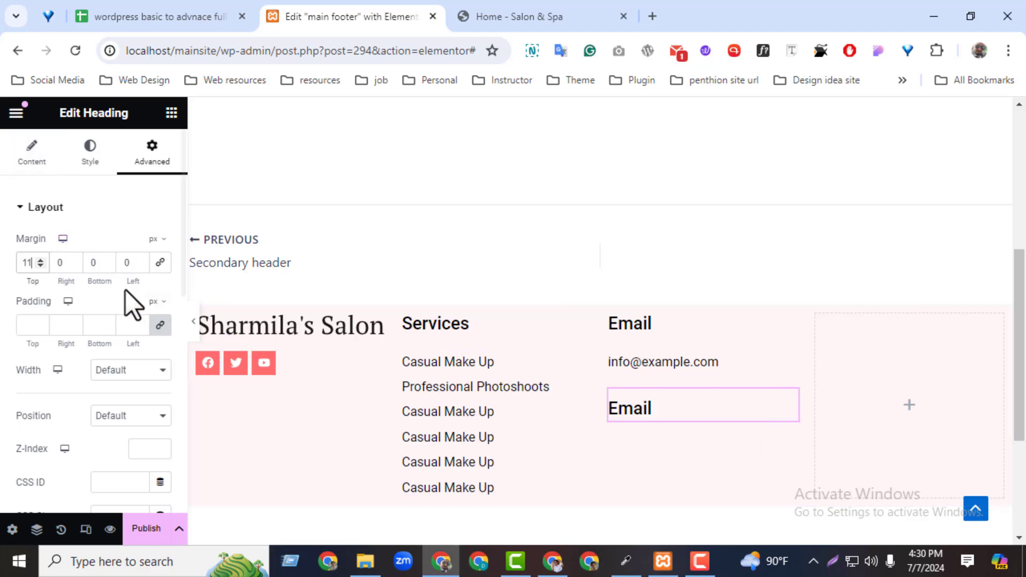
click(30, 158)
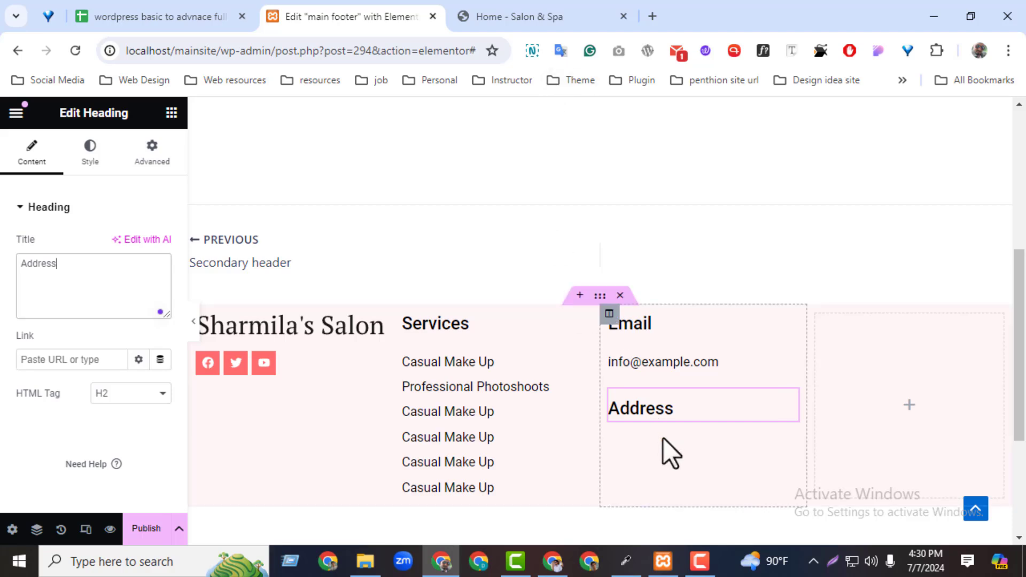
Find the Text Editor widget with the search "text" and add it below the Address heading in the third column.
right_click(582, 375)
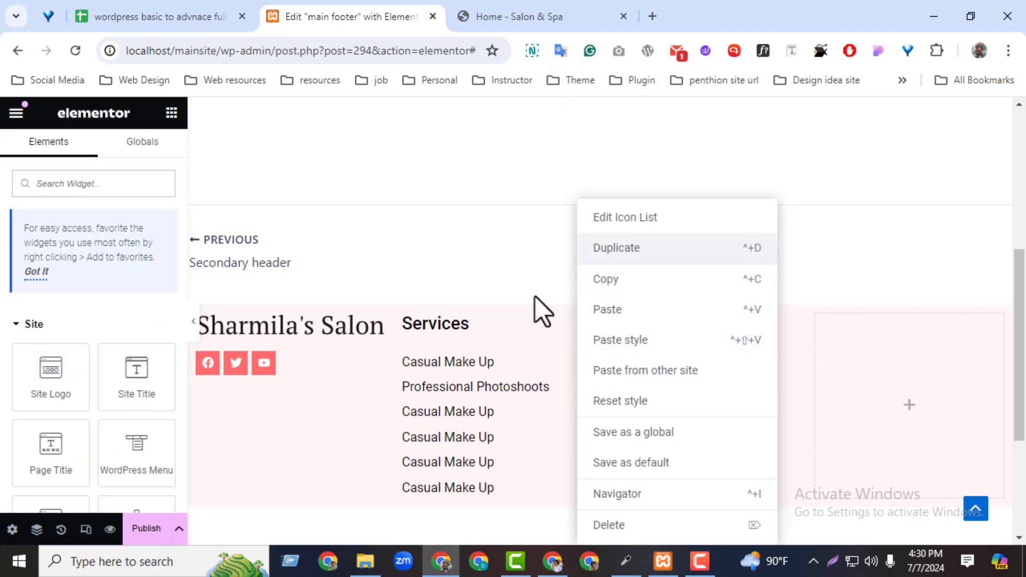
click(90, 187)
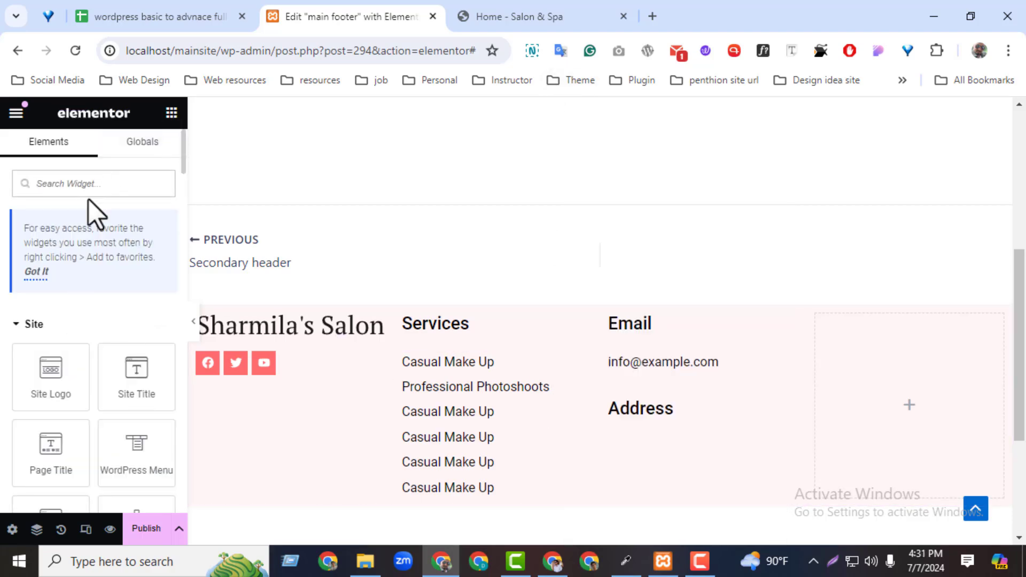
text(text)
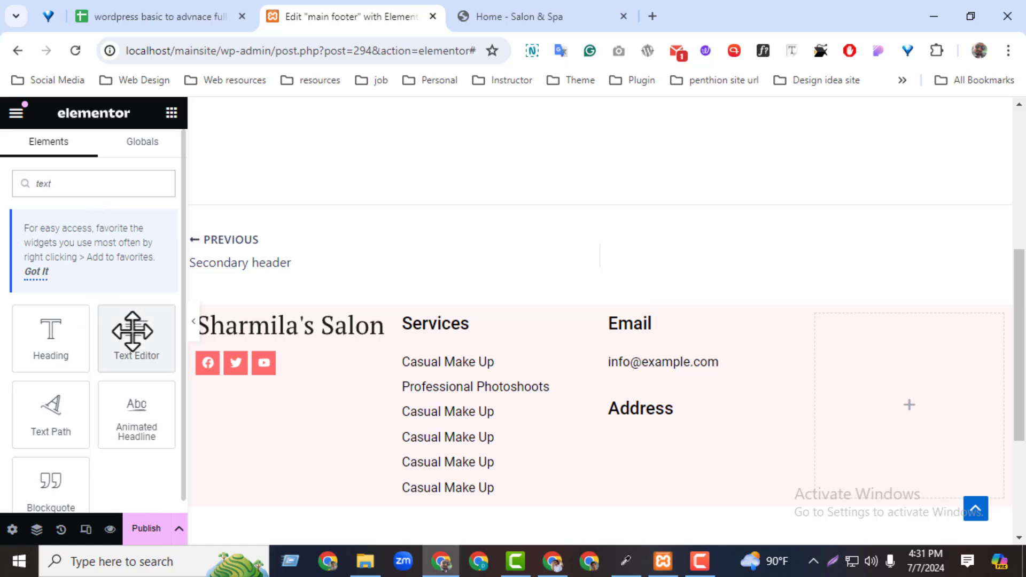
drag(133, 331, 639, 438)
Replace the placeholder paragraph below the Address heading with the street address copied from the reference footer.
click(152, 154)
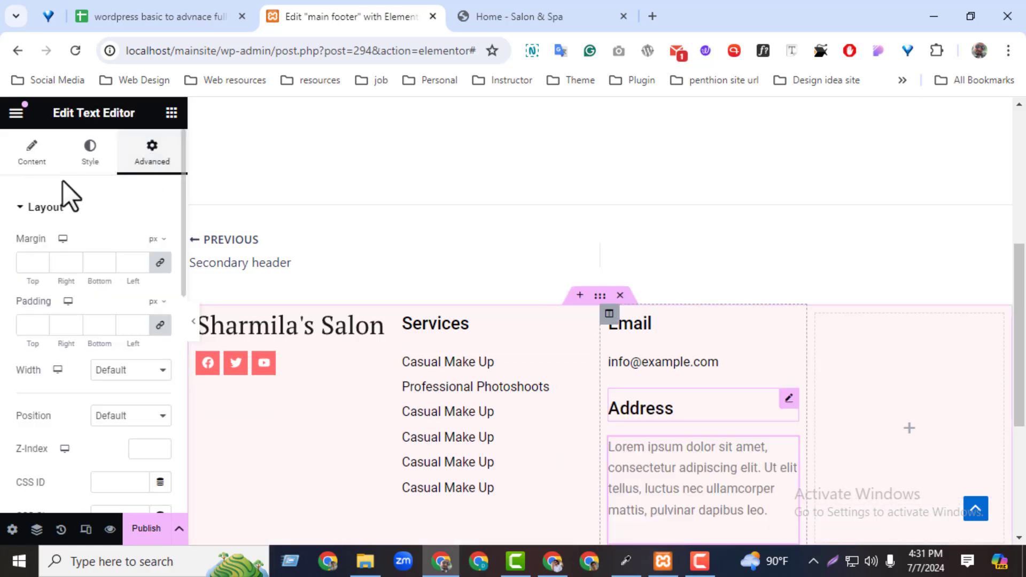
click(60, 170)
click(134, 285)
click(80, 398)
key(ctrl+a)
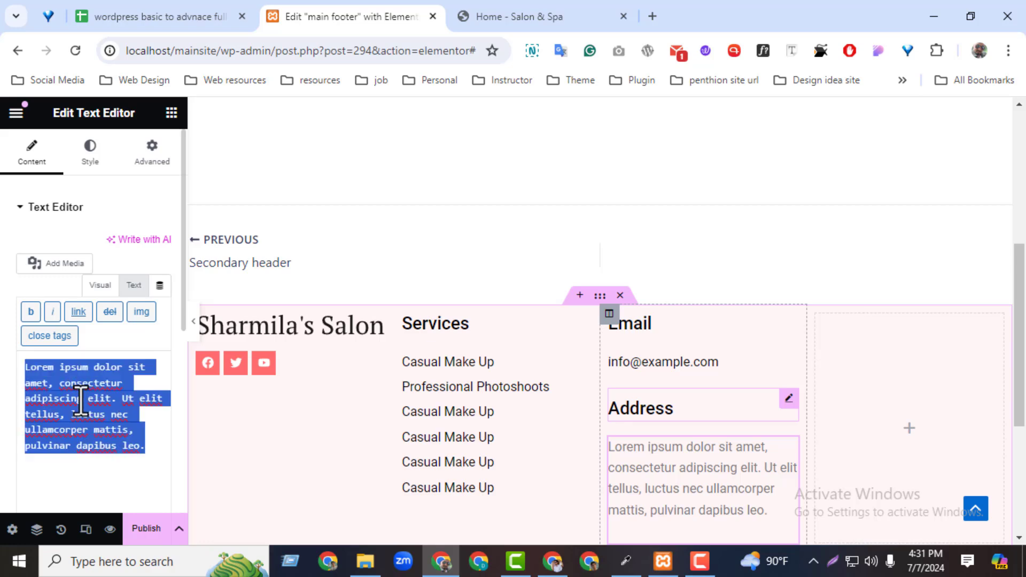
key(super+v)
Set the text color of the address paragraph to black (#000000).
click(81, 162)
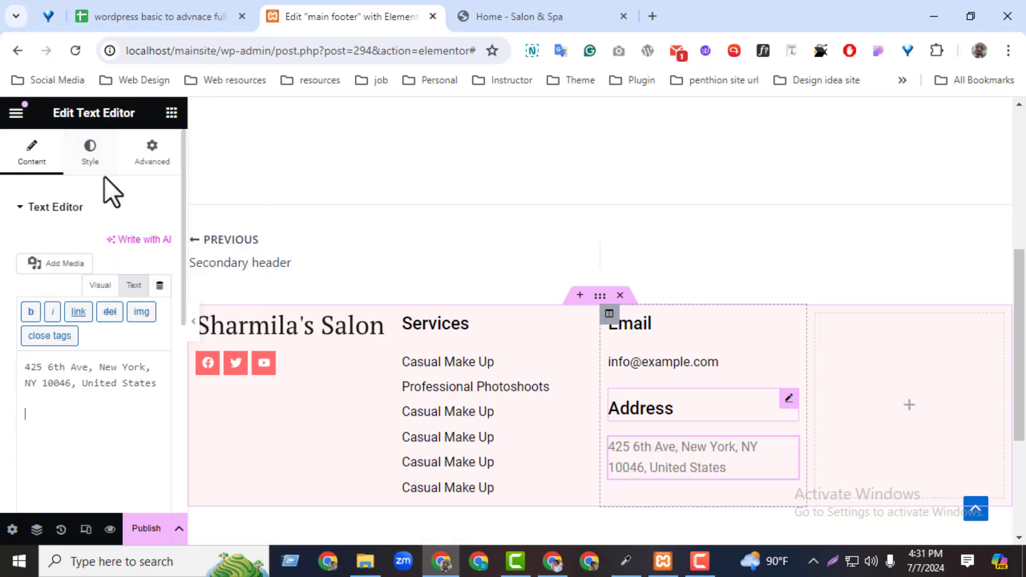
click(90, 155)
click(161, 279)
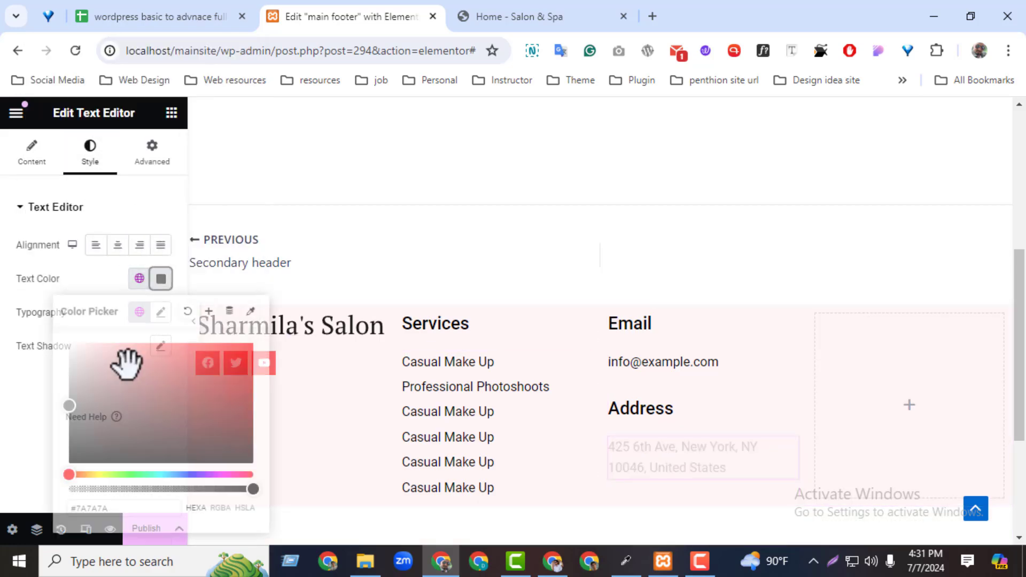
click(69, 463)
click(31, 438)
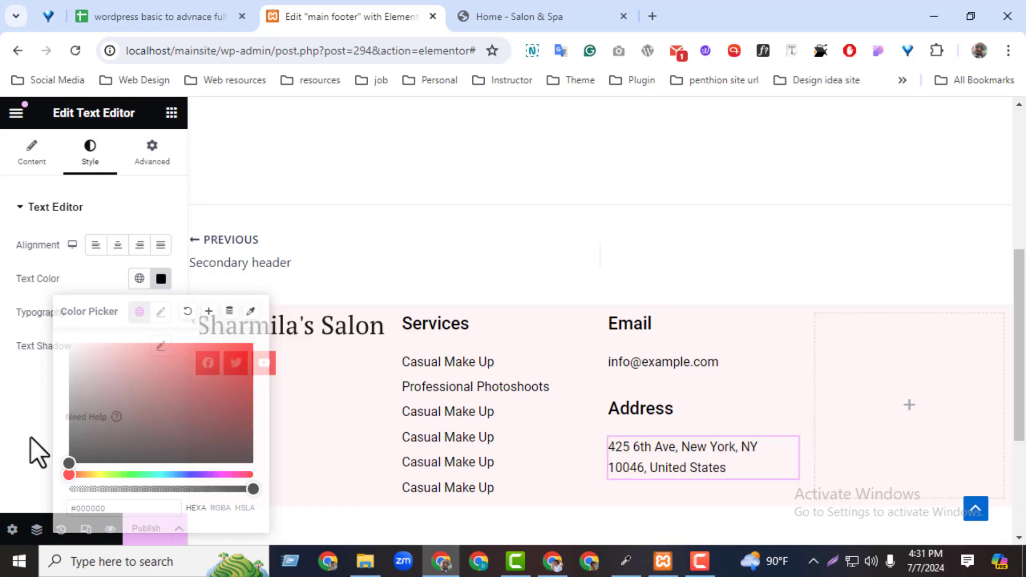
Copy the title "Business Hours" from the reference footer and duplicate the Email heading into the empty fourth column.
click(562, 10)
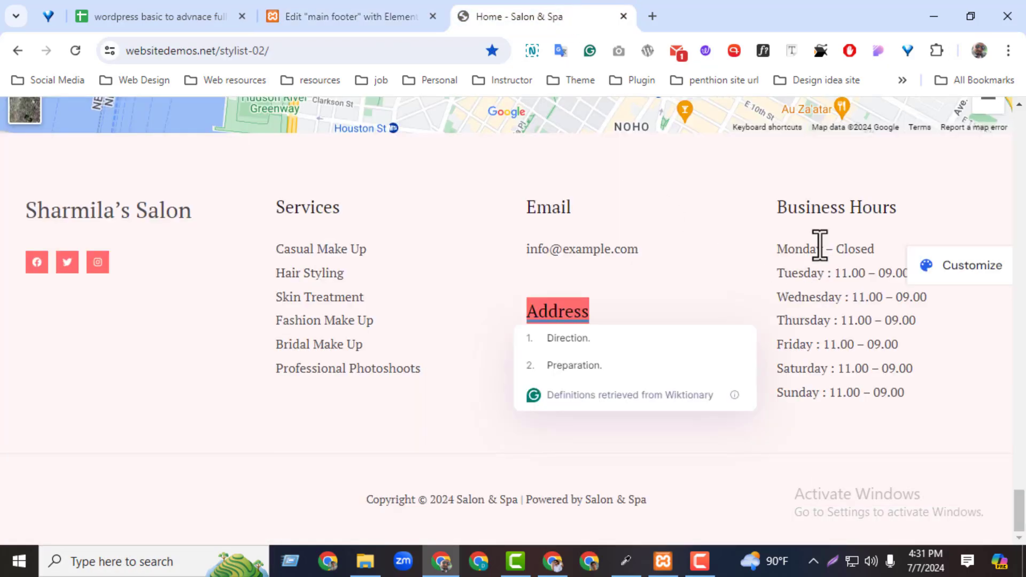
triple_click(821, 214)
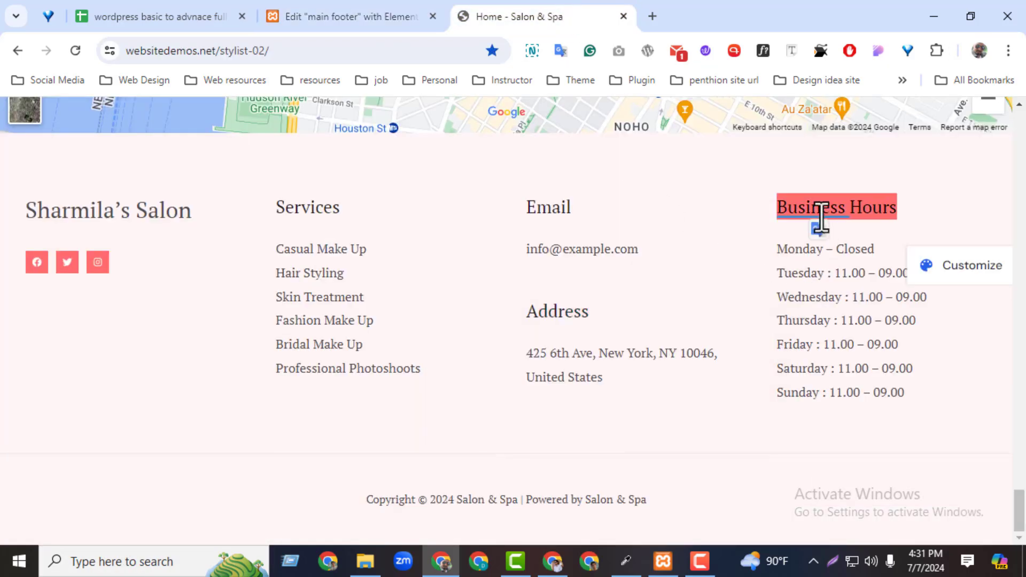
click(353, 16)
right_click(783, 327)
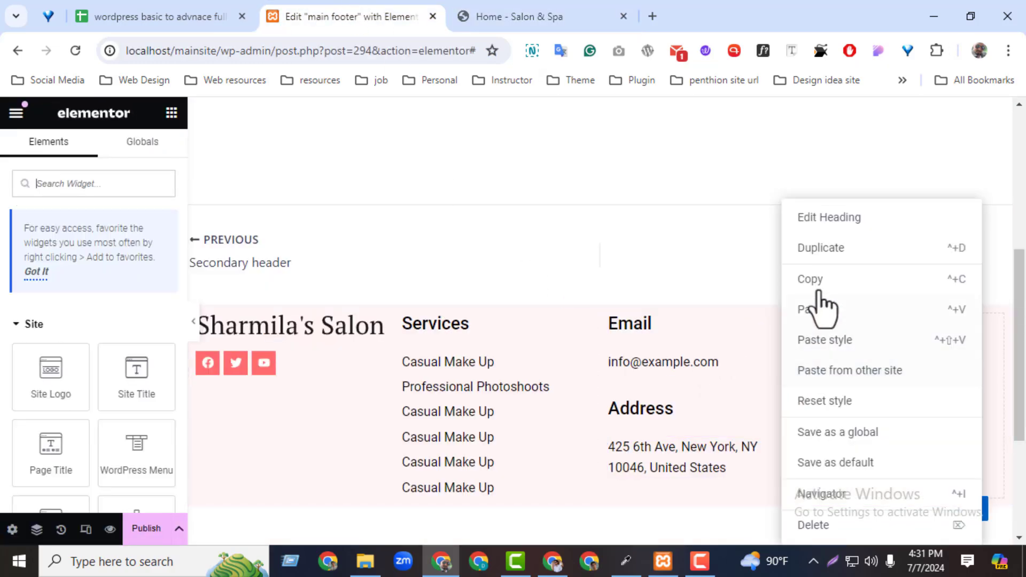
click(828, 255)
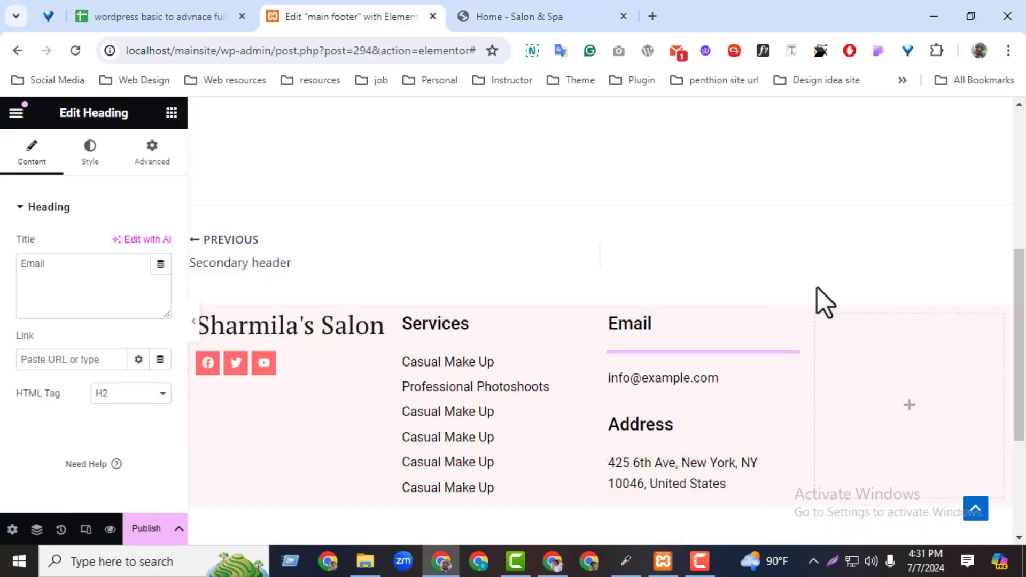
drag(790, 373, 874, 360)
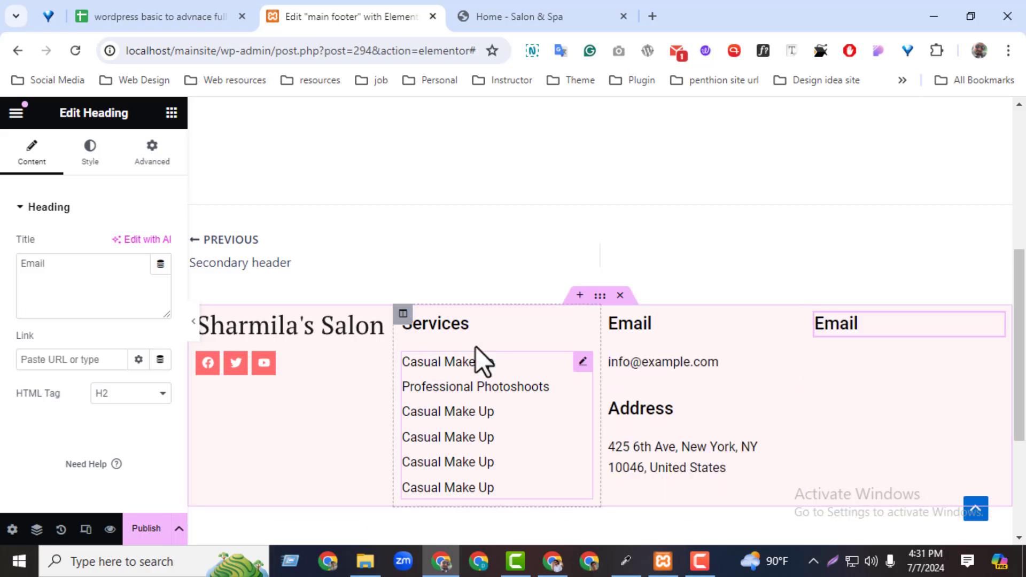
Duplicate the Services icon list and move the copy below the heading in the fourth column.
right_click(582, 364)
click(607, 275)
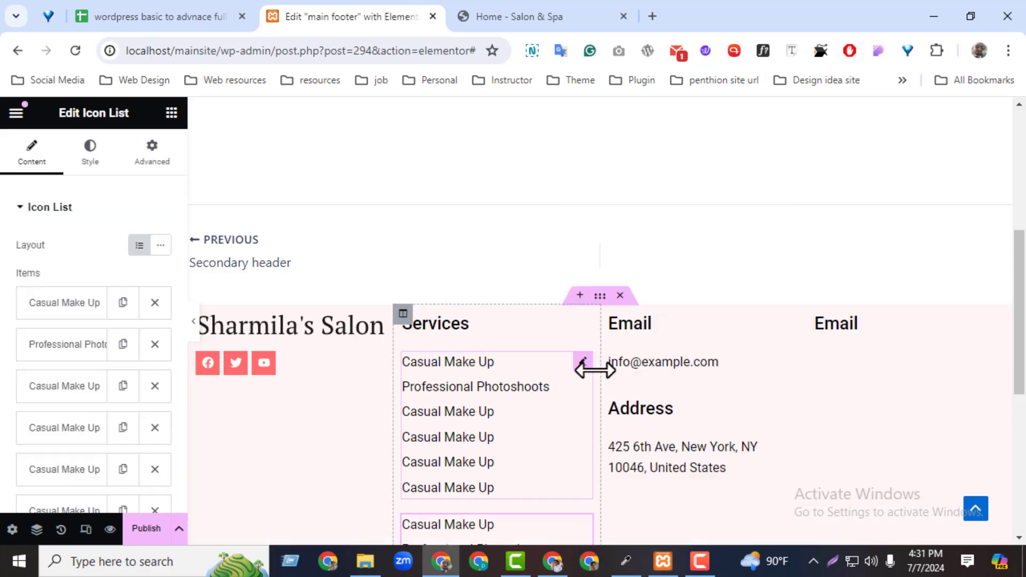
drag(582, 364, 762, 376)
drag(845, 343, 846, 344)
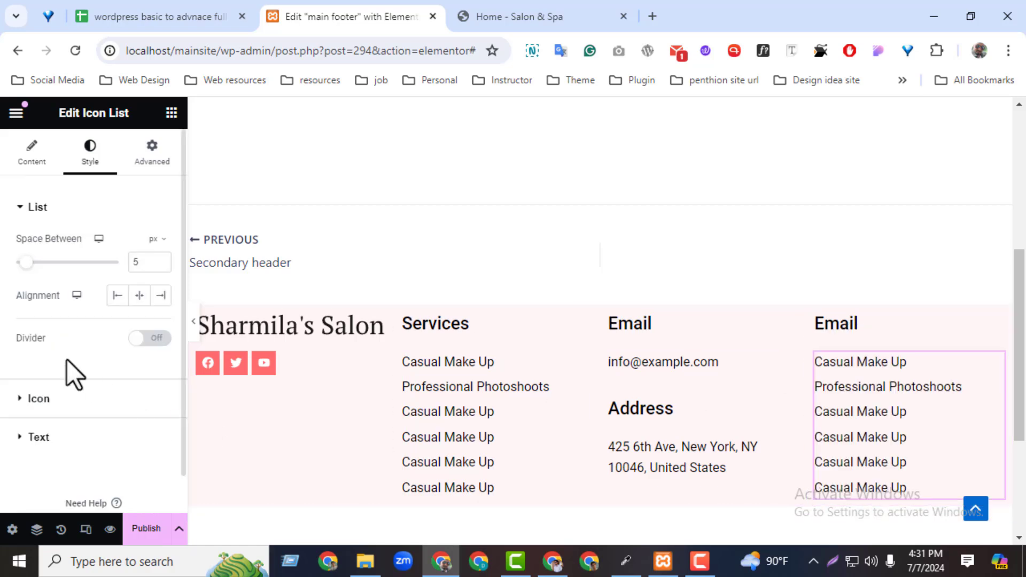
click(19, 161)
click(64, 305)
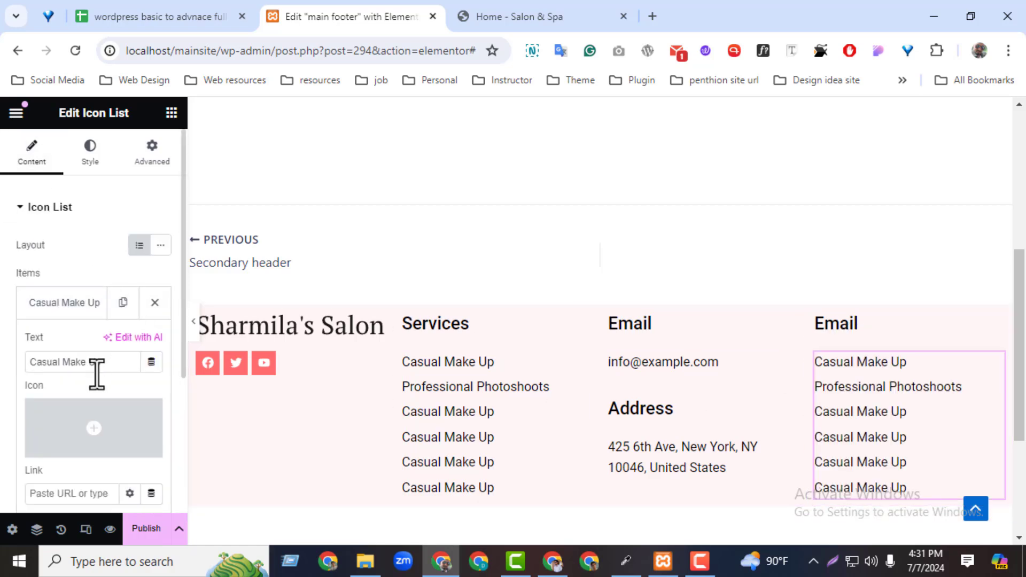
text(Business Hours)
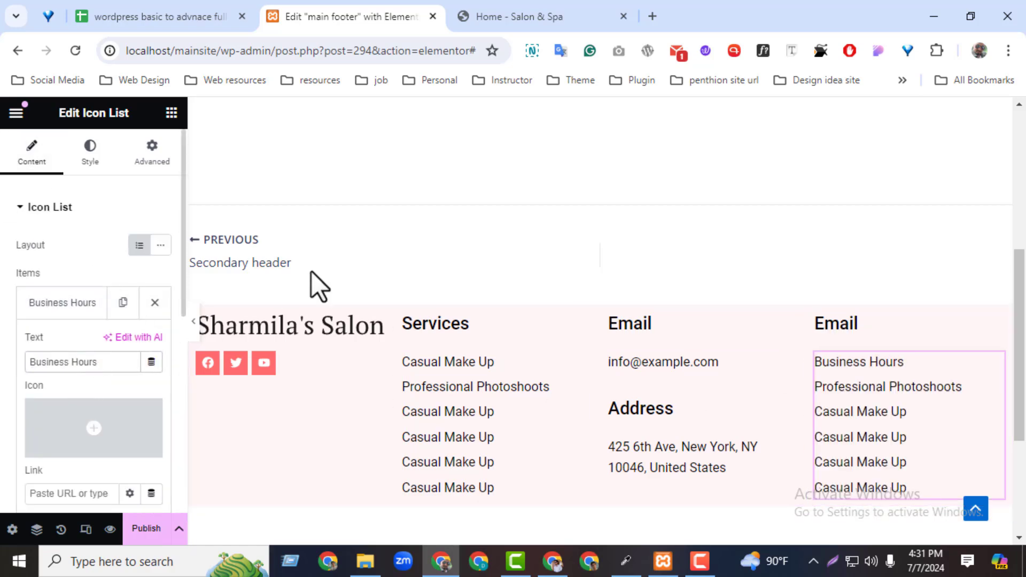
key(ctrl+z)
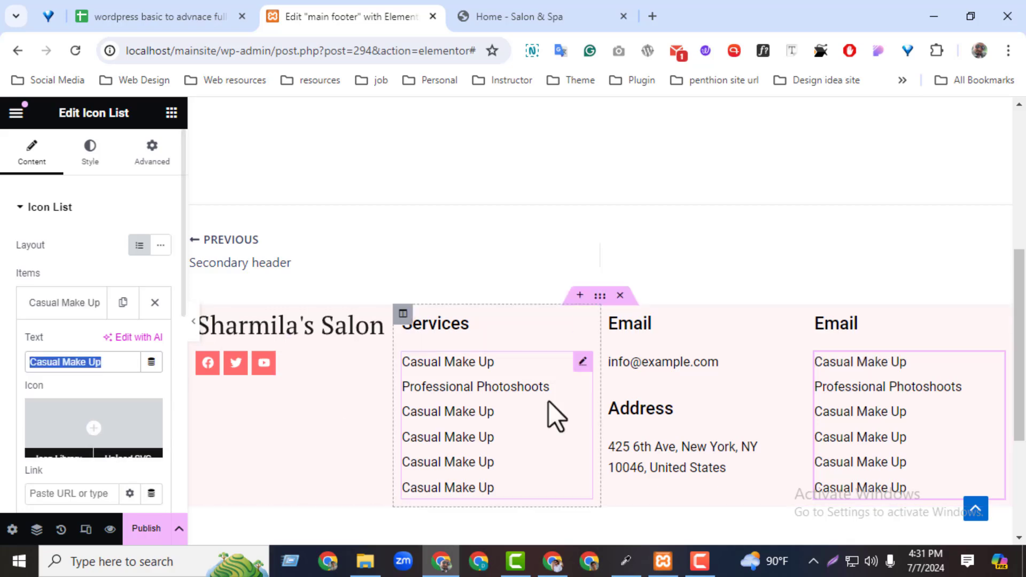
Replace the fourth column's heading title with the copied "Business Hours".
click(994, 325)
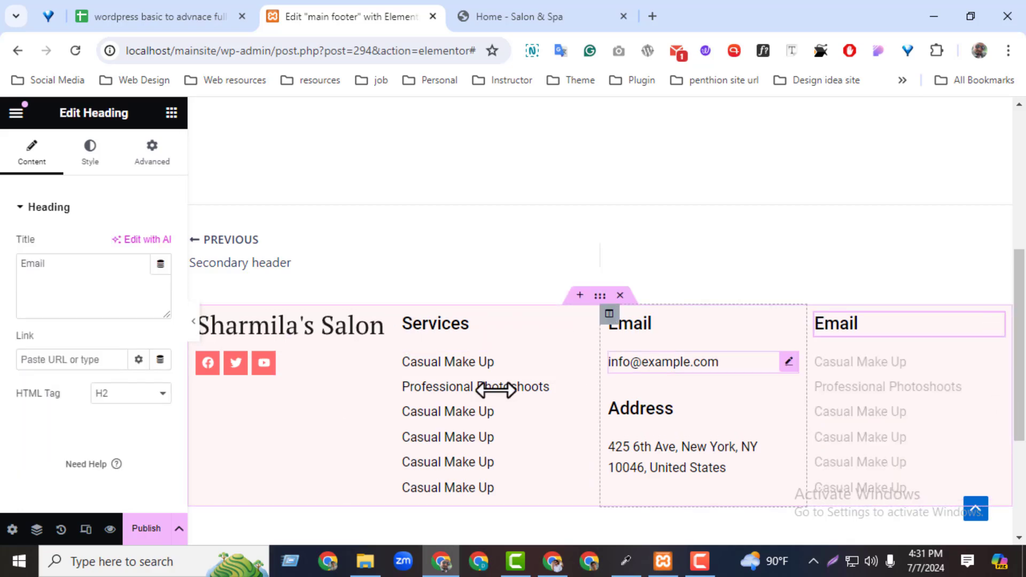
double_click(35, 263)
key(ctrl+v)
Copy "Monday – Closed" from the reference footer and use it as the text of the first Business Hours list item.
click(488, 15)
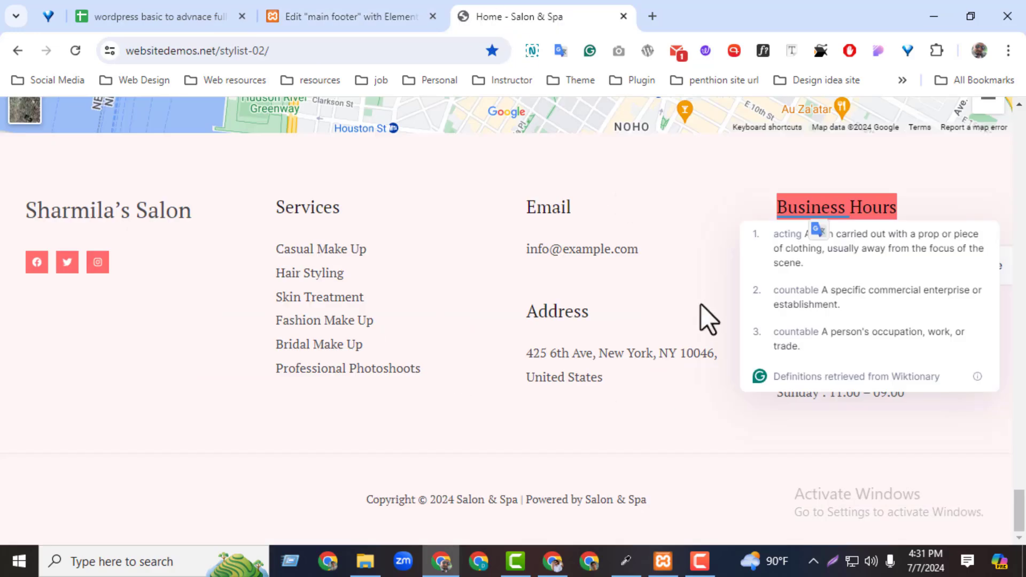
click(701, 304)
triple_click(831, 249)
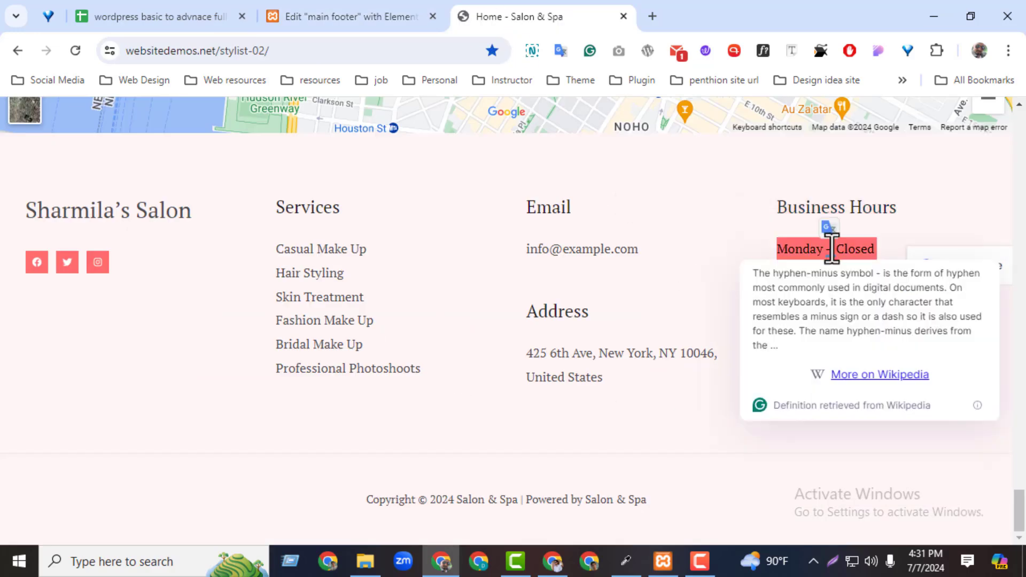
click(377, 12)
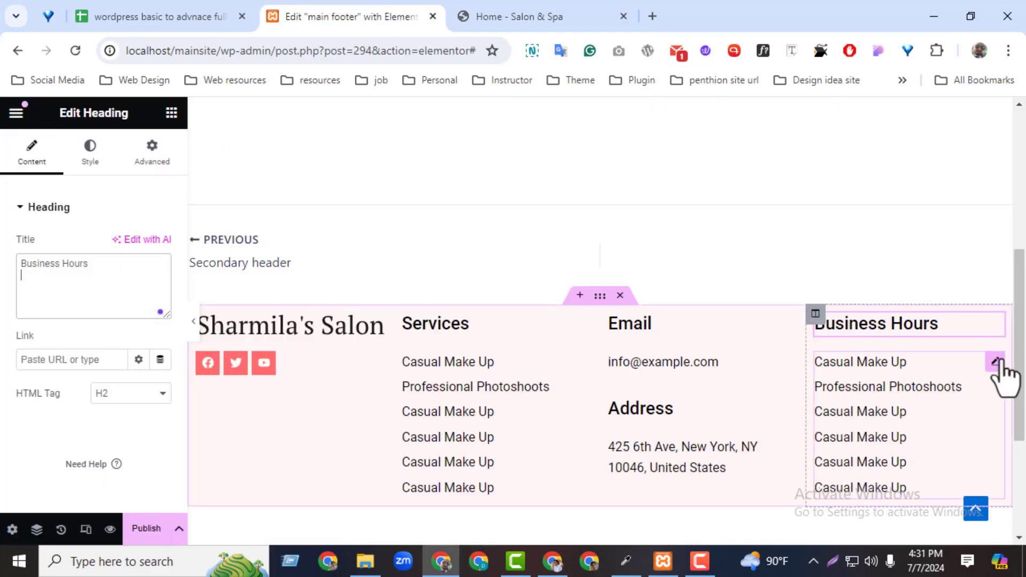
click(997, 362)
click(99, 303)
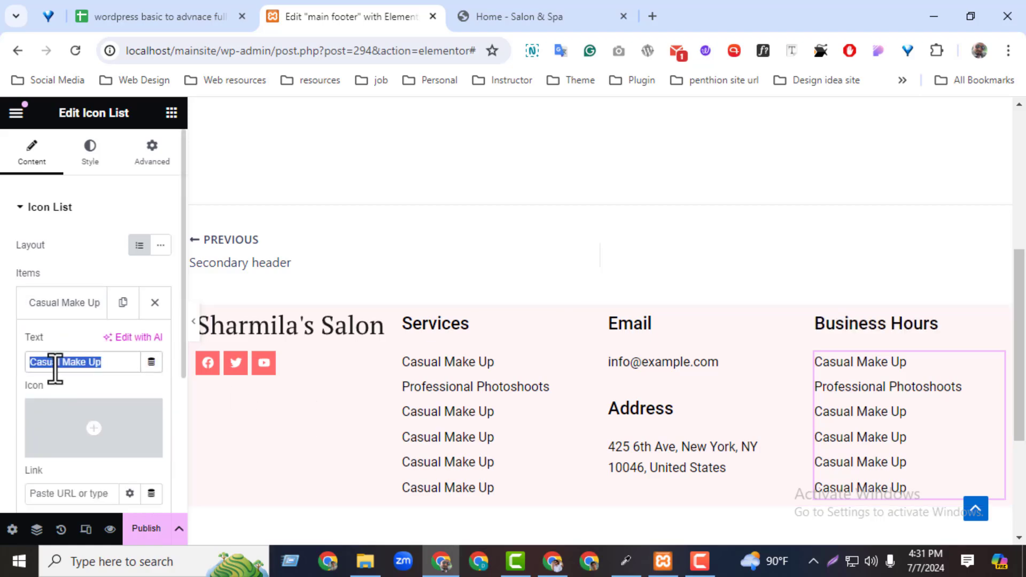
text(Monday – Closed)
scroll(1015, 332, down, 3)
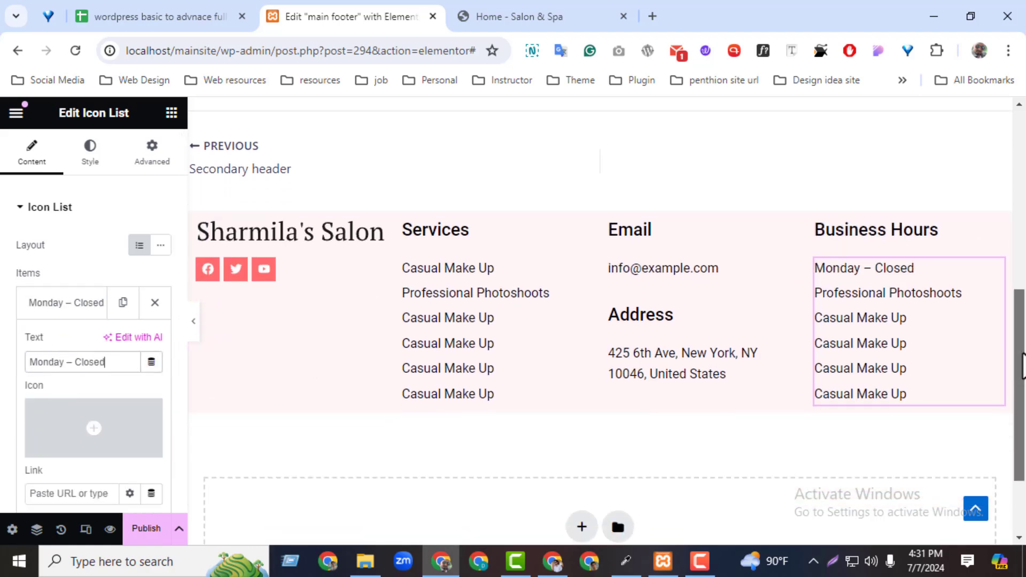
Compare with the reference footer and set the four-column section's unlinked padding to 80 px top and 80 px bottom.
click(588, 16)
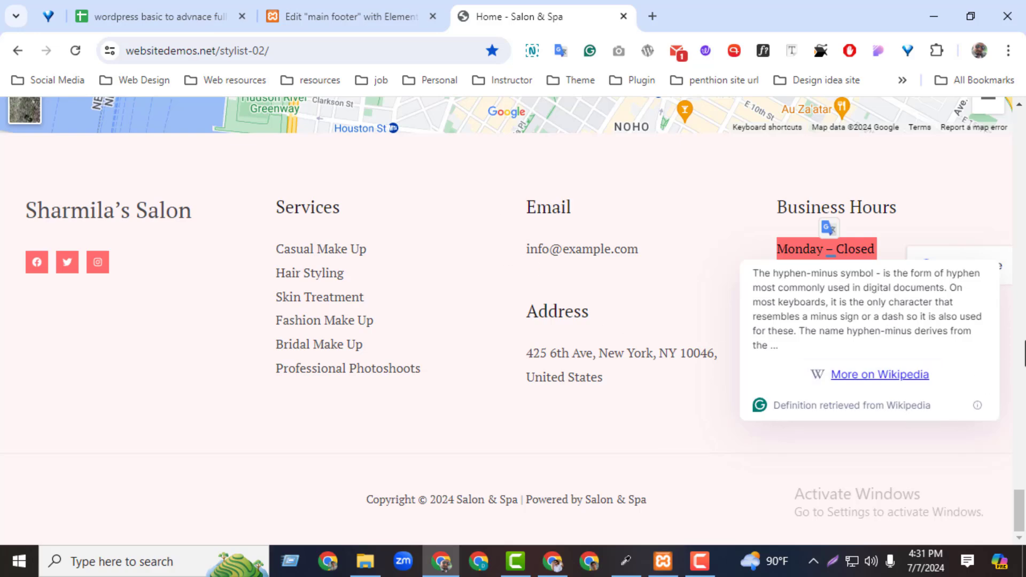
scroll(602, 270, up, 1)
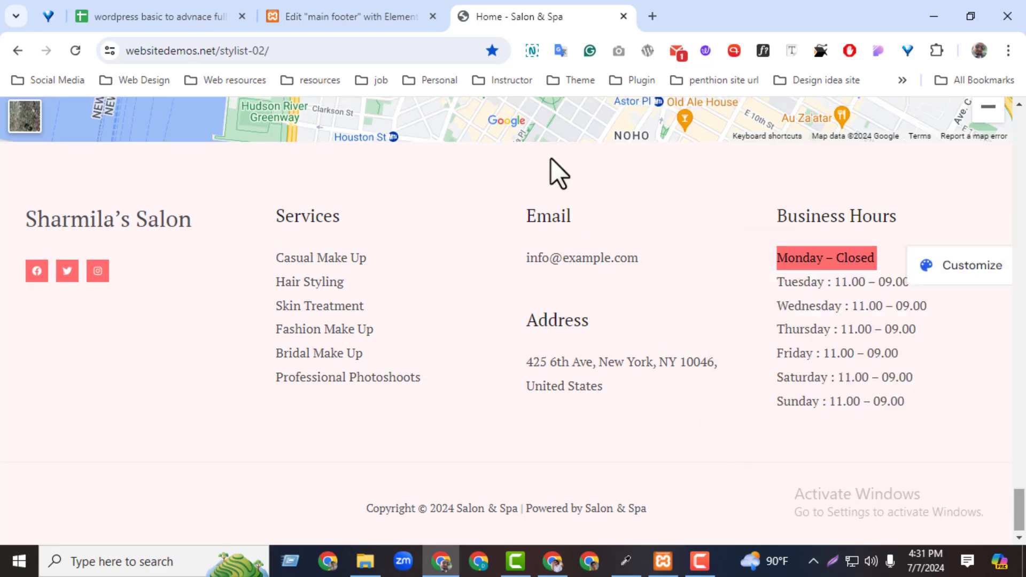
click(383, 15)
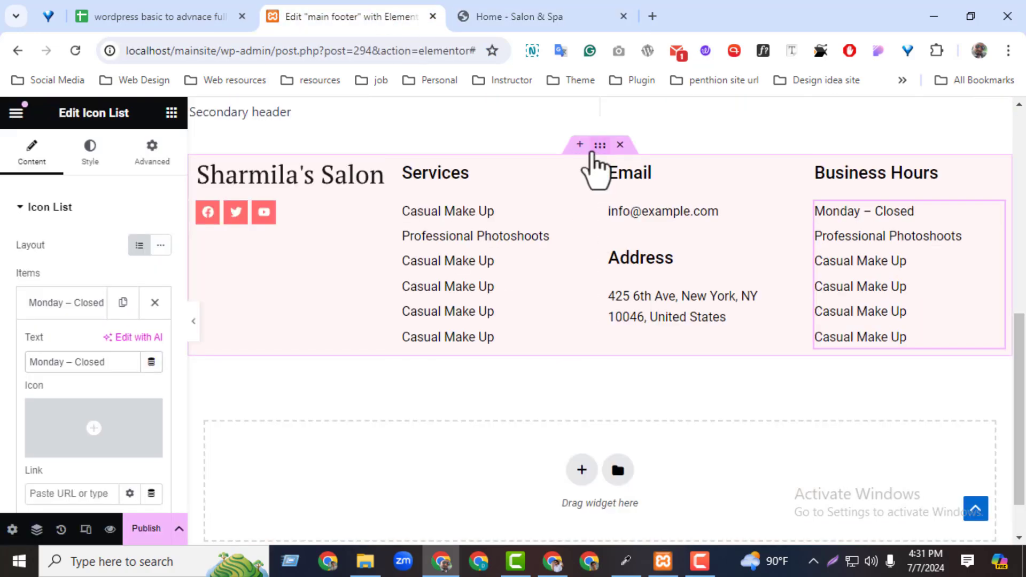
click(599, 145)
click(151, 155)
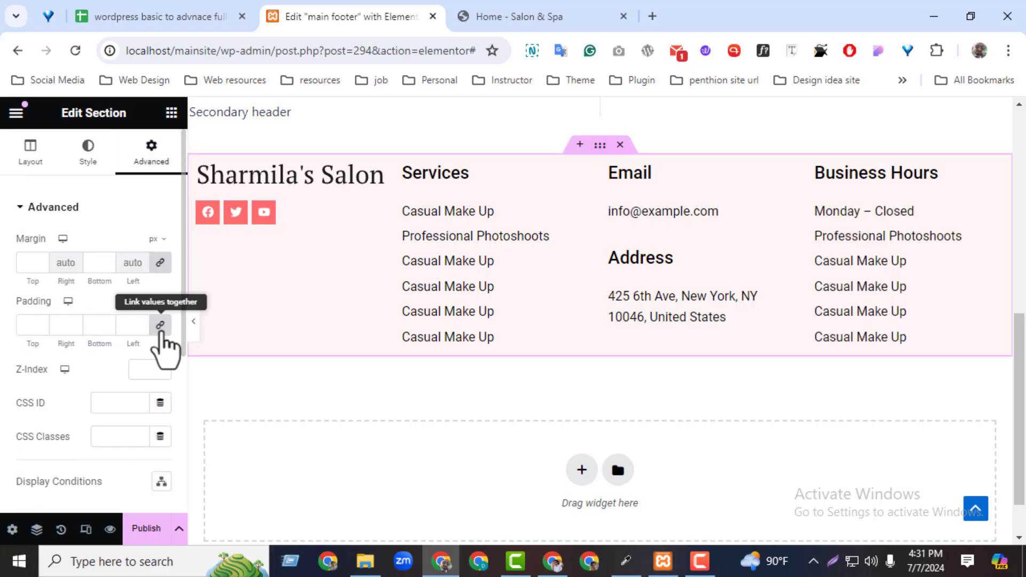
click(160, 325)
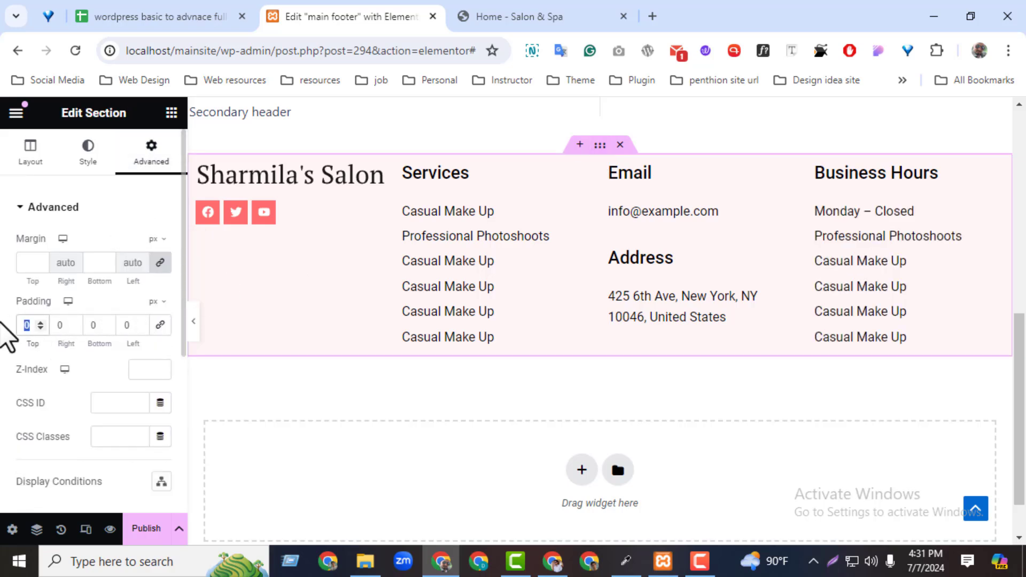
text(80)
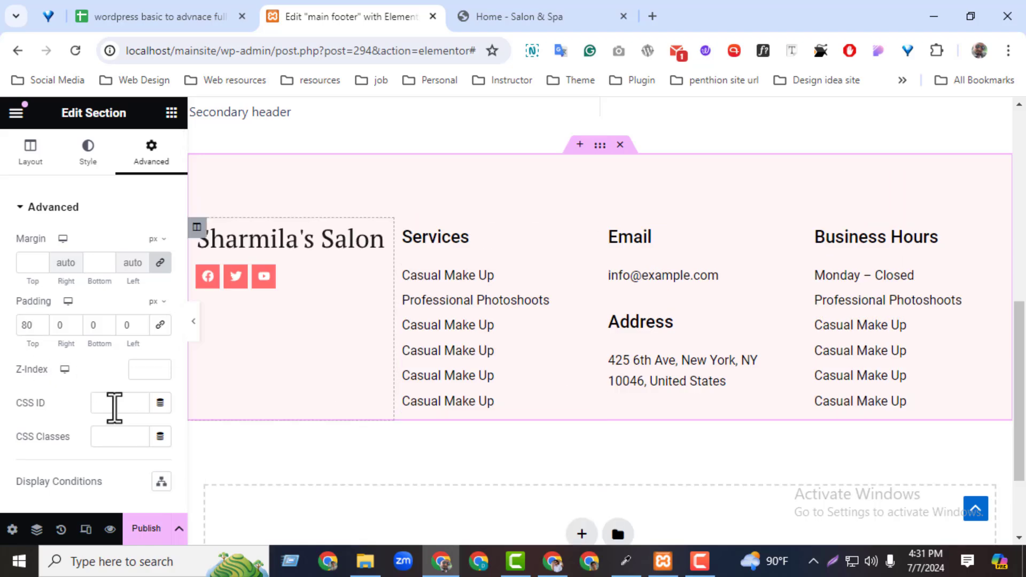
click(561, 7)
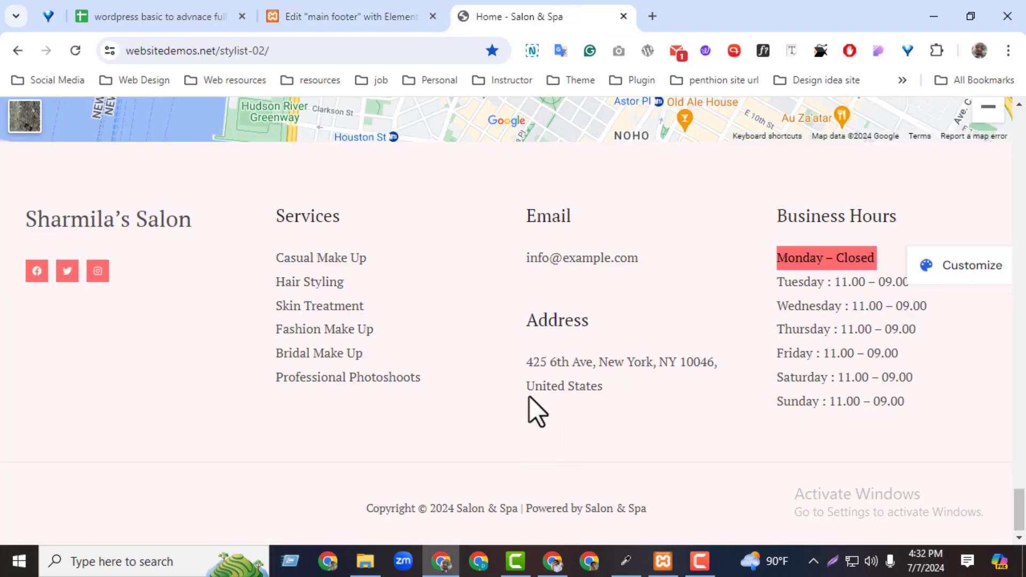
click(417, 15)
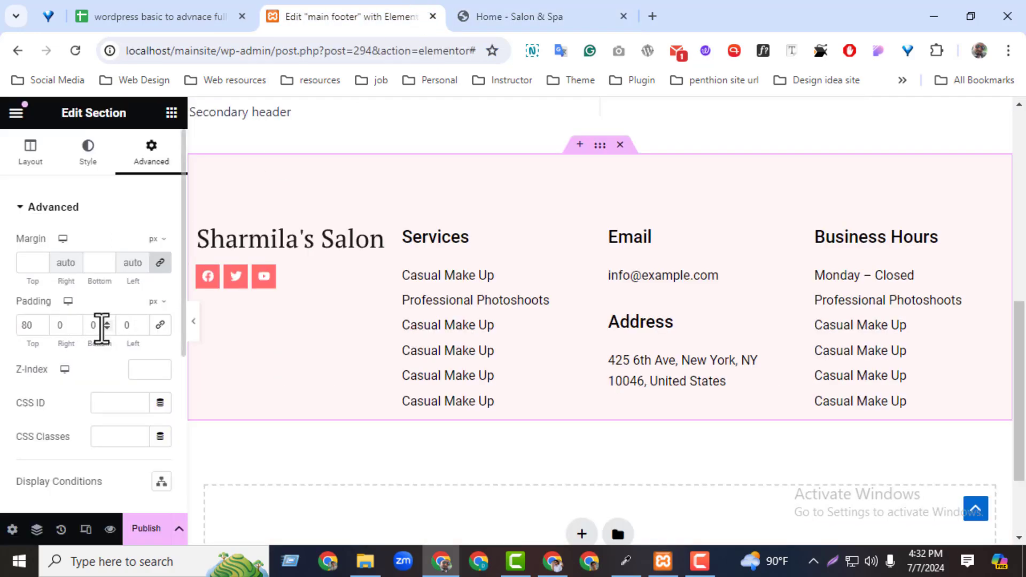
text(80)
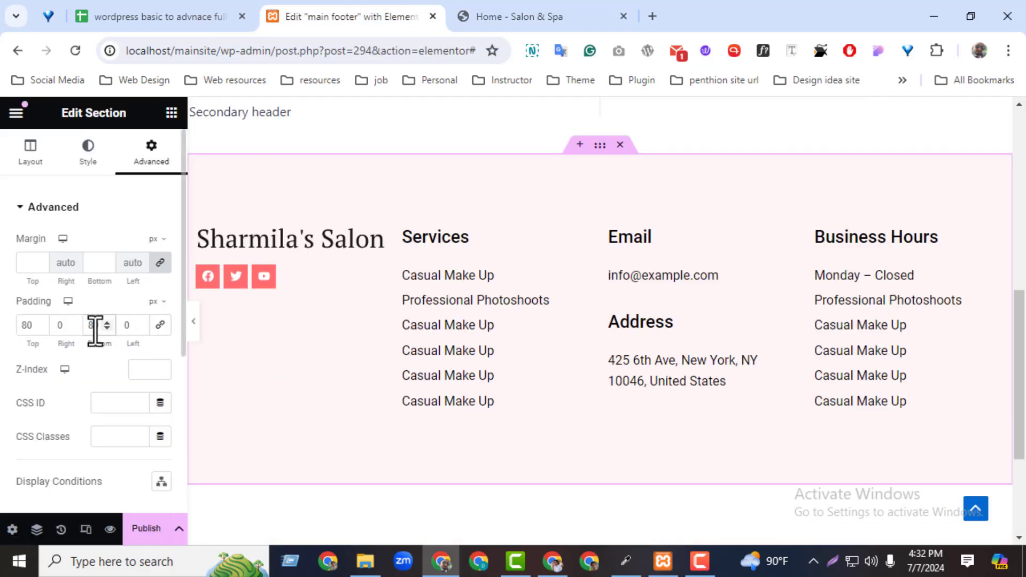
Publish the footer template with a display condition that includes the entire site.
click(143, 529)
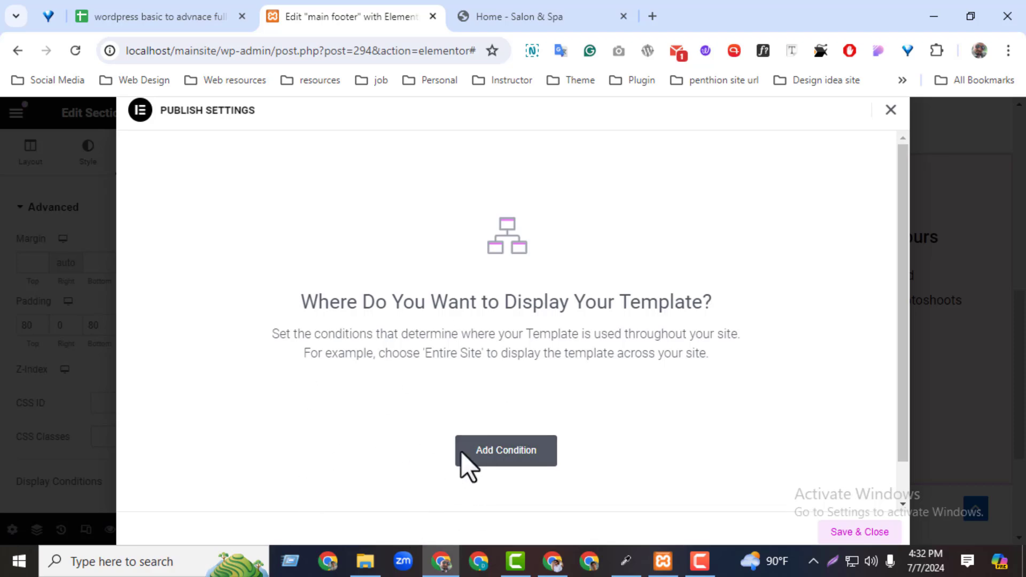
click(499, 460)
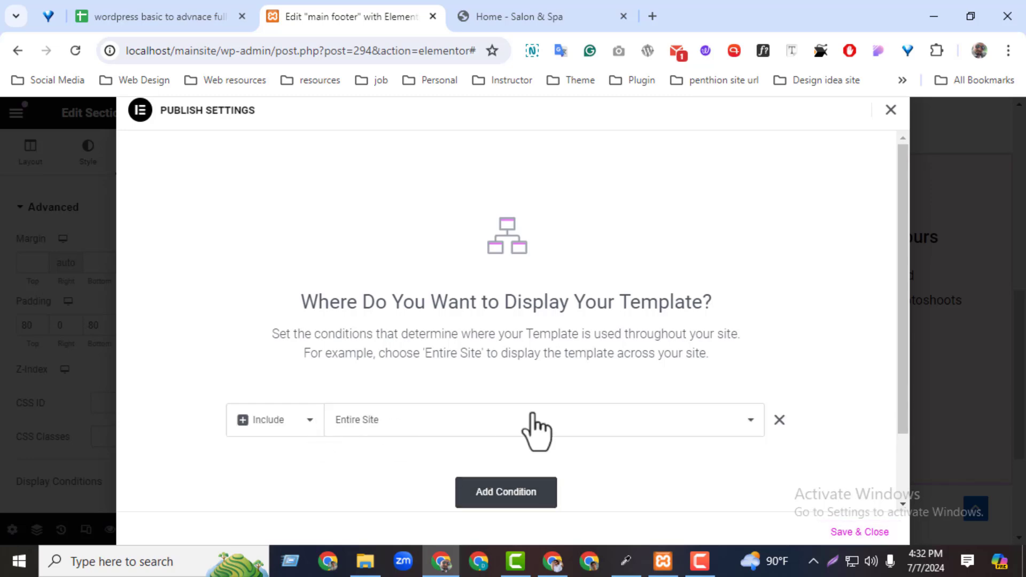
click(835, 532)
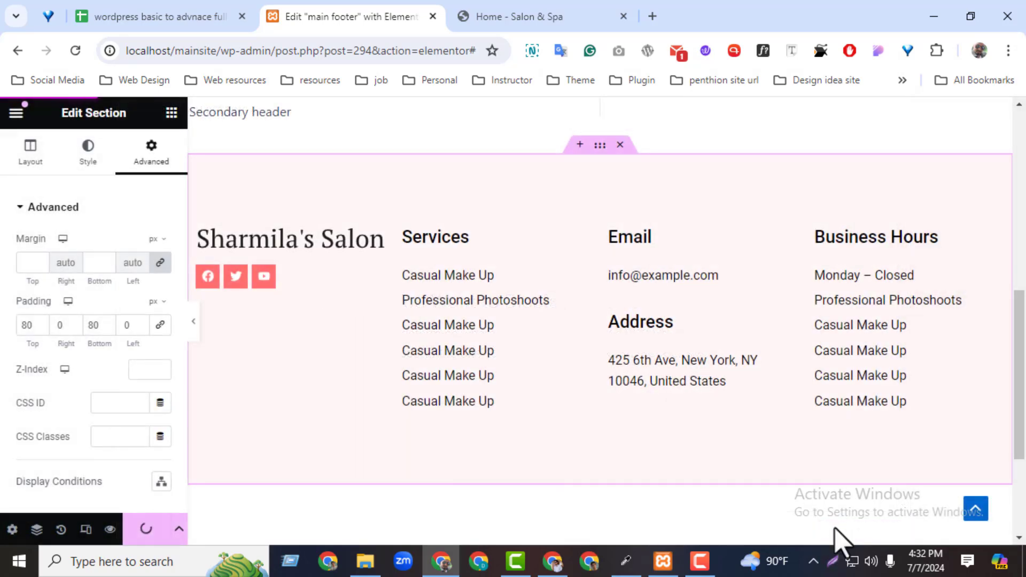
Open localhost/mainsite/ in a new browser tab and examine the published footer at the end of the home page.
drag(222, 51, 109, 52)
key(ctrl+c)
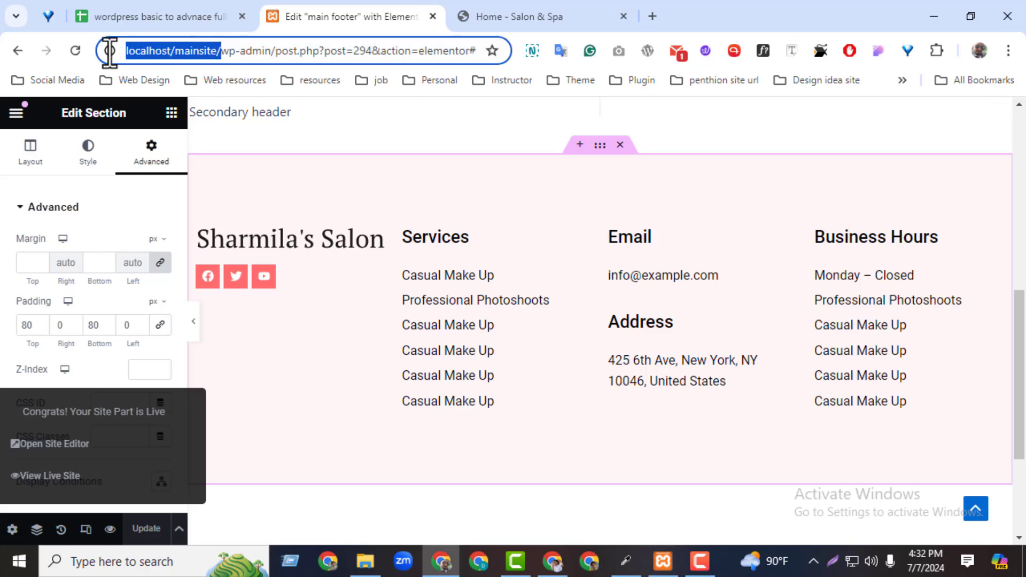
click(661, 15)
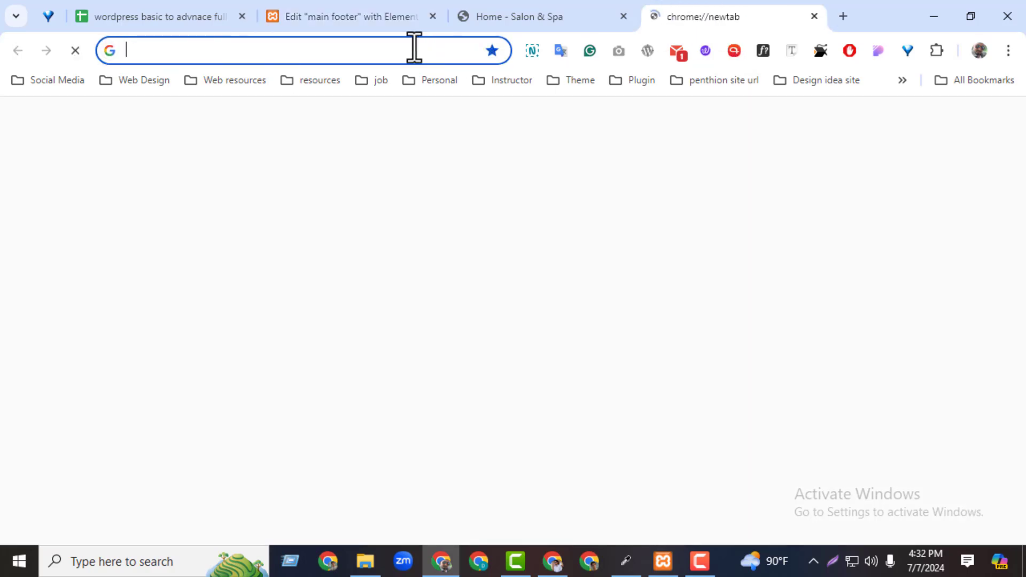
key(ctrl+v)
key(Return)
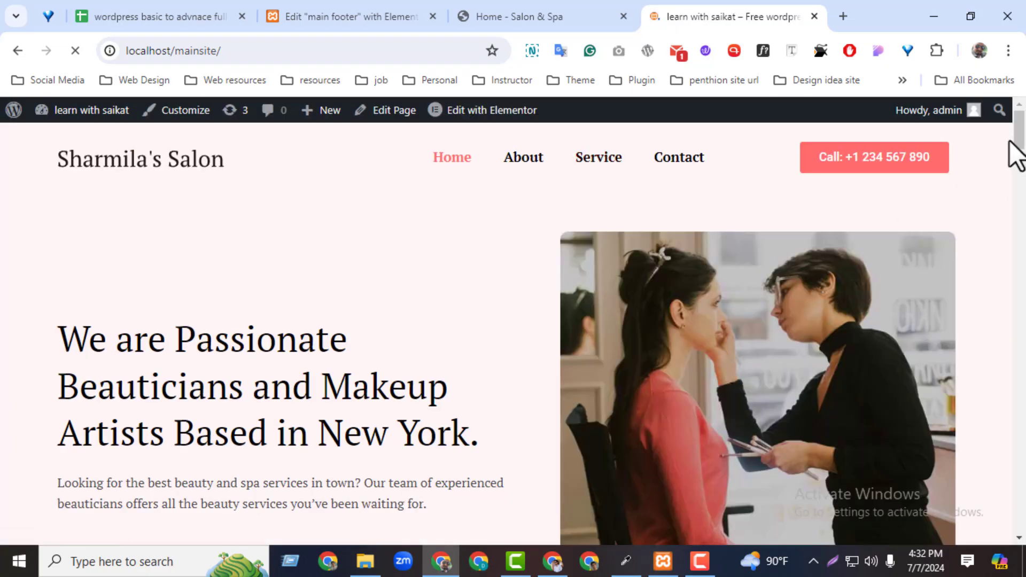
drag(1020, 137, 1024, 513)
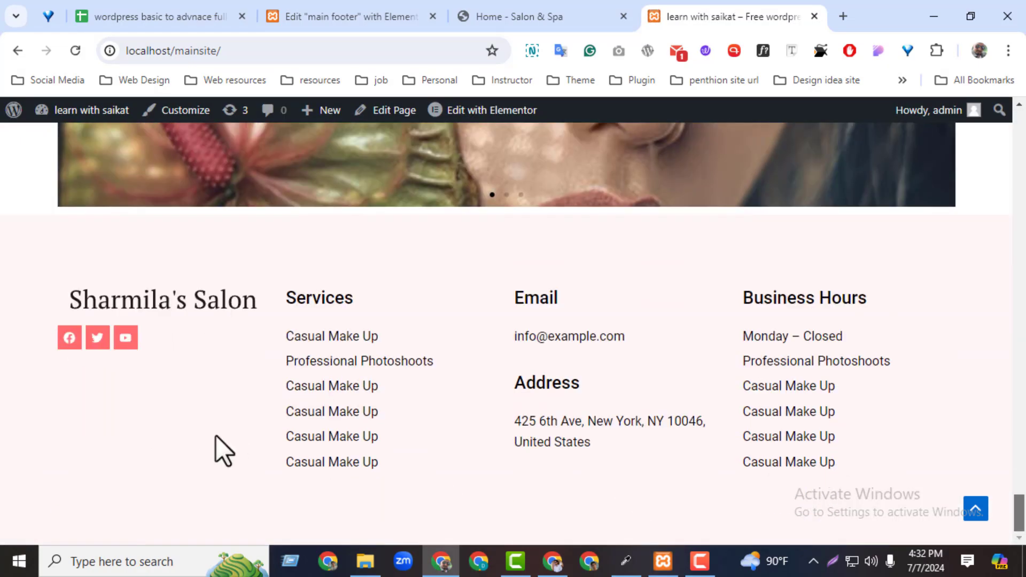
drag(0, 273, 1008, 547)
Open the Home page for editing with Elementor in a separate browser tab.
right_click(472, 114)
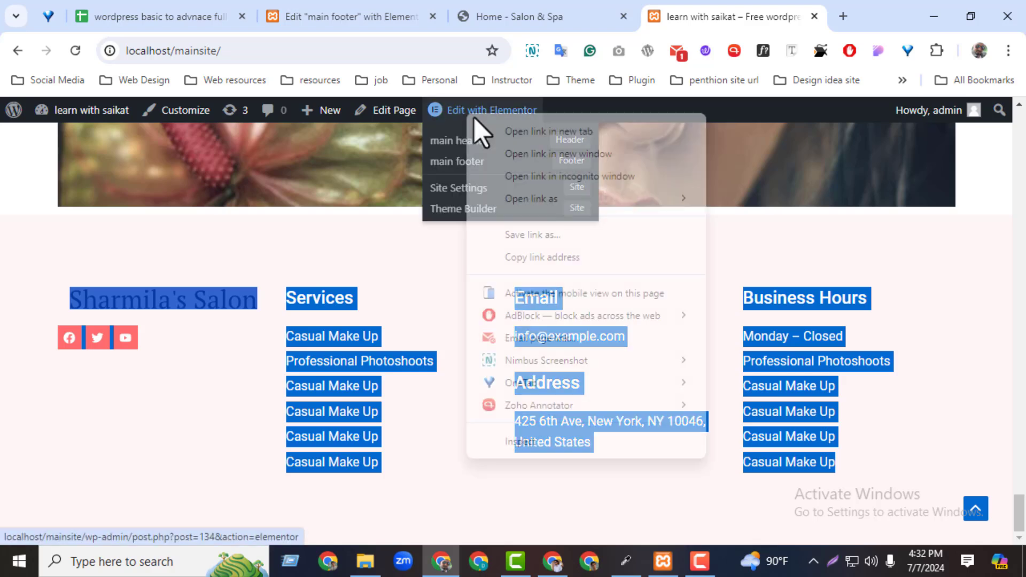
click(530, 129)
click(755, 17)
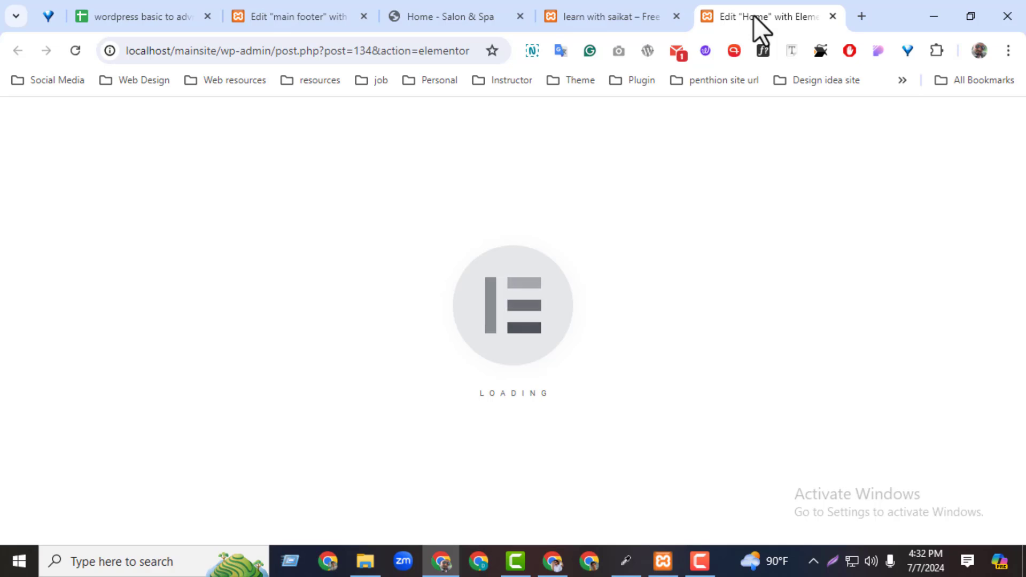
Delete all leftover gallery sections below the map on the Home page, update the page and close its editor.
scroll(962, 412, down, 15)
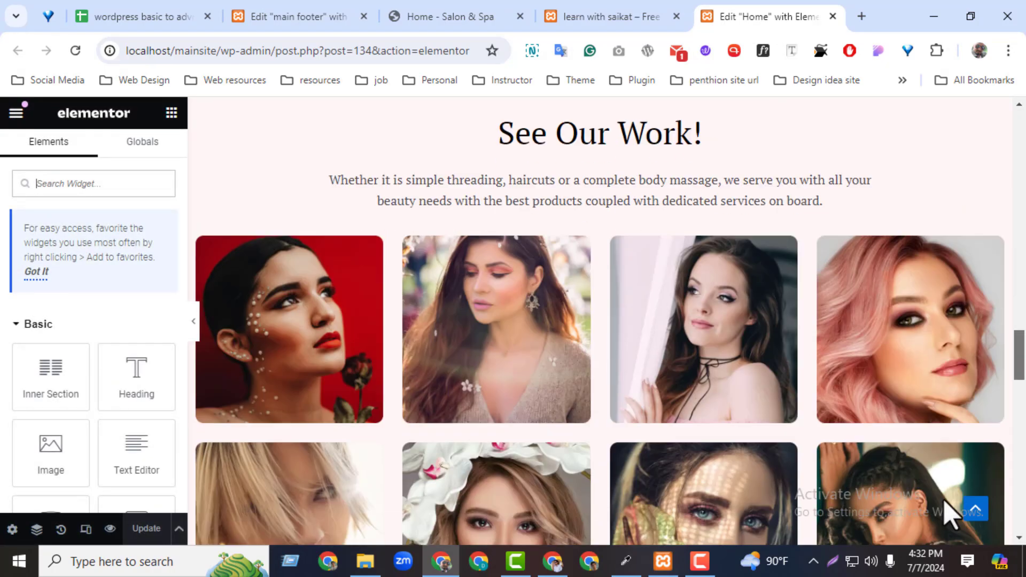
scroll(945, 502, down, 8)
scroll(938, 561, up, 20)
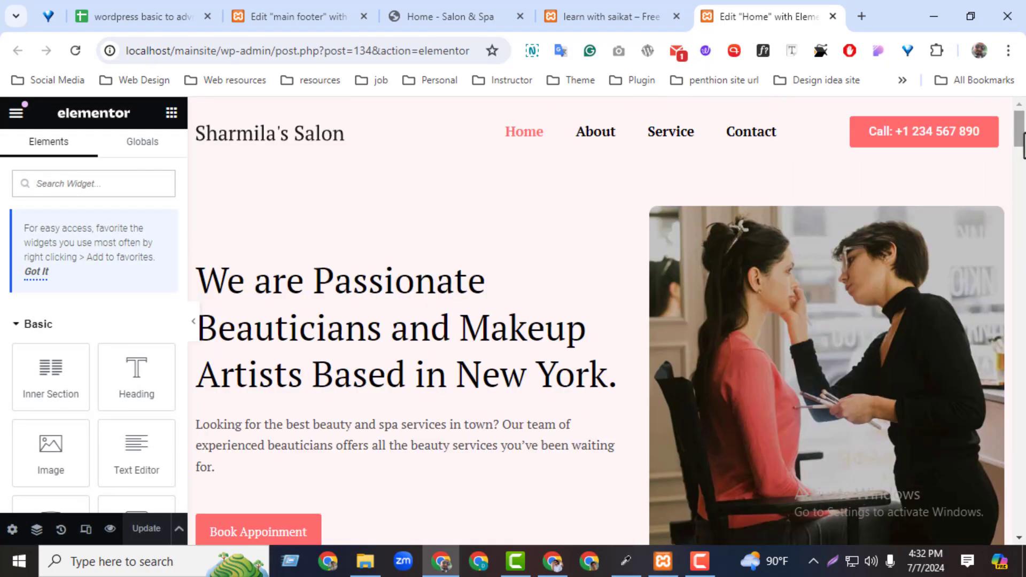
drag(1024, 145, 1017, 409)
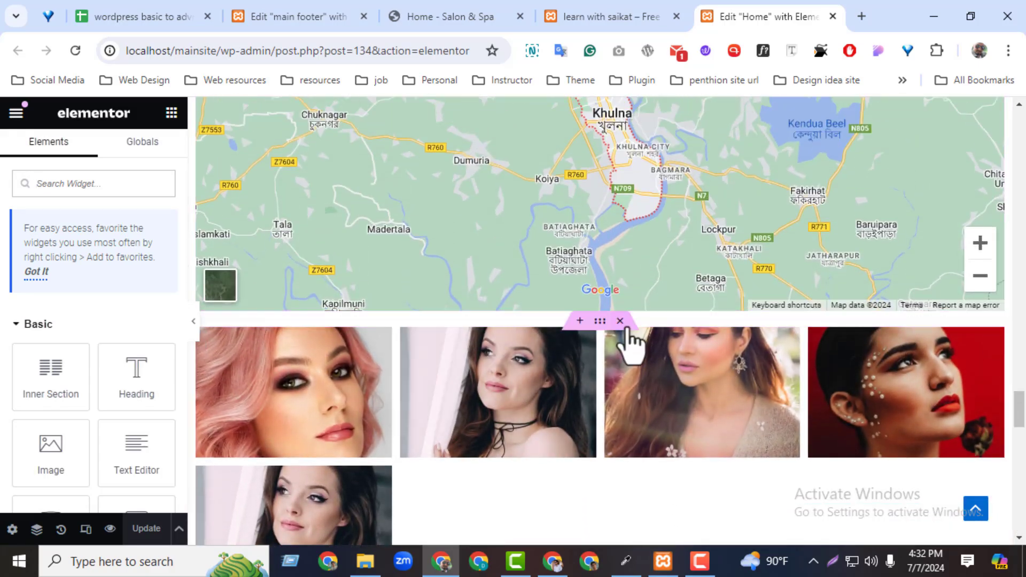
click(620, 321)
click(620, 321)
click(620, 320)
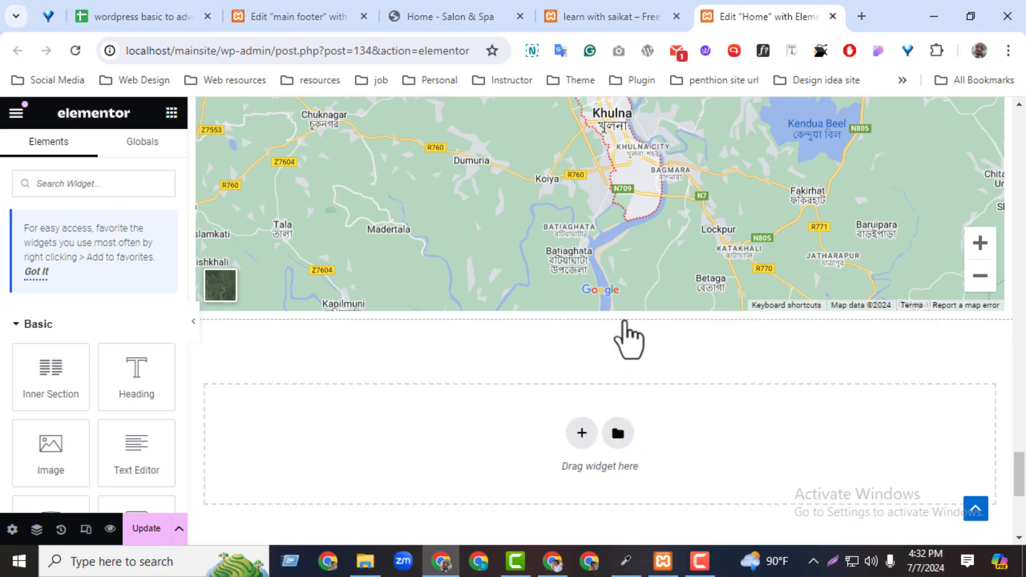
click(146, 529)
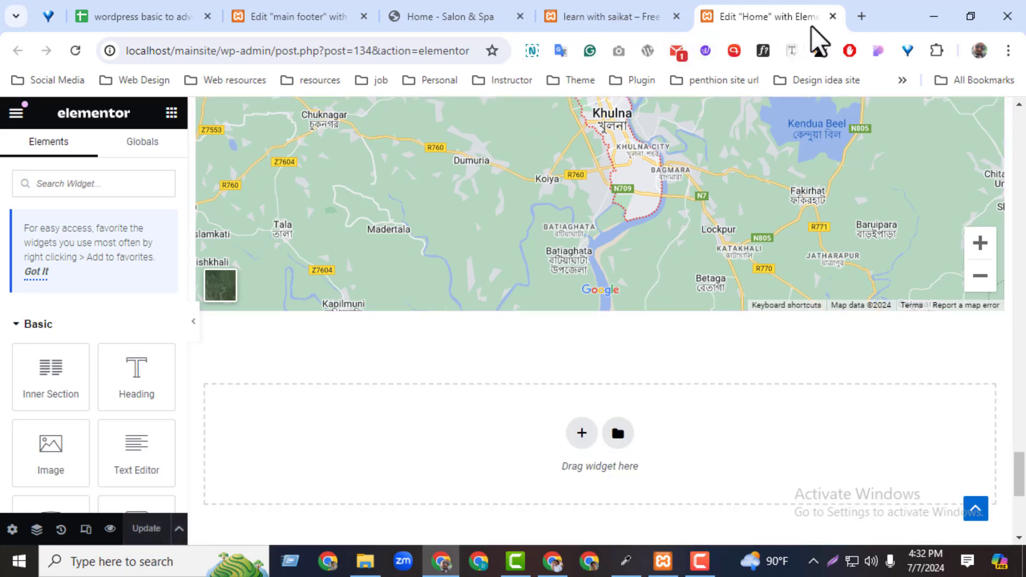
click(832, 16)
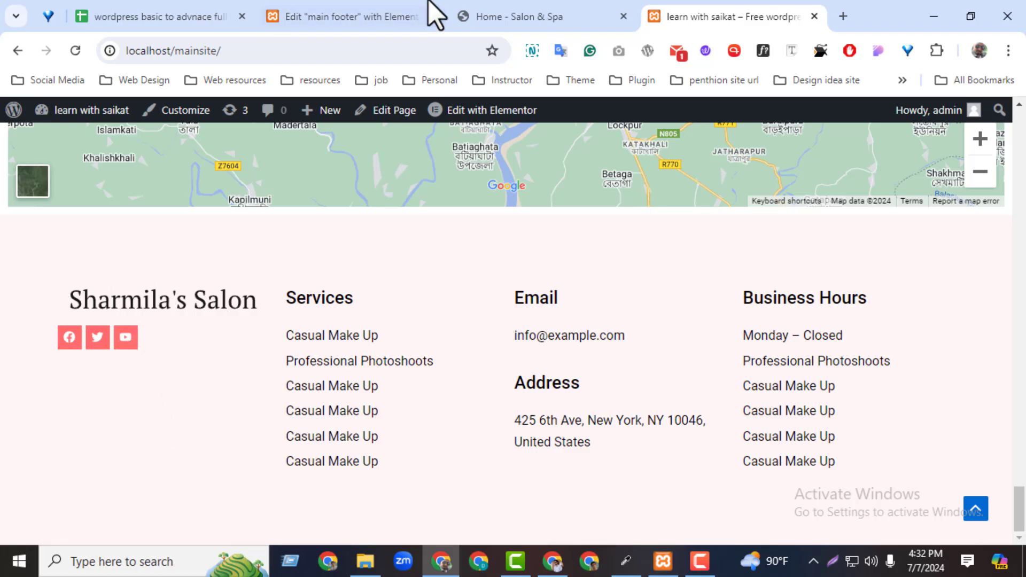
Return to the main footer template and align the logo image in the first column to the left.
click(298, 14)
click(374, 240)
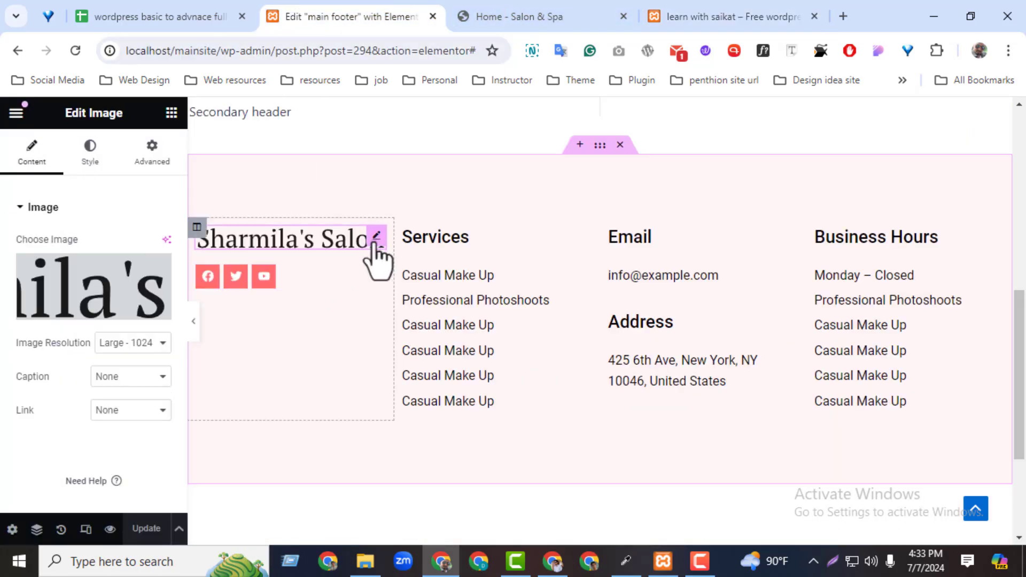
click(87, 163)
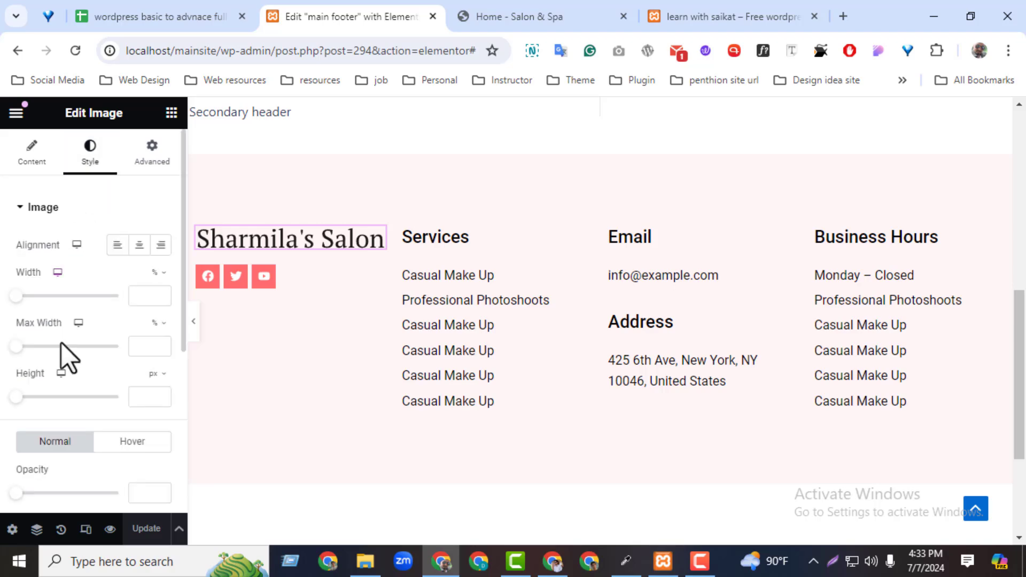
click(118, 245)
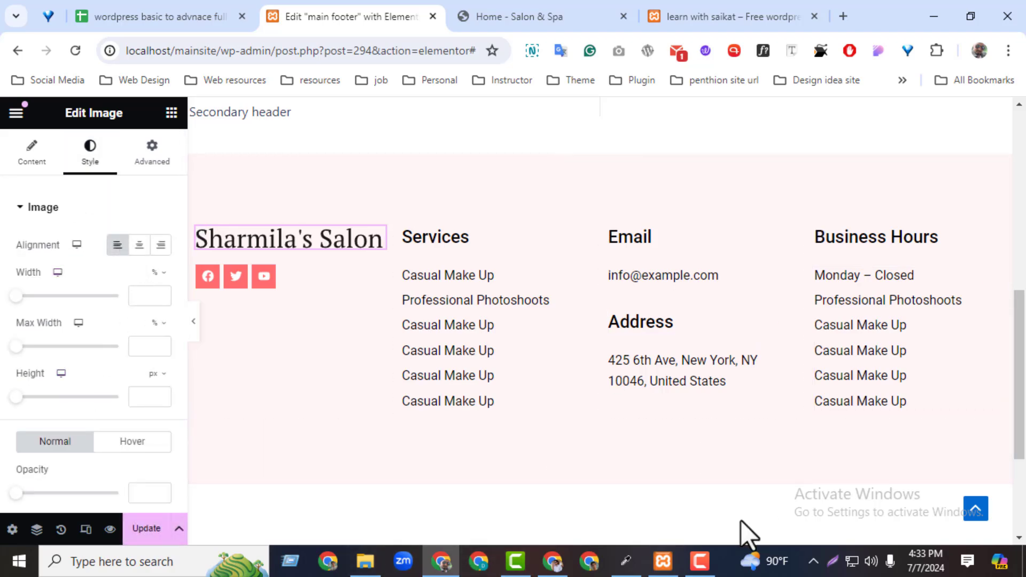
Copy the copyright line from the reference footer and add an empty single-column section below the four-column footer section.
click(573, 2)
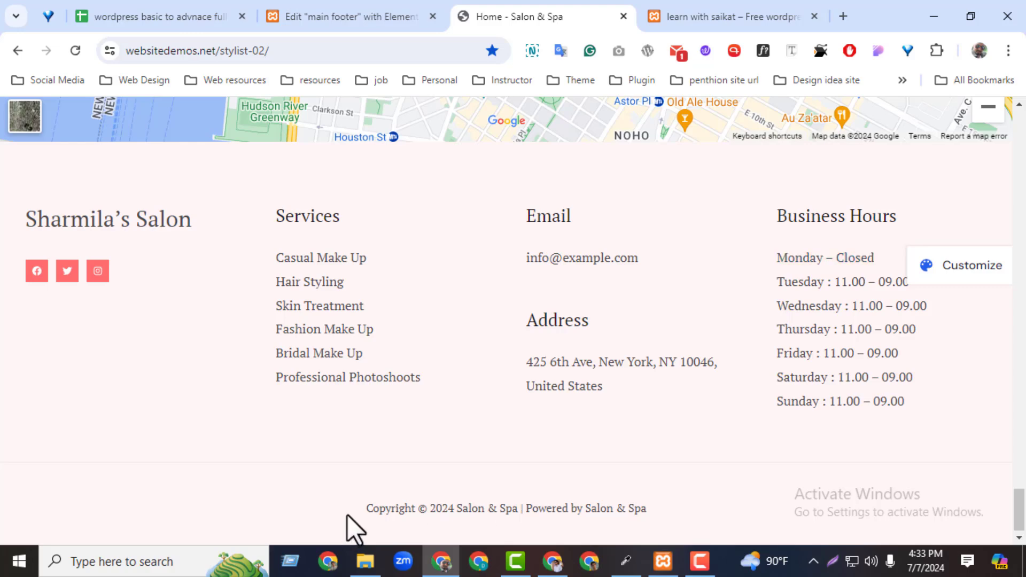
click(333, 19)
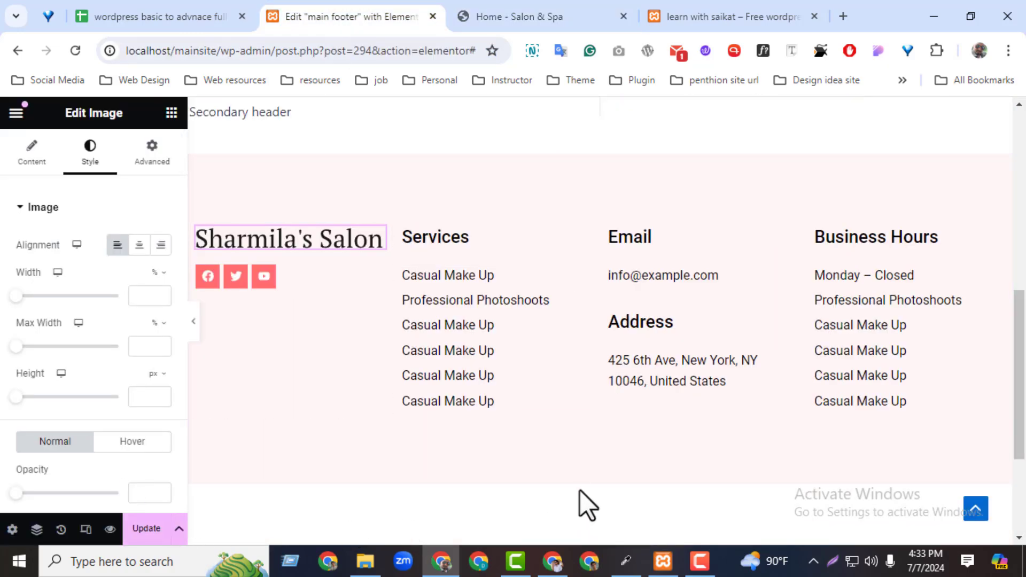
scroll(619, 522, down, 2)
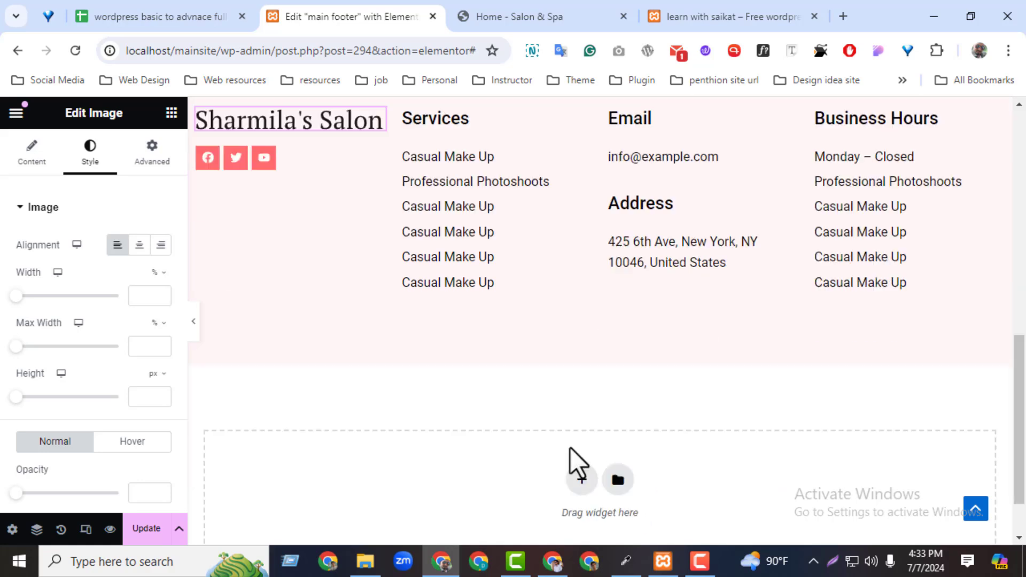
click(579, 478)
click(366, 524)
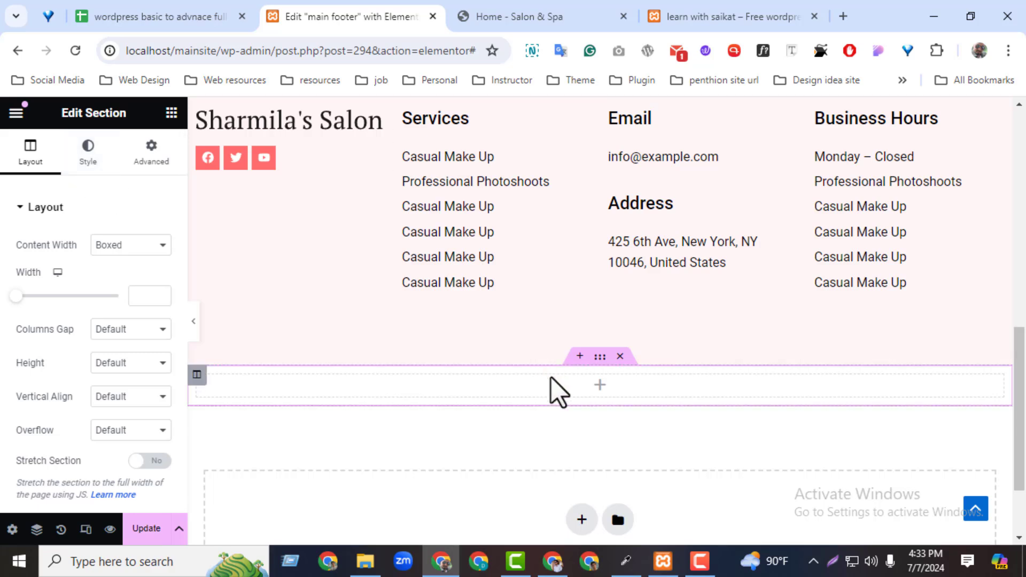
Add a Text Editor widget to the new section and replace its text with "Copyright © 2024 Salon & Spa | Powered by Salon & Spa".
click(171, 113)
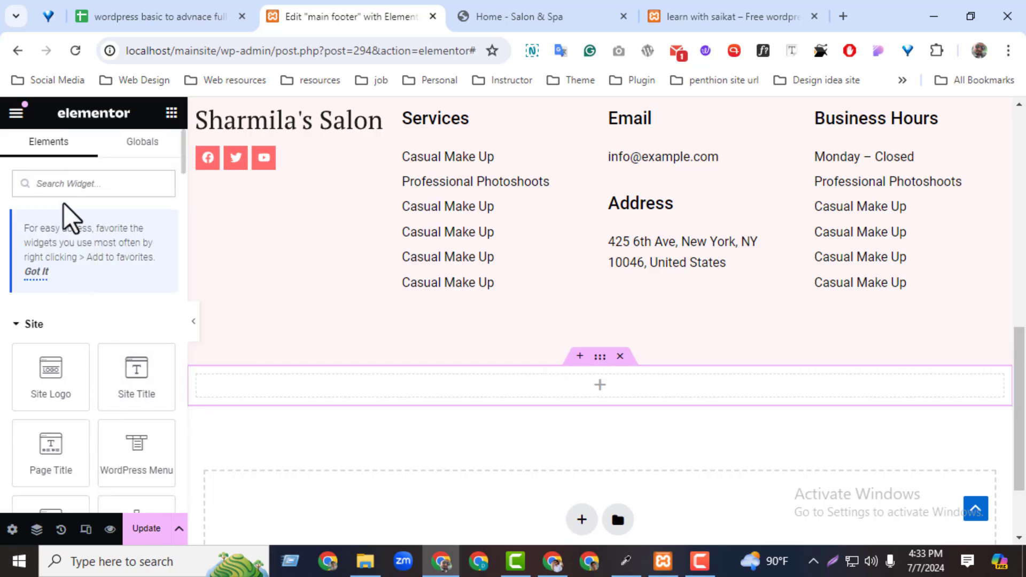
text(text)
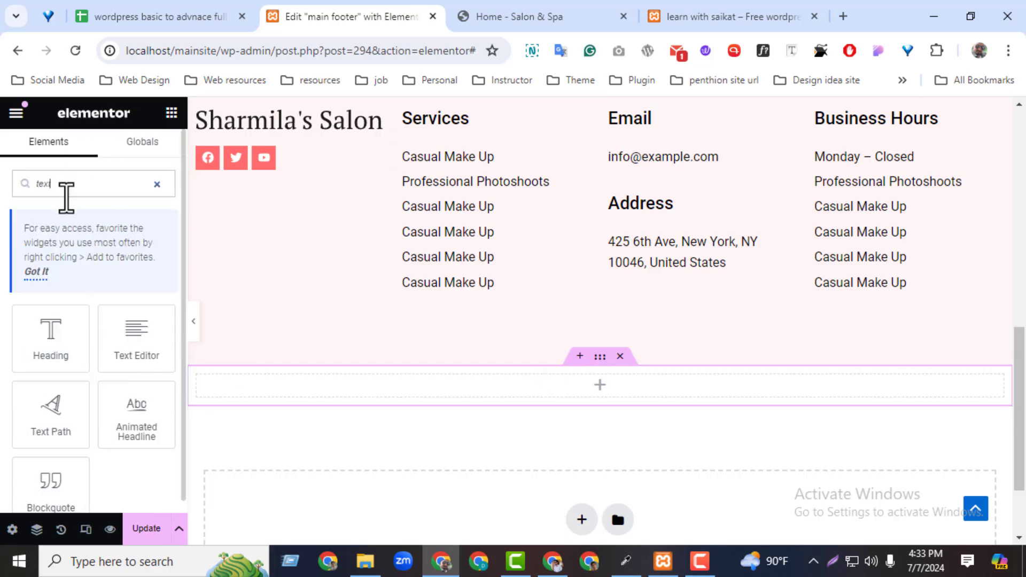
drag(140, 342, 532, 374)
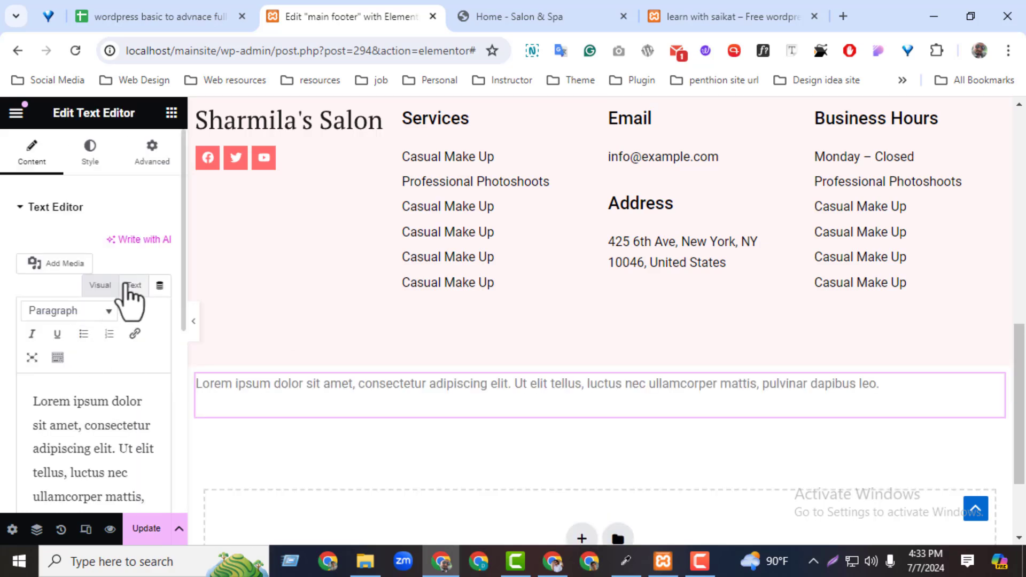
click(133, 285)
double_click(102, 367)
key(ctrl+a)
text(Copyright © 2024 Salon & Spa | Powered by Salon & Spa)
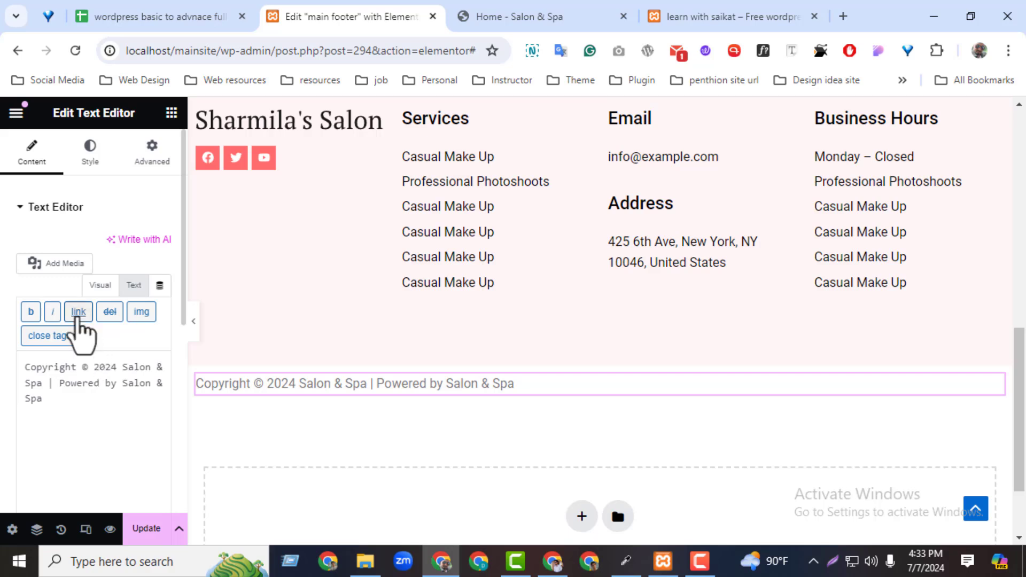
Center the copyright text and set its text color to black.
click(89, 153)
click(118, 245)
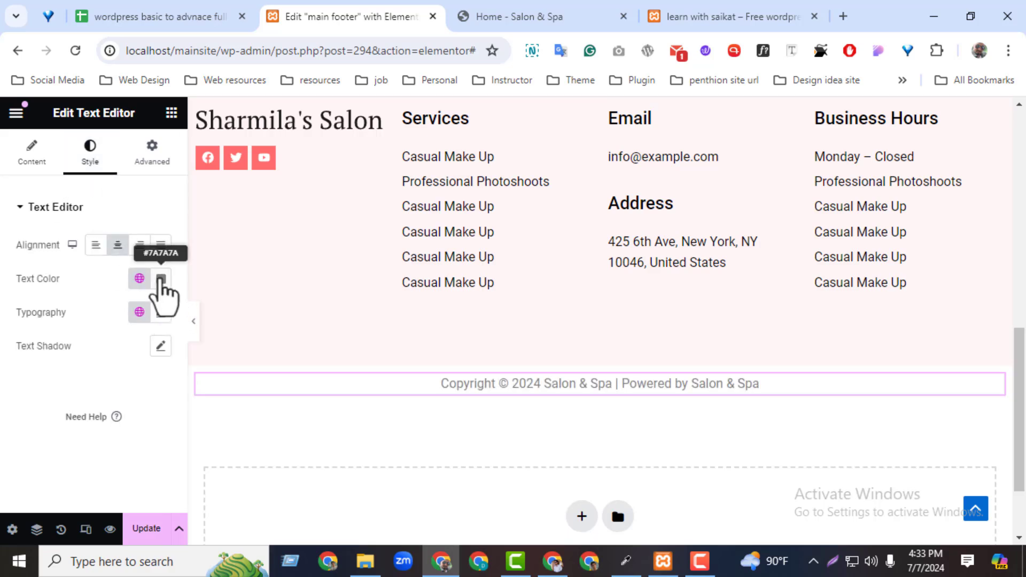
click(160, 279)
drag(145, 401, 64, 500)
click(589, 408)
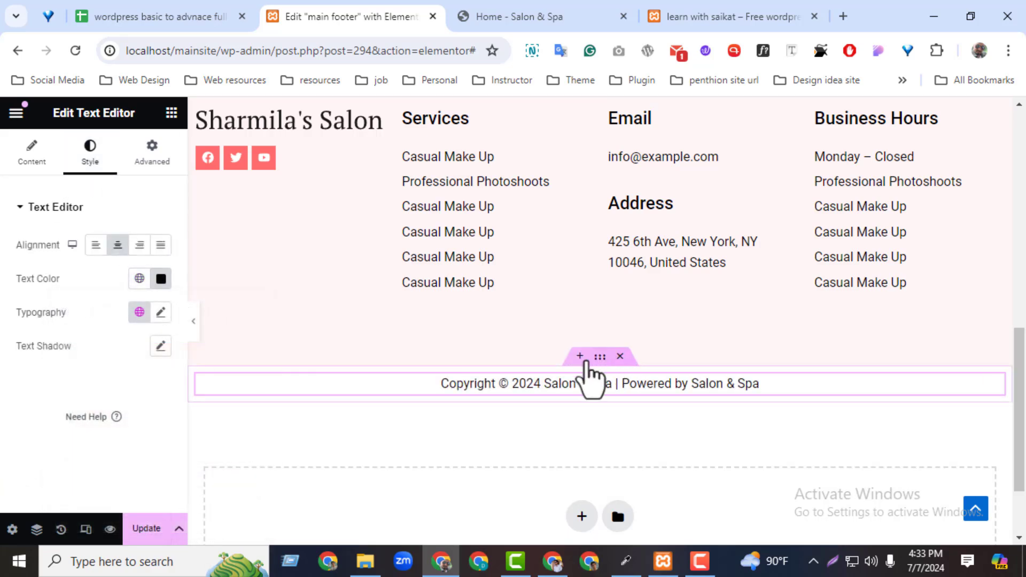
Set the copyright section's background to a classic solid color using the pale pink sampled from the reference site's footer.
click(600, 357)
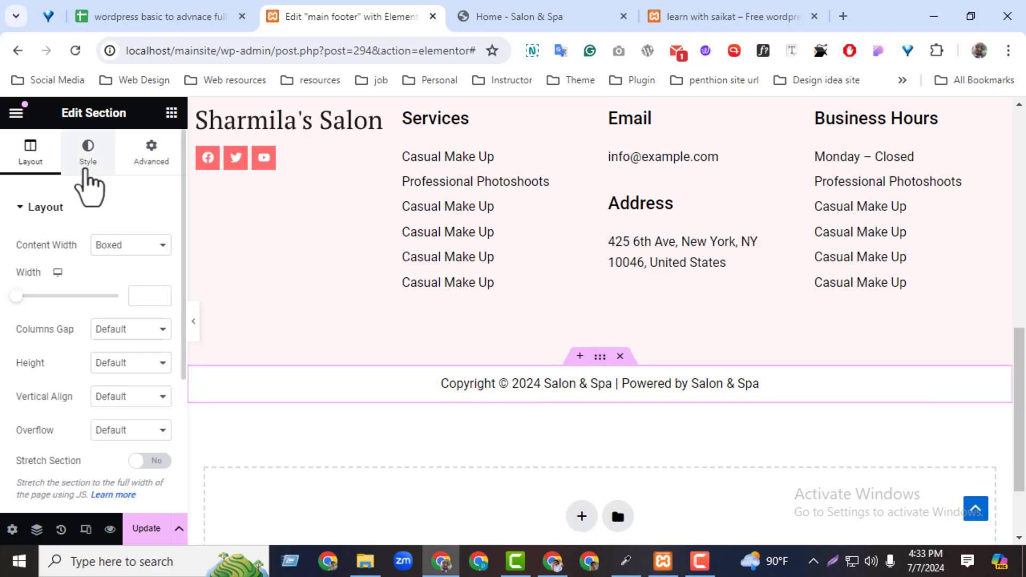
click(87, 163)
click(105, 279)
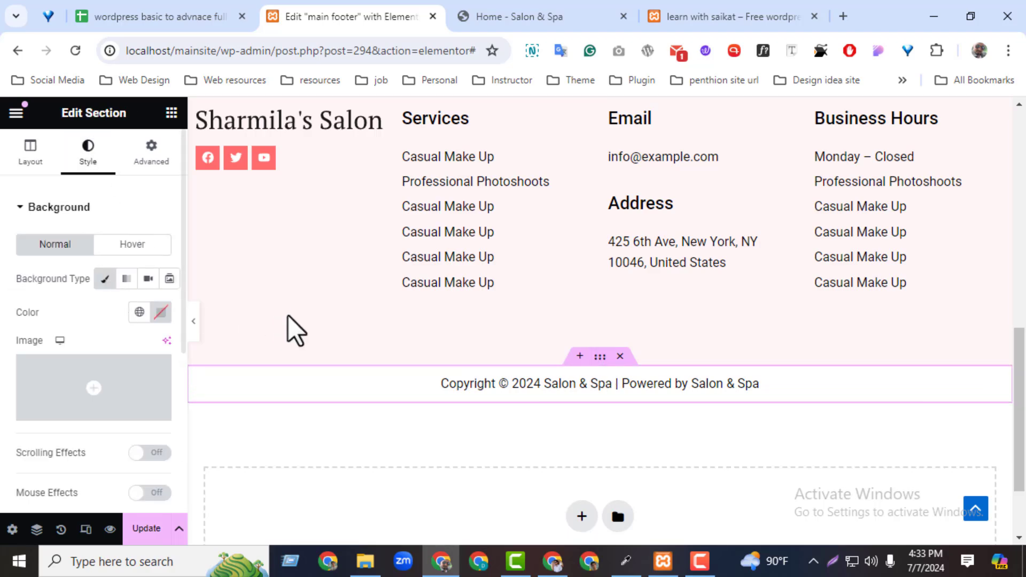
click(551, 21)
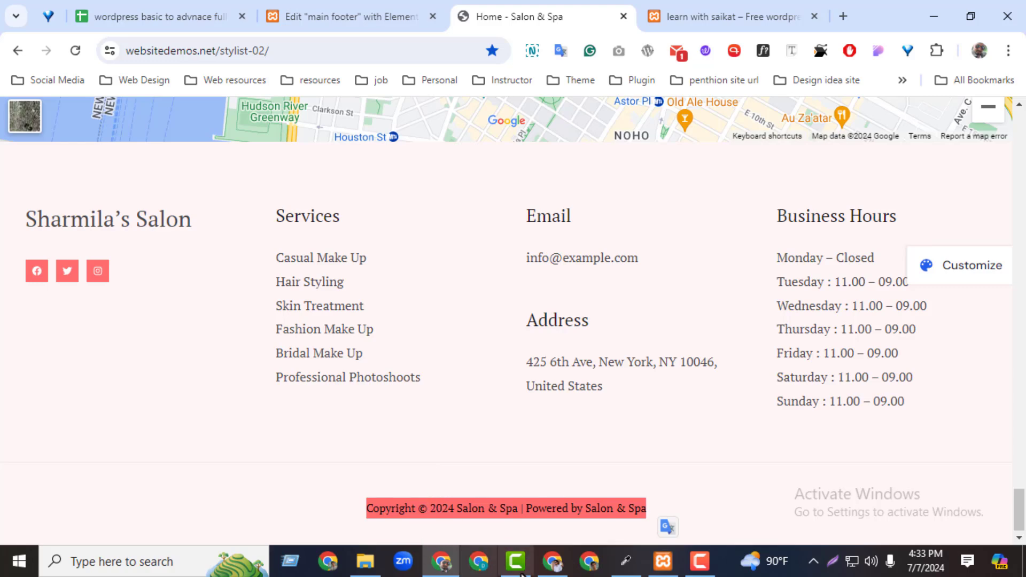
click(625, 561)
click(411, 254)
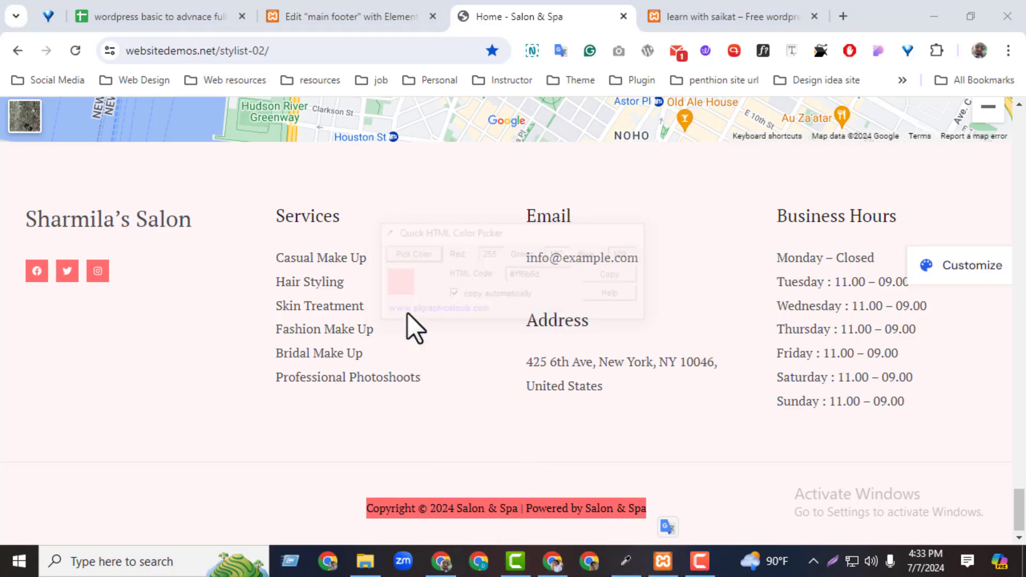
click(222, 501)
click(362, 10)
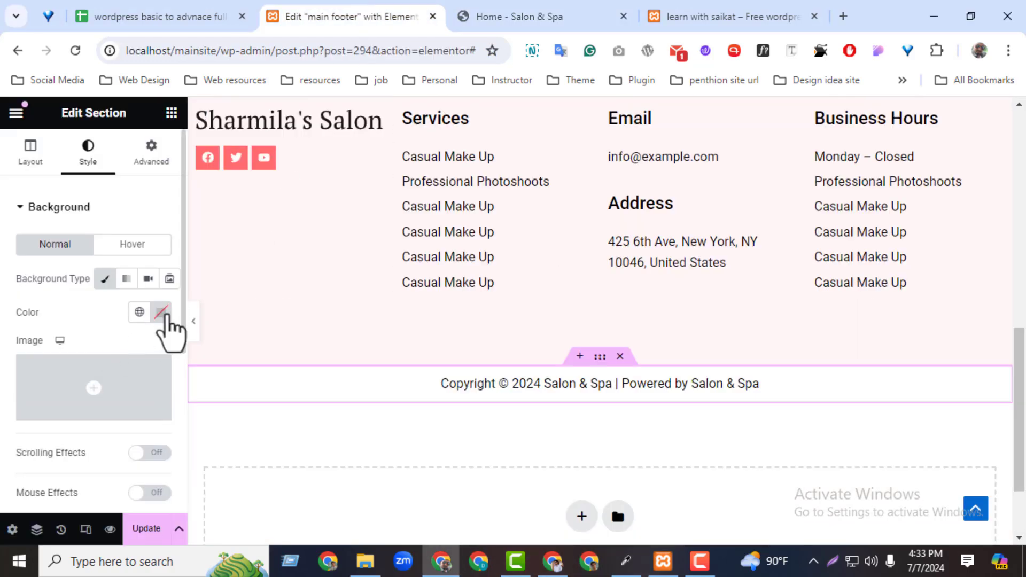
click(160, 312)
triple_click(216, 406)
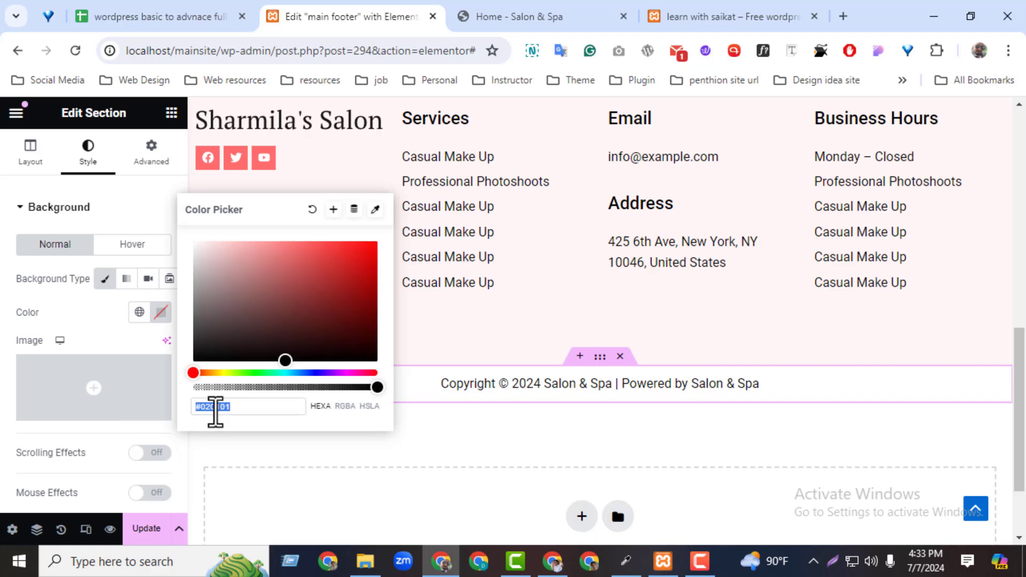
text(#fff5f5)
Set the copyright section's padding to 30 px top and 20 px bottom, using the reference footer's copyright bar as a guide.
click(554, 4)
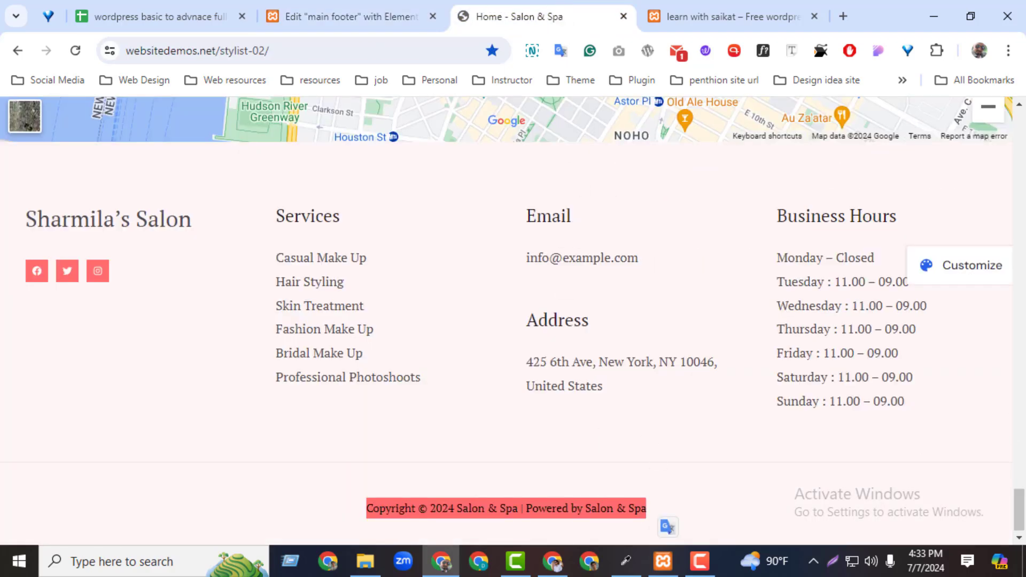
click(521, 481)
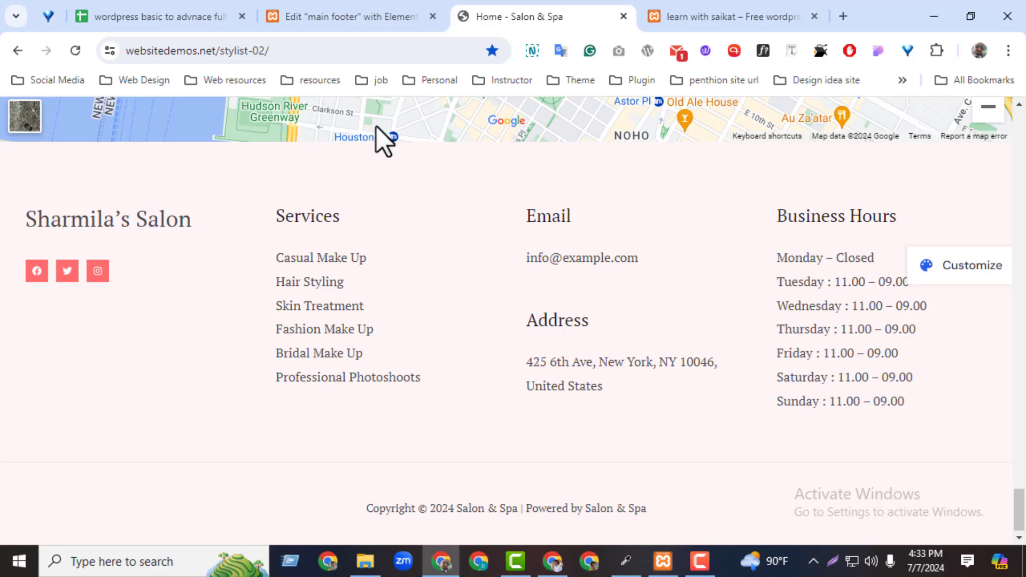
click(359, 16)
click(600, 360)
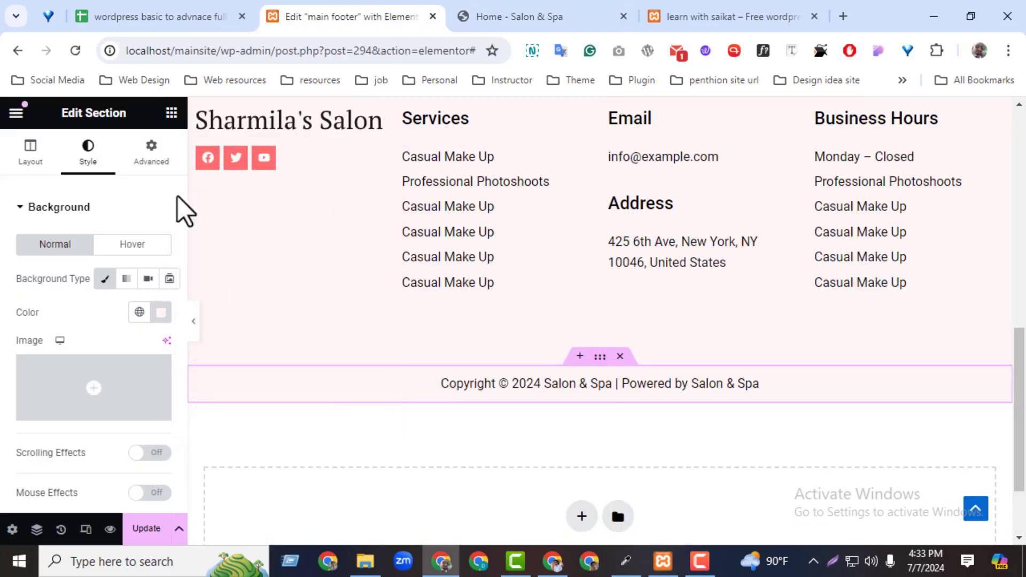
click(152, 152)
click(38, 327)
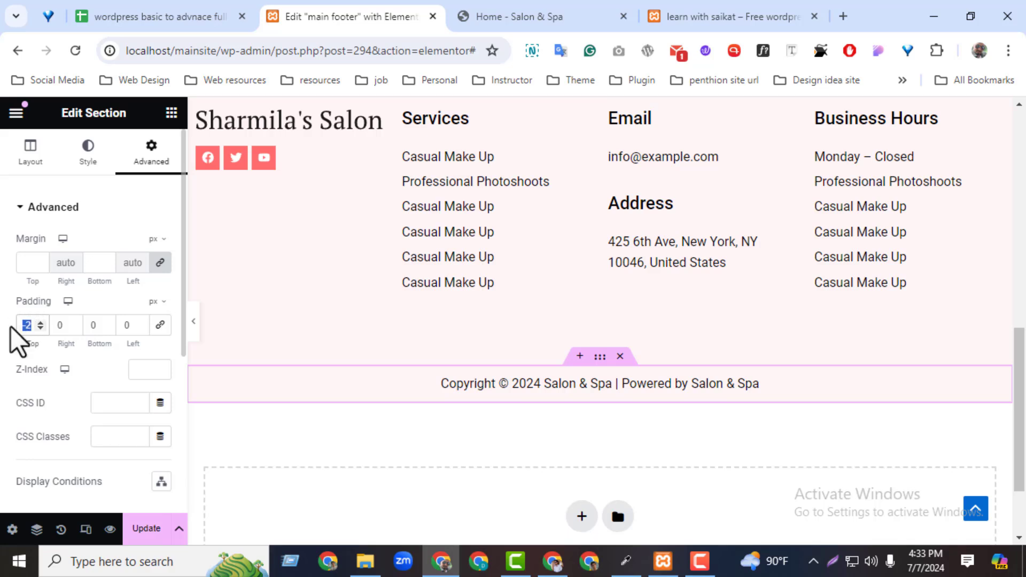
text(30)
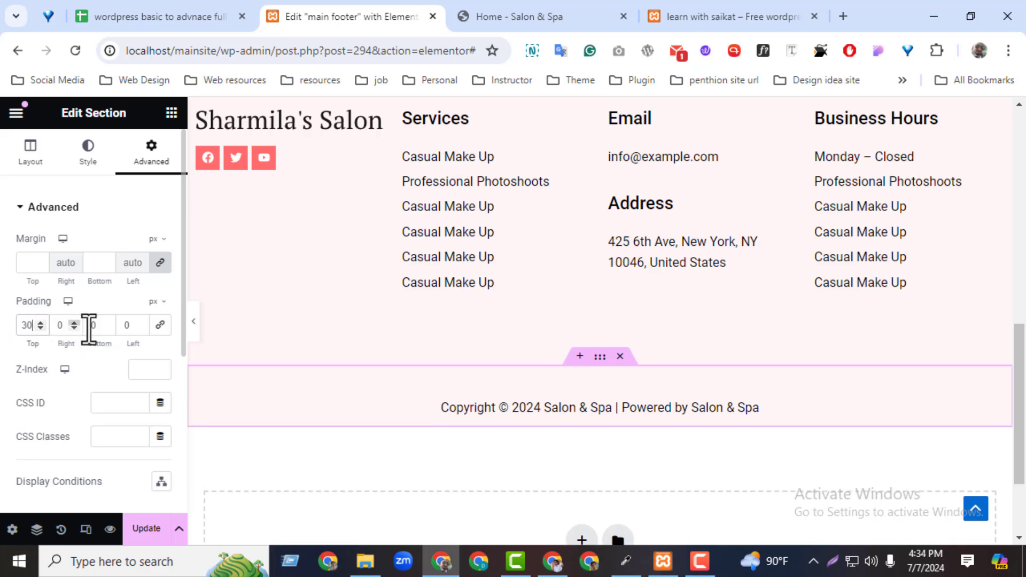
text(20)
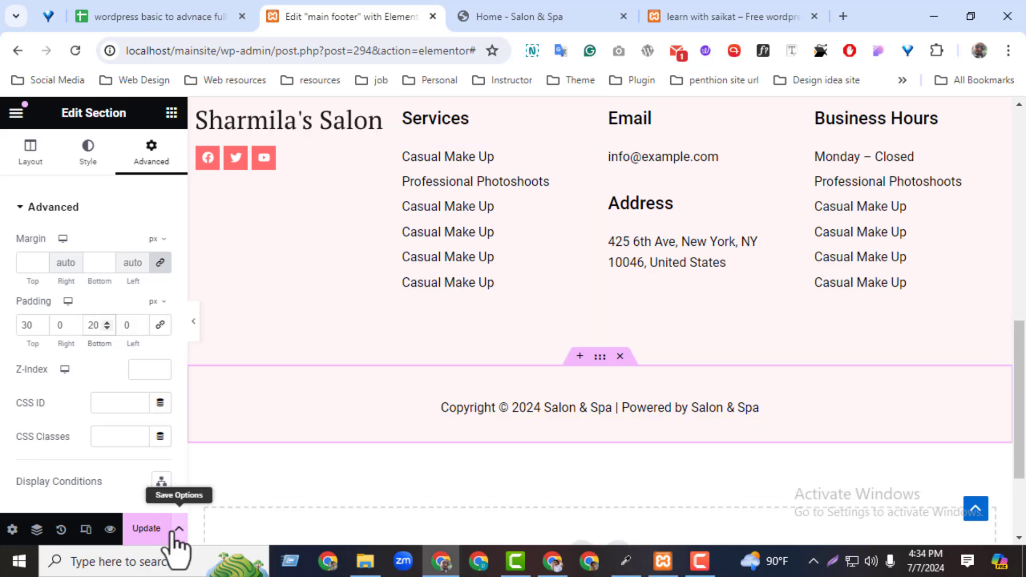
Update the footer template and compare the live page's copyright bar with the reference footer.
click(149, 539)
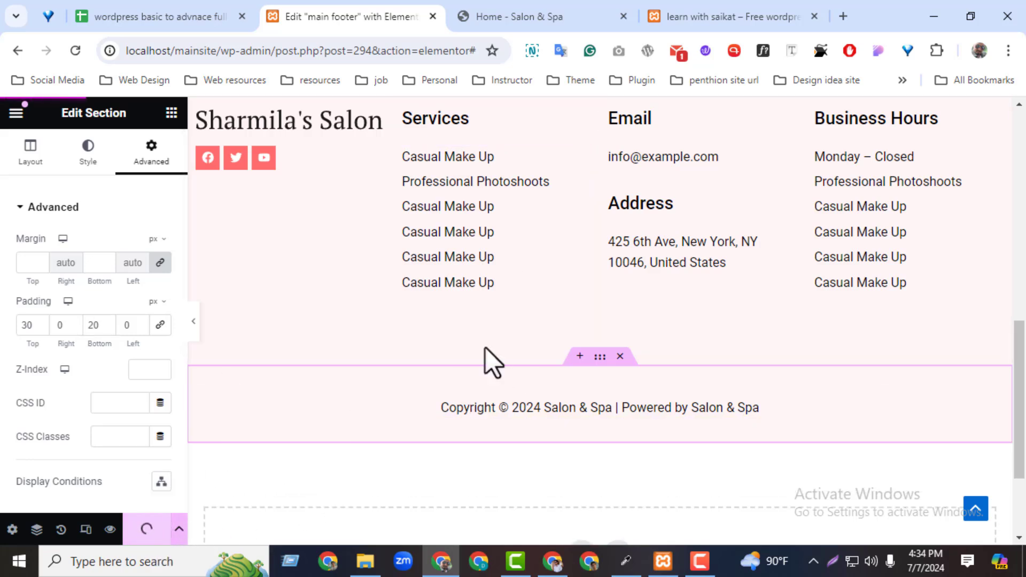
click(689, 16)
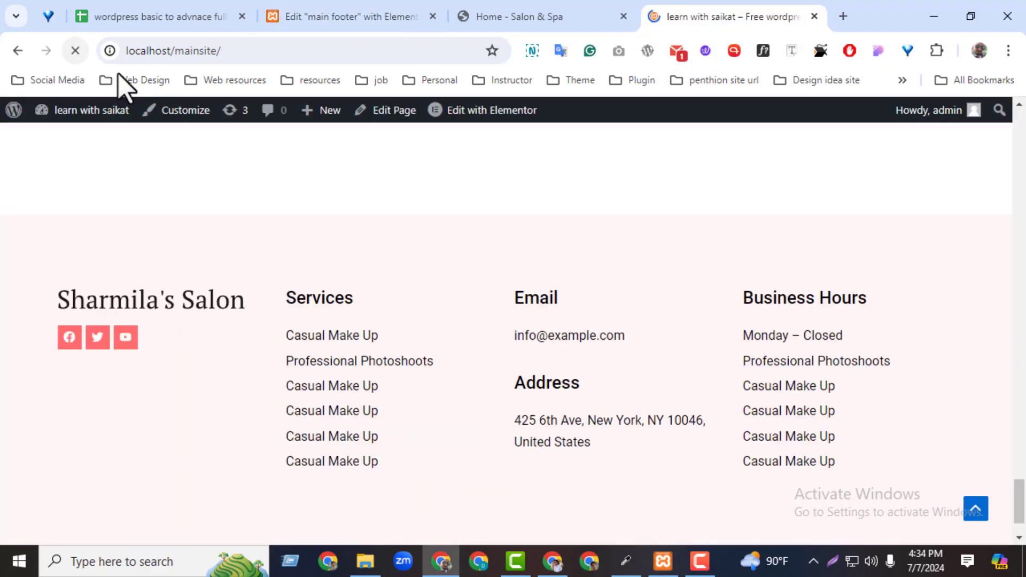
scroll(1018, 466, down, 2)
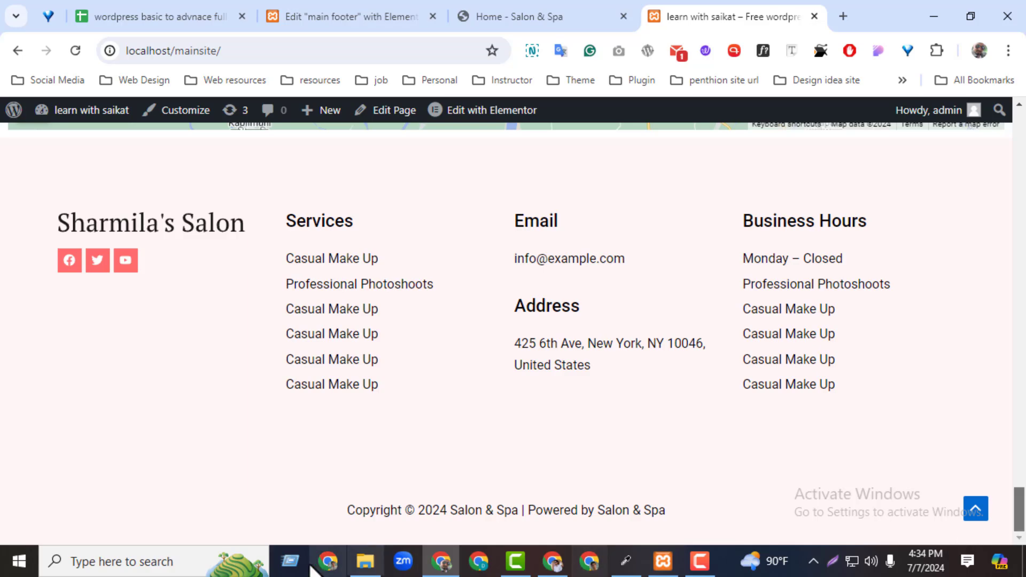
click(481, 11)
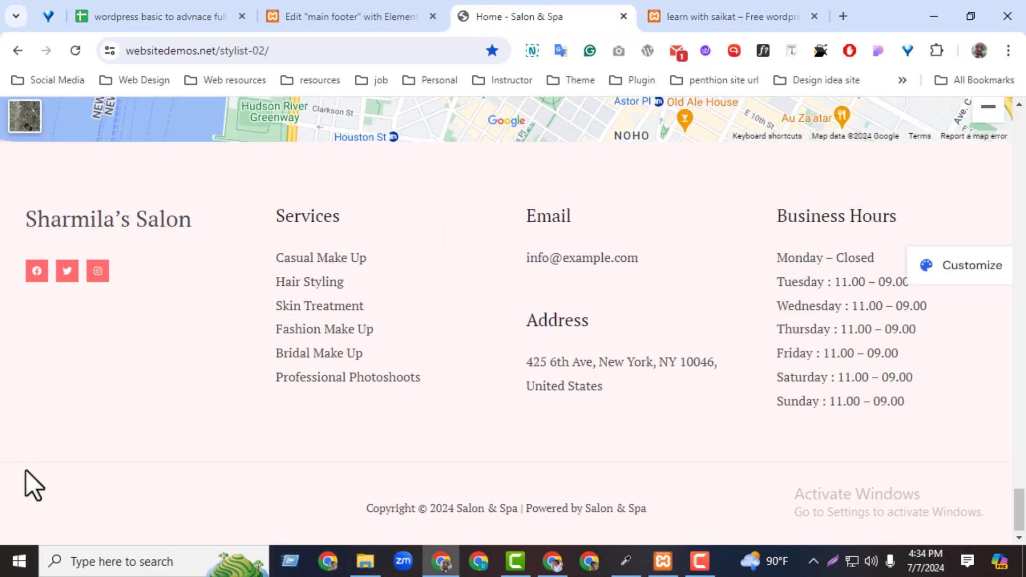
click(673, 12)
Give the copyright section a solid border with a width of 1 px on the top and 0 on the other sides.
click(342, 16)
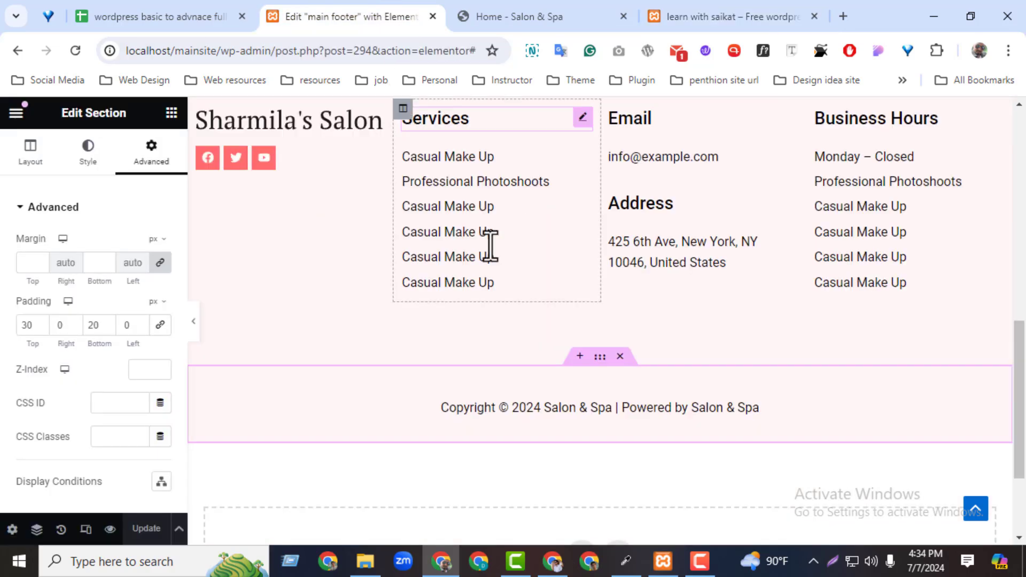
click(75, 159)
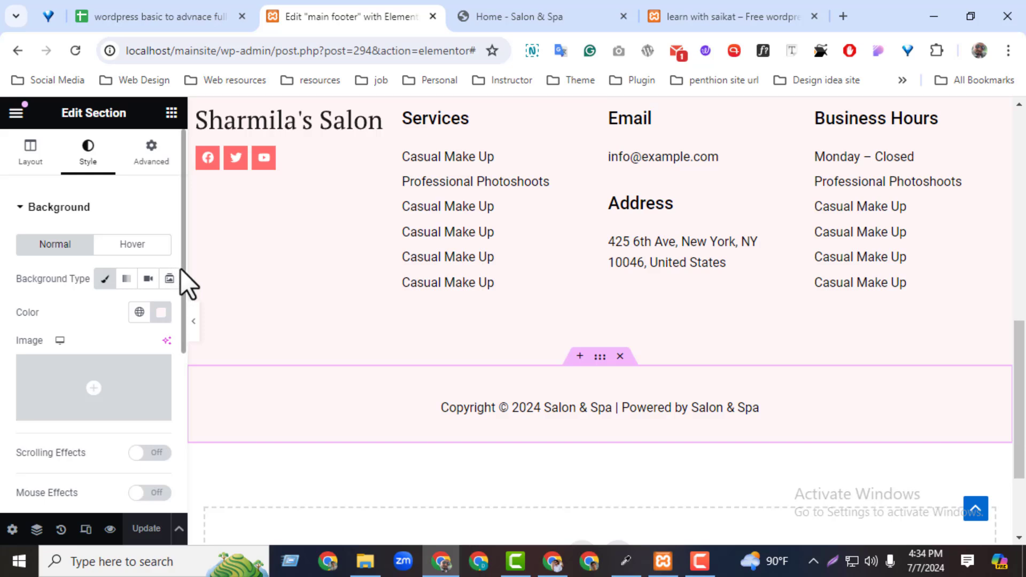
drag(182, 278, 182, 441)
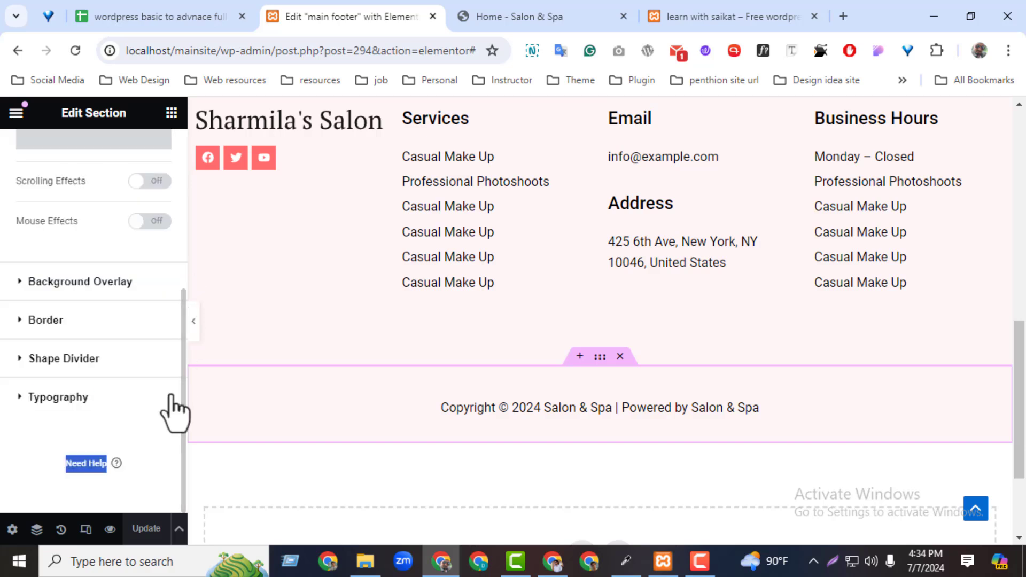
click(45, 327)
click(133, 295)
click(131, 294)
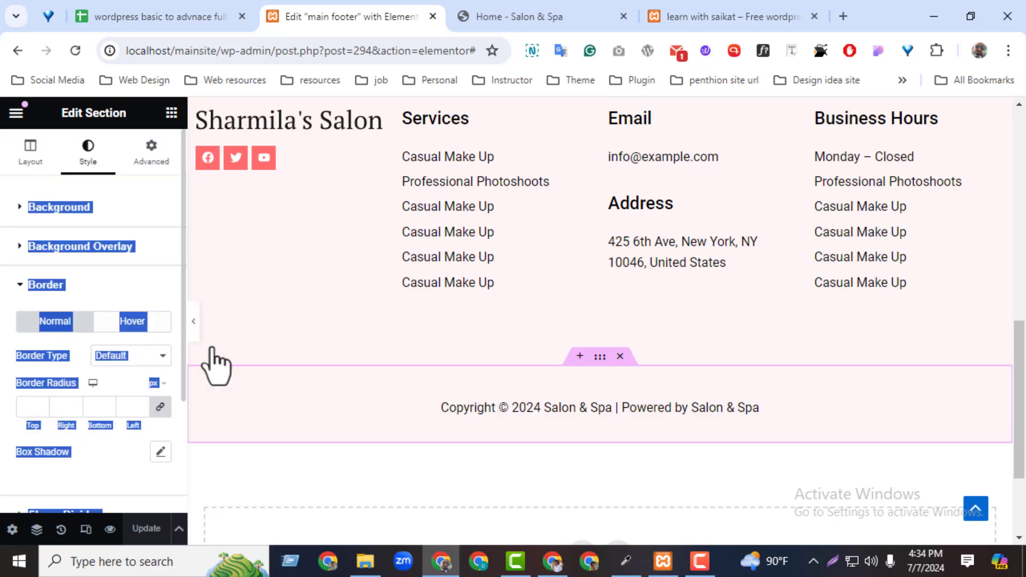
click(129, 477)
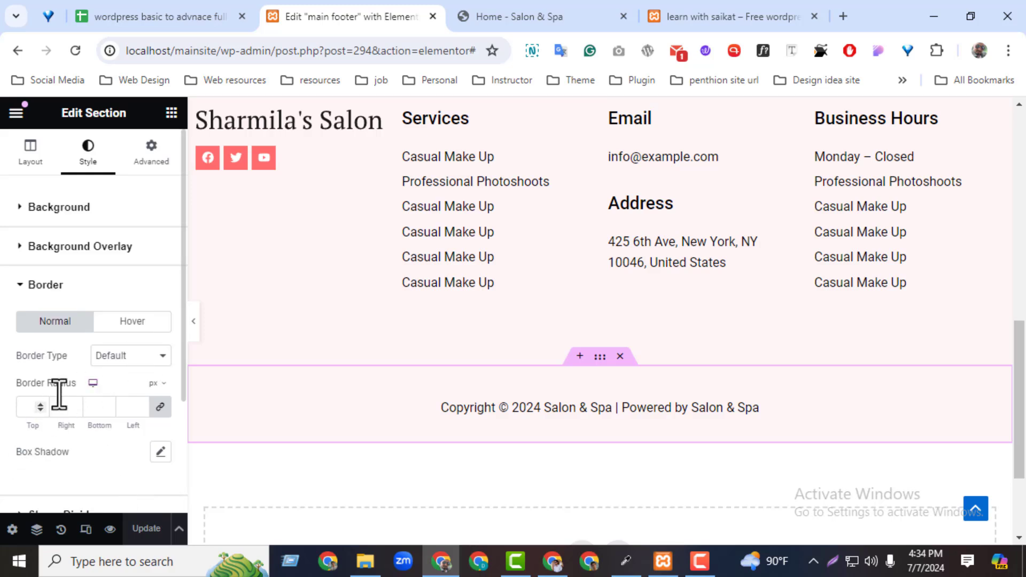
click(123, 357)
click(114, 397)
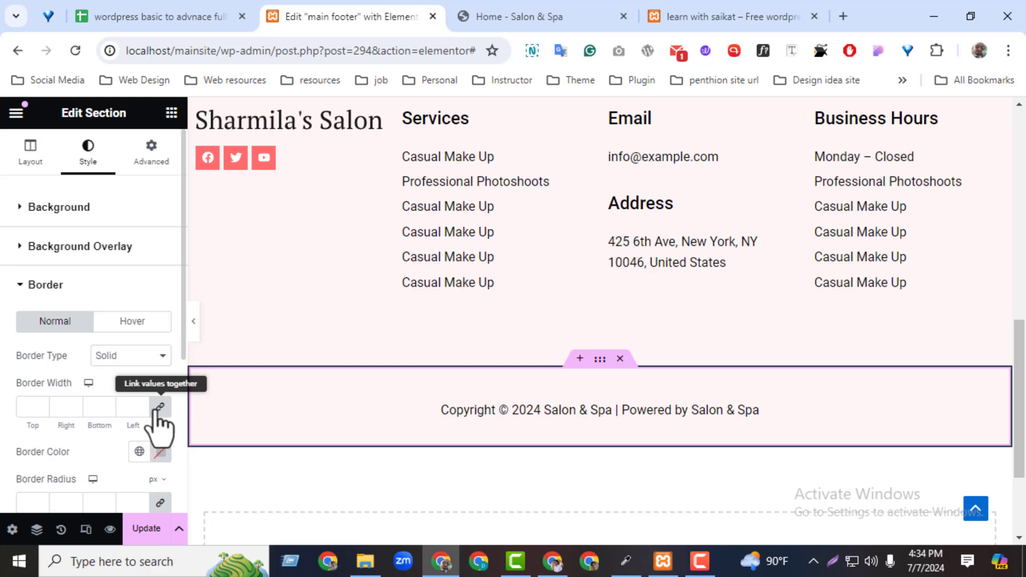
click(70, 411)
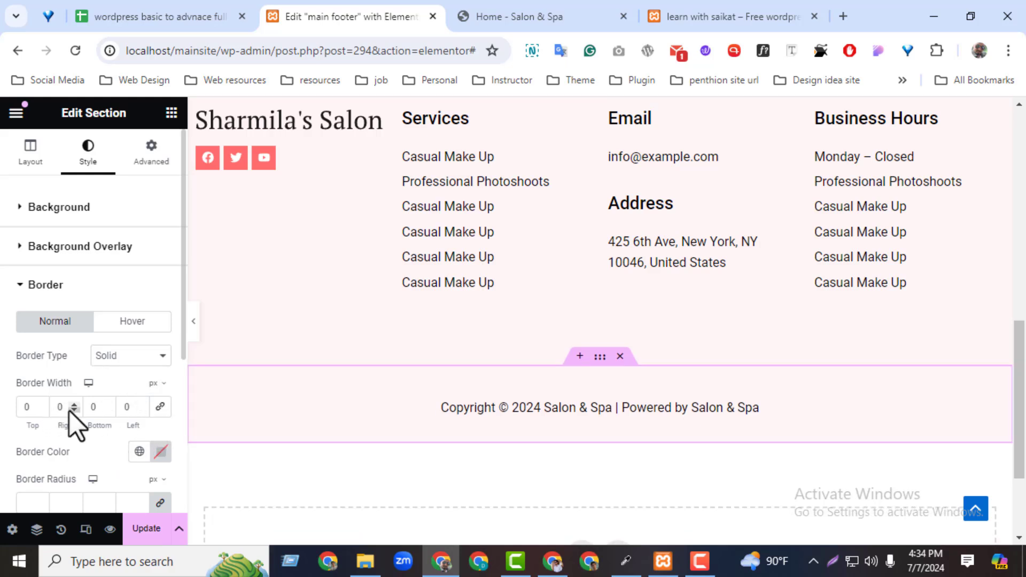
click(41, 404)
click(115, 362)
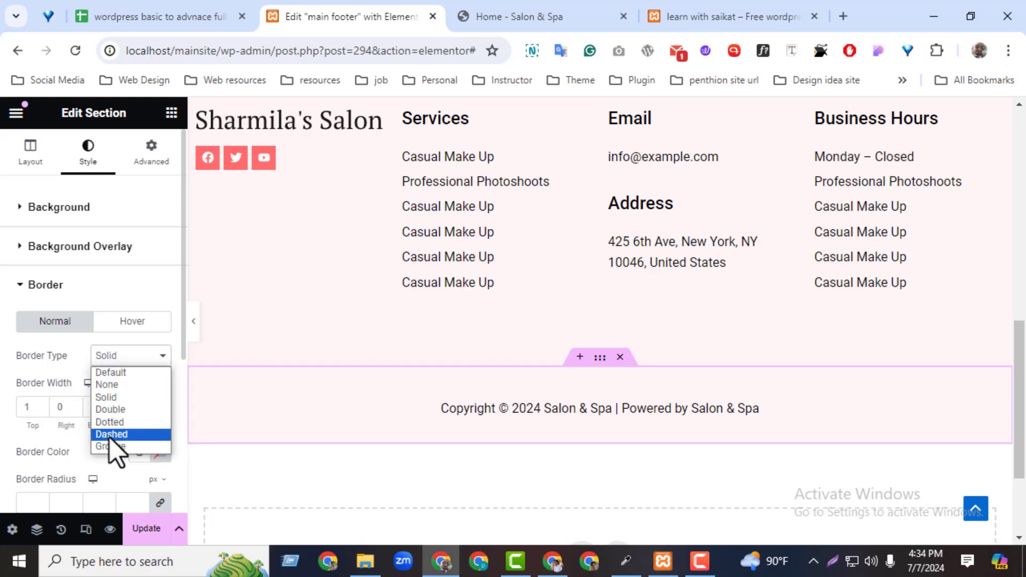
click(127, 371)
Set the copyright section's border color to black (#000000), update the template and check the divider on the live page.
click(160, 452)
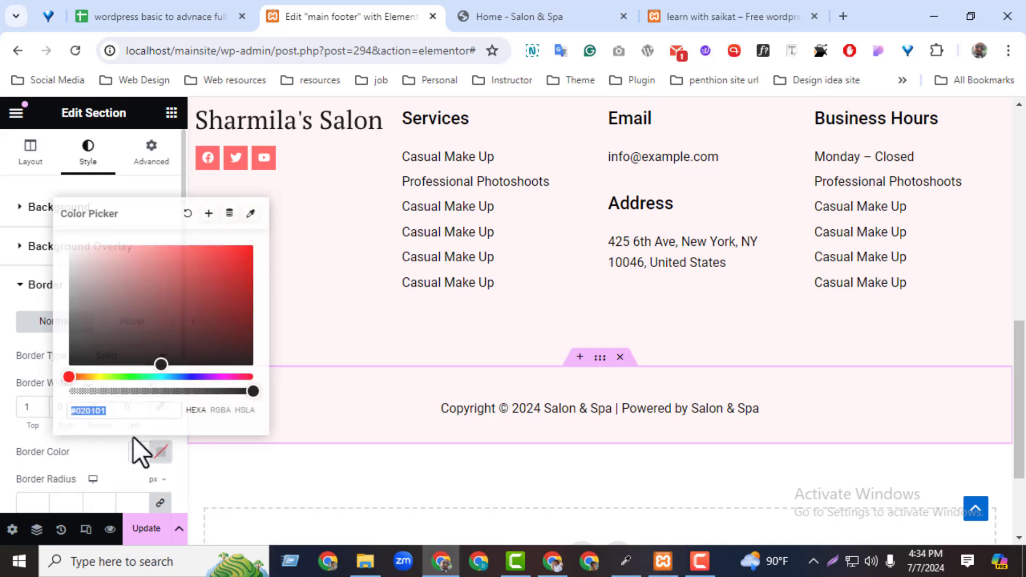
drag(75, 344, 64, 368)
click(74, 449)
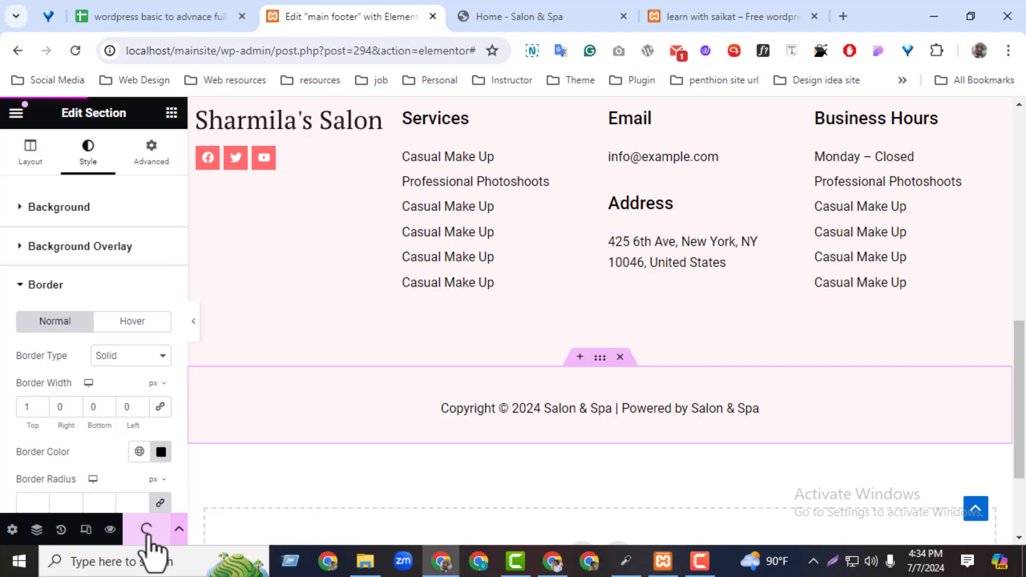
click(508, 18)
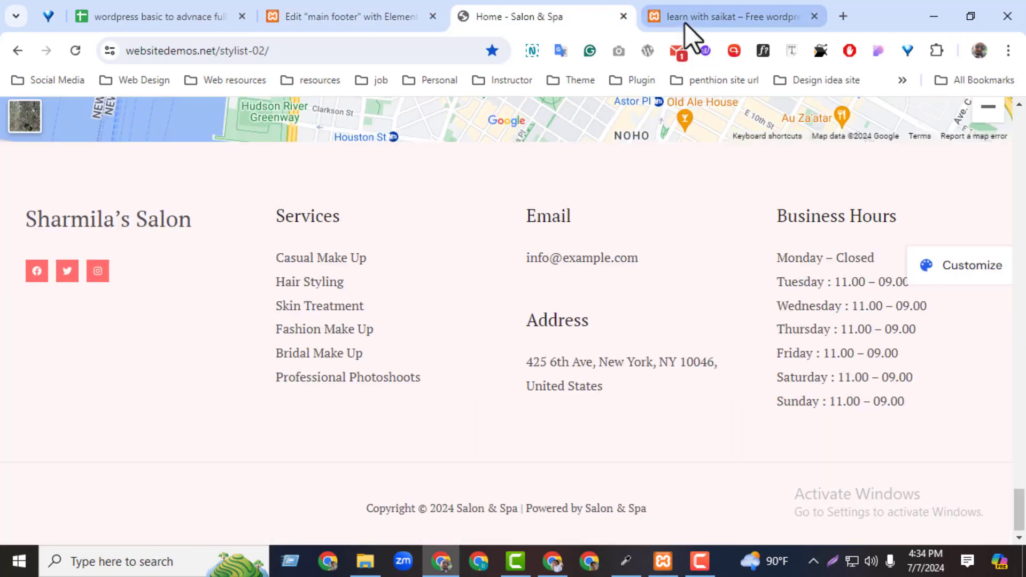
click(685, 24)
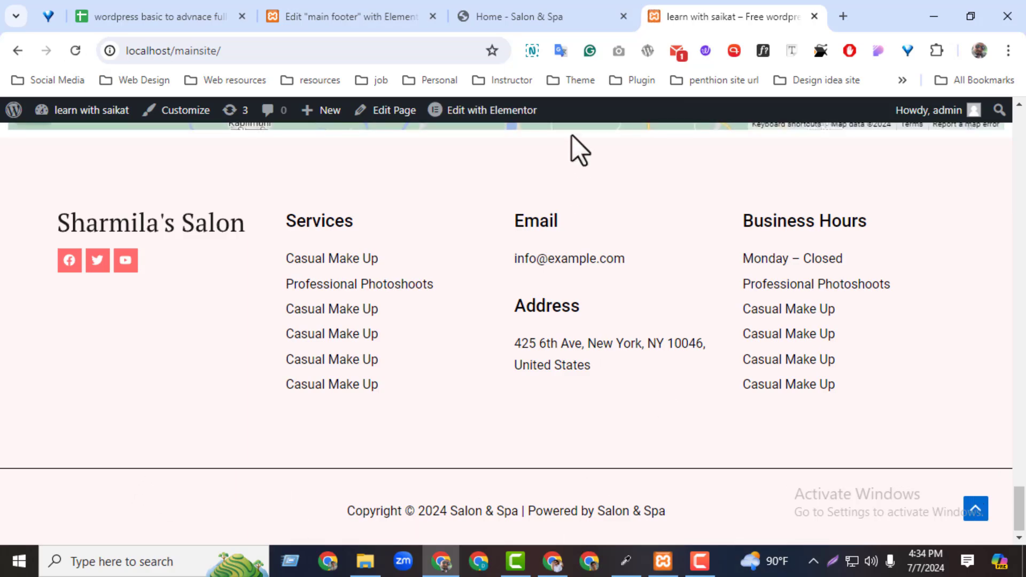
Change the copyright section's border color to light gray #D8D8D8 and update the footer template.
click(385, 16)
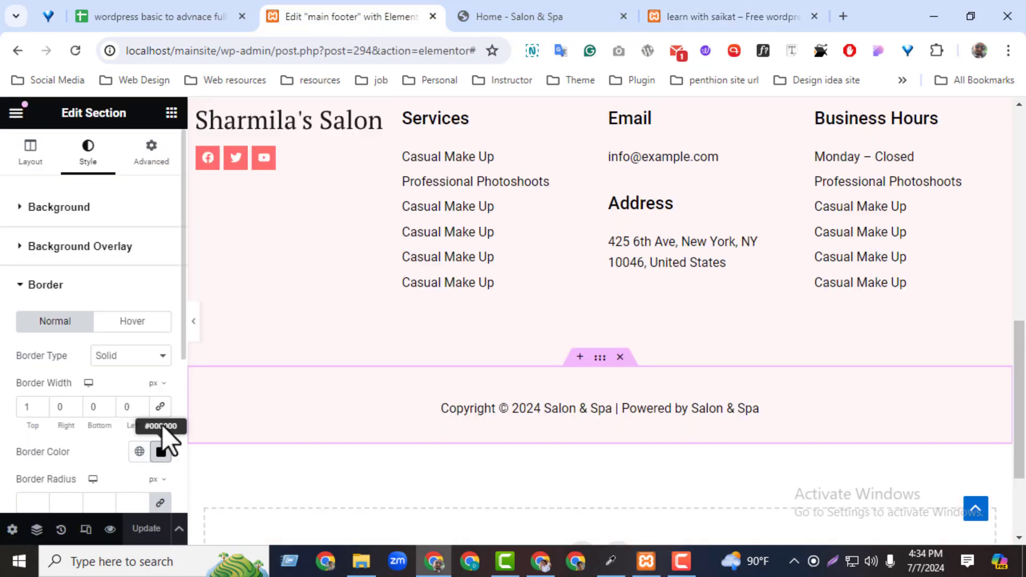
click(161, 452)
click(67, 275)
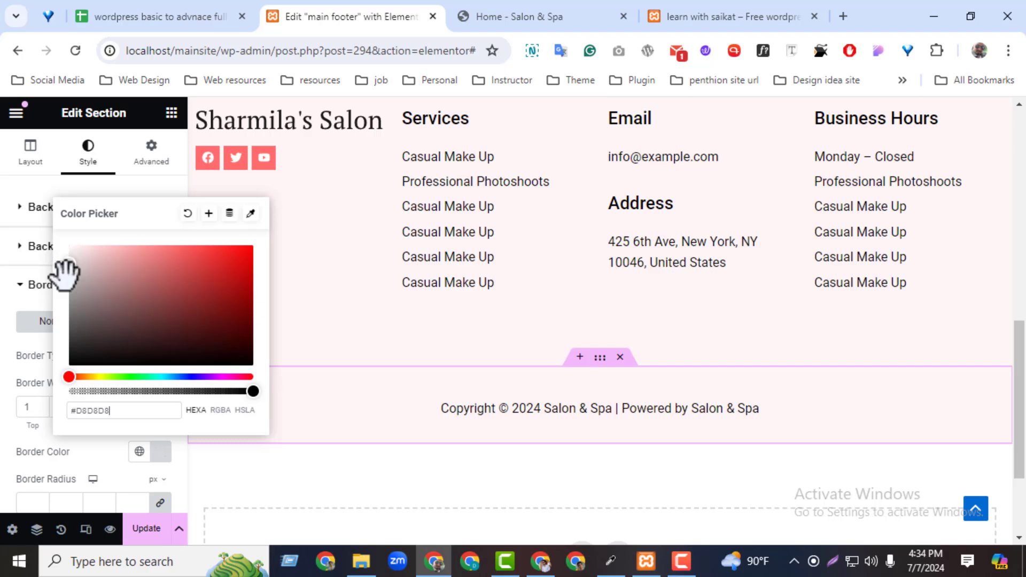
click(144, 530)
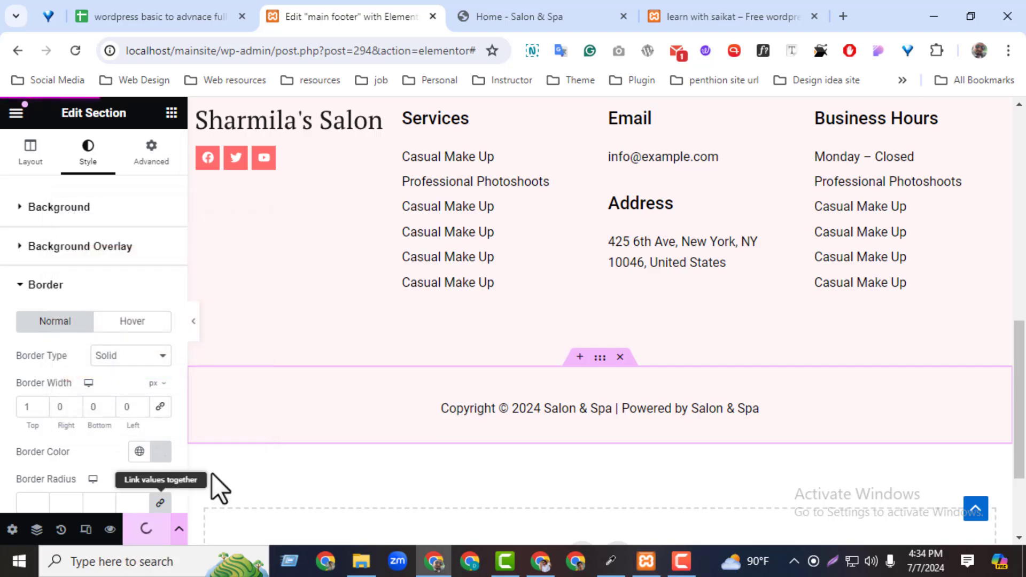
Reload the live page and review the finished footer and the header.
click(701, 14)
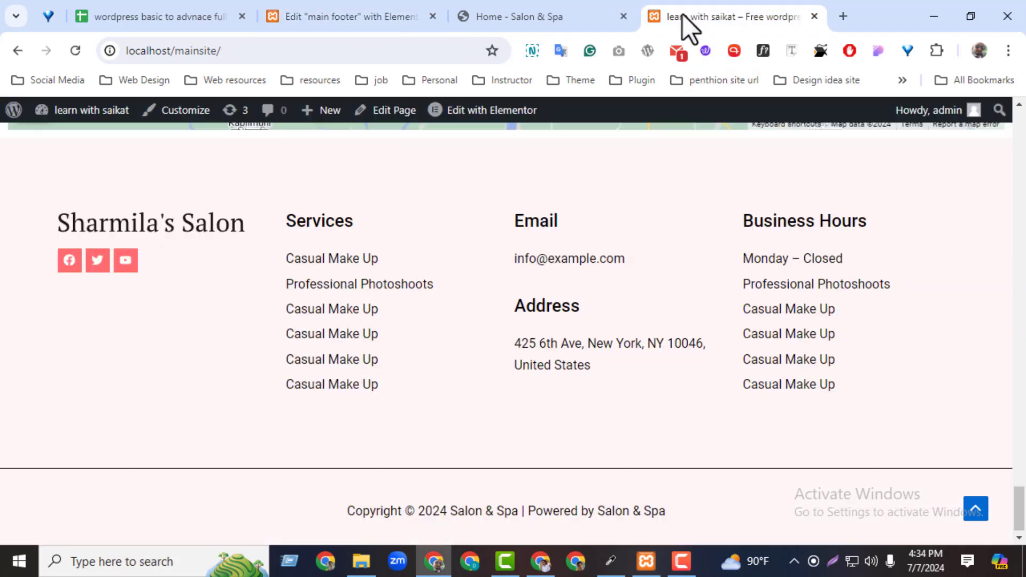
click(74, 52)
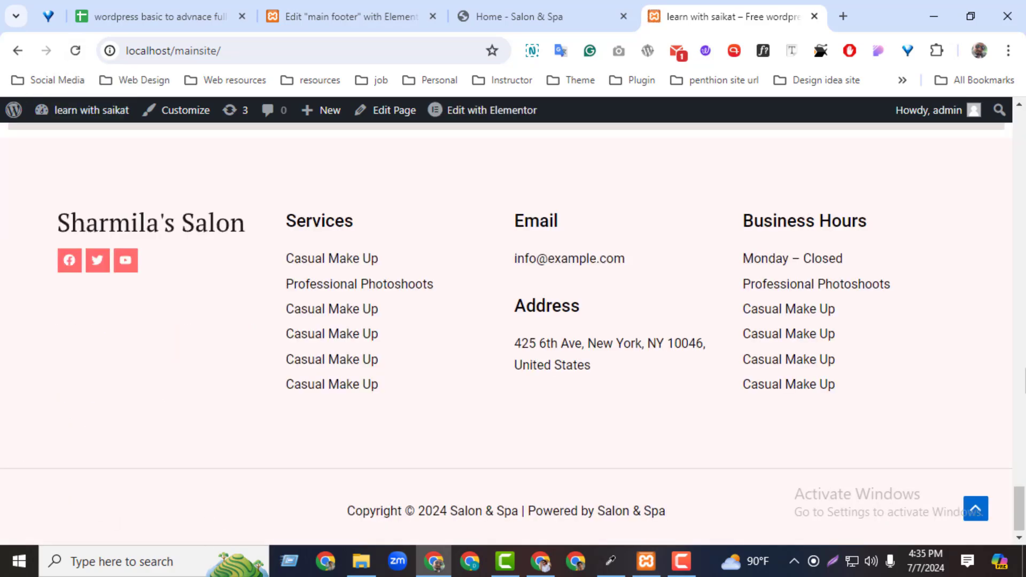
drag(1022, 516, 1023, 107)
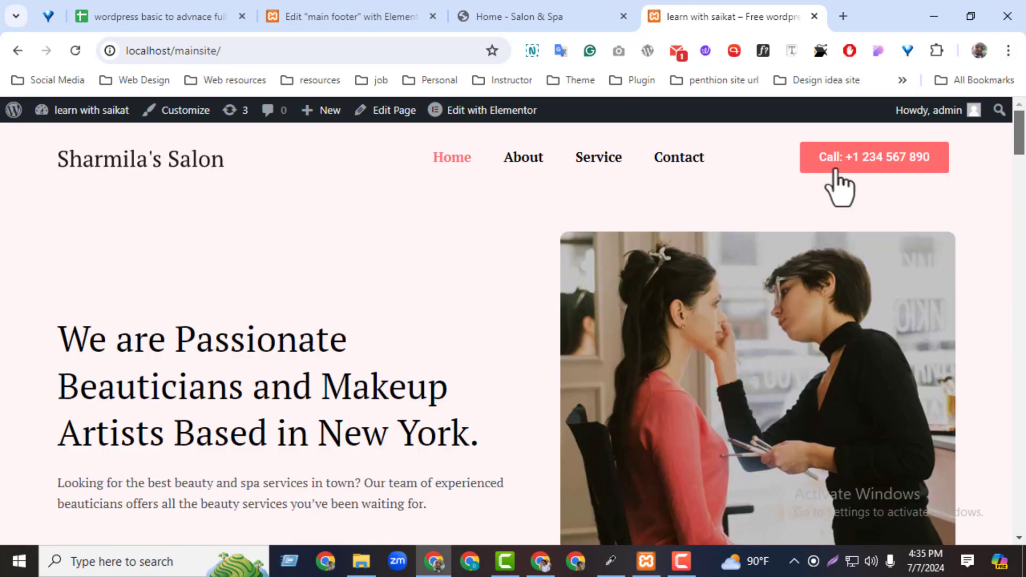
Switch to the course outline spreadsheet and review the Class 13 and Class 11 lesson entries.
click(180, 17)
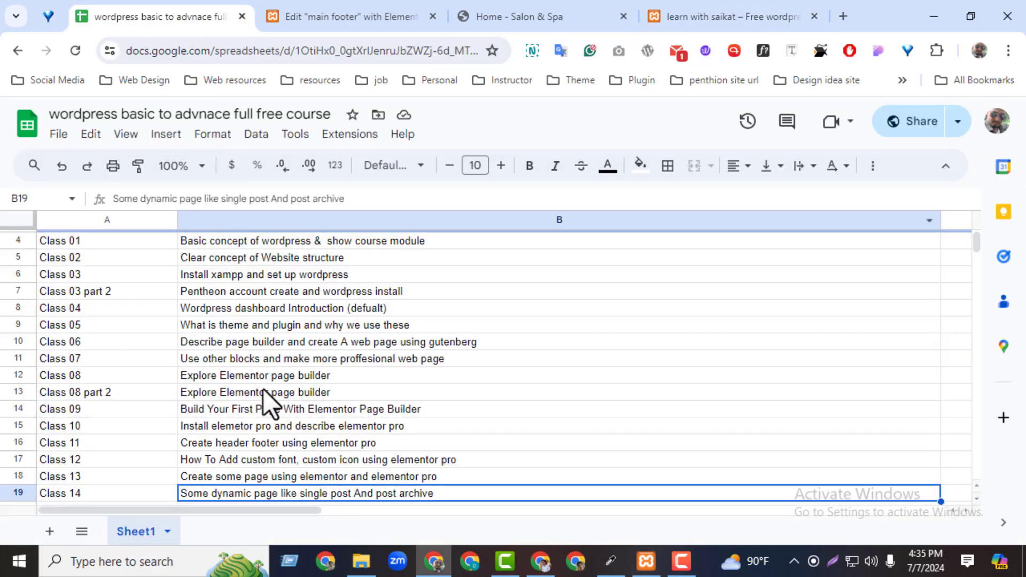
click(245, 474)
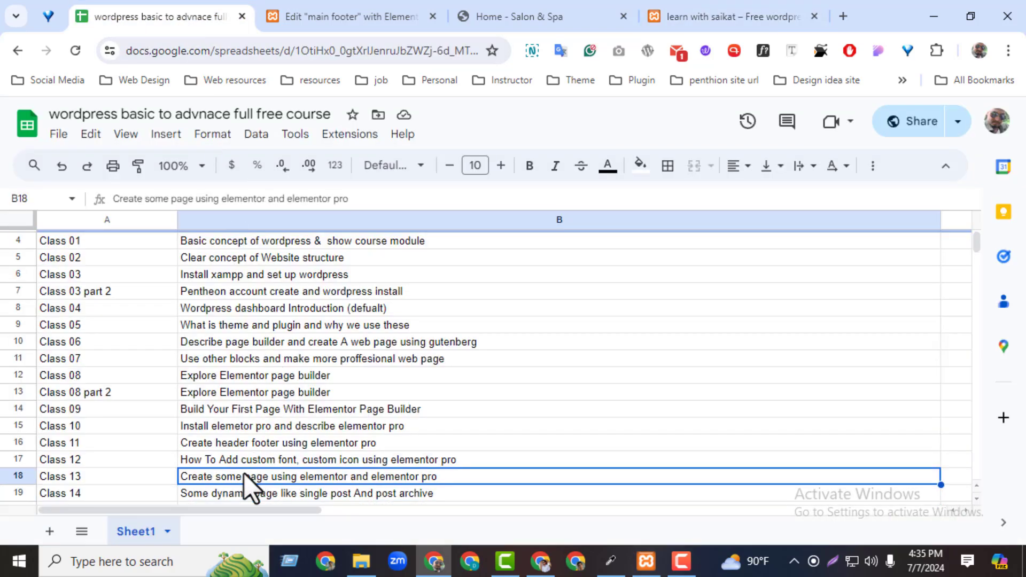
click(216, 450)
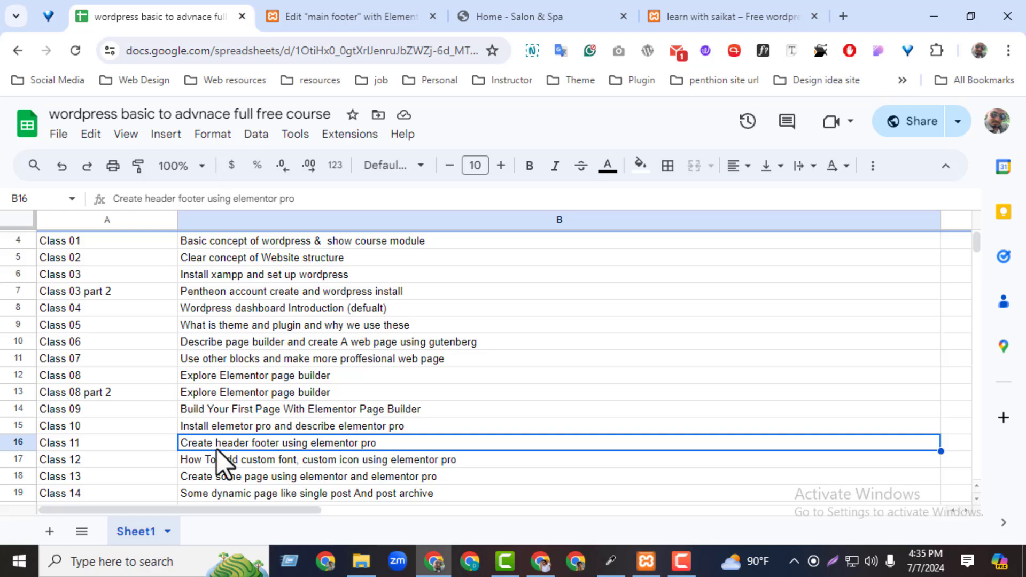